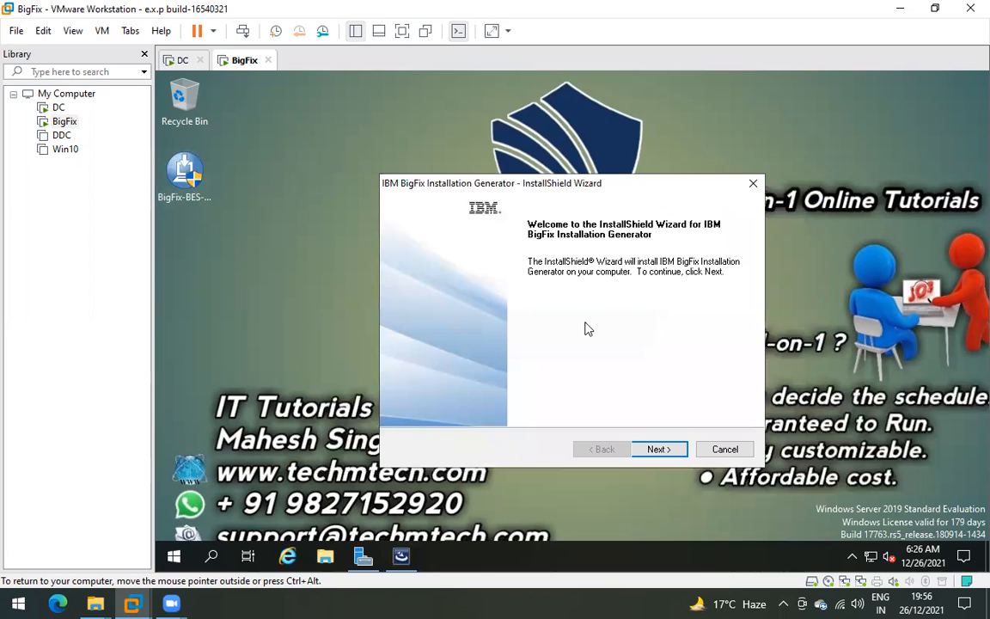
- Get past the welcome page, pick Evaluation rather than Production, and proceed to the license agreement
click(658, 449)
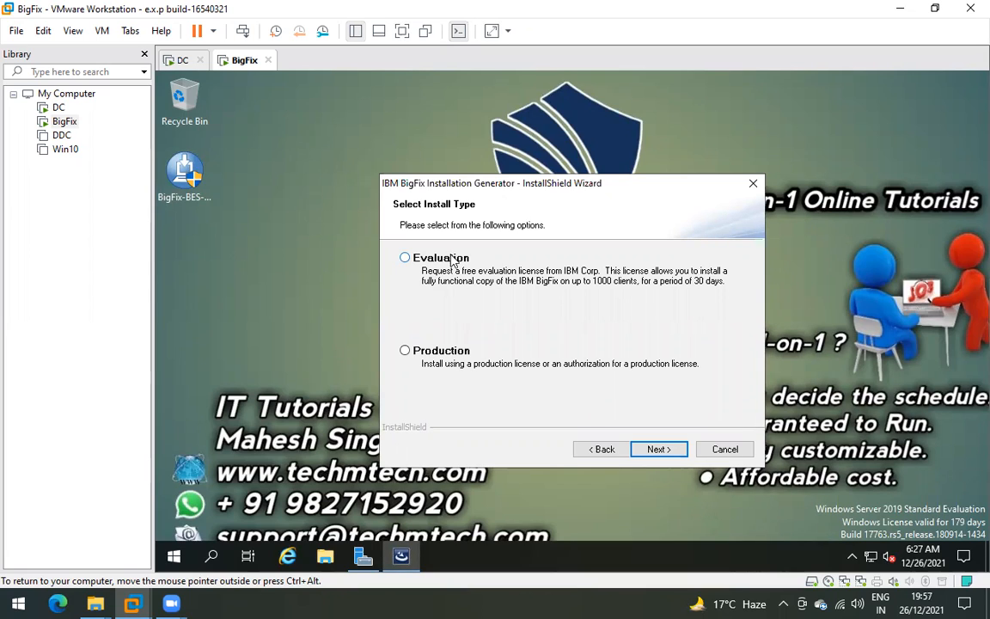
drag(485, 185, 499, 173)
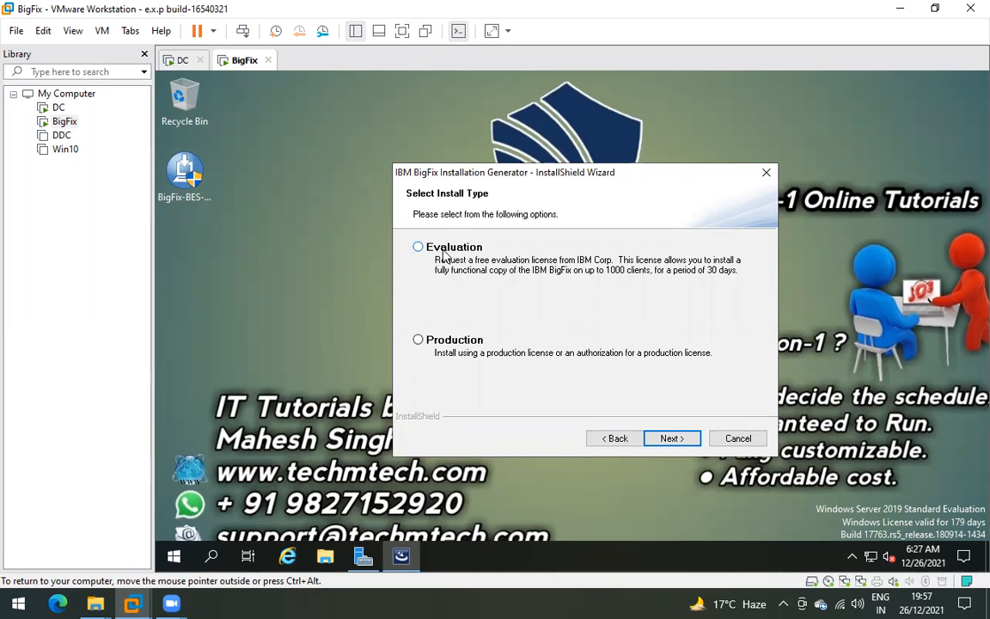
click(447, 342)
click(418, 340)
click(443, 250)
click(669, 438)
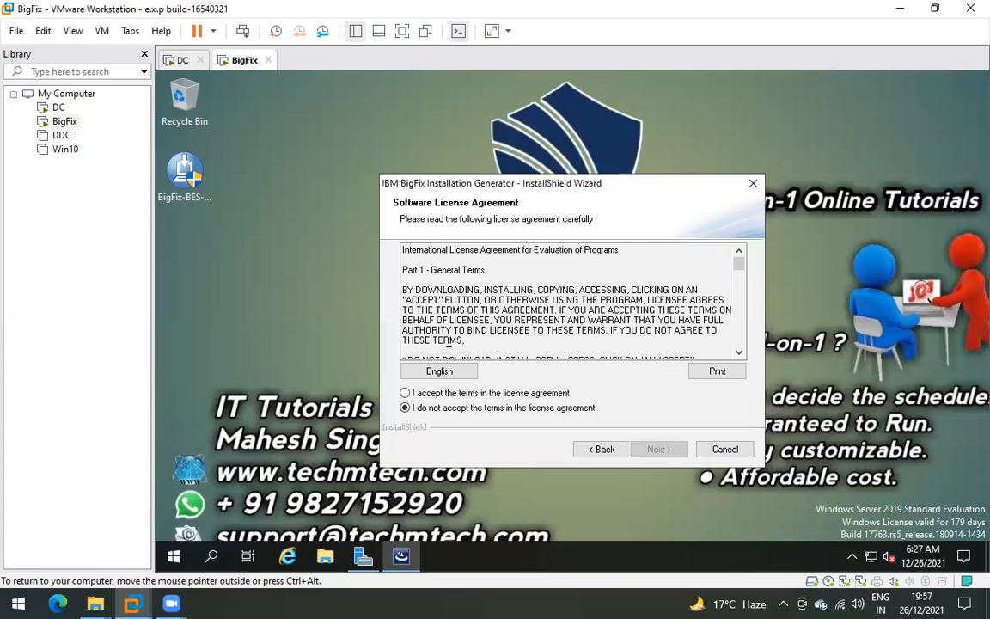
- Read through and accept the BigFix license terms, then continue to Select Evaluation Type
scroll(472, 295, down, 3)
scroll(471, 296, down, 12)
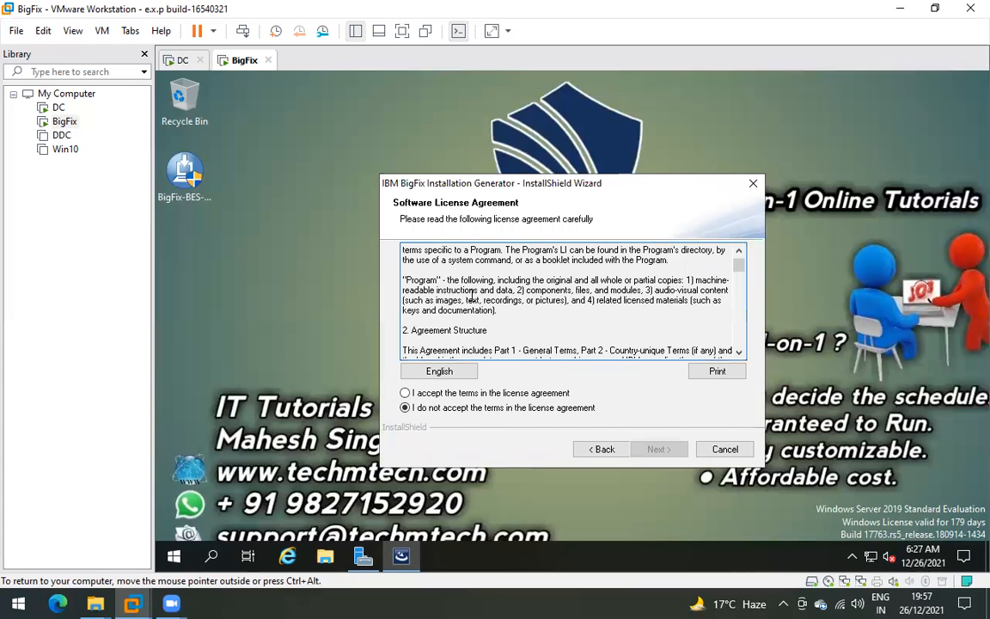
scroll(471, 296, down, 12)
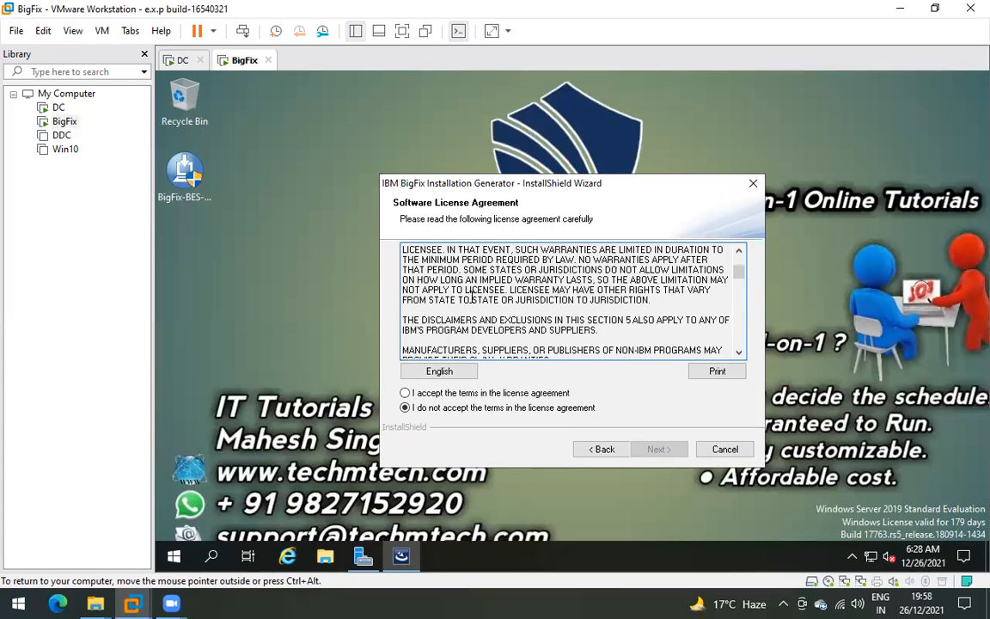
scroll(473, 297, down, 12)
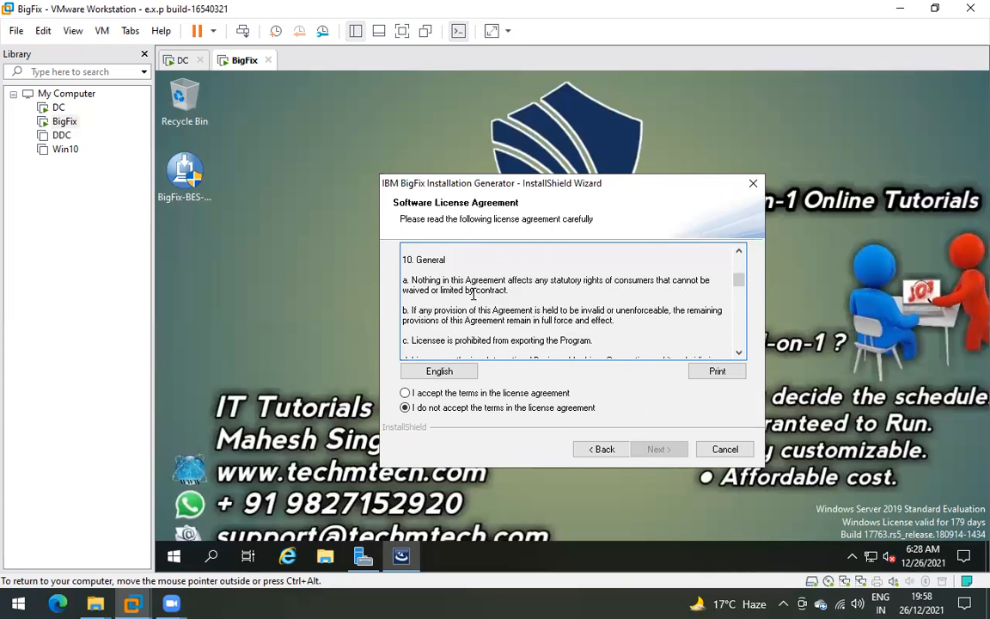
scroll(473, 298, down, 8)
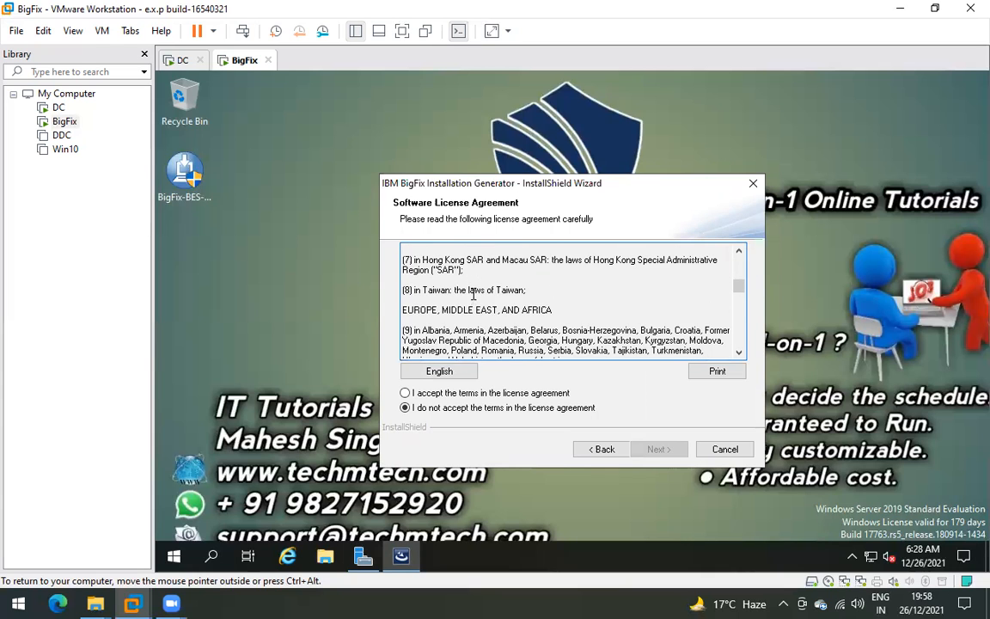
click(448, 395)
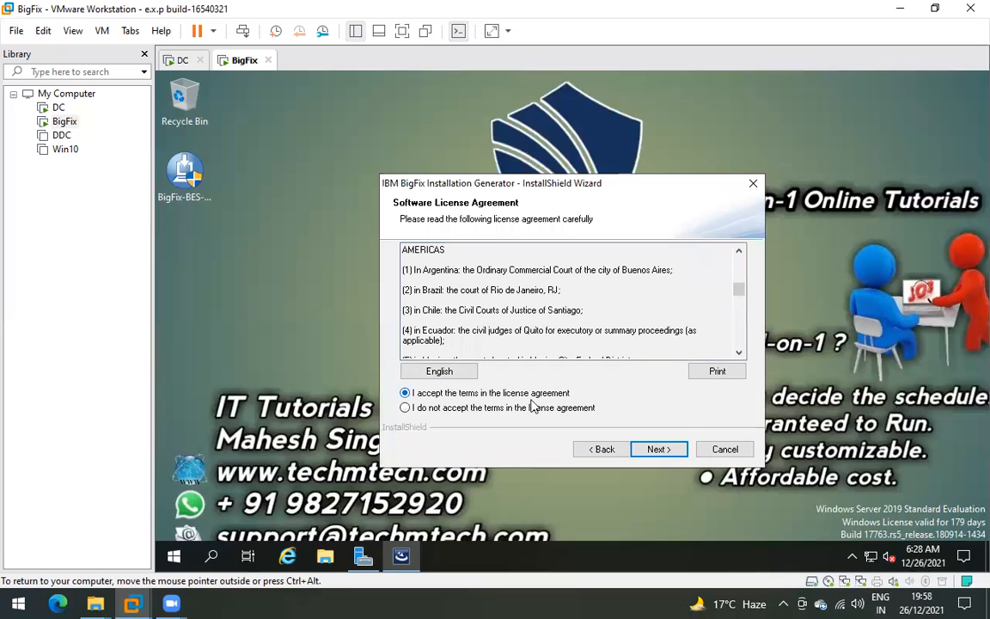
click(658, 449)
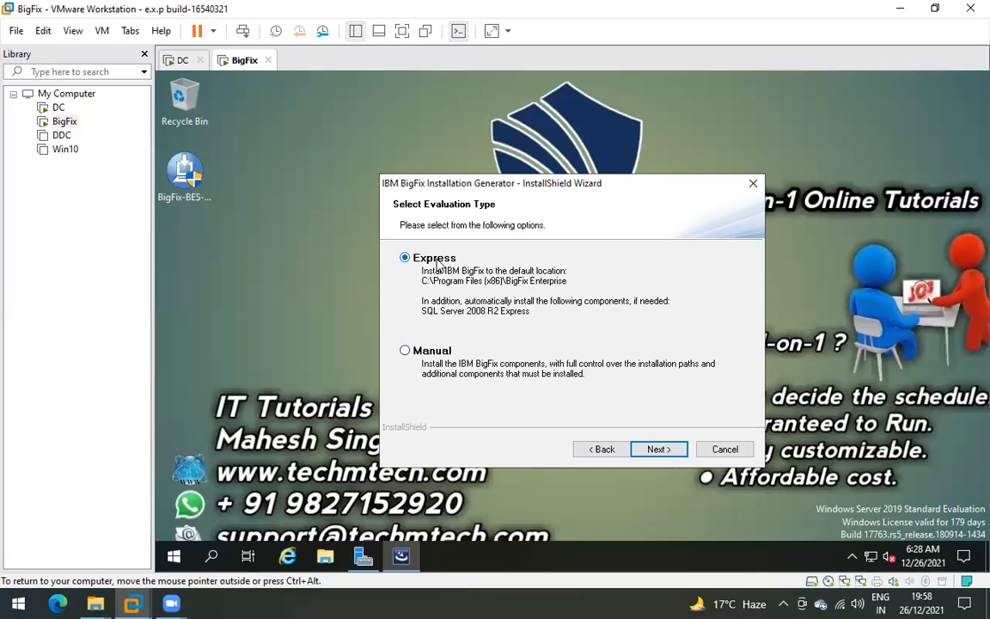
- Proceed with Express setup and start Add Roles and Features targeting the BigFix server
click(658, 450)
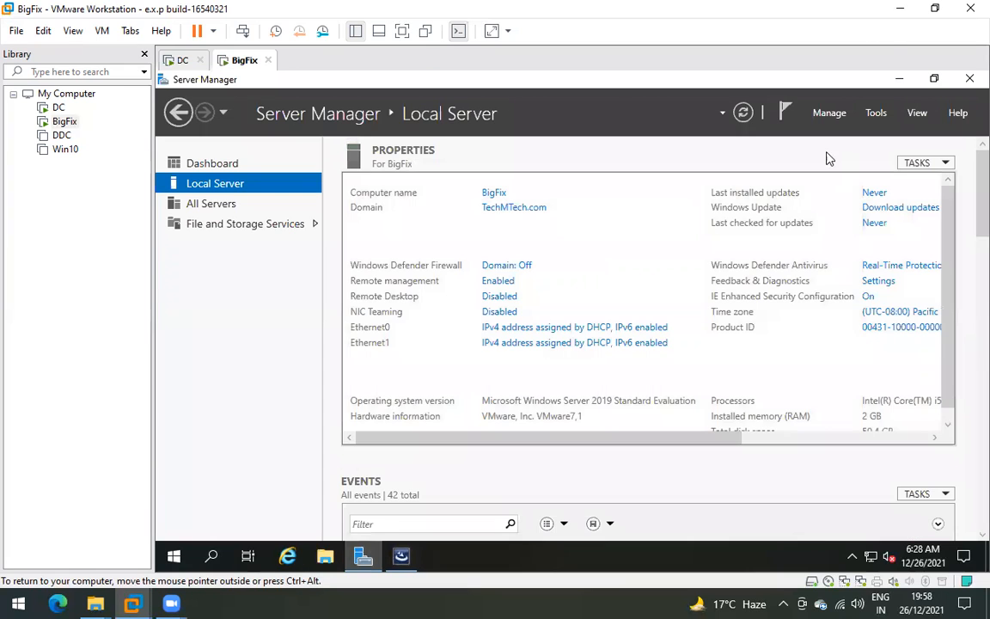
click(202, 162)
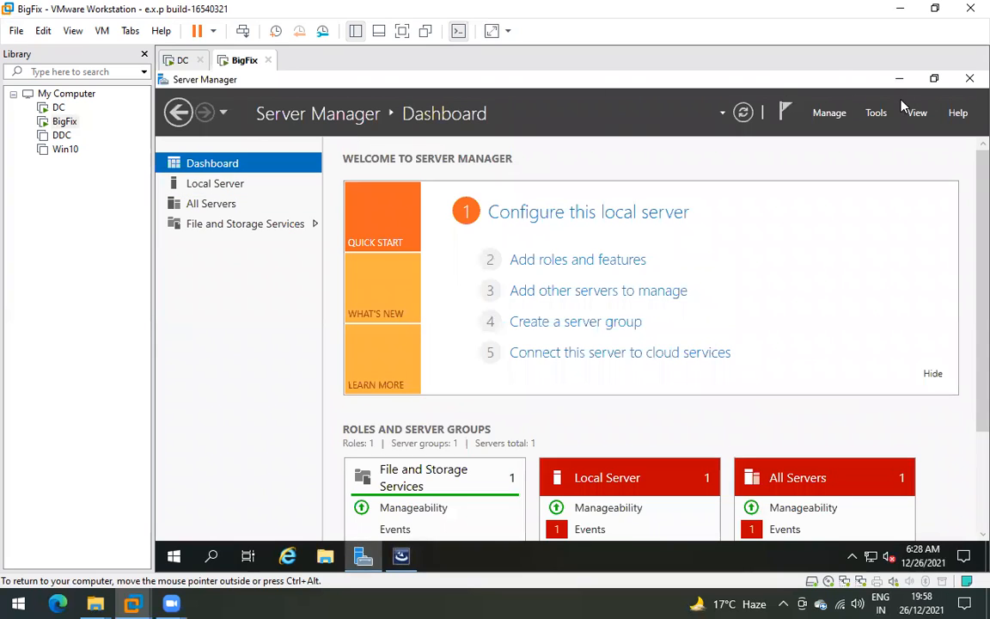
click(829, 113)
click(860, 133)
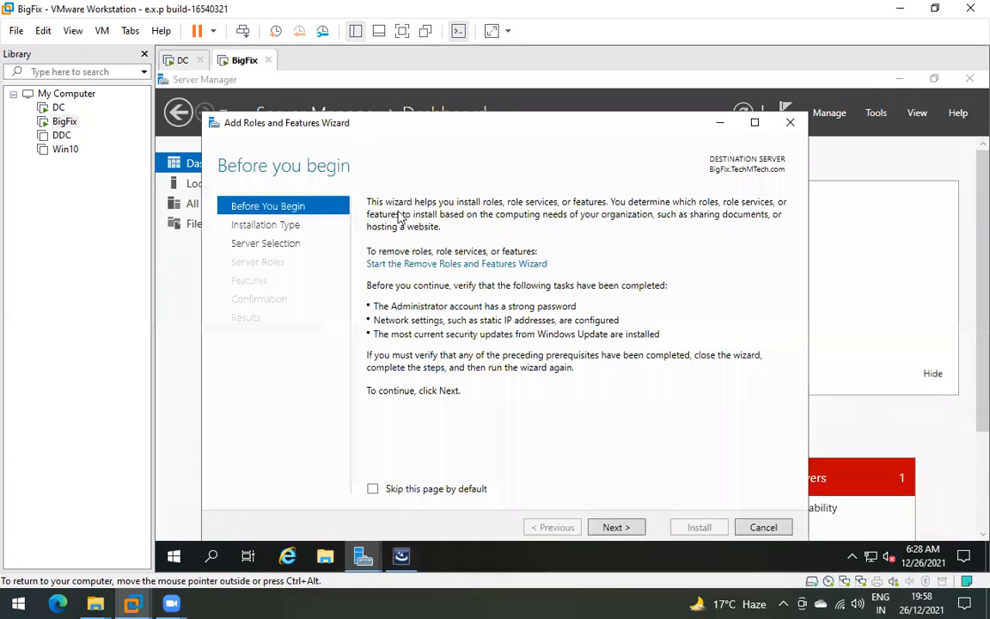
click(613, 526)
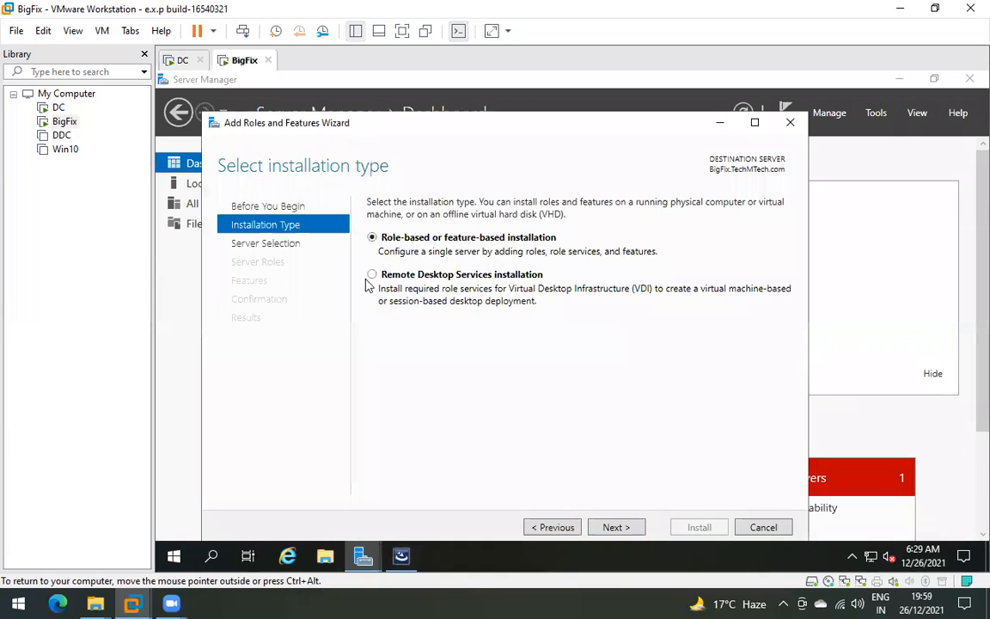
click(615, 530)
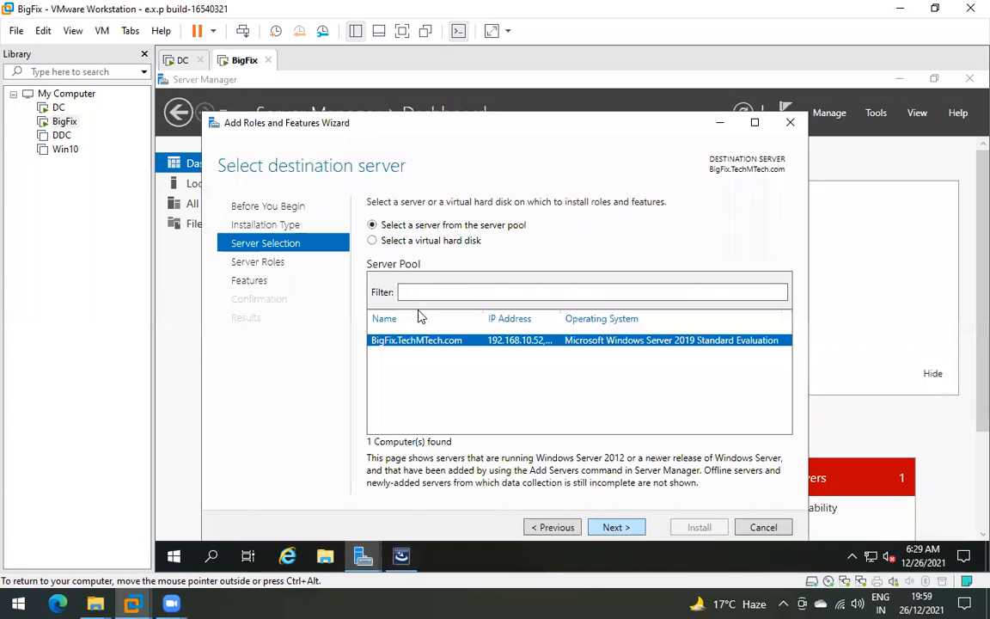
click(618, 528)
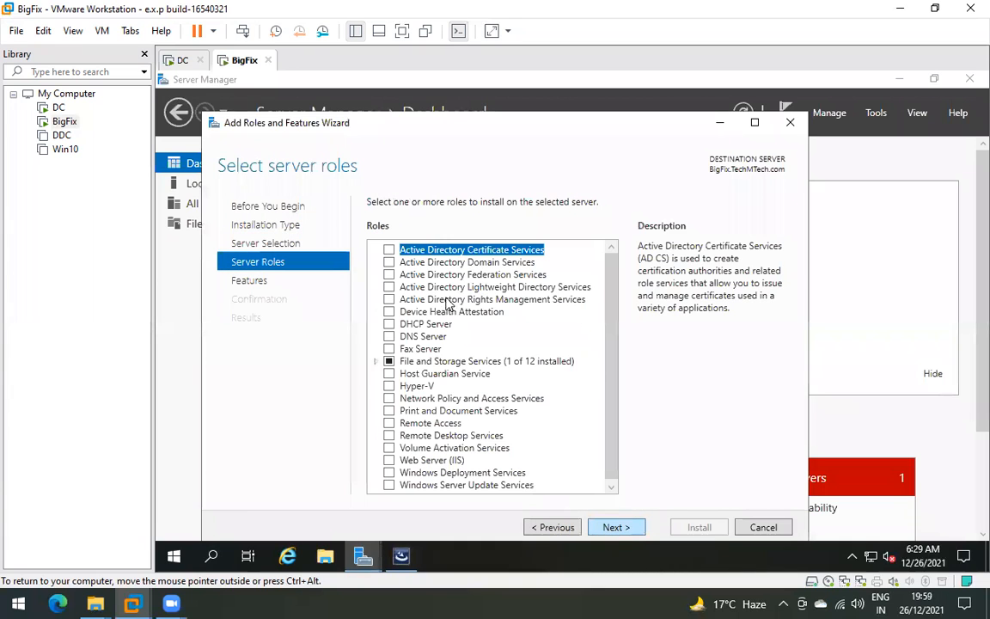
- Skip roles, check .NET Framework 3.5 Features, and advance to the confirmation page
click(620, 528)
click(389, 250)
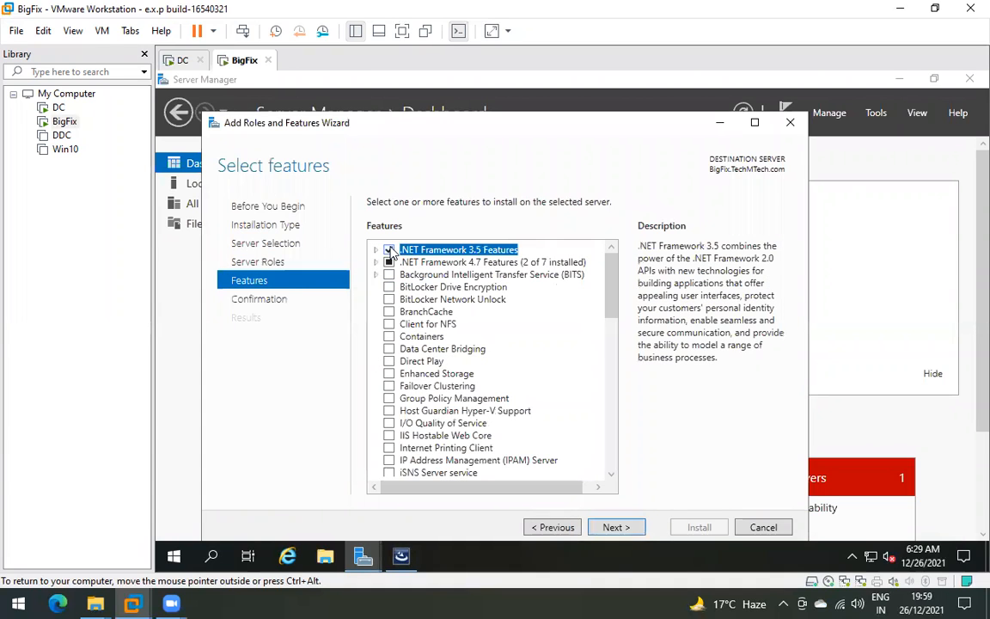
click(615, 528)
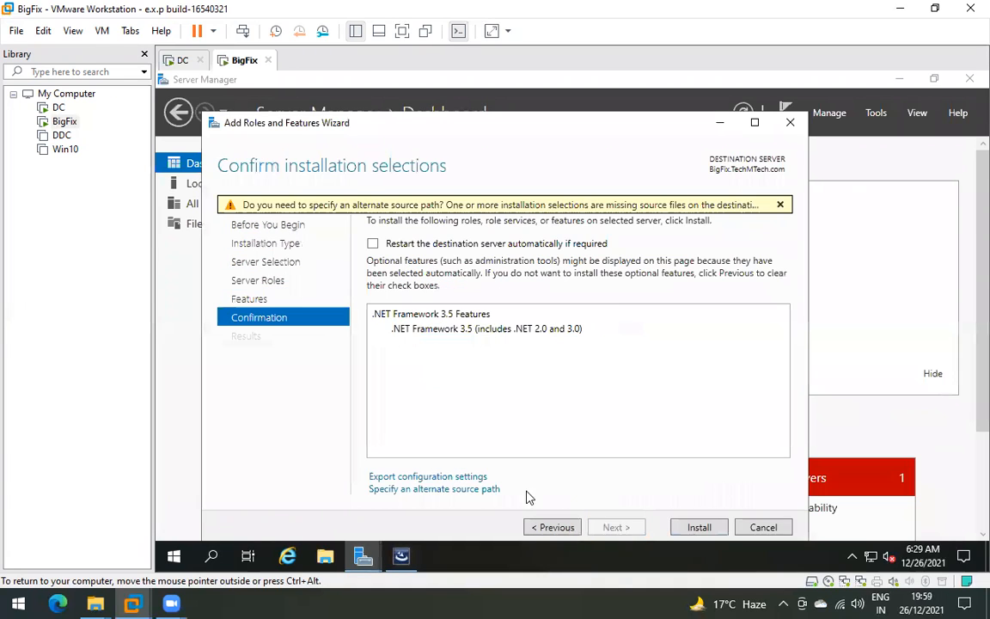
right_click(219, 60)
- Point the BigFix VM's CD/DVD (SATA) drive at the Server 2019 ISO image
click(269, 267)
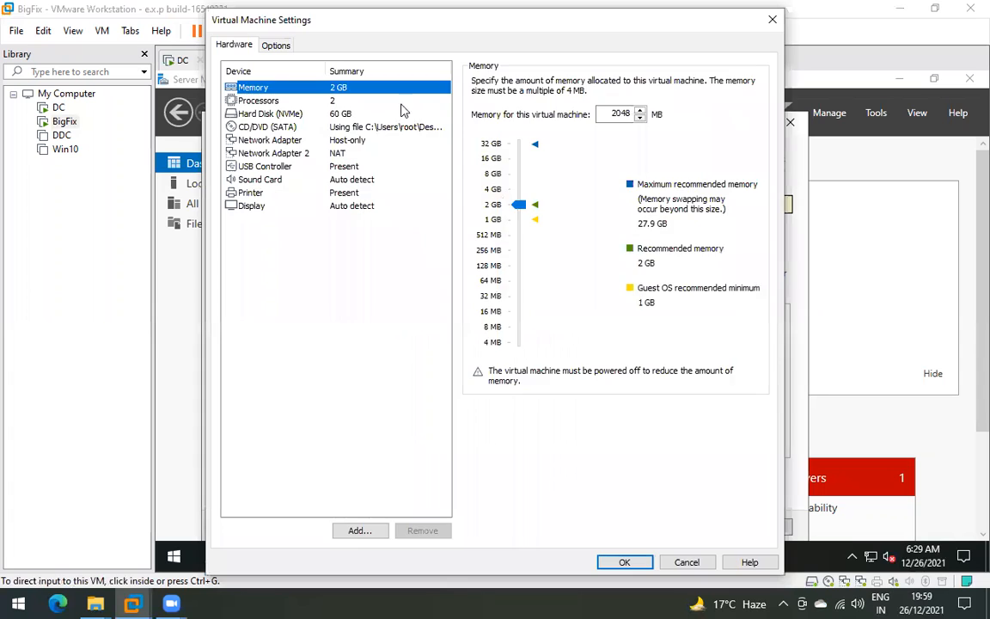
click(260, 126)
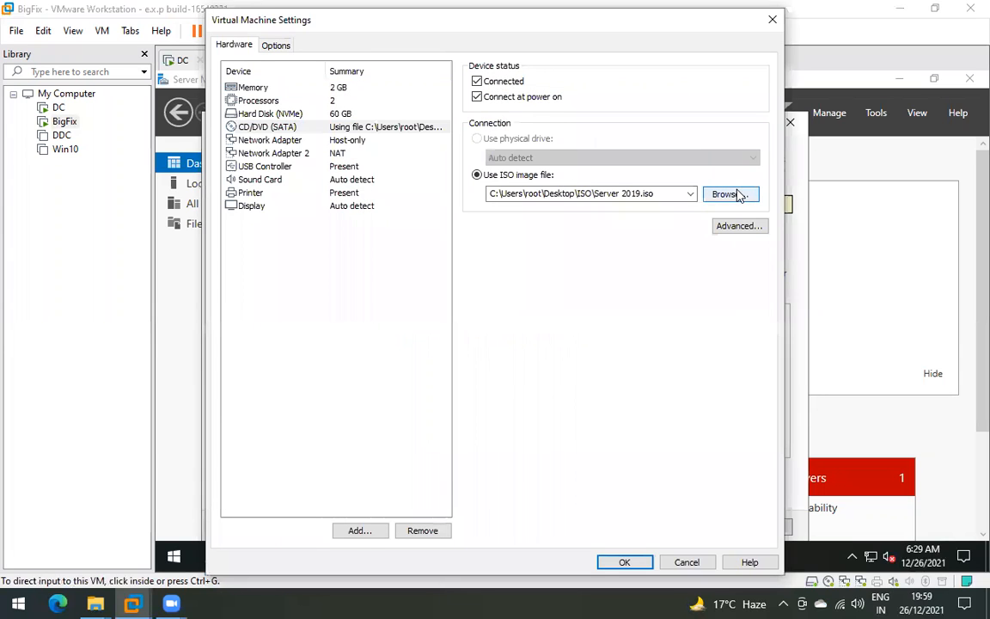
click(730, 194)
double_click(397, 178)
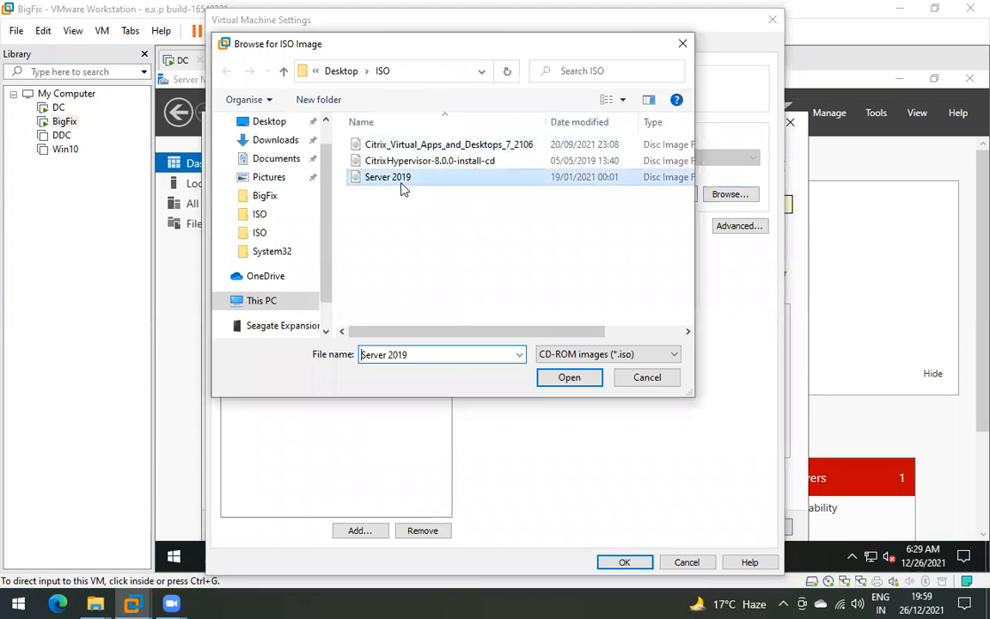
click(626, 563)
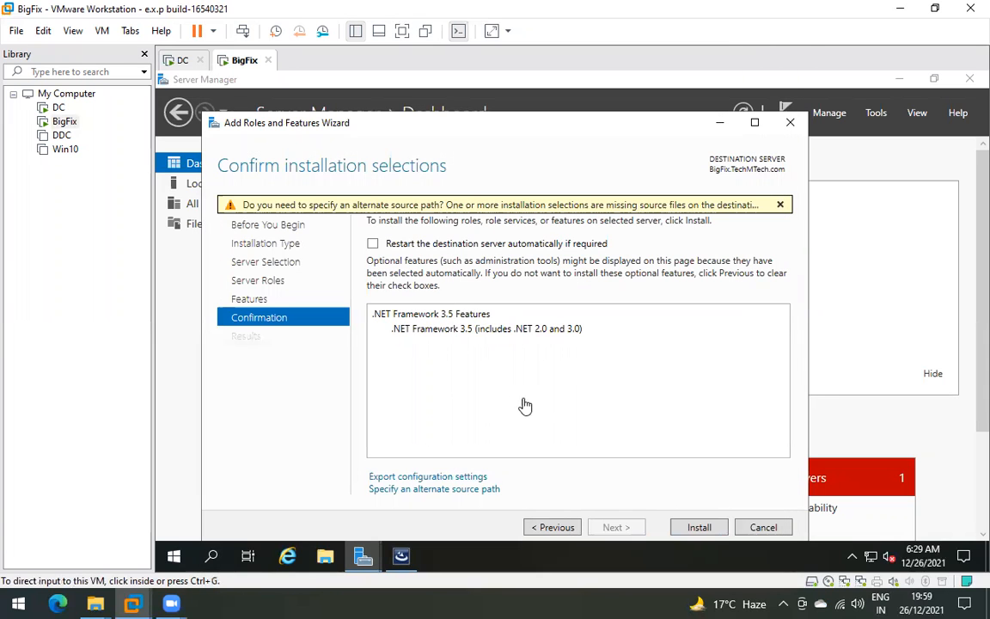
click(325, 557)
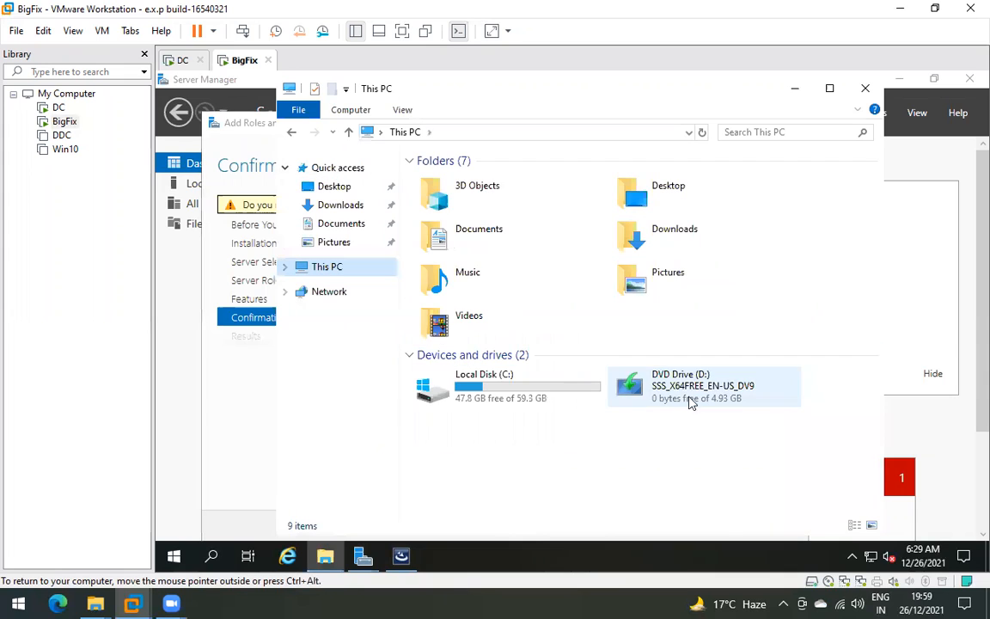
- Open the DVD drive in a new window and browse to D:\sources\sxs
click(689, 393)
right_click(683, 380)
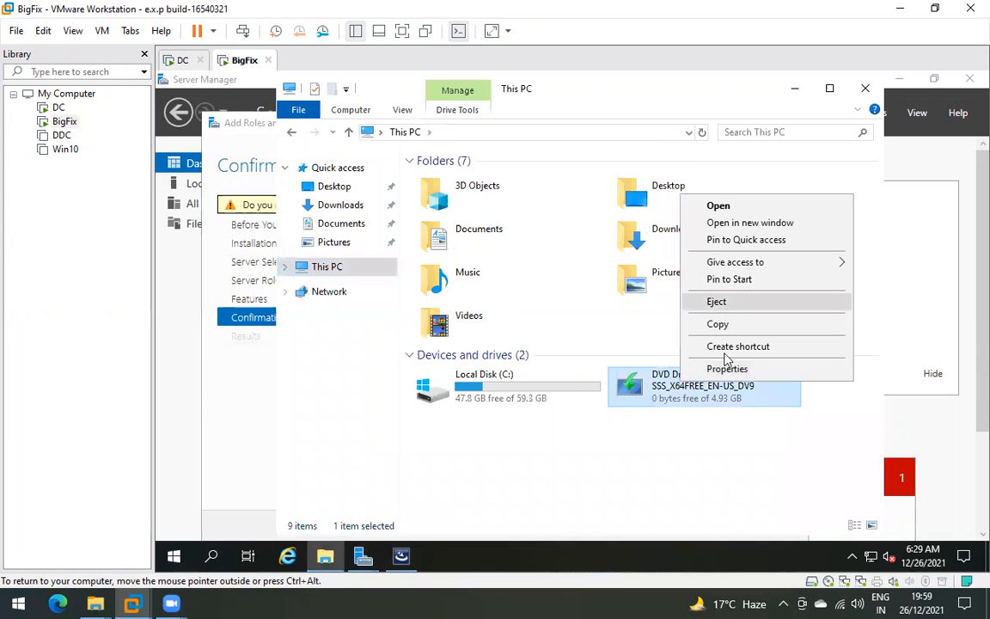
click(749, 222)
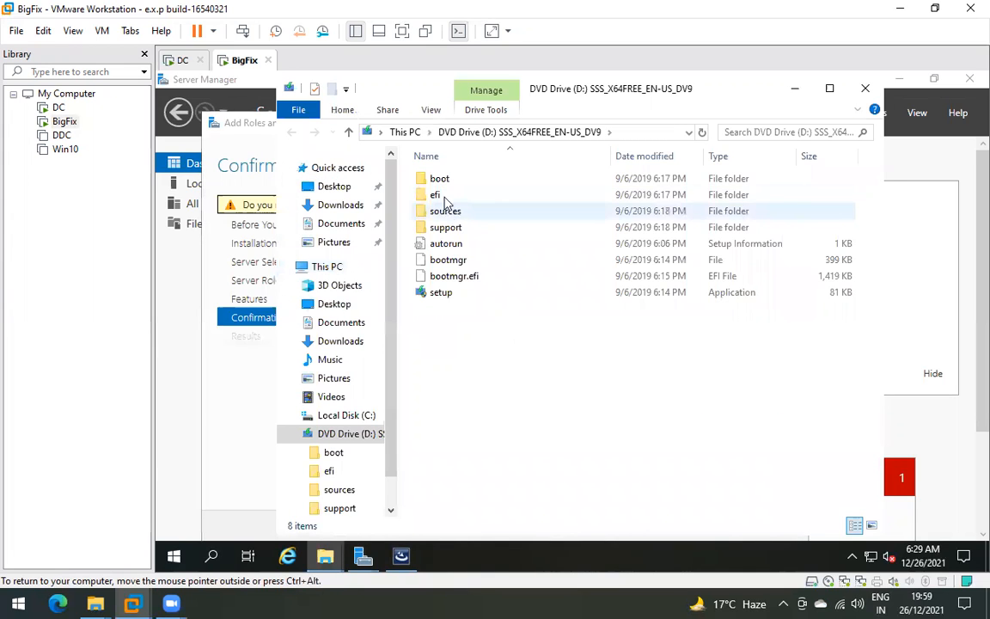
click(449, 227)
double_click(448, 227)
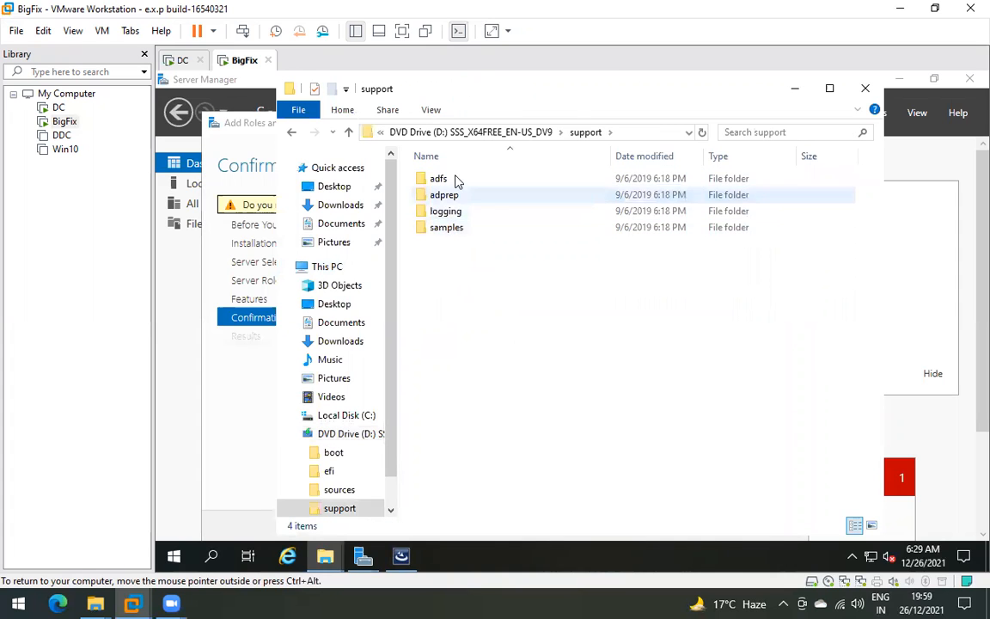
click(536, 135)
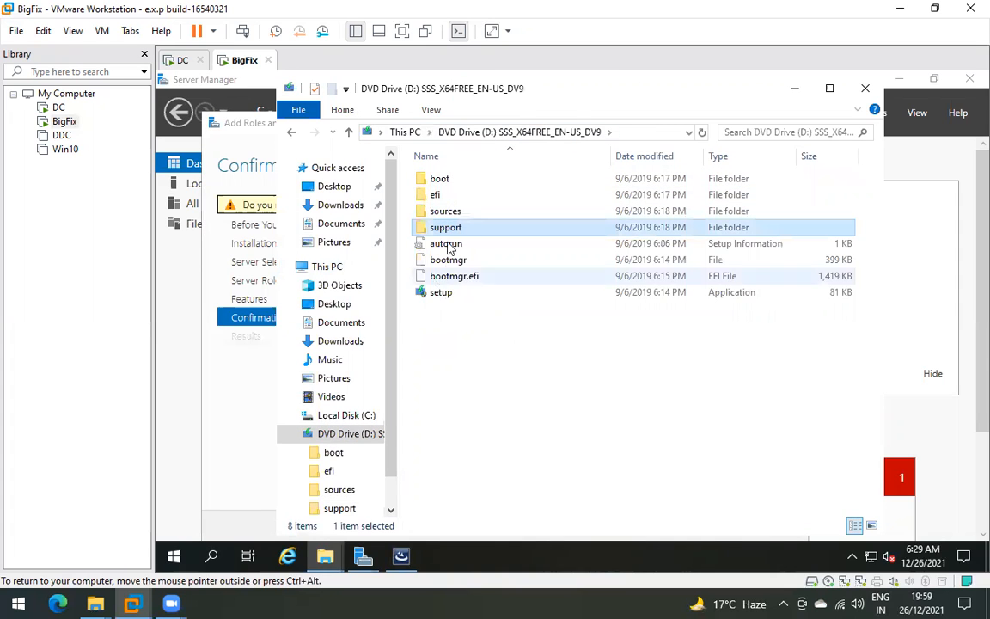
double_click(453, 211)
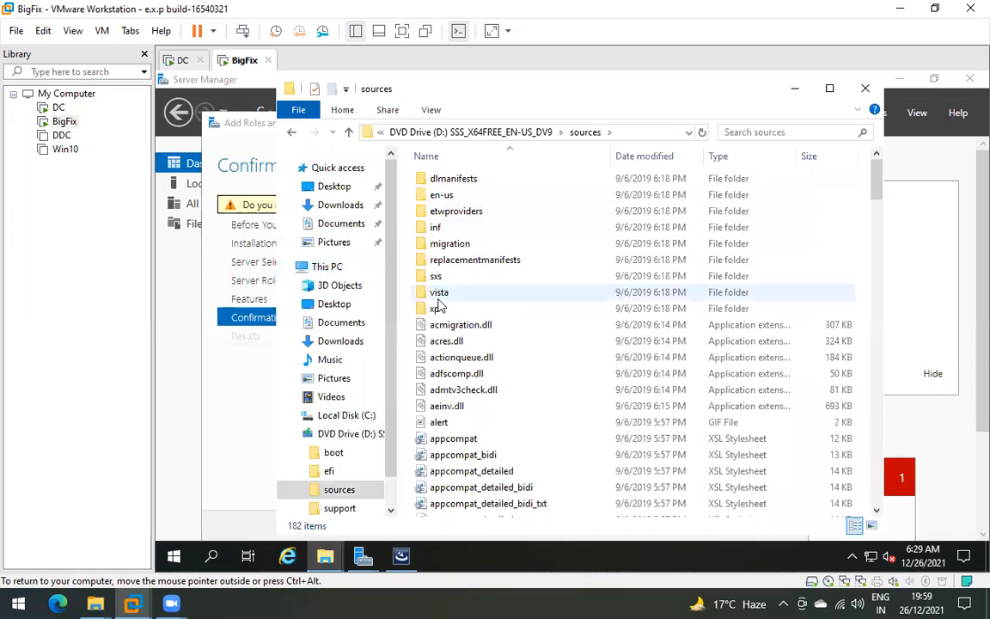
double_click(435, 276)
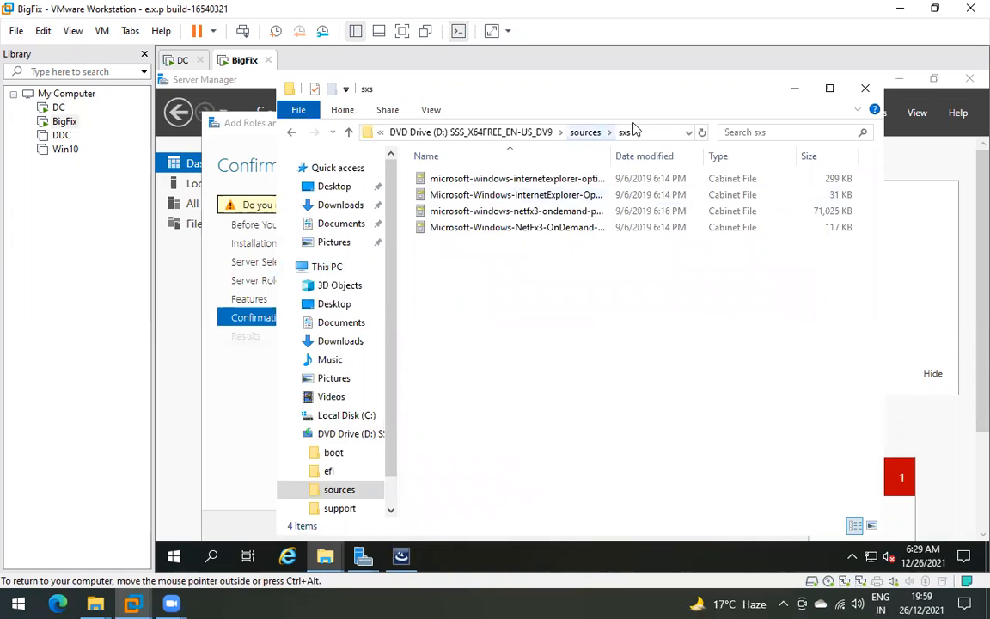
- Copy the D:\sources\sxs path and minimize both Explorer windows
click(427, 132)
right_click(427, 134)
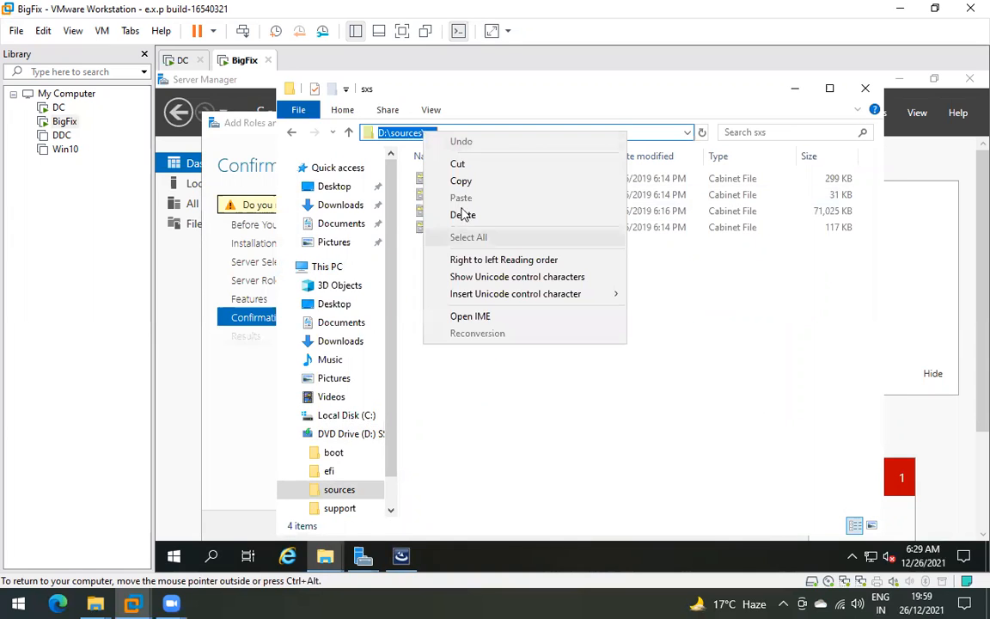
click(465, 184)
click(799, 96)
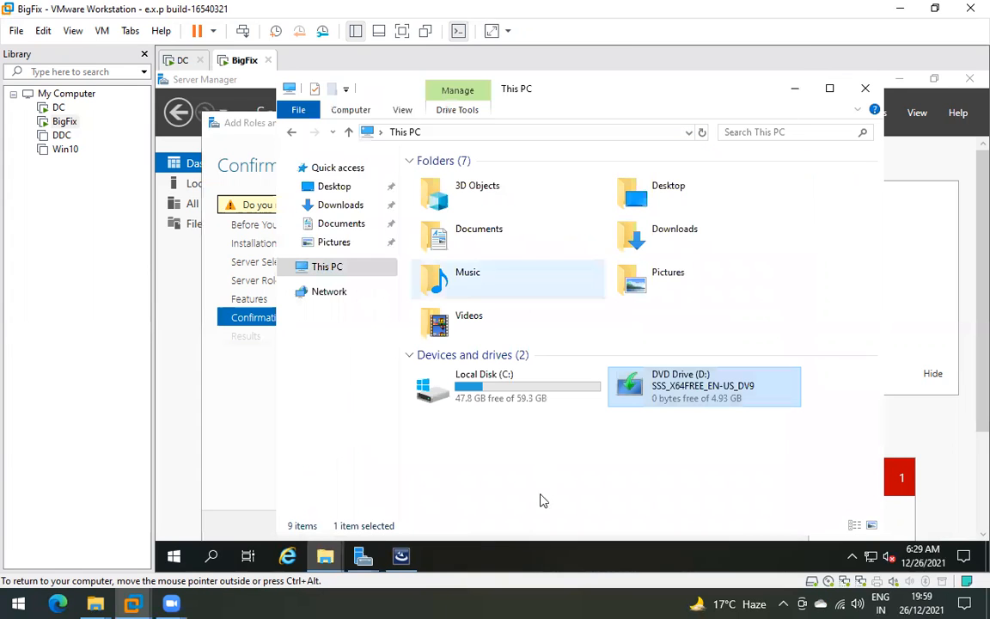
click(797, 95)
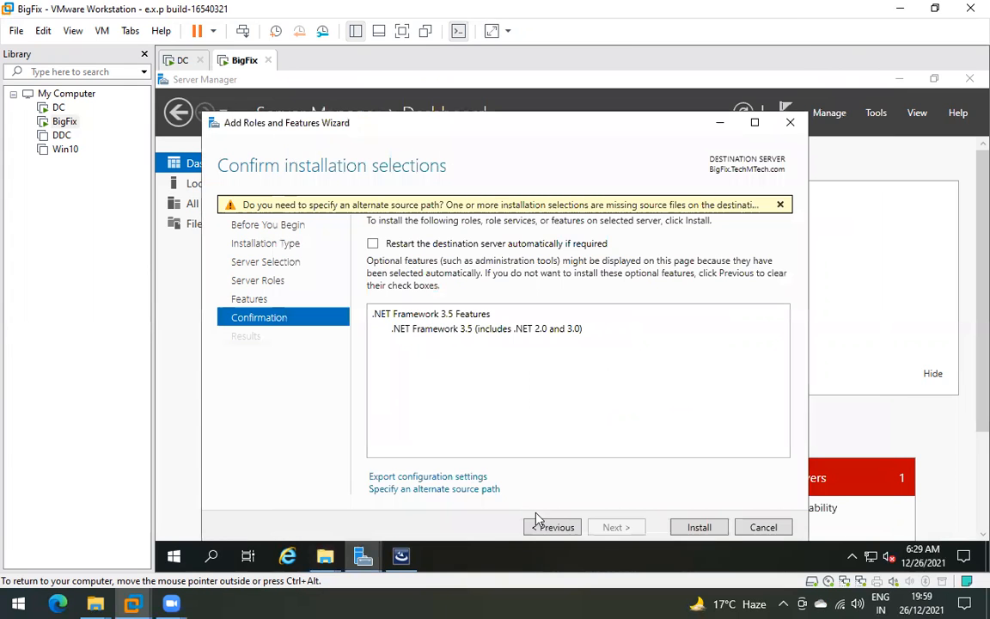
- Paste D:\sources\sxs as the alternate source path, confirm it, and start the installation
click(378, 488)
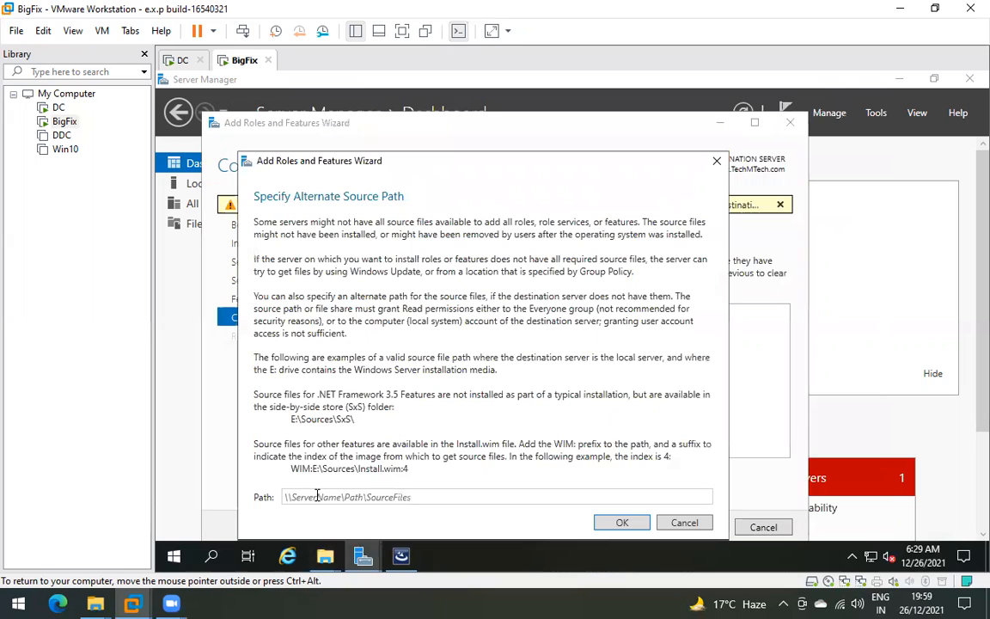
right_click(317, 496)
click(327, 483)
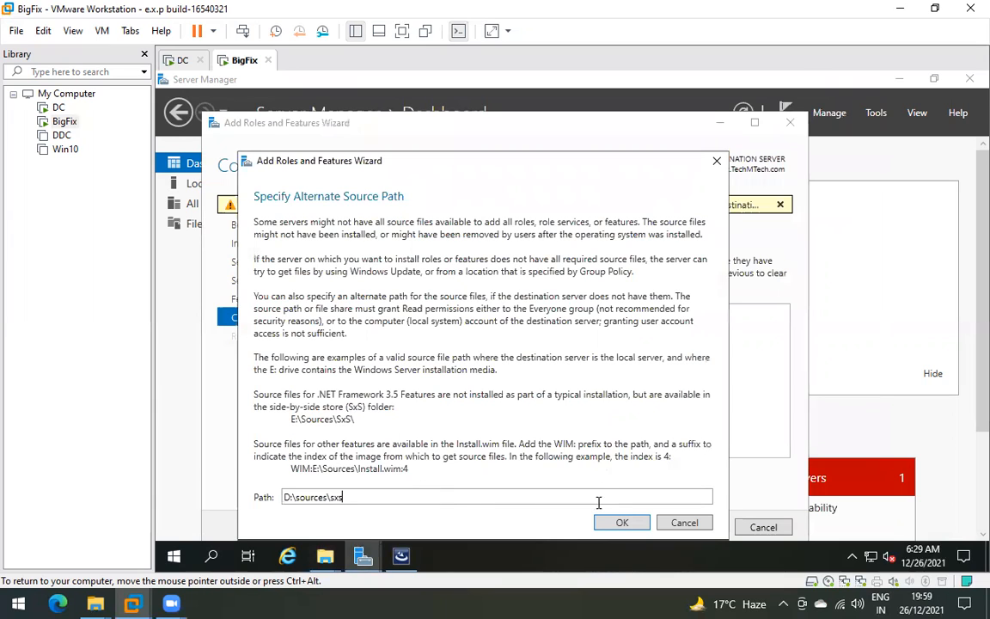
click(623, 523)
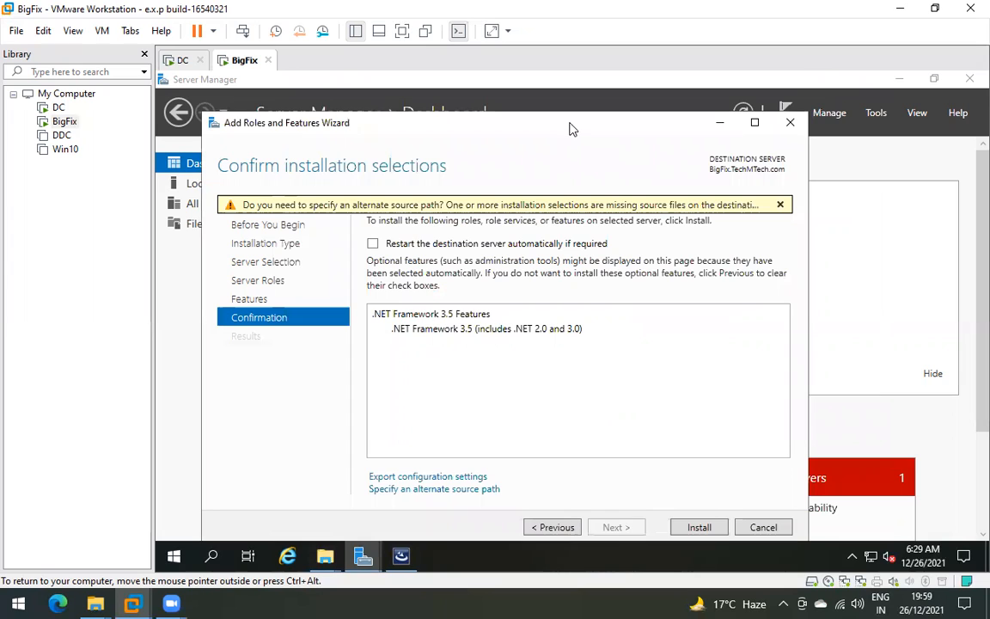
drag(571, 119, 572, 111)
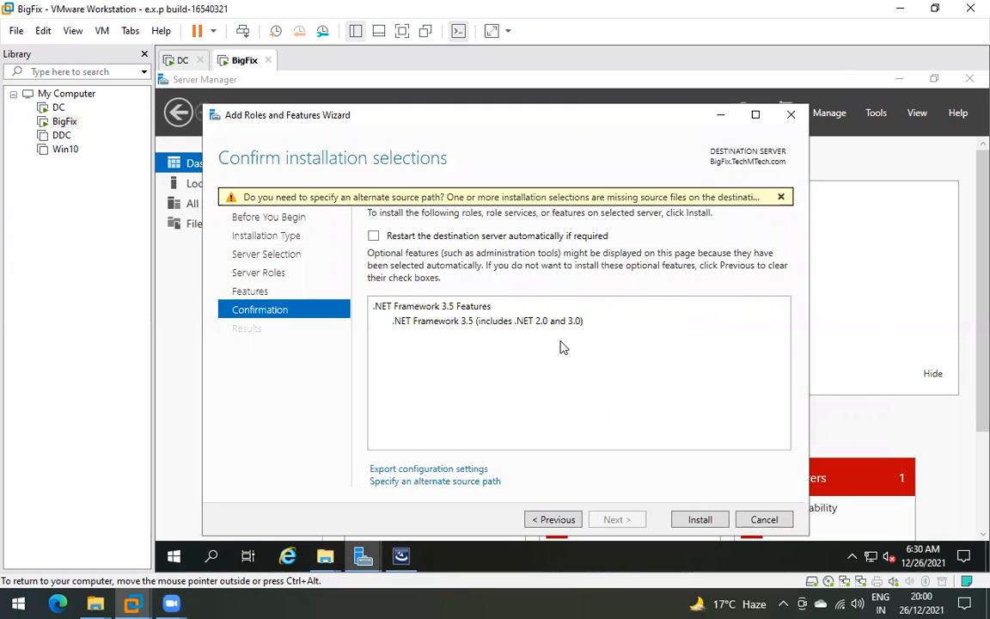
click(699, 519)
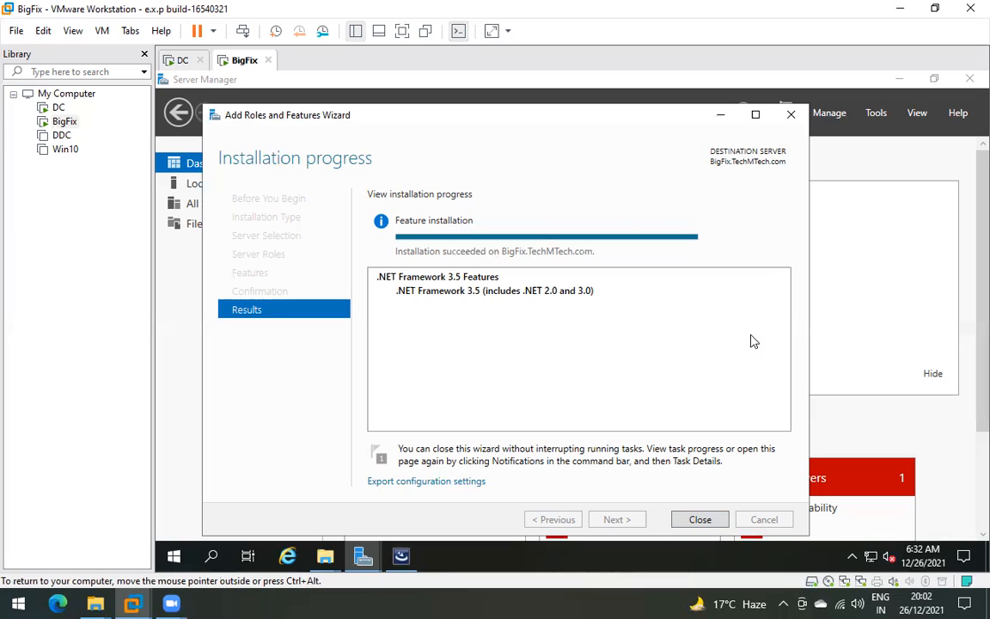
- Let the .NET Framework 3.5 installation run until the Results page reports success
drag(556, 102, 580, 111)
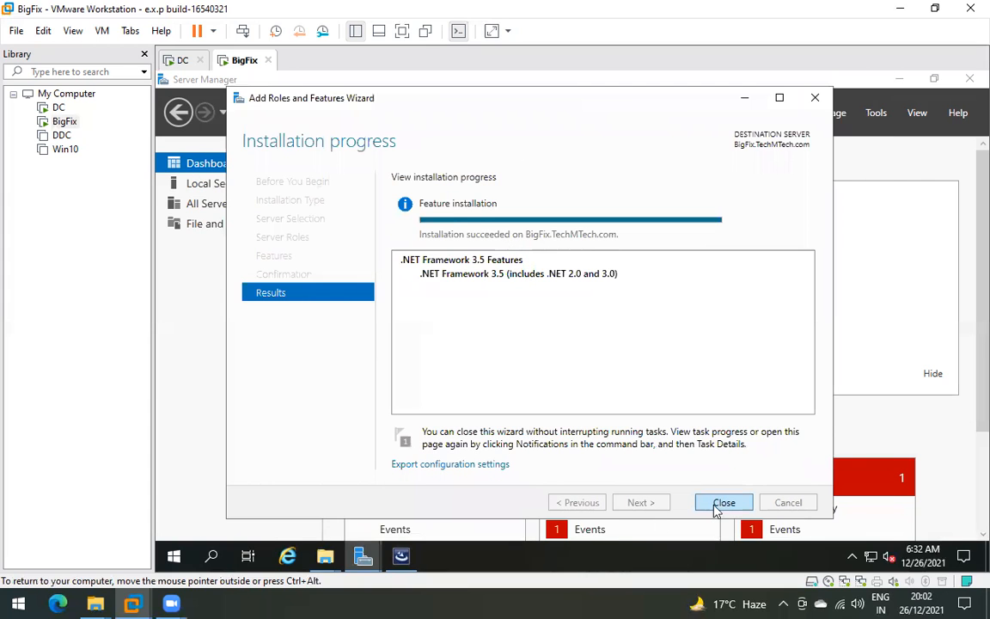
- Close the finished roles wizard, minimize Server Manager, and dismiss the .NET Framework message
click(720, 504)
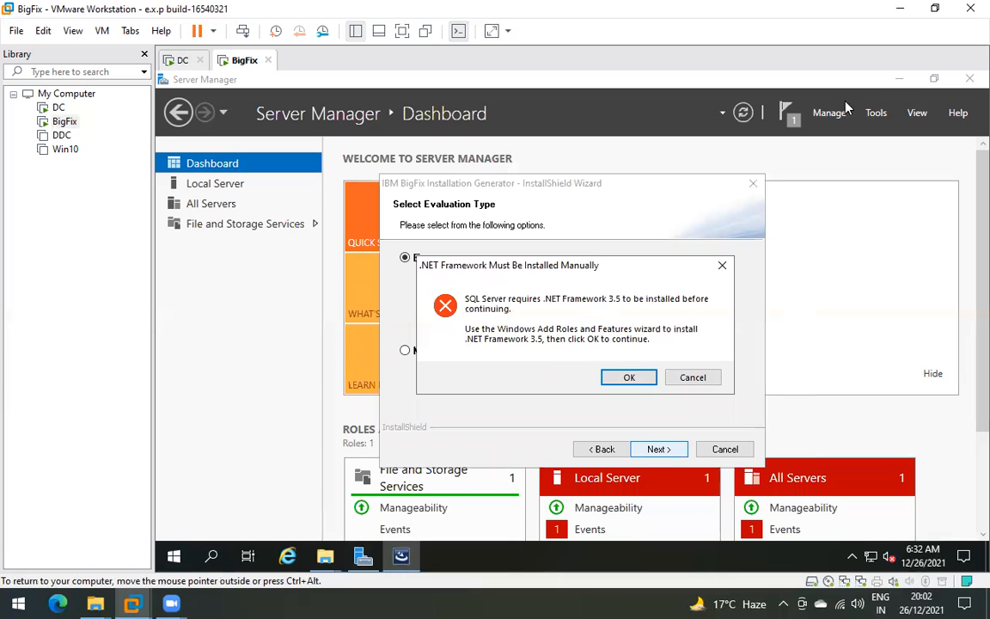
click(900, 79)
drag(508, 265, 437, 216)
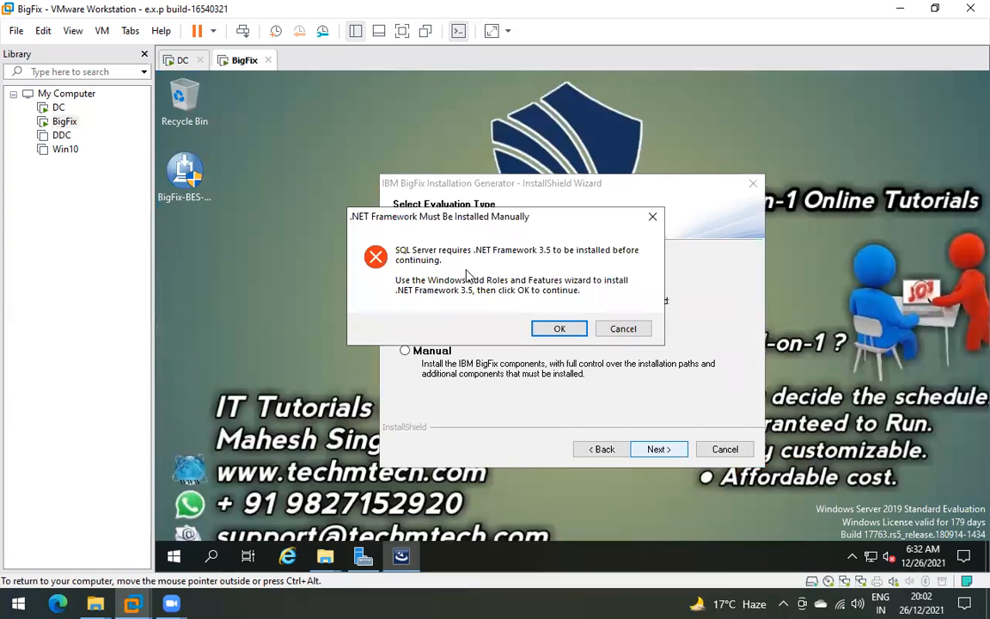
click(560, 328)
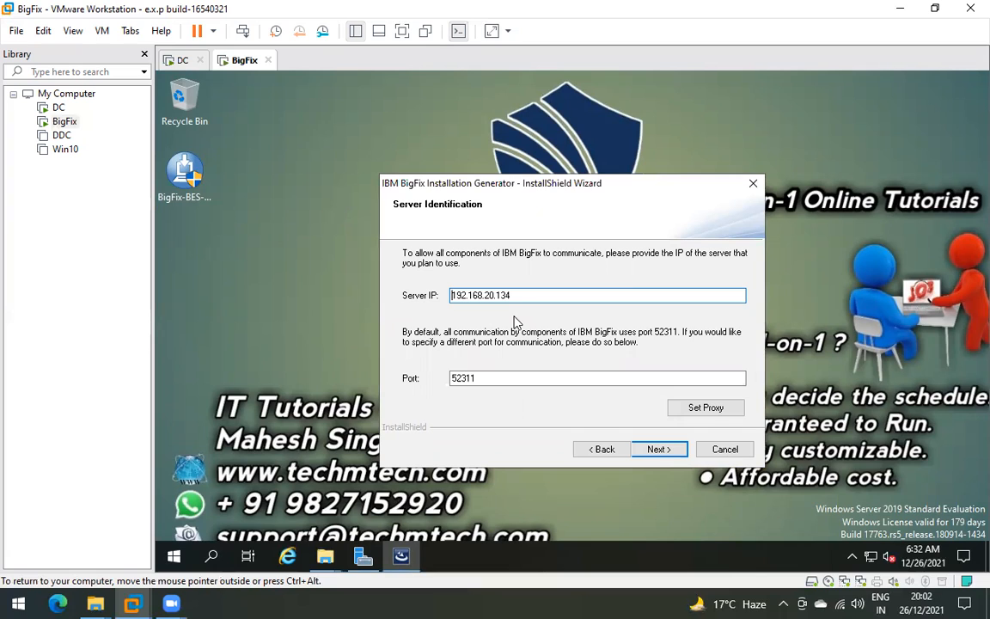
- Cancel and finish the BigFix InstallShield setup, then restart the BigFix server
click(729, 454)
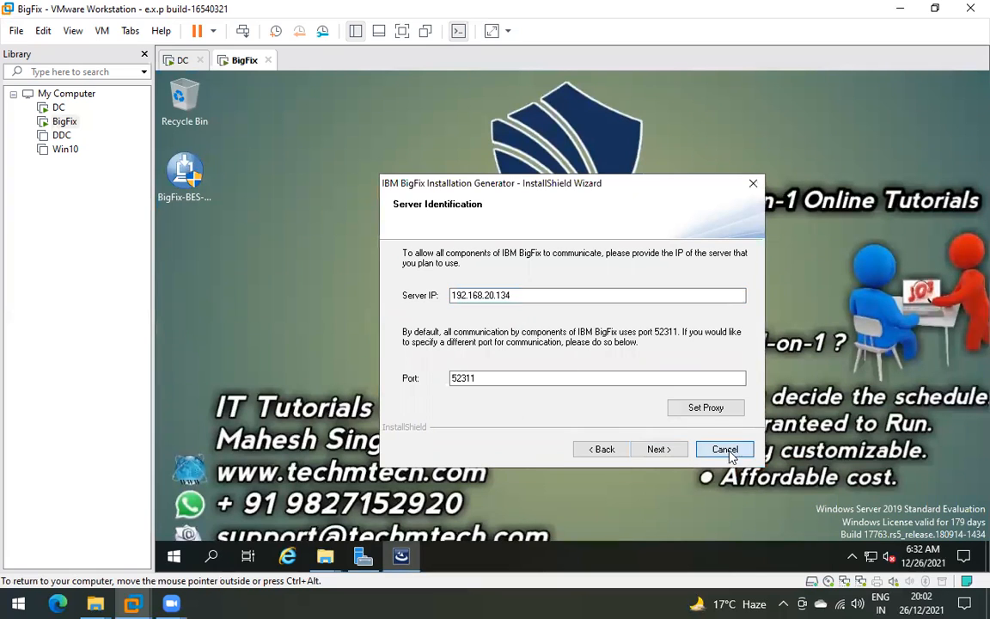
click(657, 451)
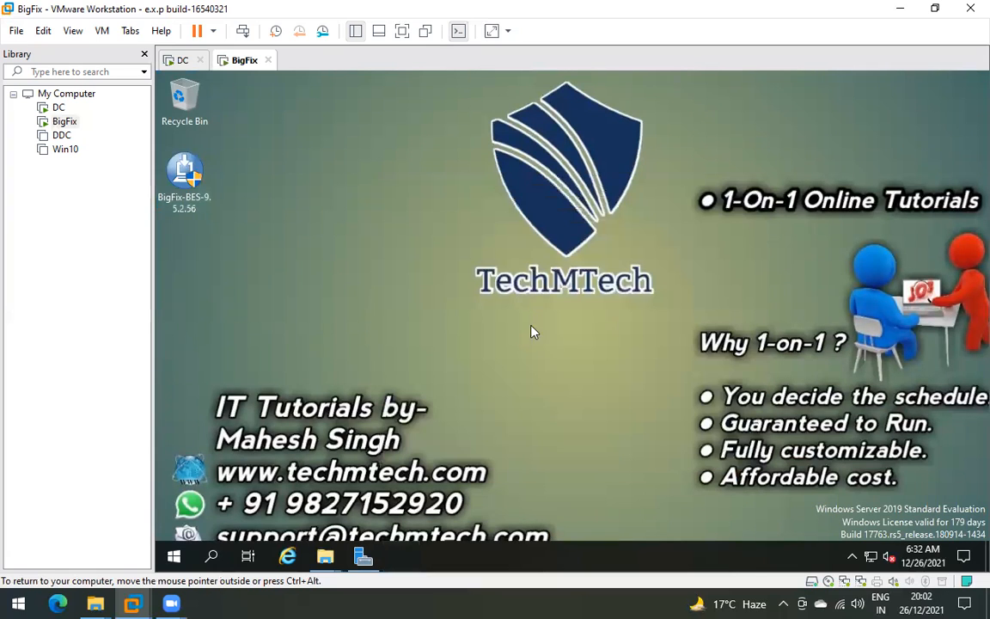
click(174, 557)
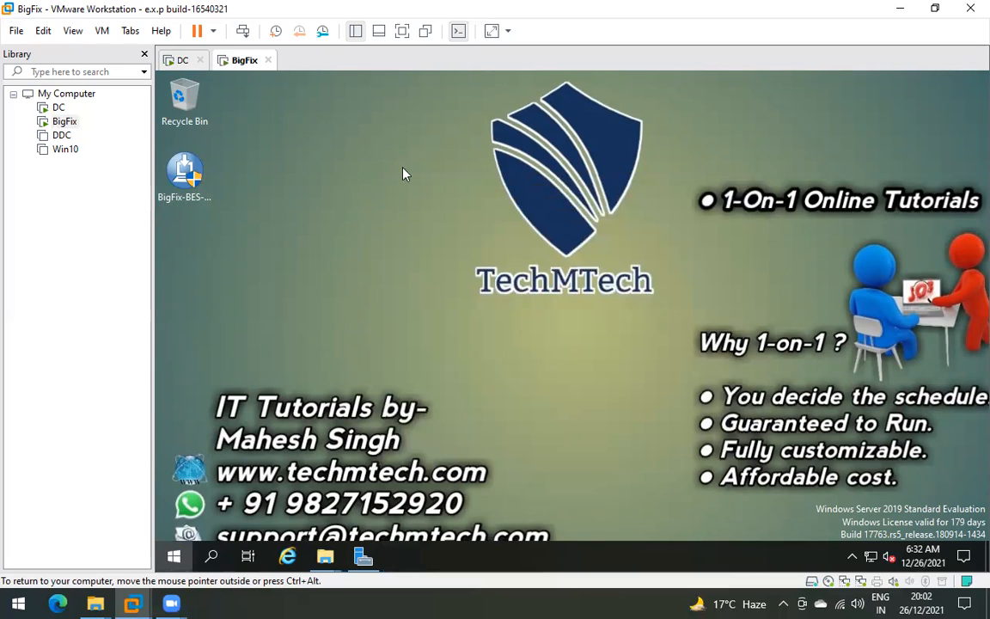
click(173, 522)
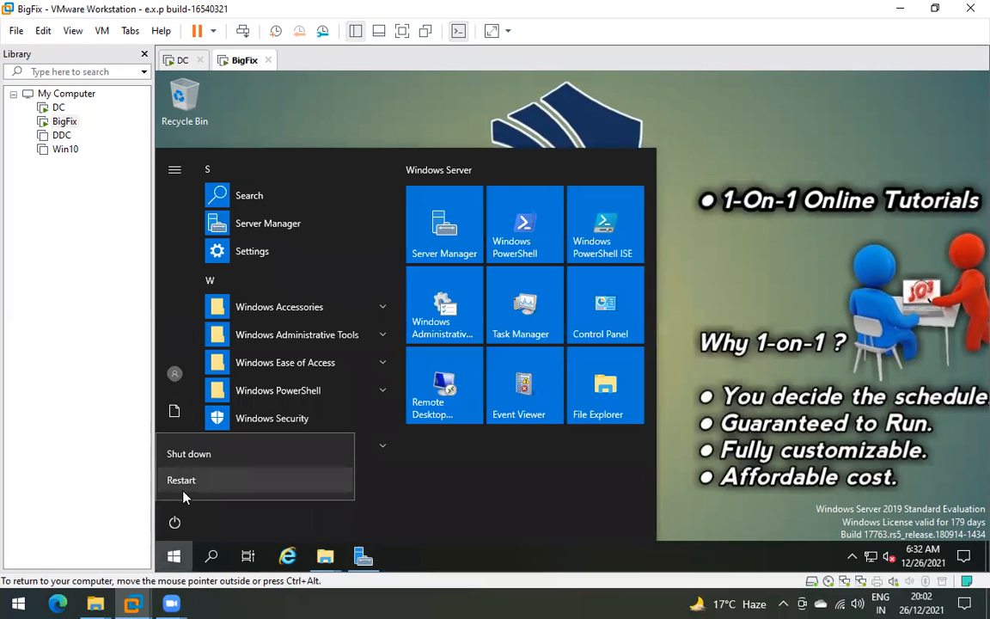
click(201, 454)
click(383, 479)
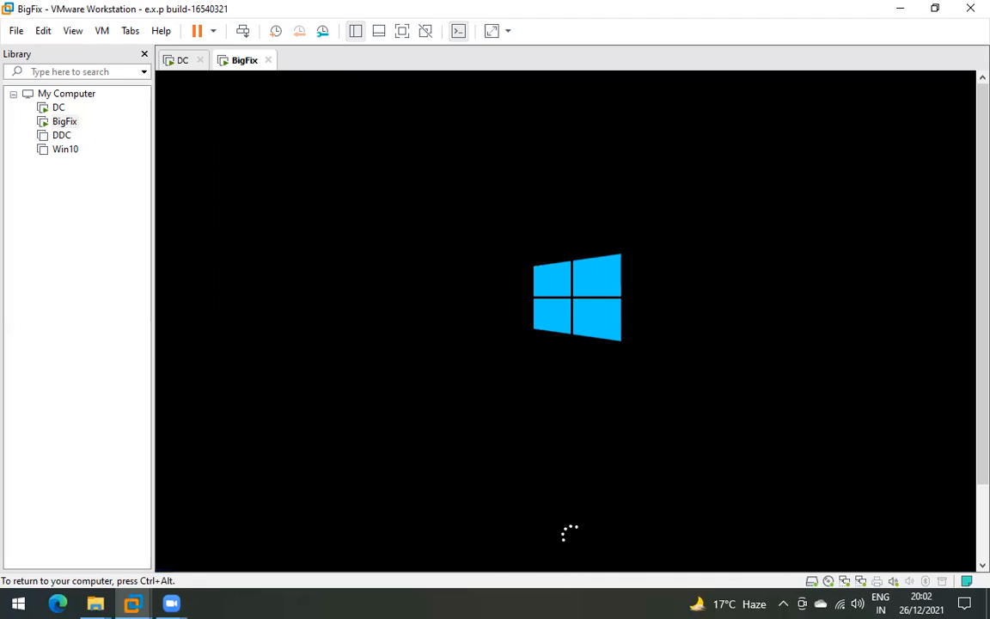
key(ctrl+alt)
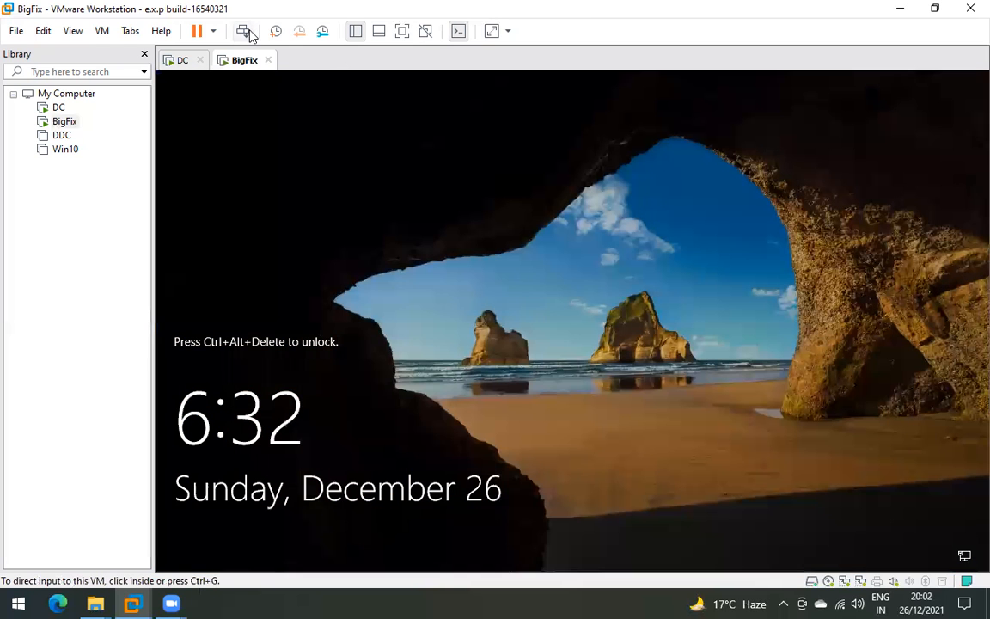
- Sign back into the BigFix VM with the administrator password
click(248, 32)
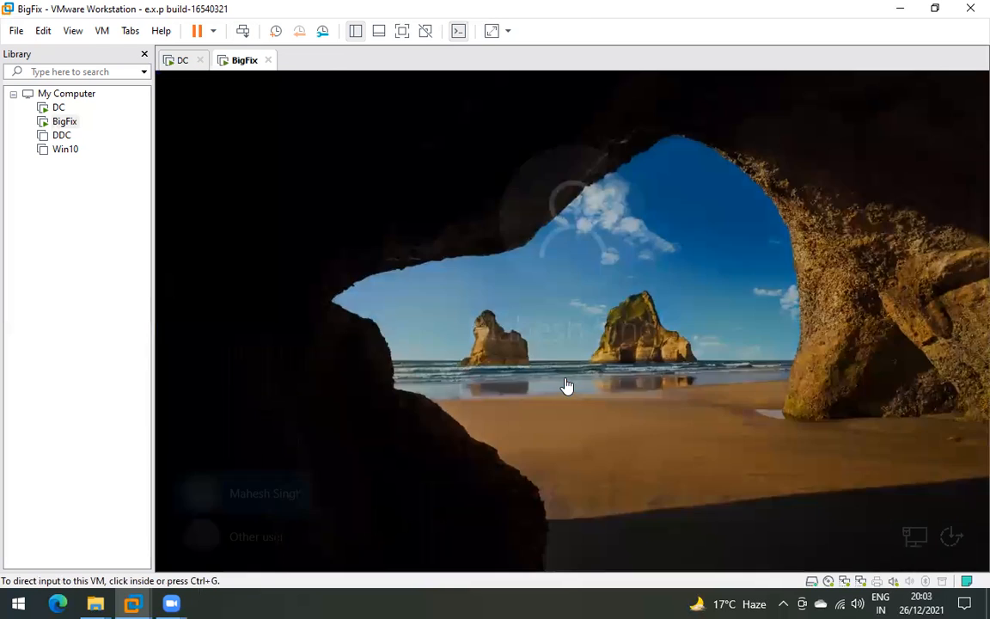
click(553, 381)
text(••••••)
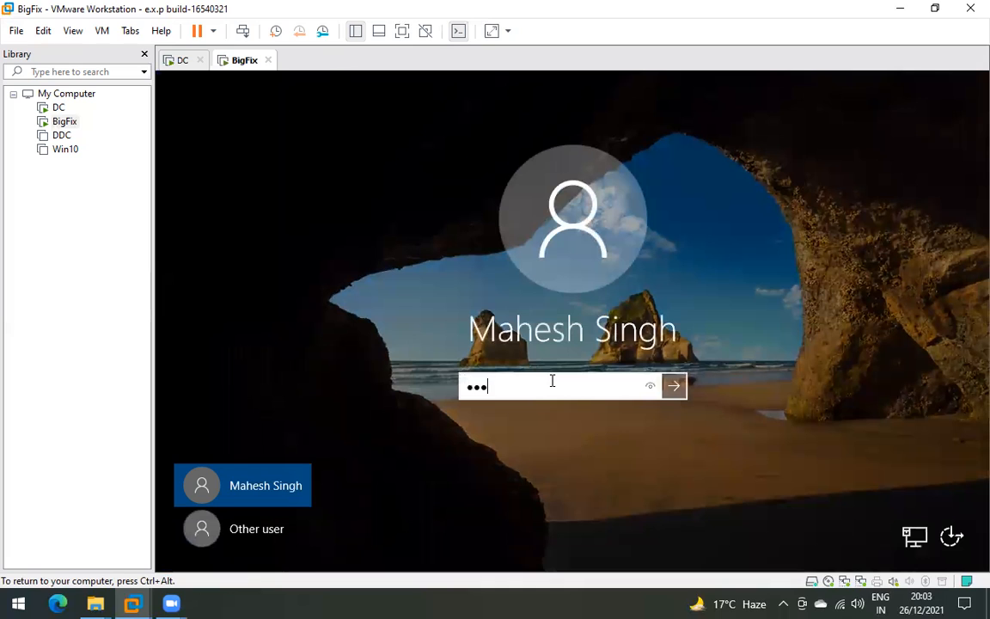
text(••••)
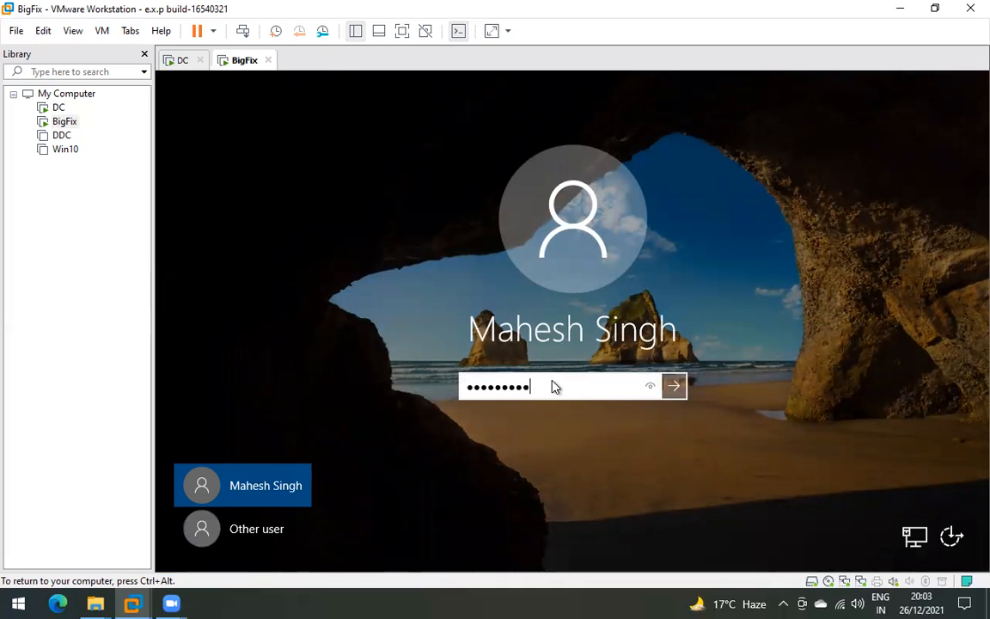
key(Return)
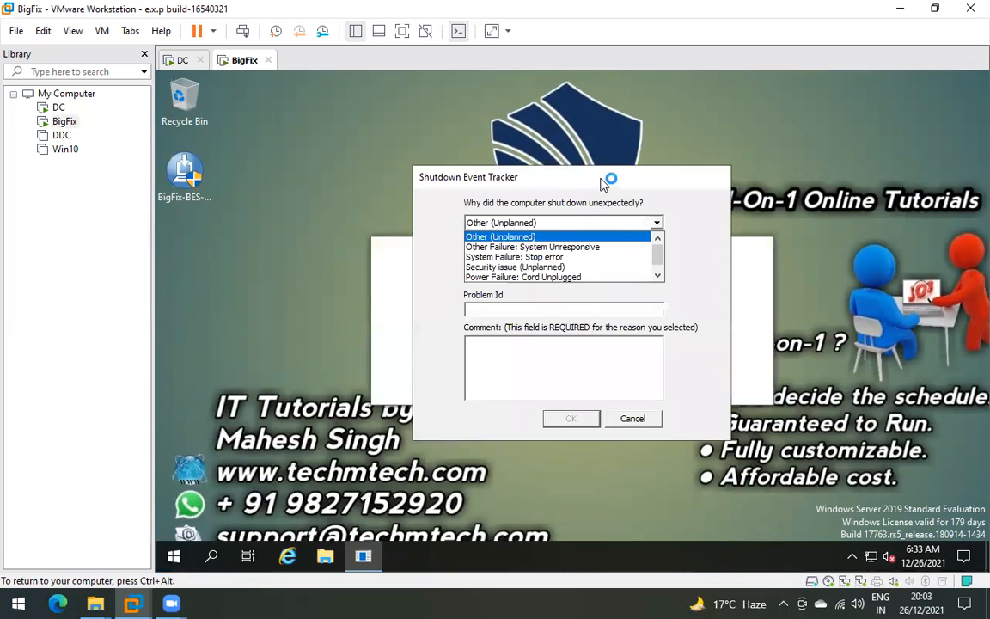
- Dismiss Shutdown Event Tracker, minimize Server Manager, and relaunch the BigFix installer with UAC approval
click(601, 181)
click(640, 422)
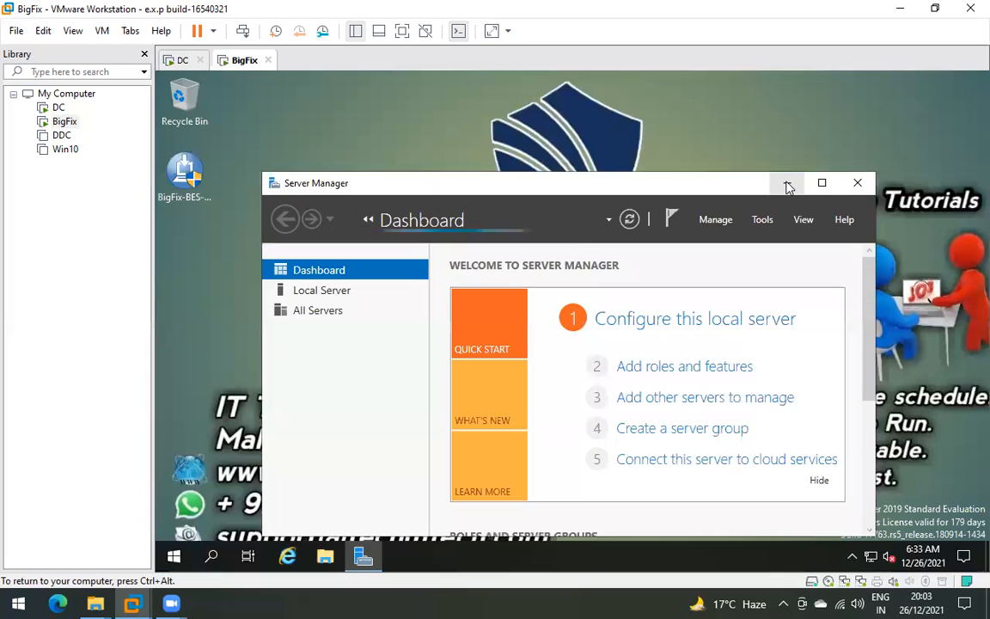
click(785, 182)
right_click(197, 171)
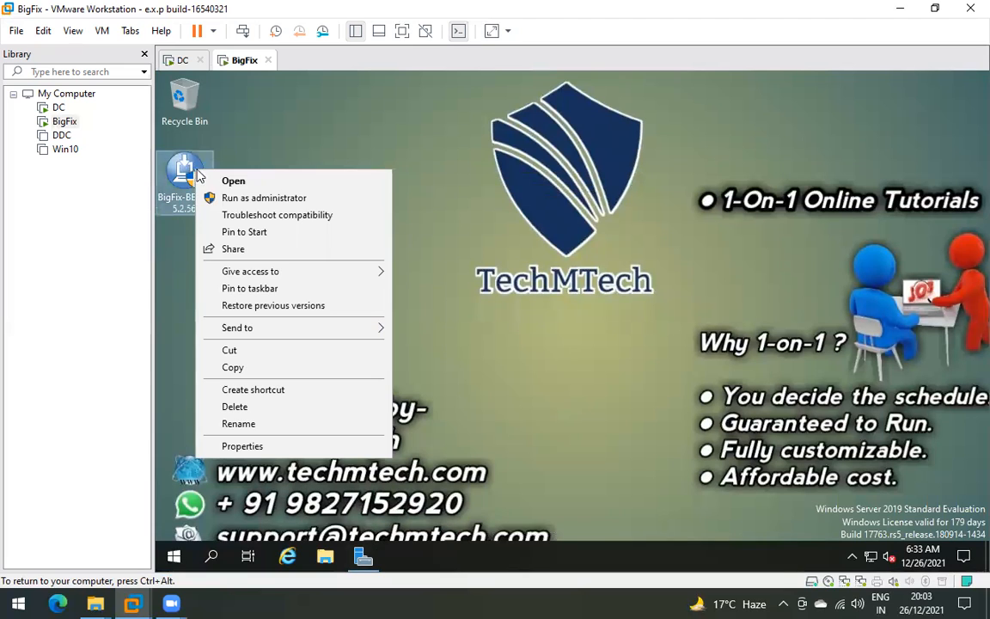
click(233, 182)
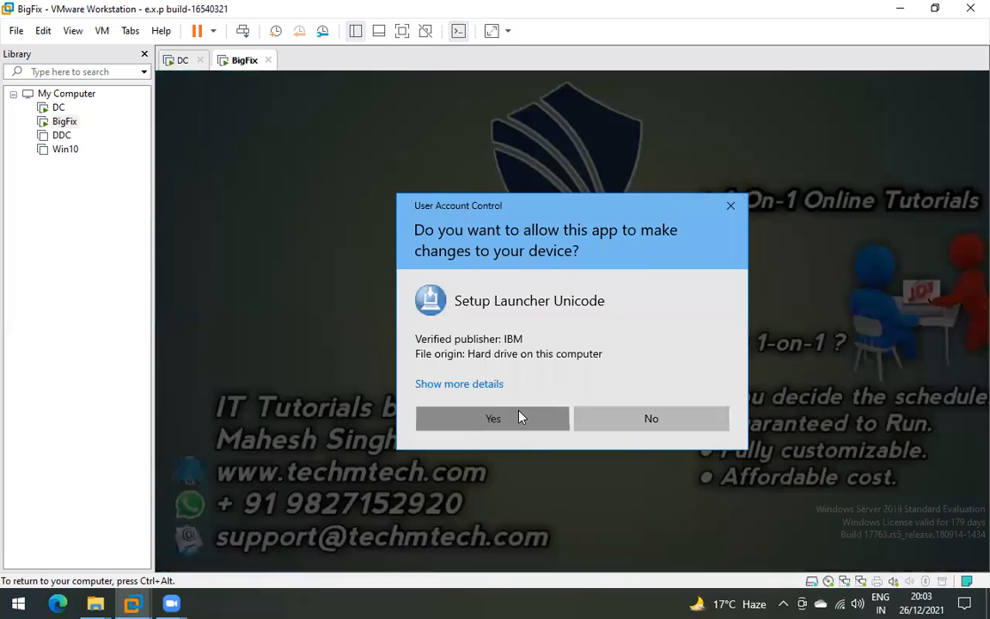
click(519, 417)
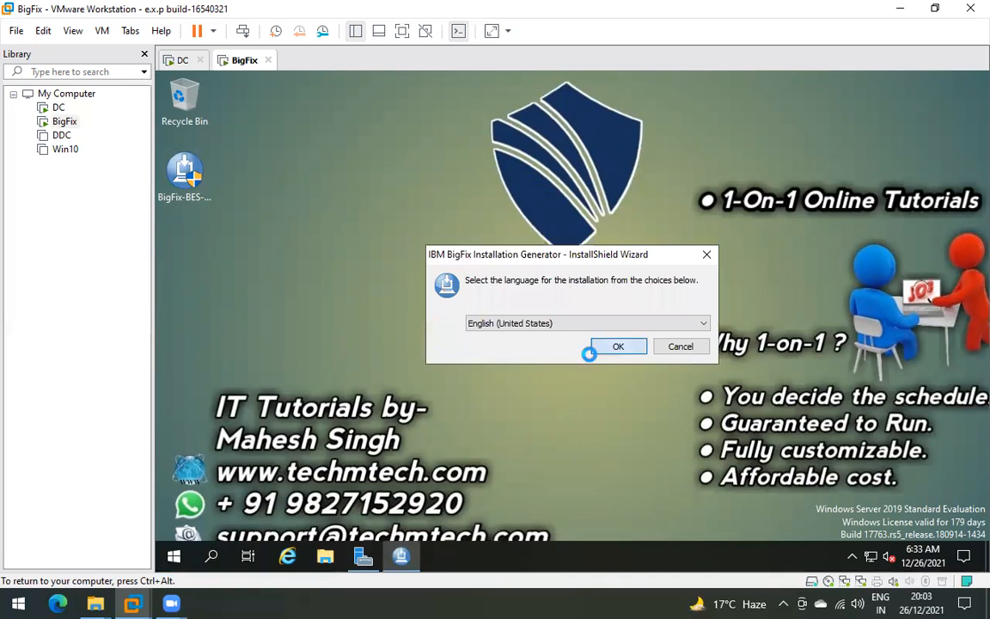
- Keep English (United States), pick an Evaluation install, accept the license and choose Express
click(593, 348)
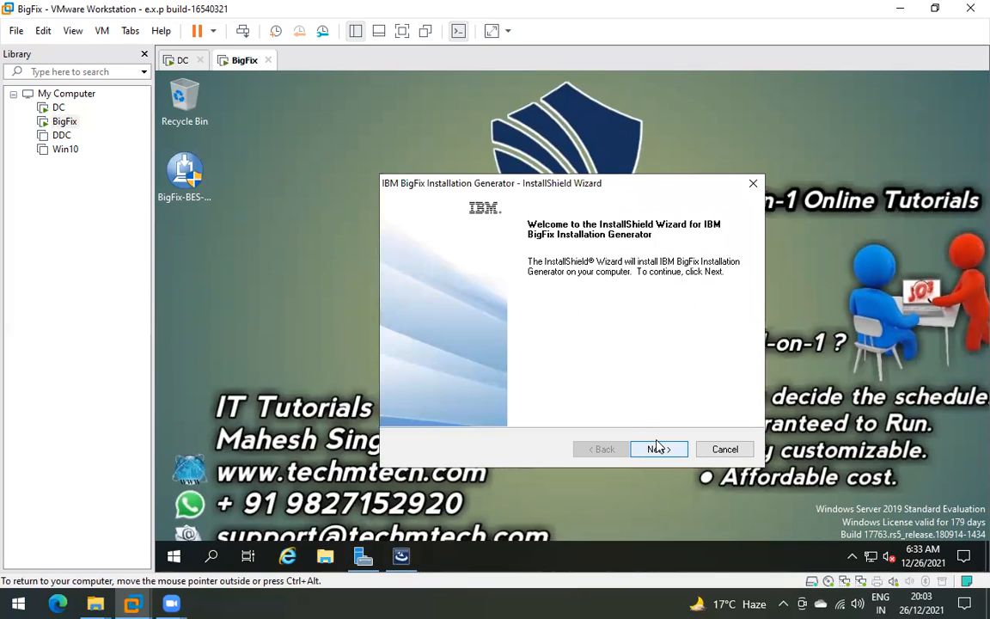
click(658, 448)
click(406, 260)
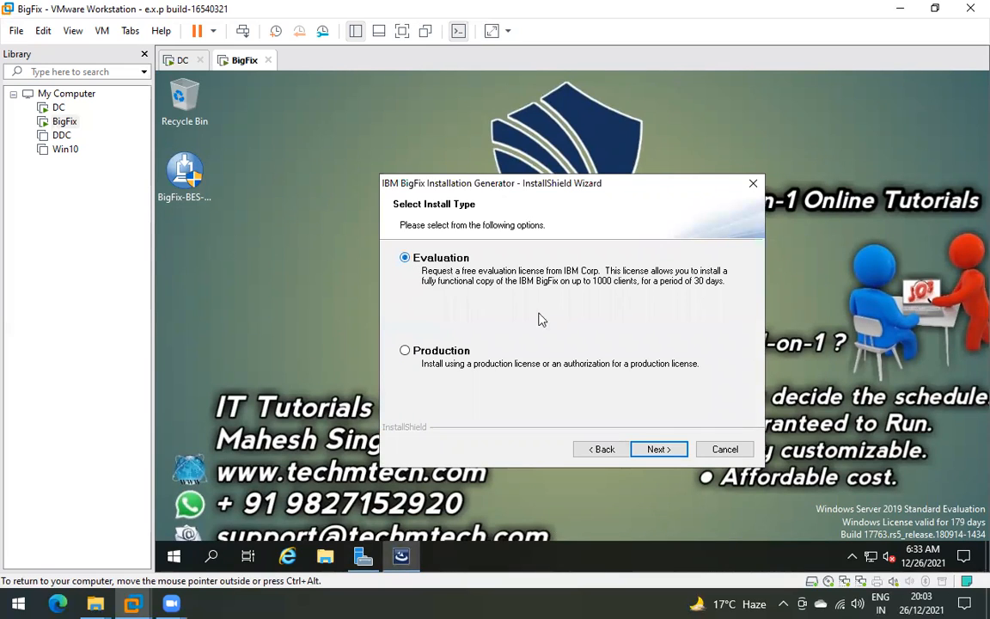
click(656, 449)
click(406, 393)
click(658, 449)
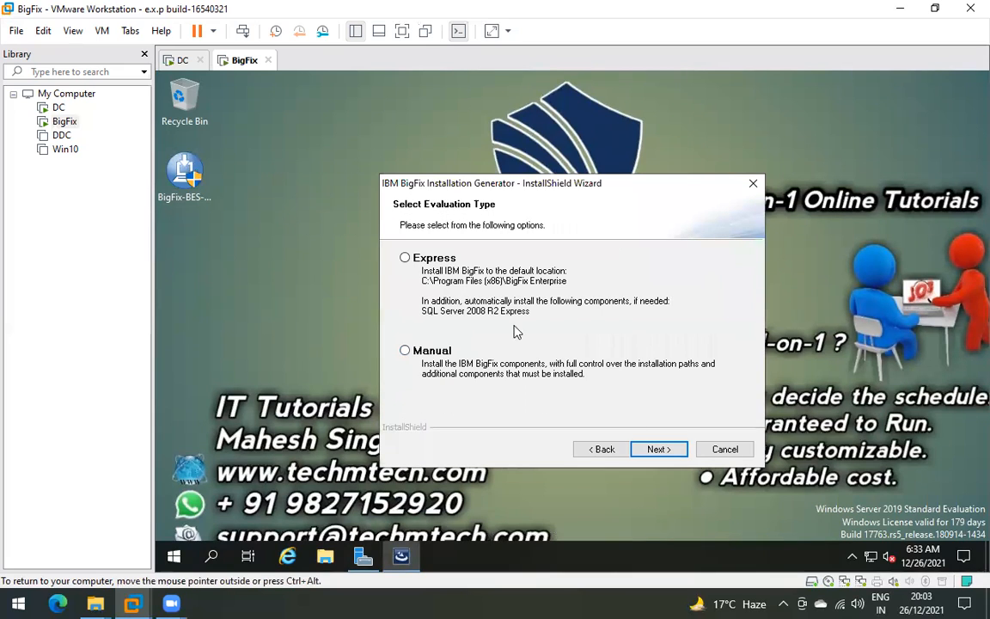
click(405, 258)
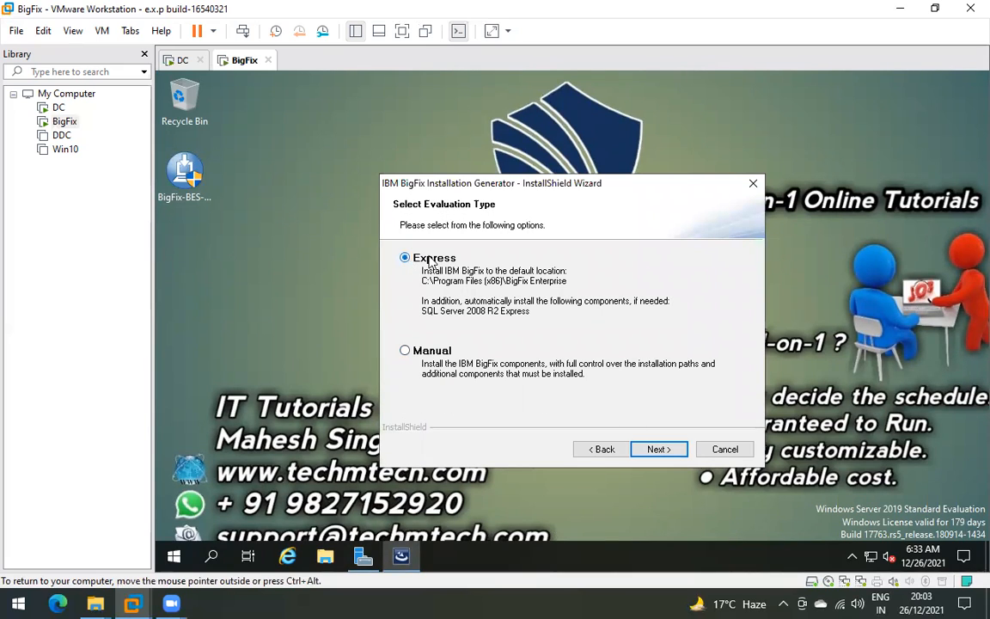
click(658, 449)
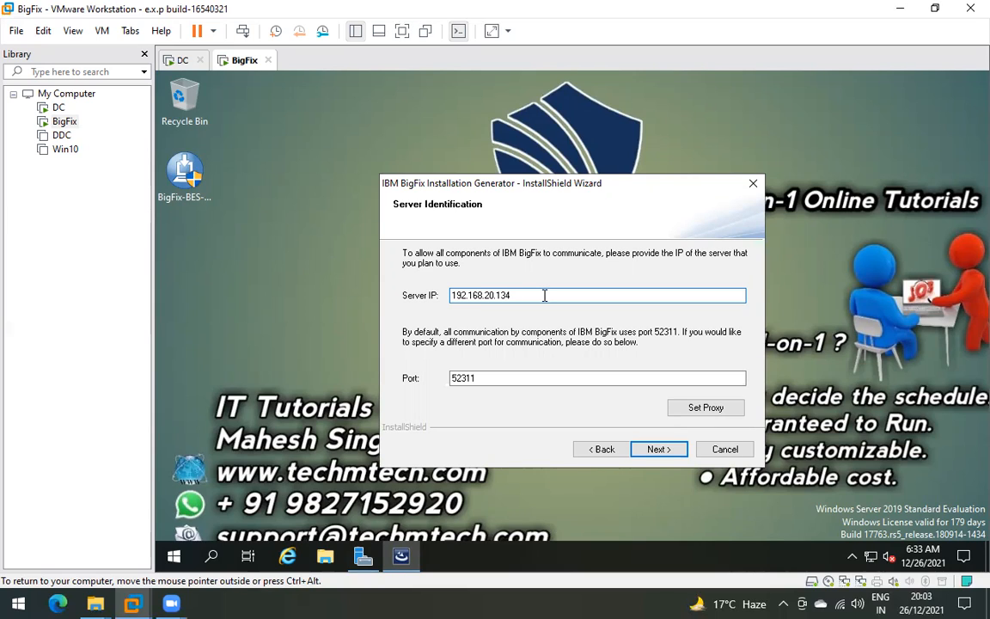
double_click(497, 294)
drag(521, 291, 436, 290)
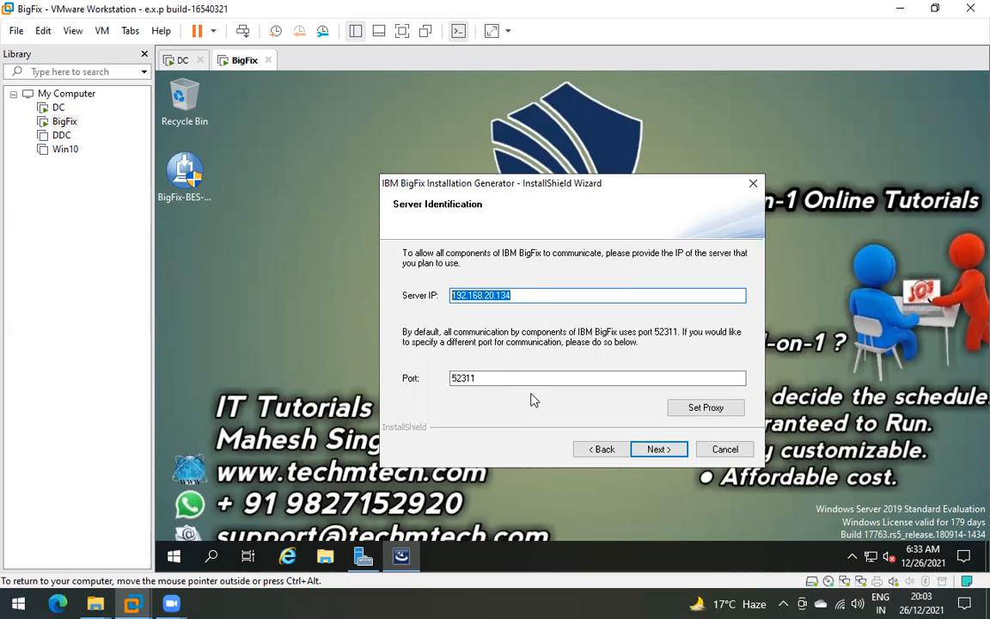
drag(533, 183, 569, 149)
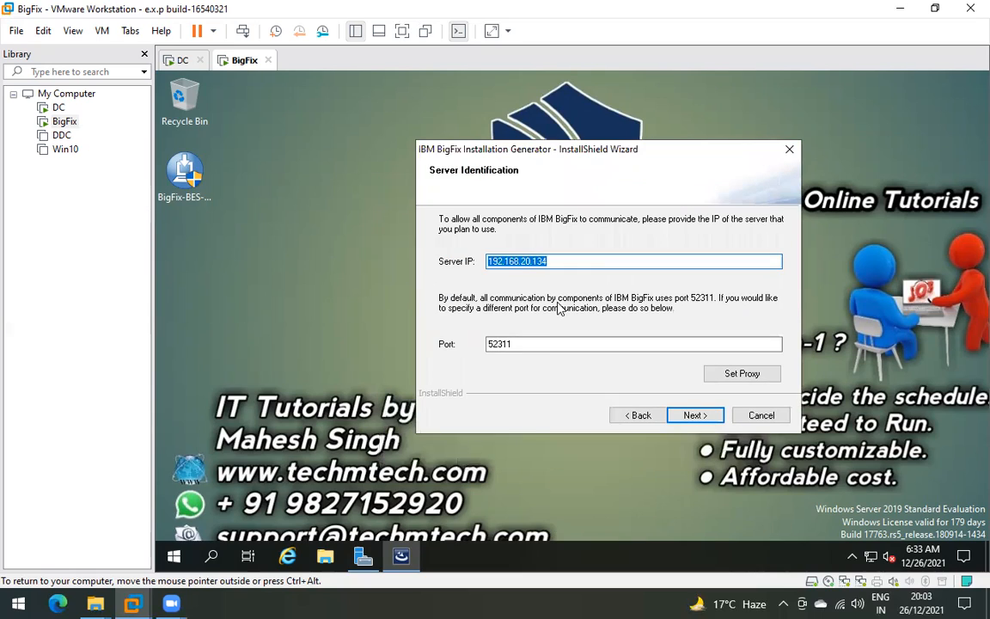
double_click(531, 343)
click(523, 343)
drag(540, 343, 449, 339)
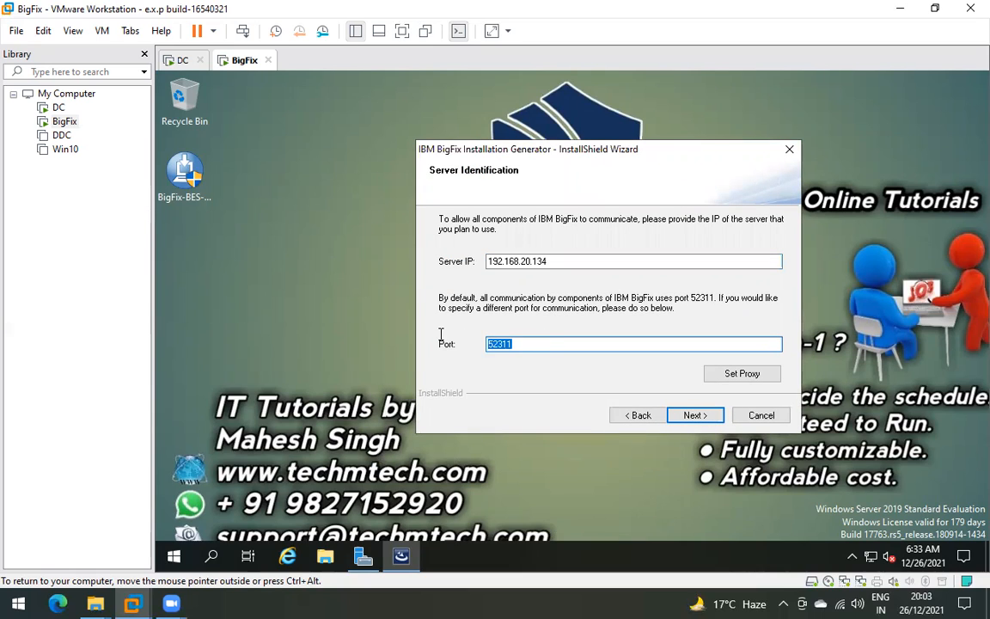
click(534, 343)
double_click(538, 343)
click(535, 344)
double_click(533, 343)
click(529, 343)
double_click(529, 343)
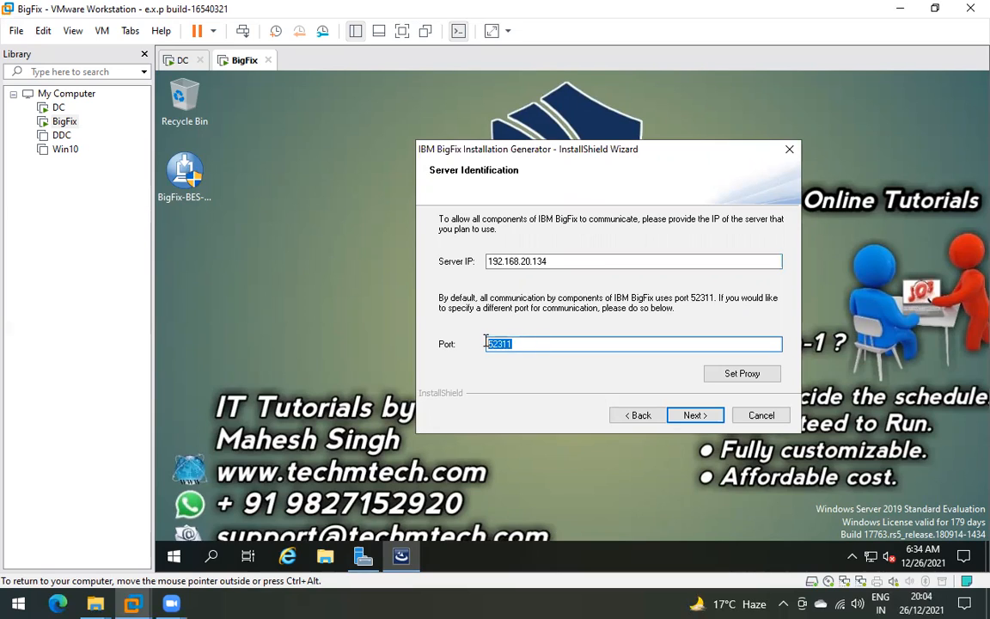
click(543, 343)
double_click(503, 344)
click(516, 343)
double_click(516, 344)
click(517, 344)
double_click(520, 344)
click(534, 347)
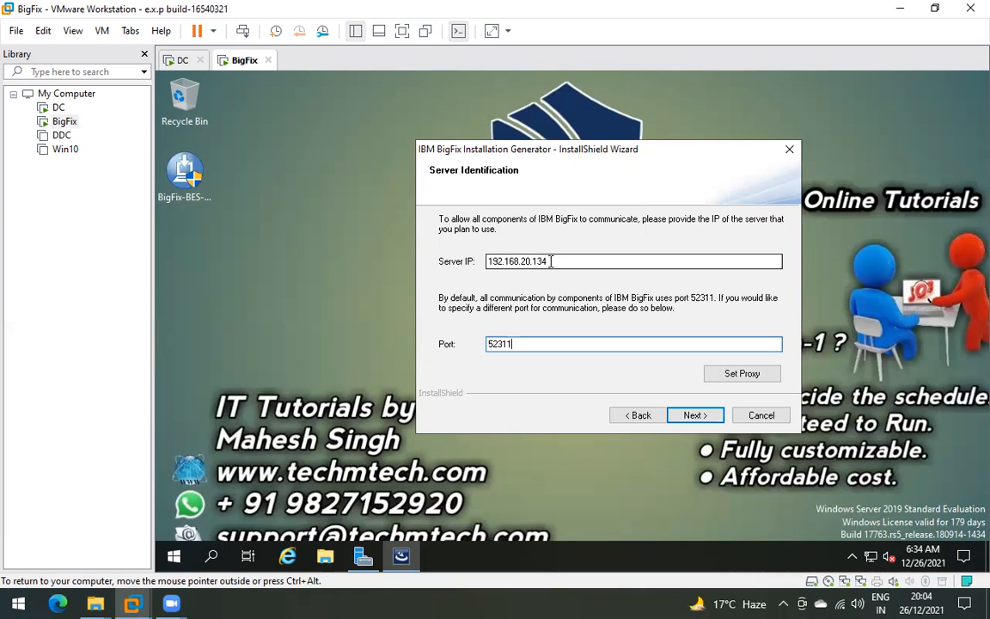
- Open Network Connections with ncpa.cpl and read Ethernet0's IPv4 address, 192.168.10.52
click(243, 312)
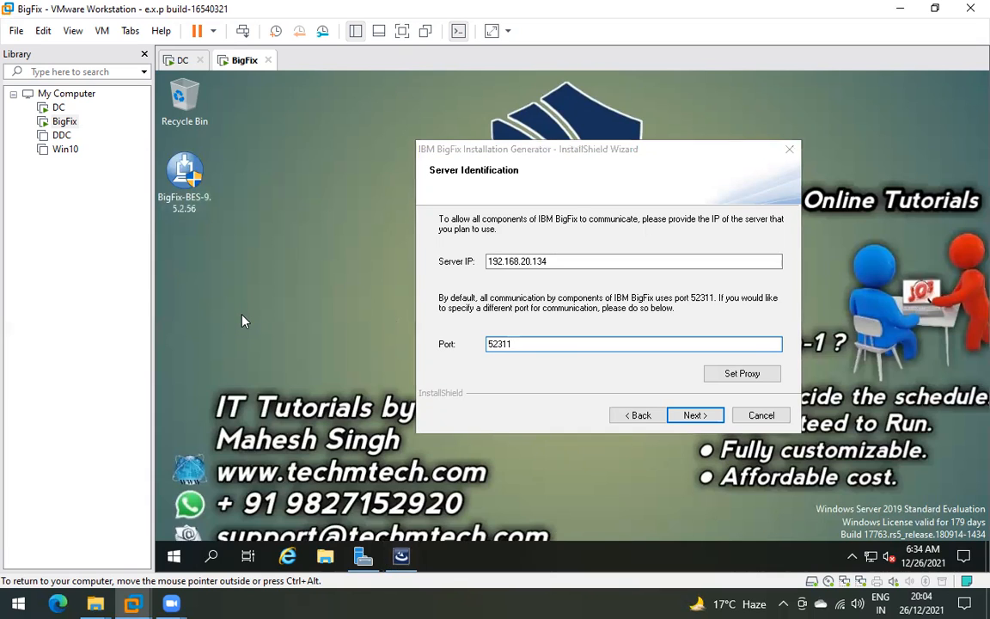
key(super+r)
key(Return)
double_click(388, 175)
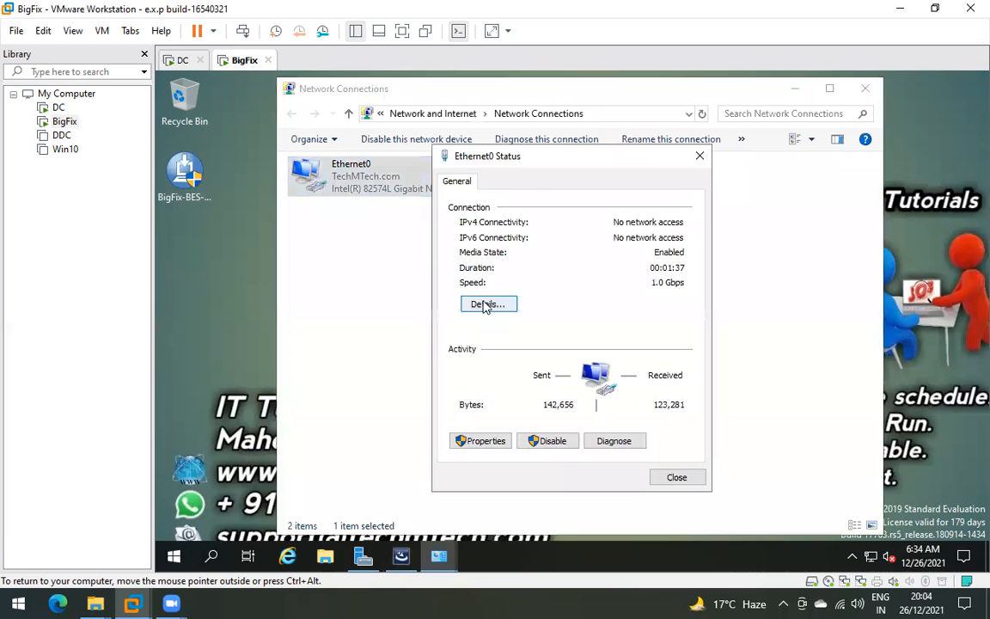
click(481, 302)
click(584, 295)
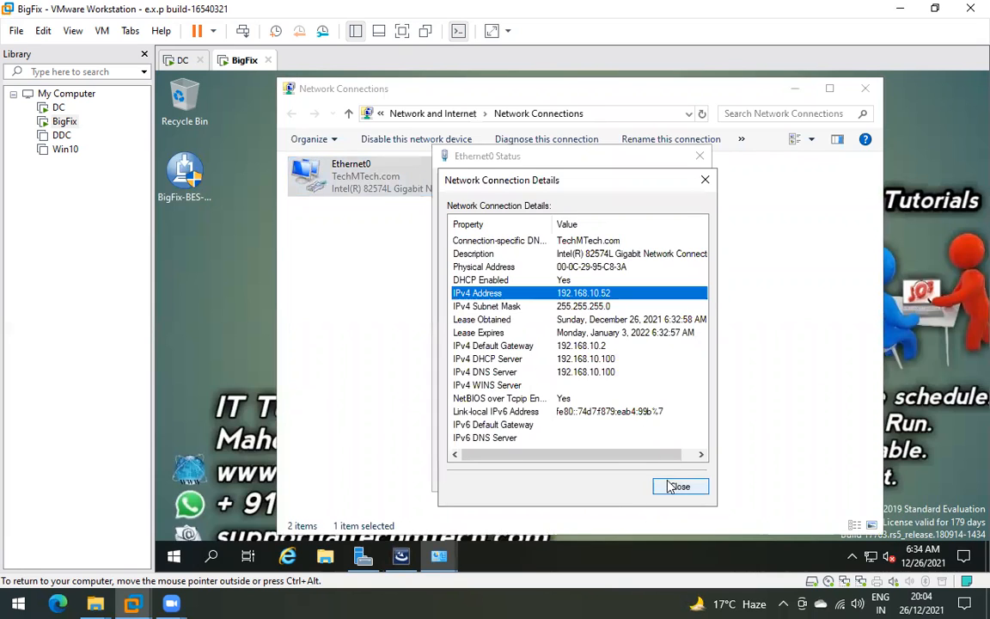
click(676, 485)
click(676, 478)
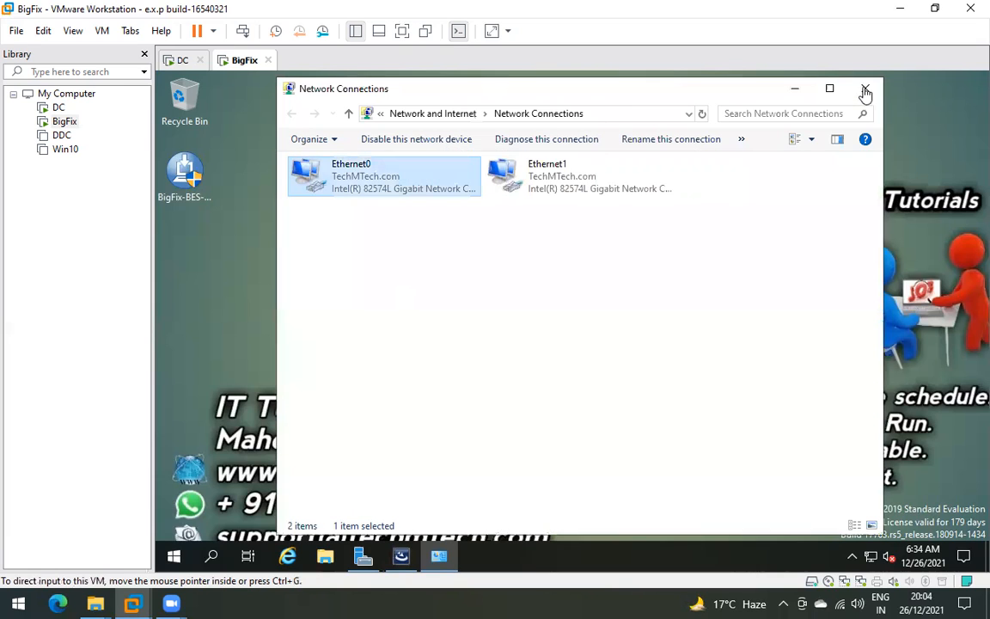
- Change the wizard's Server IP subnet to 10, making it 192.168.10.52
click(794, 90)
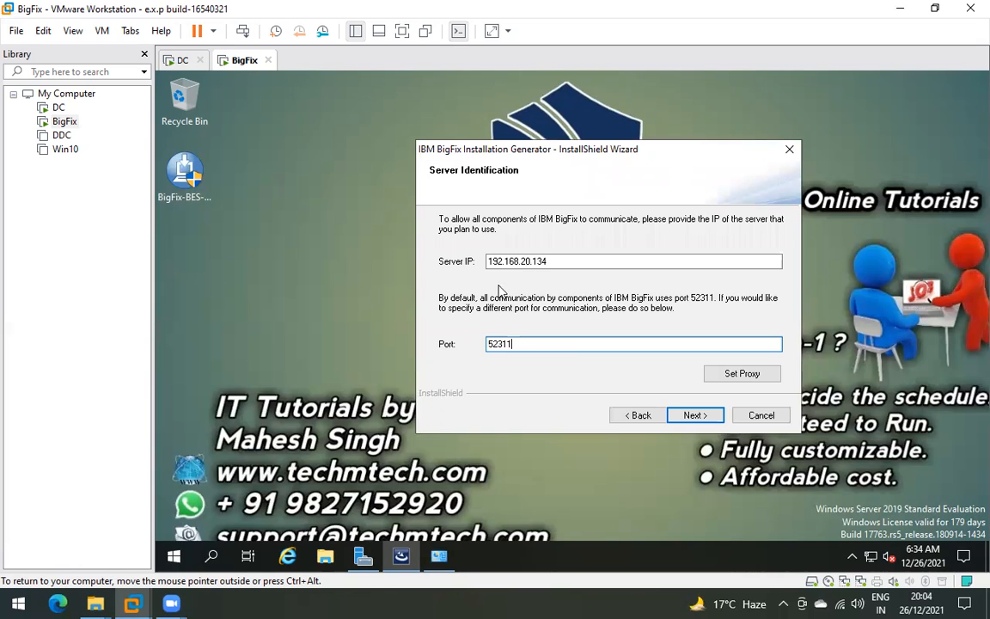
click(558, 259)
key(BackSpace)
key(BackSpace)
key(BackSpace)
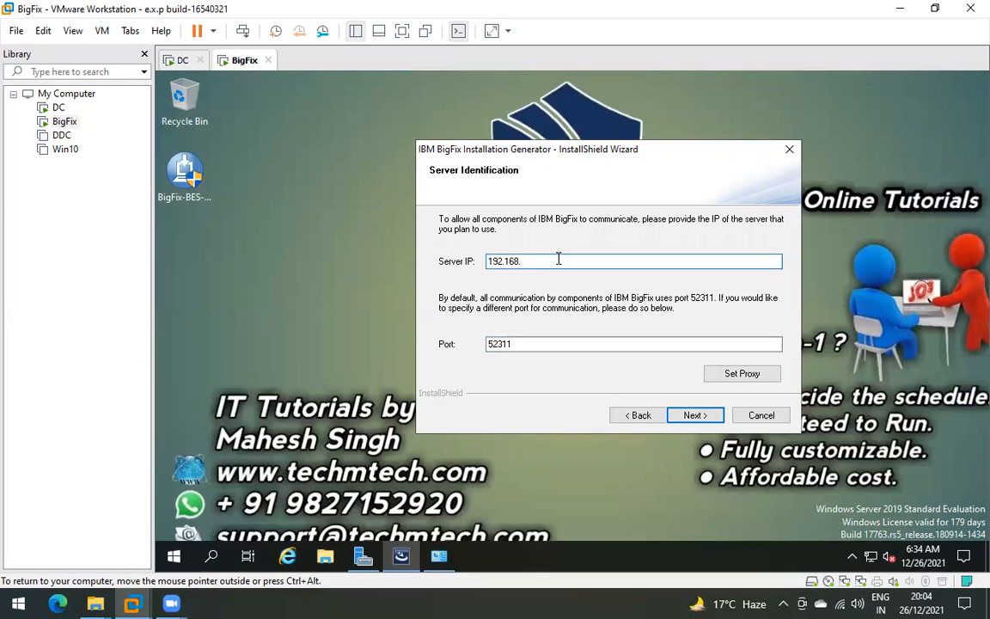
text(10.52)
- Recheck Ethernet0's IPv4 address in its details, then close Network Connections
click(440, 560)
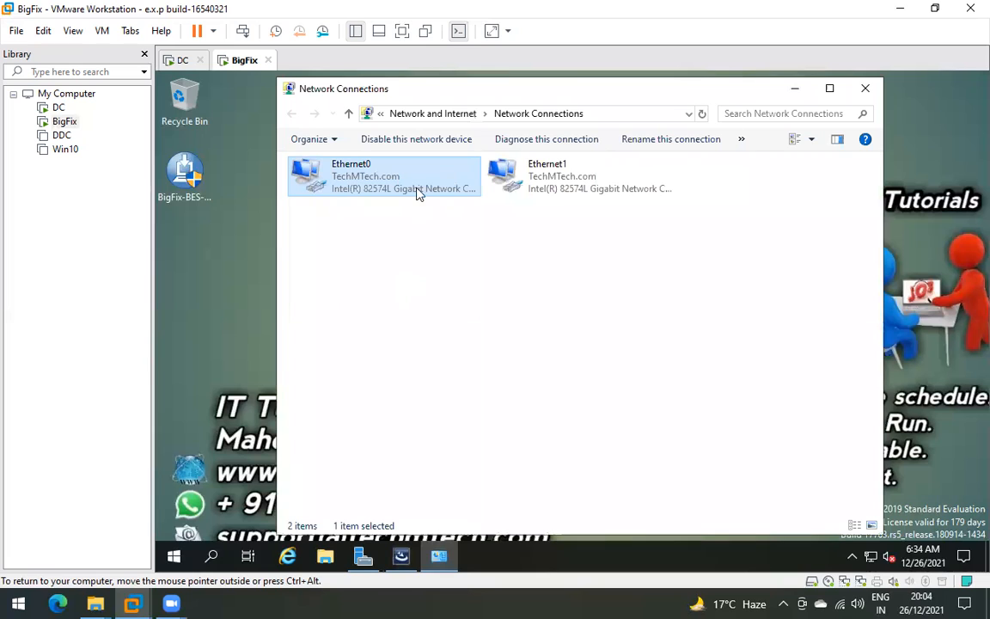
double_click(415, 191)
click(486, 302)
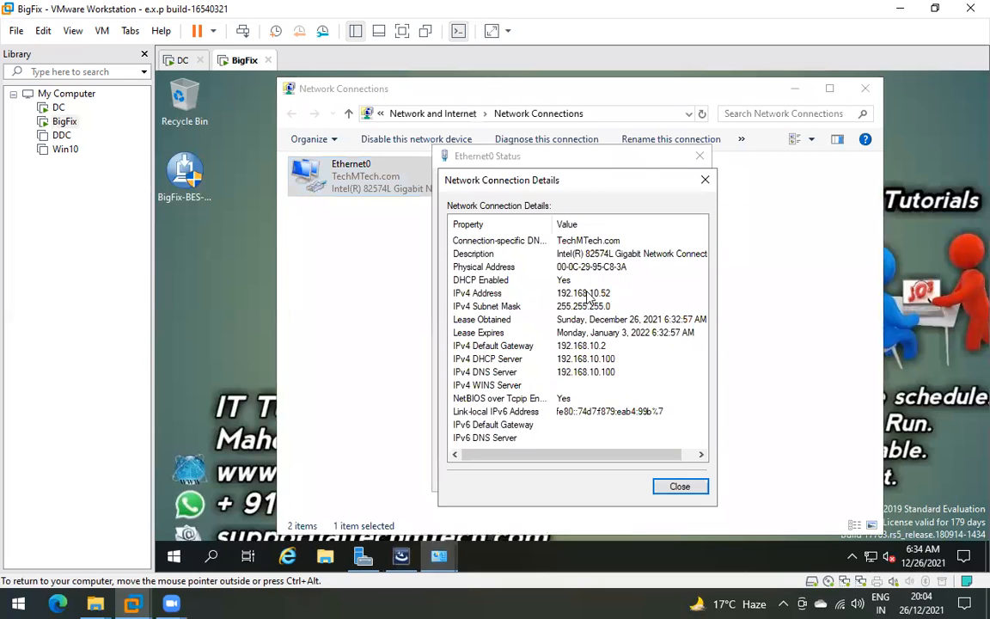
click(591, 294)
click(680, 487)
click(676, 479)
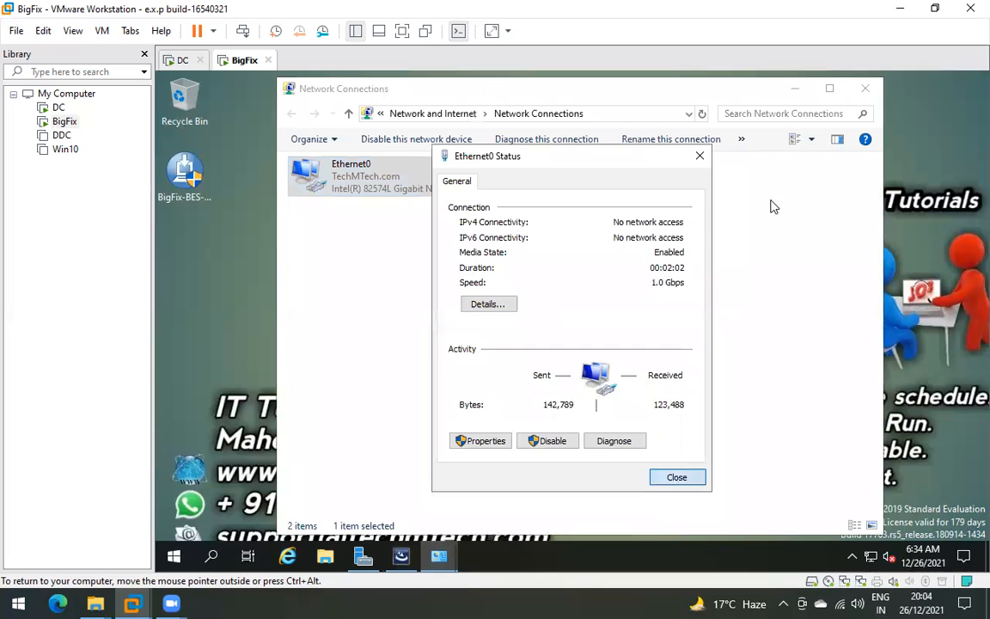
click(864, 90)
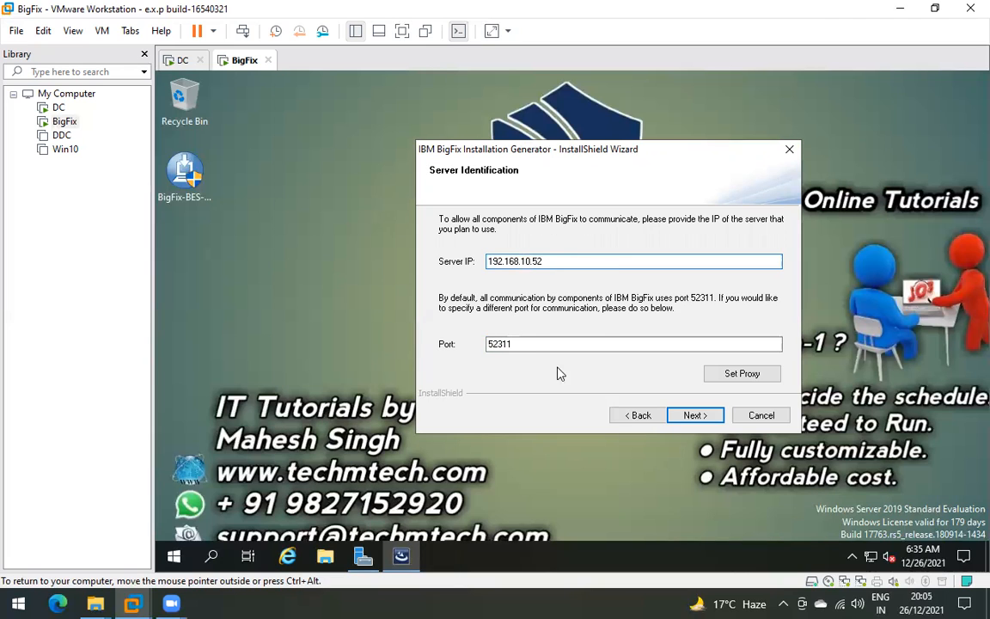
- Accept the server IP and port, then enter your name, e-mail and organization TechMTech for credentials
click(693, 416)
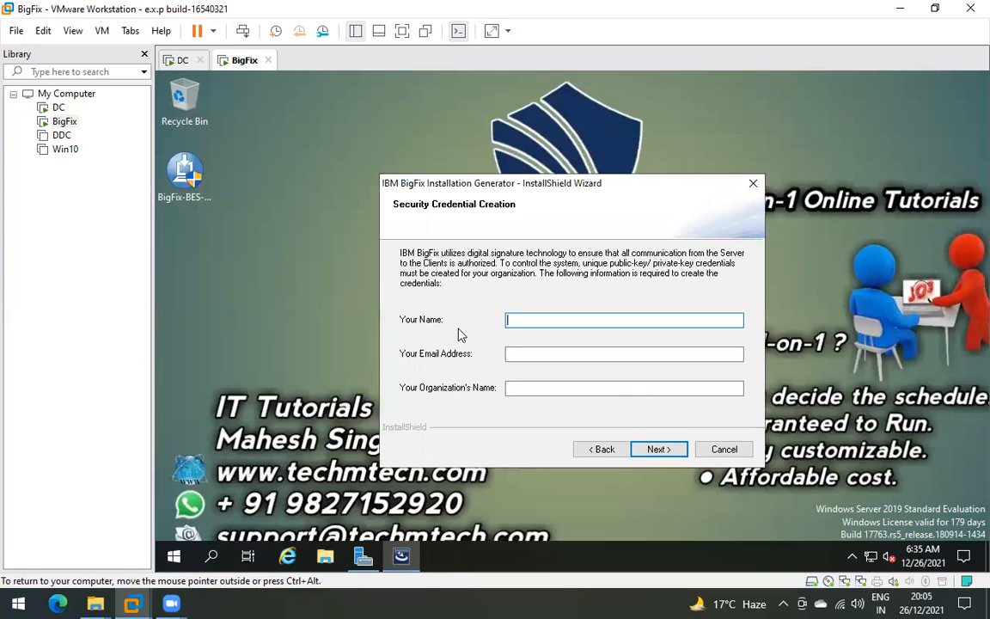
drag(479, 189, 539, 137)
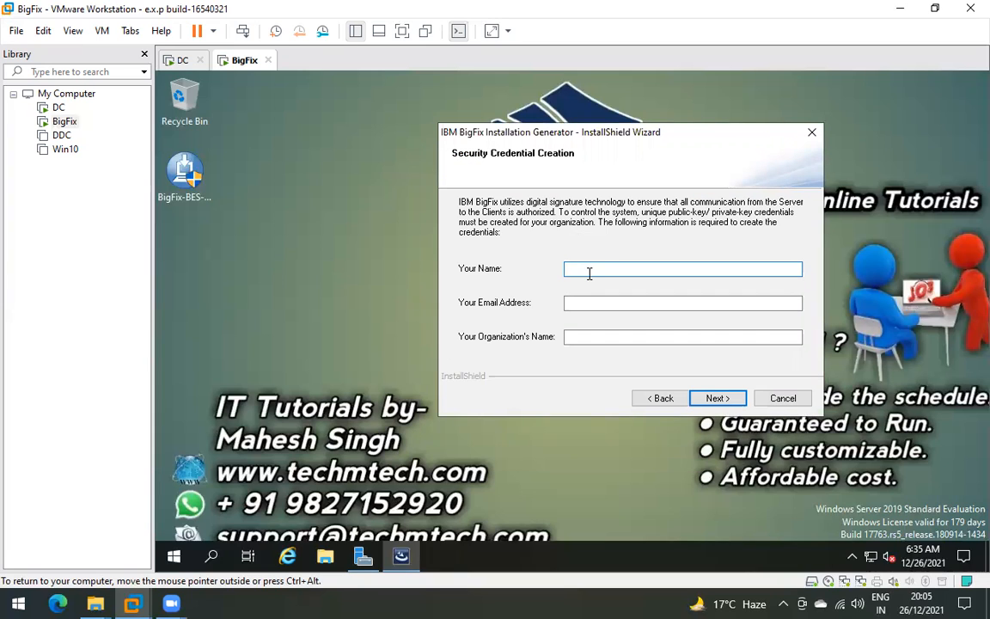
key(Tab)
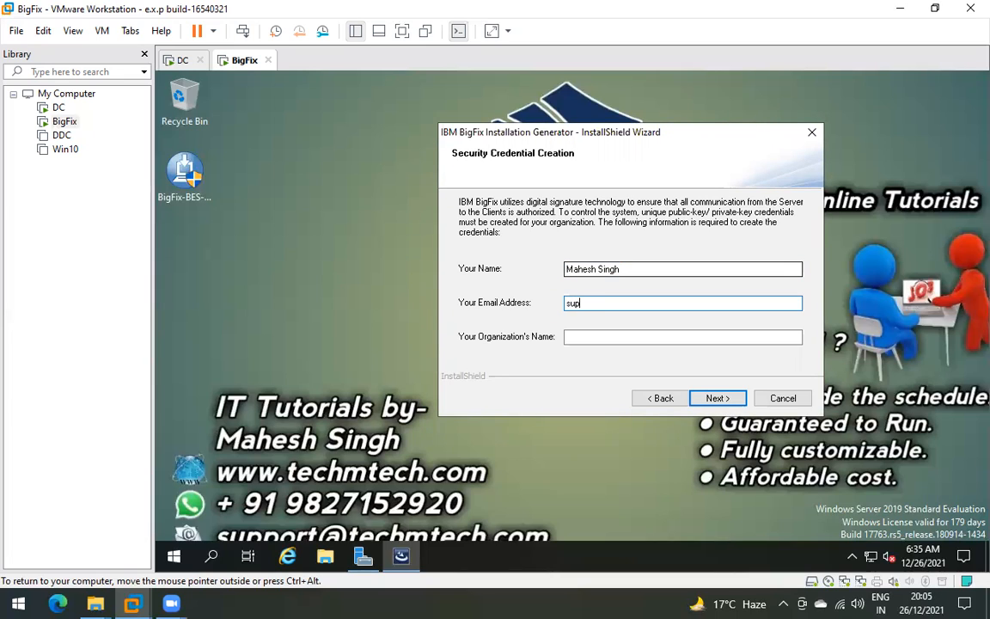
key(Tab)
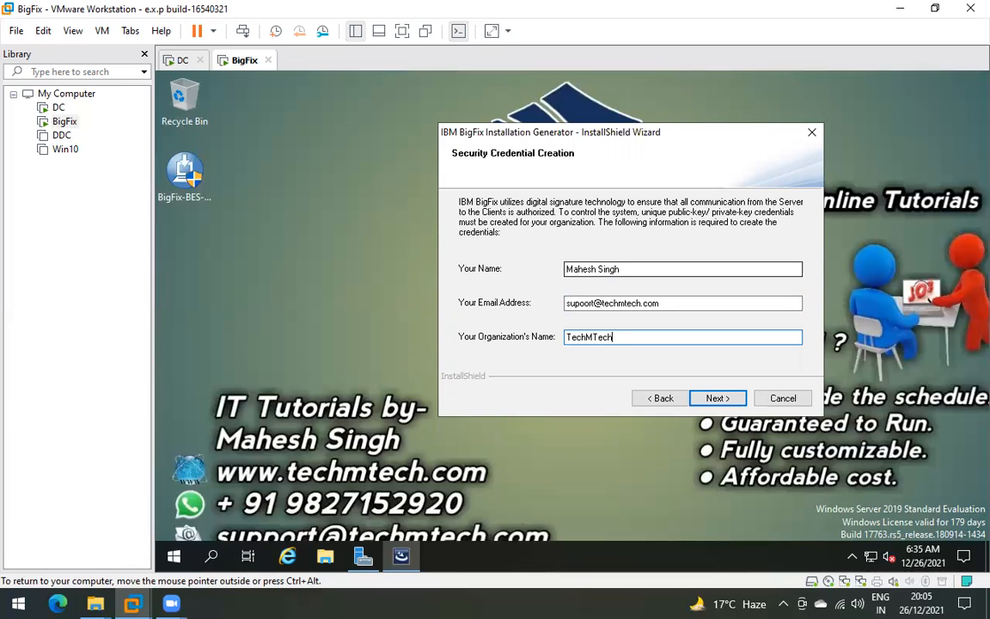
drag(684, 297, 543, 284)
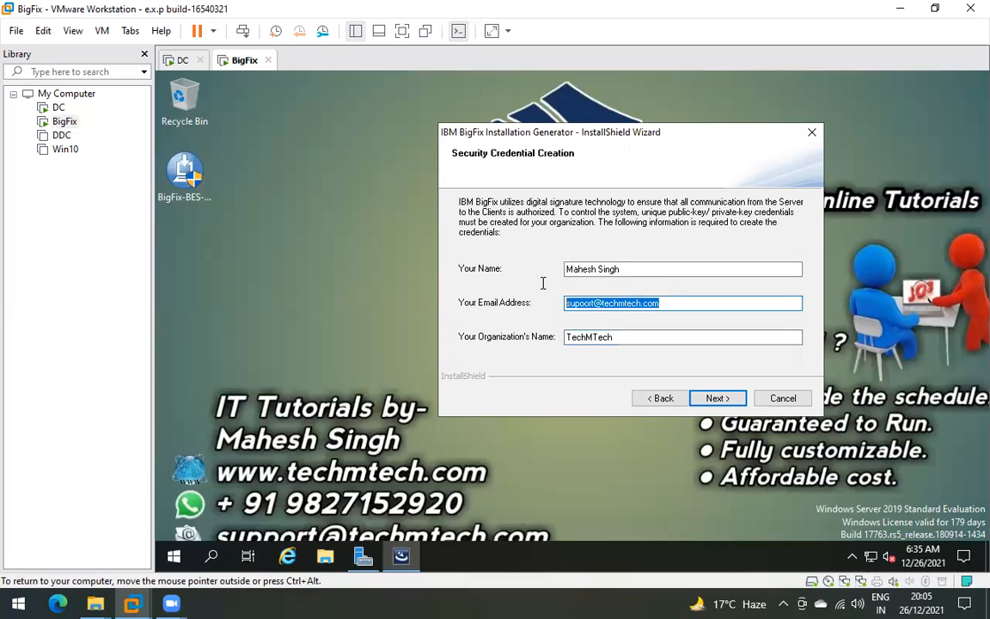
click(638, 269)
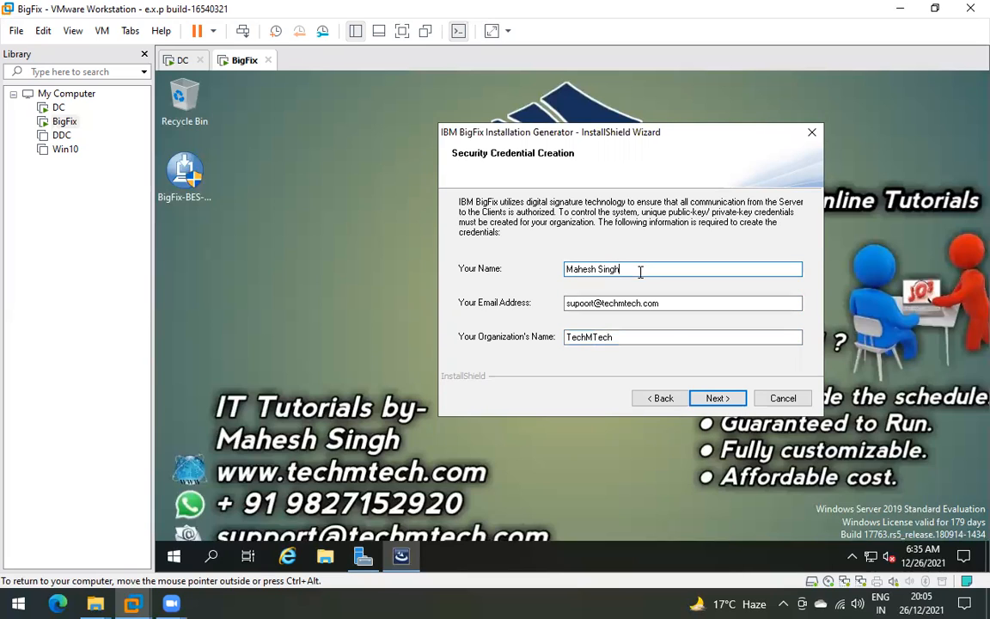
click(717, 398)
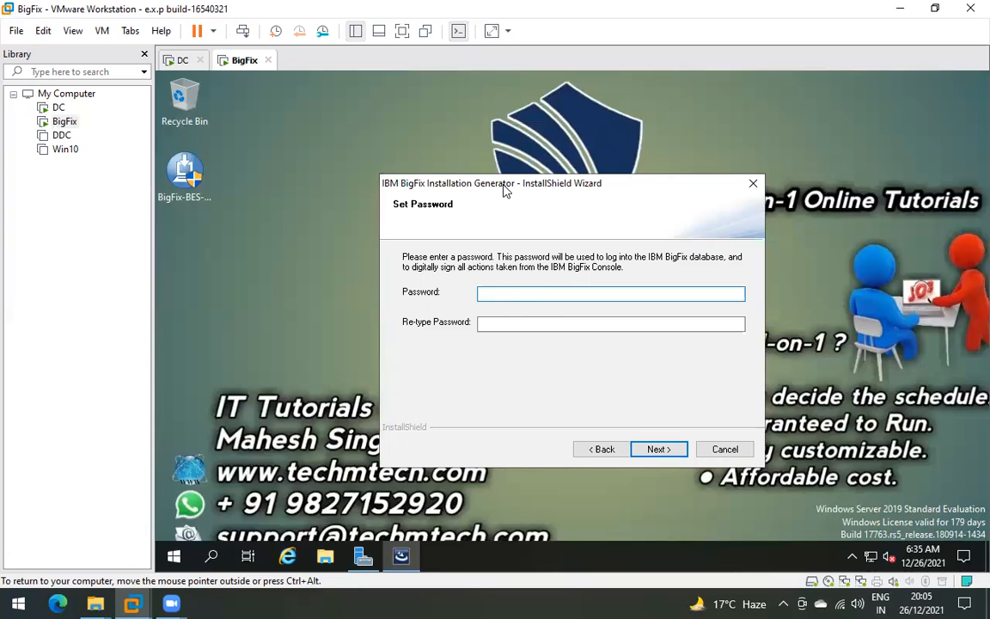
- Enter the console password in both password fields and start the installation
drag(505, 190, 516, 185)
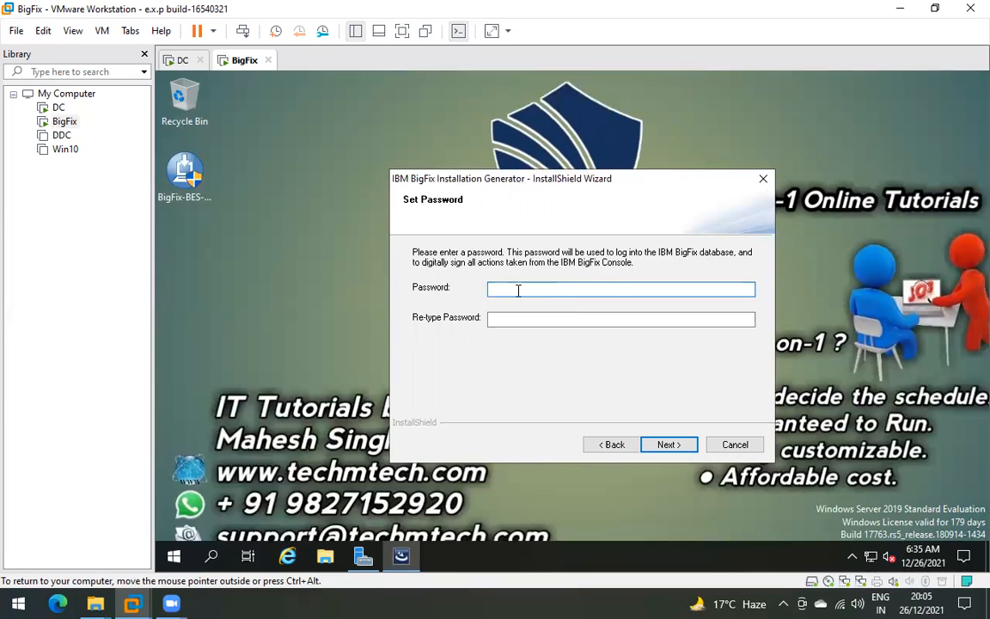
text(1234567890)
key(Tab)
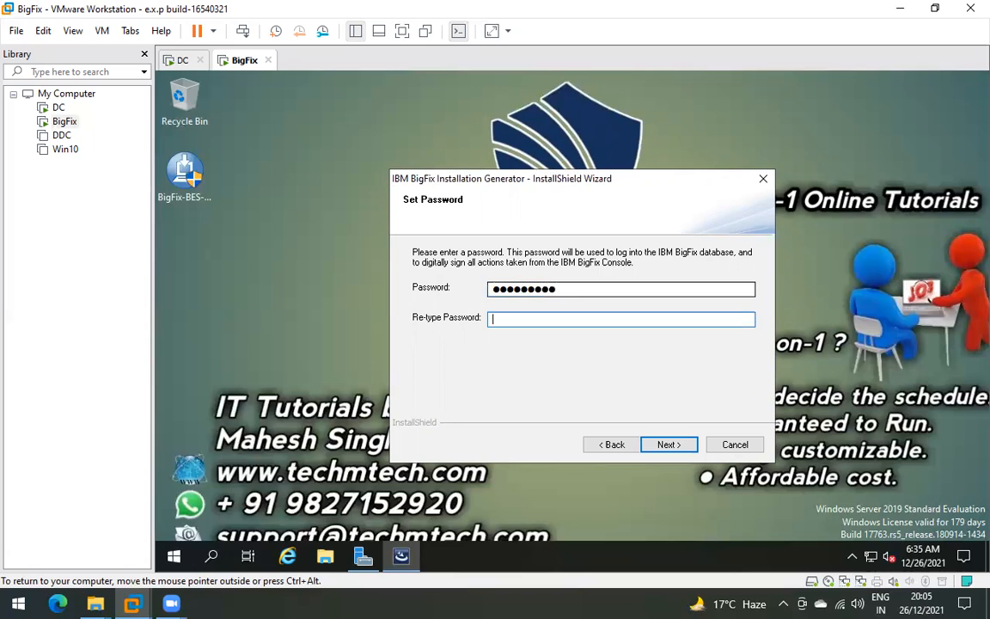
text(123456)
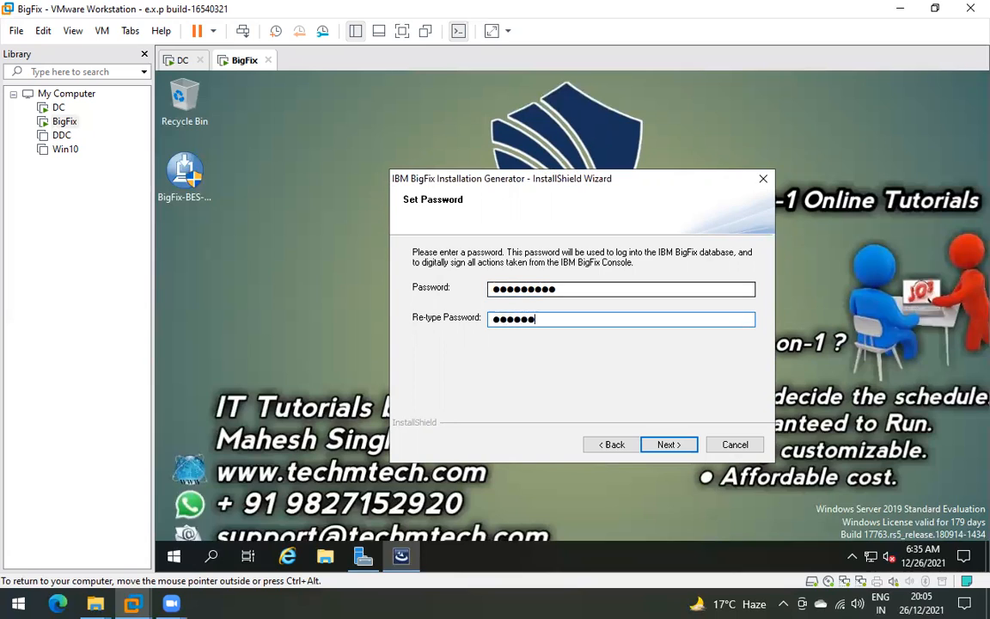
text(7890)
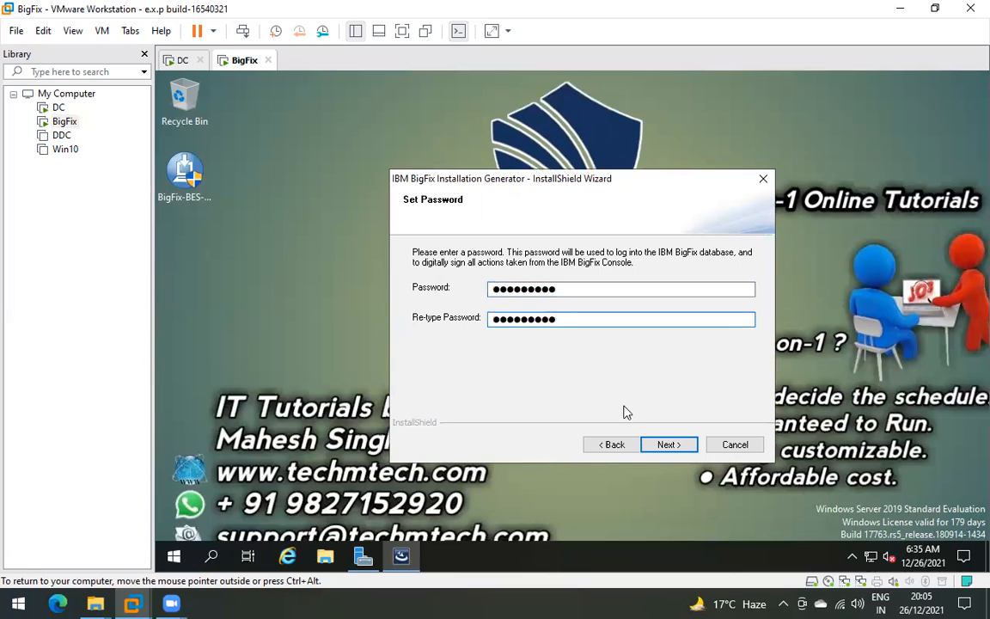
click(669, 445)
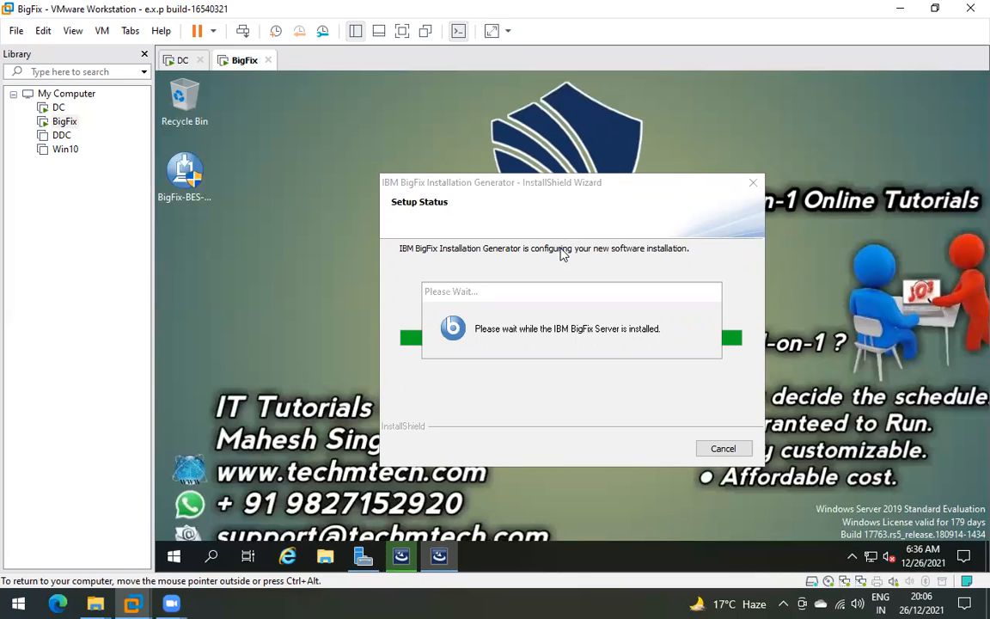
- Launch Task Manager from the server's taskbar and expand it to full details
right_click(576, 557)
click(640, 455)
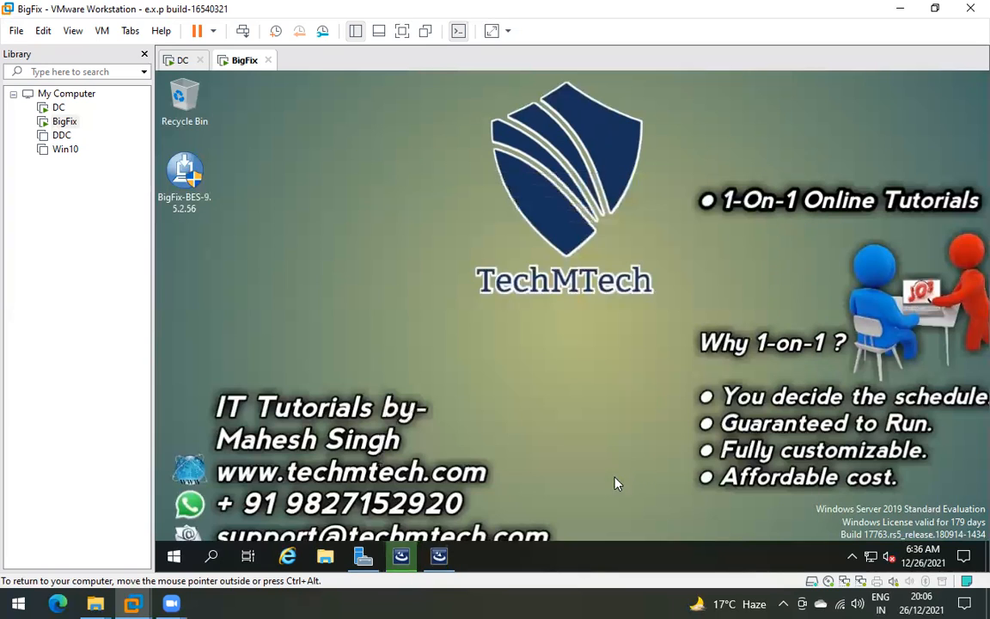
click(436, 559)
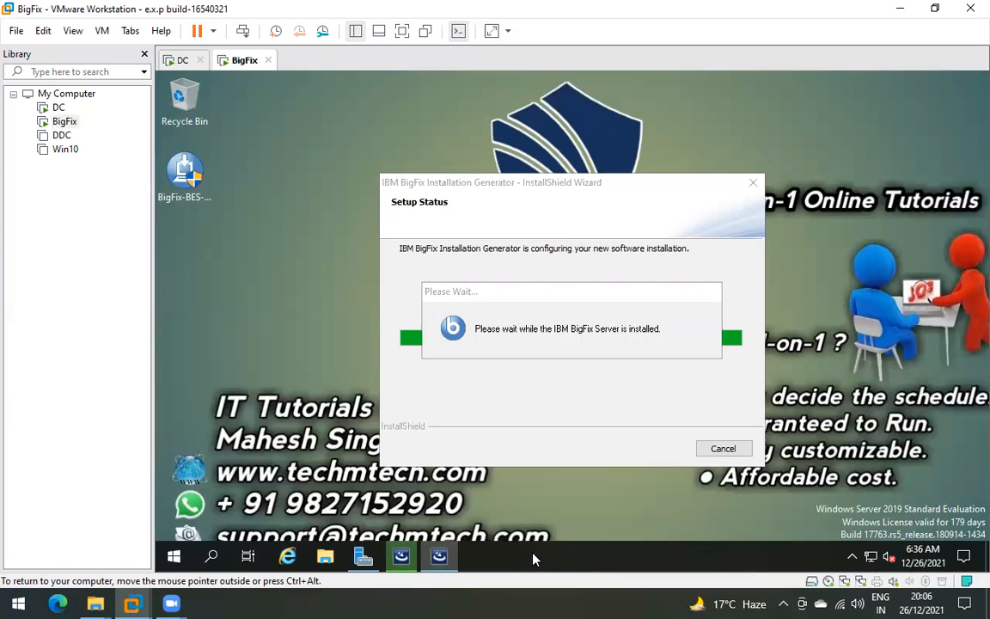
right_click(533, 558)
click(592, 479)
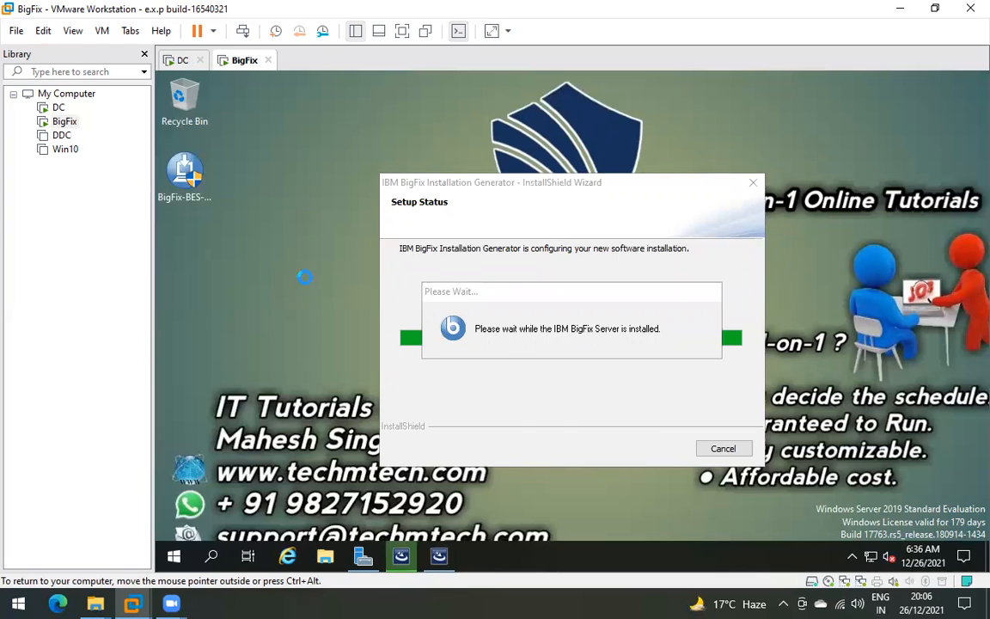
click(230, 375)
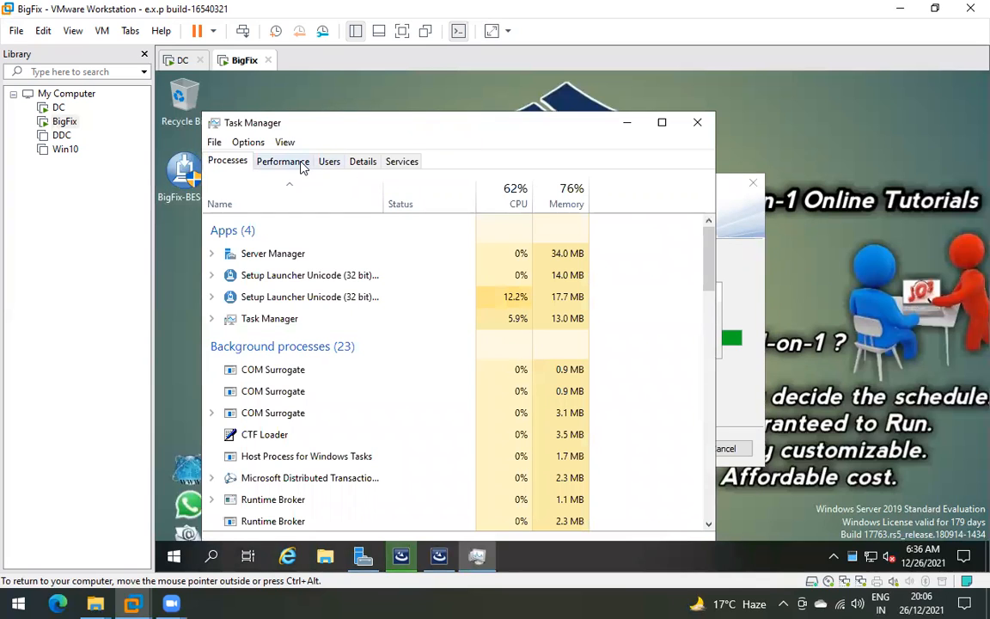
- Review both Ethernet adapters, CPU and memory usage in Task Manager's Performance view
click(266, 162)
click(288, 334)
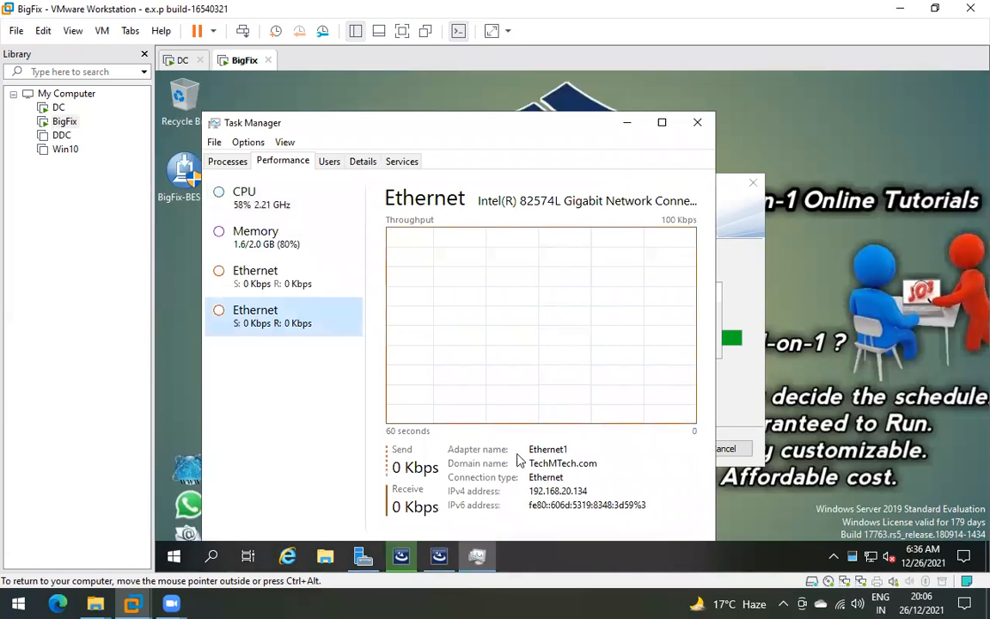
drag(445, 122, 776, 82)
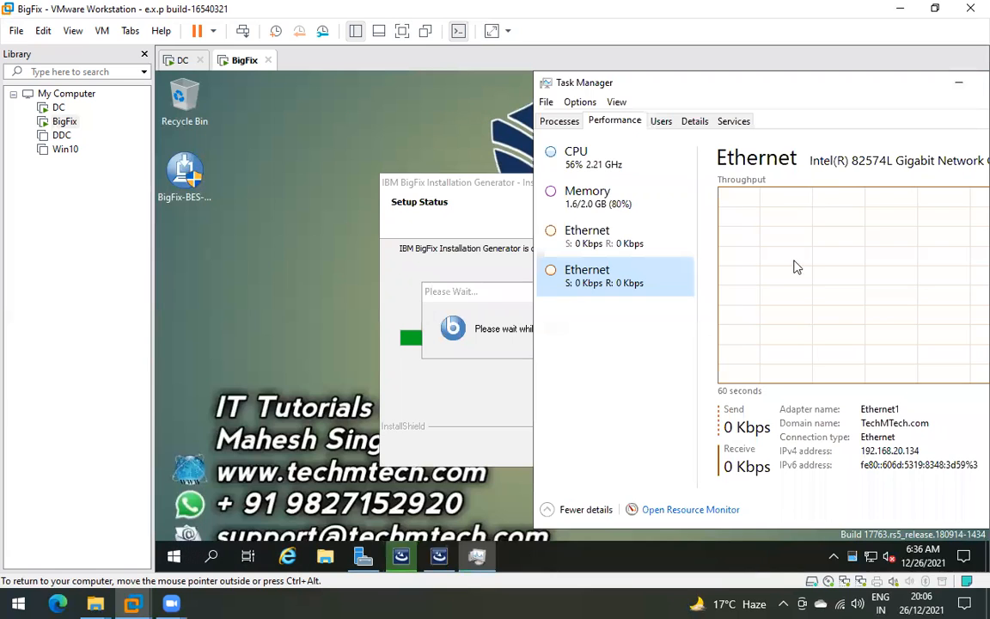
drag(474, 182, 226, 155)
drag(508, 290, 327, 256)
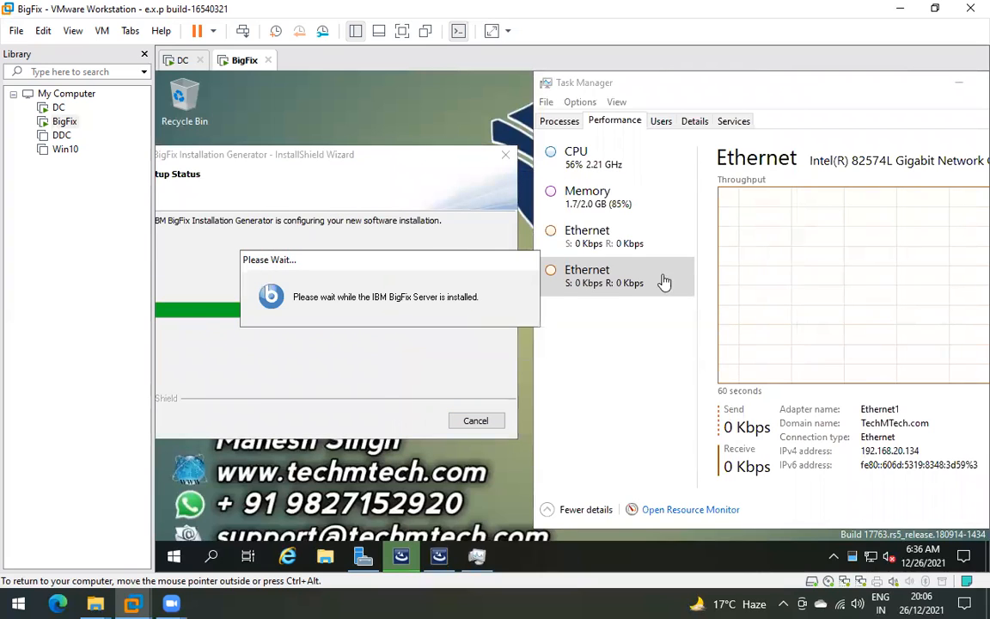
click(578, 273)
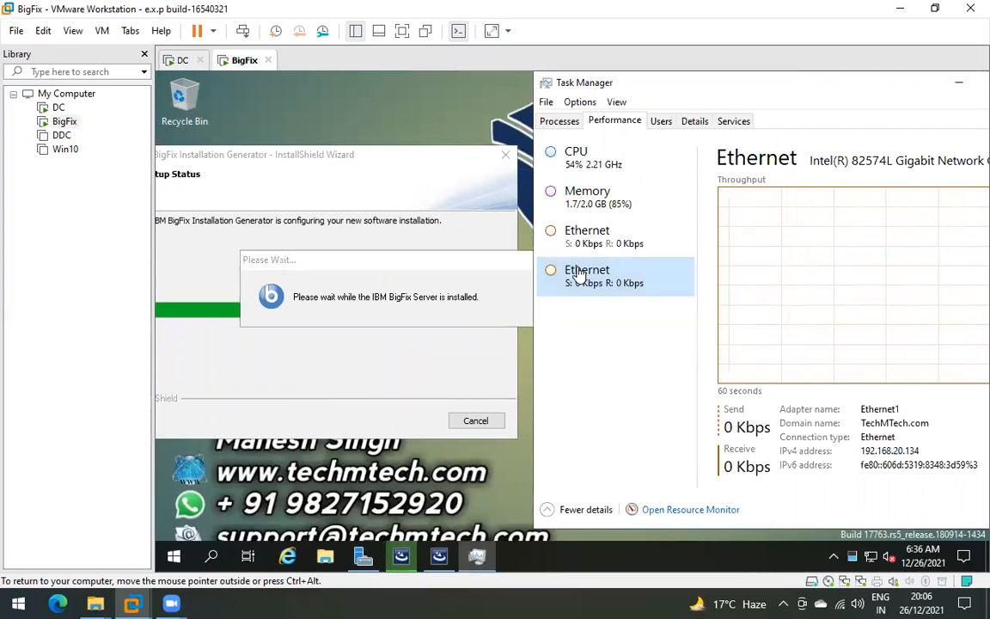
click(594, 236)
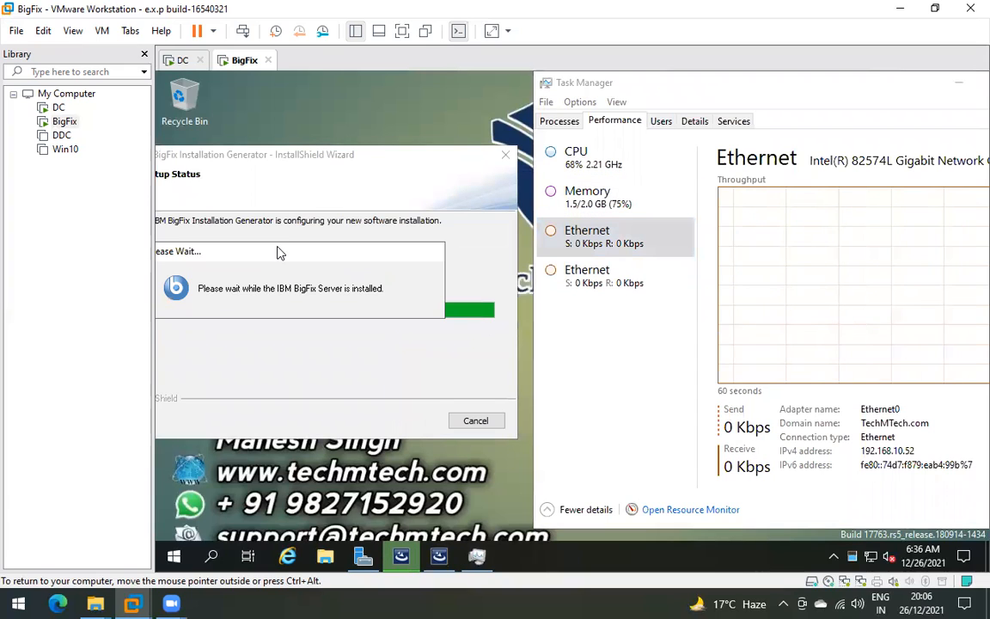
click(613, 204)
click(610, 160)
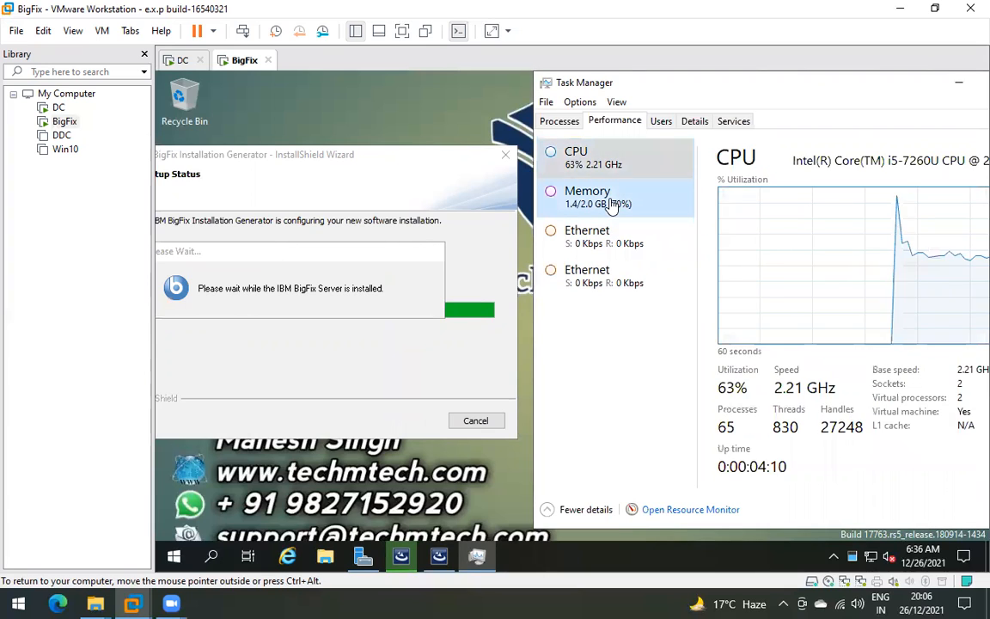
click(614, 200)
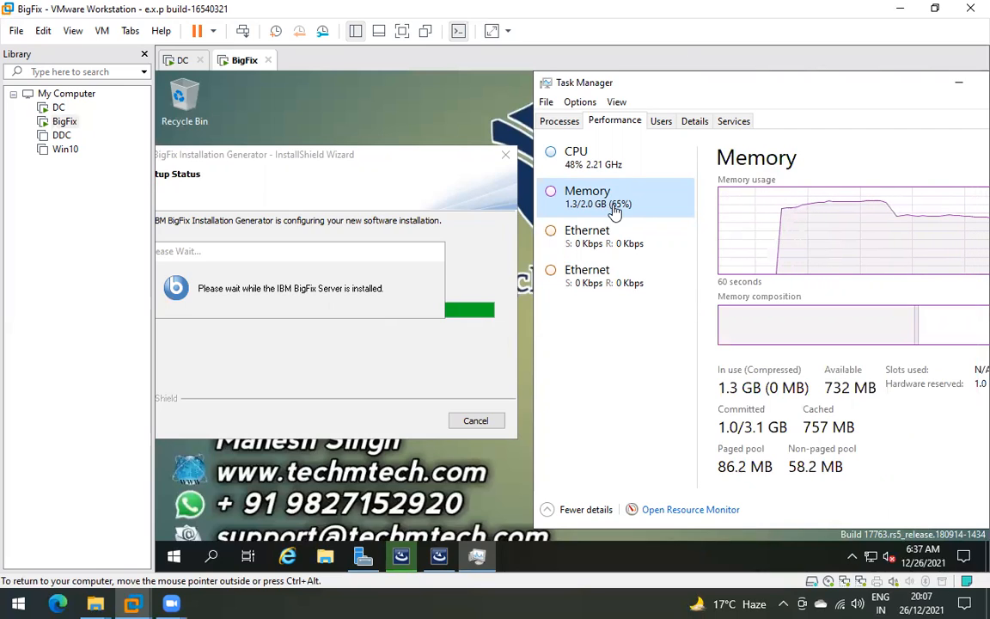
- Release input to the host and select the Win10 virtual machine in the Library
key(ctrl+alt)
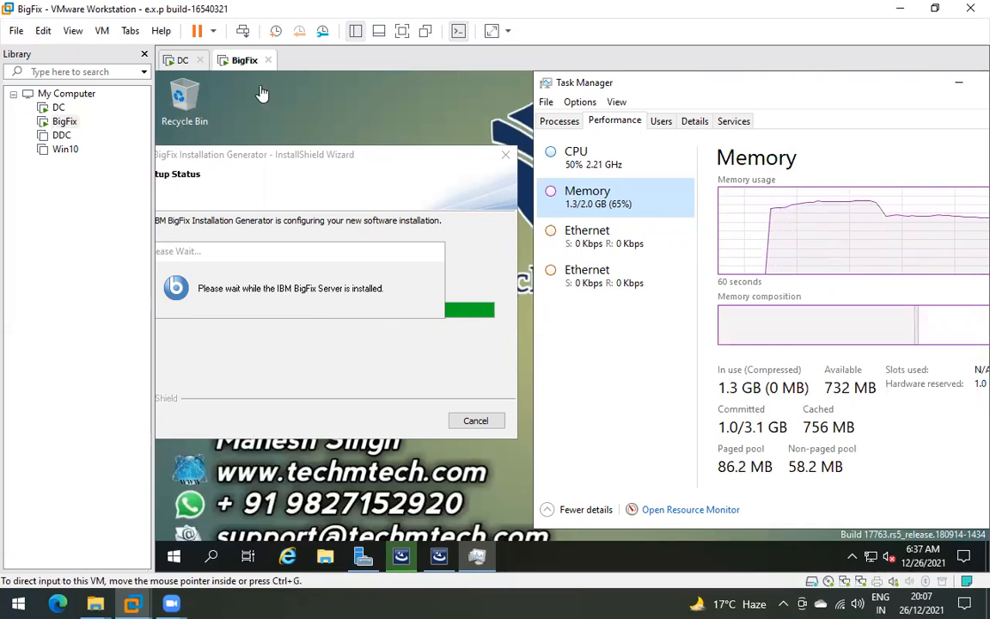
drag(331, 157, 380, 153)
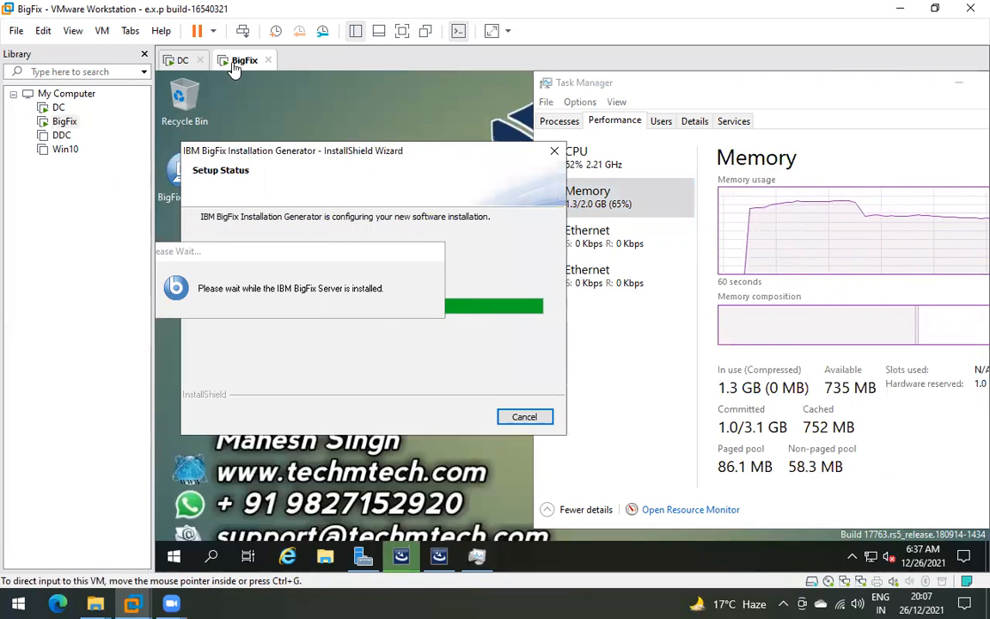
click(53, 151)
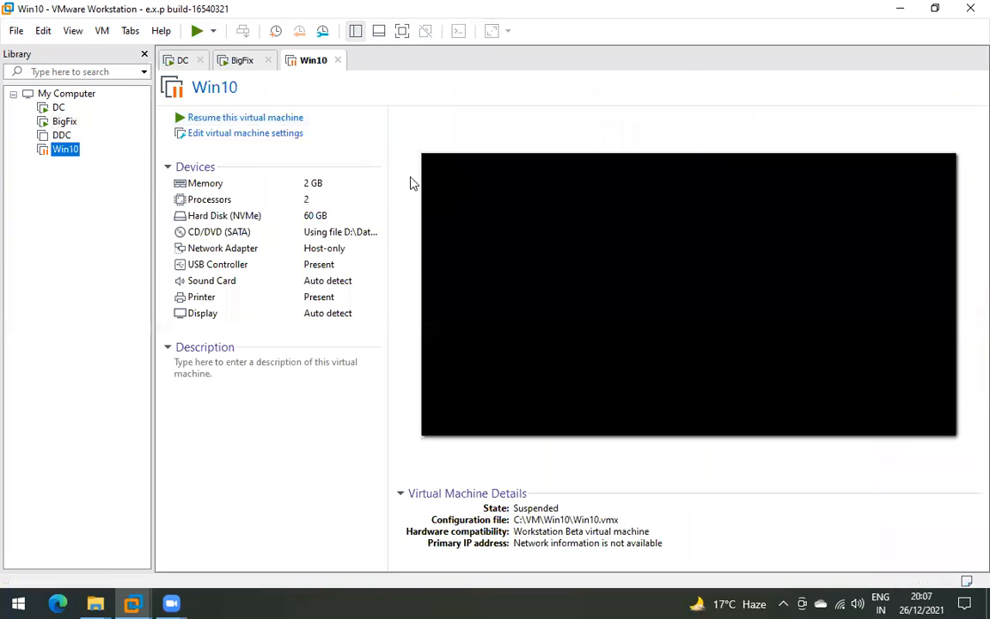
- Resume the suspended Win10 VM and sign in with the account password
click(225, 118)
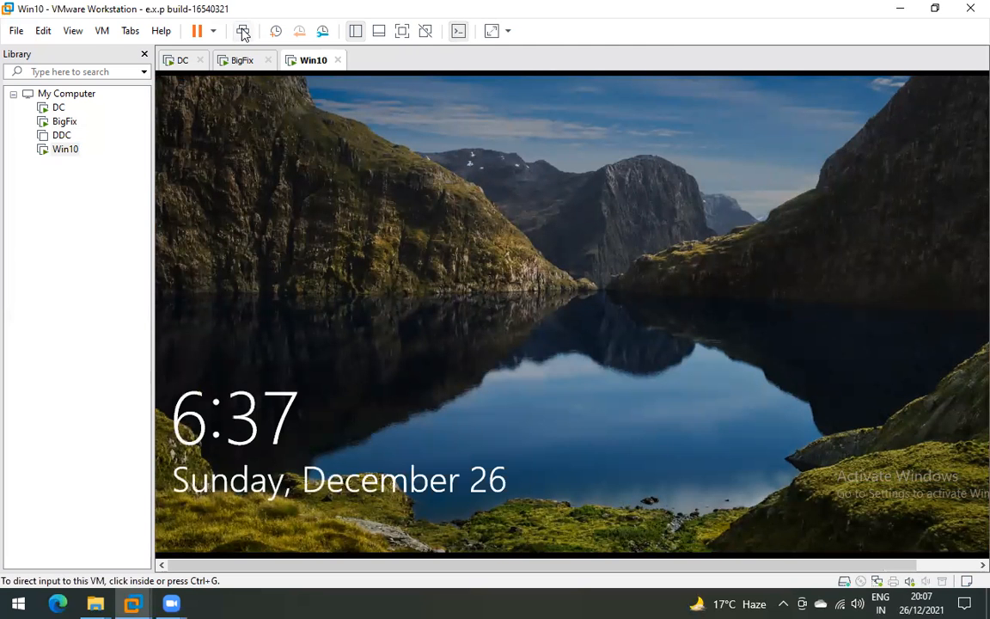
click(243, 32)
click(548, 388)
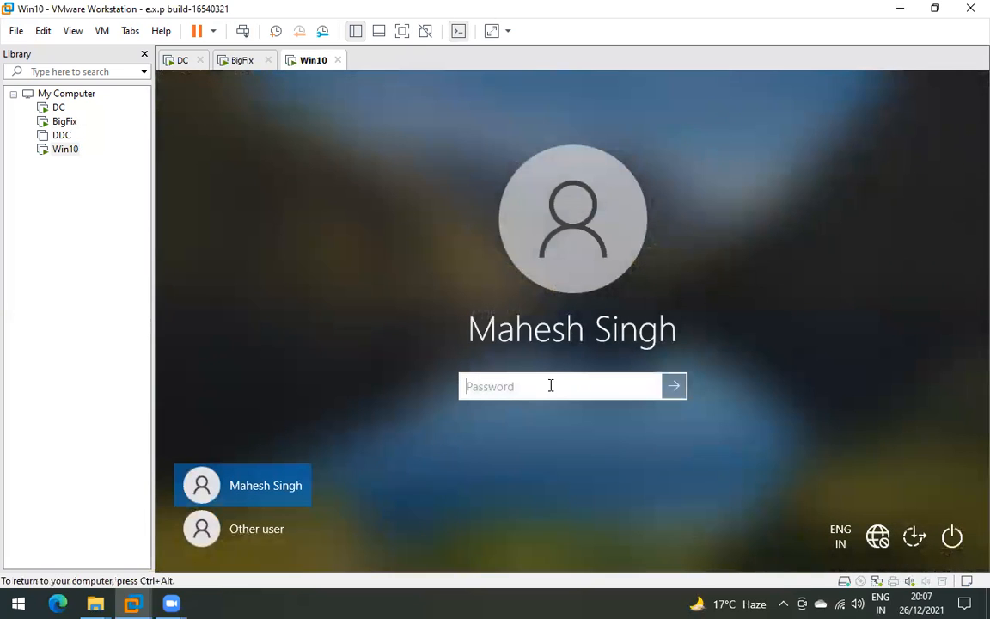
text(•••)
key(Return)
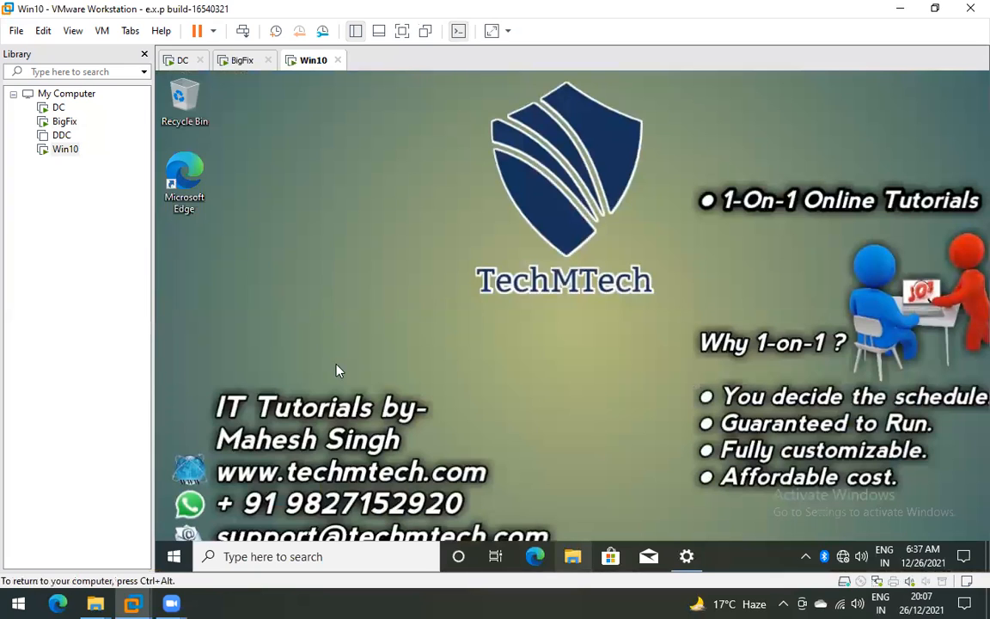
click(572, 557)
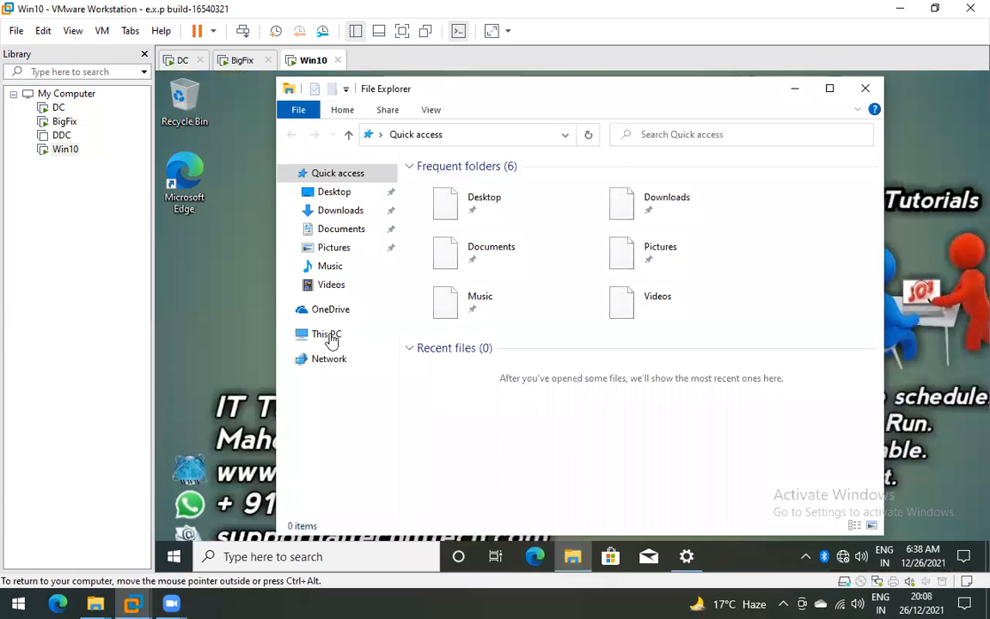
click(331, 338)
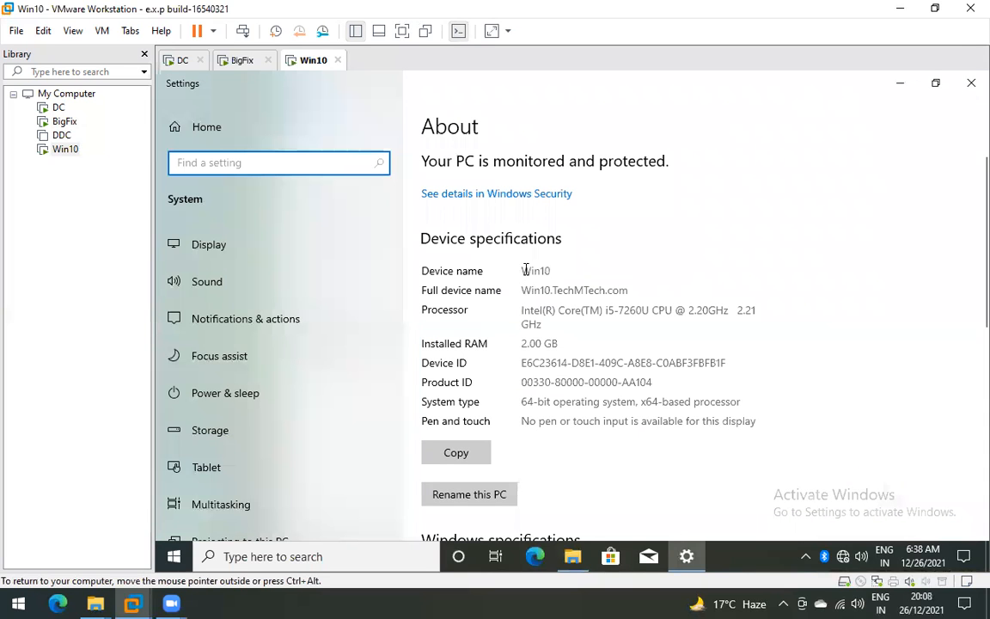
drag(551, 272, 521, 292)
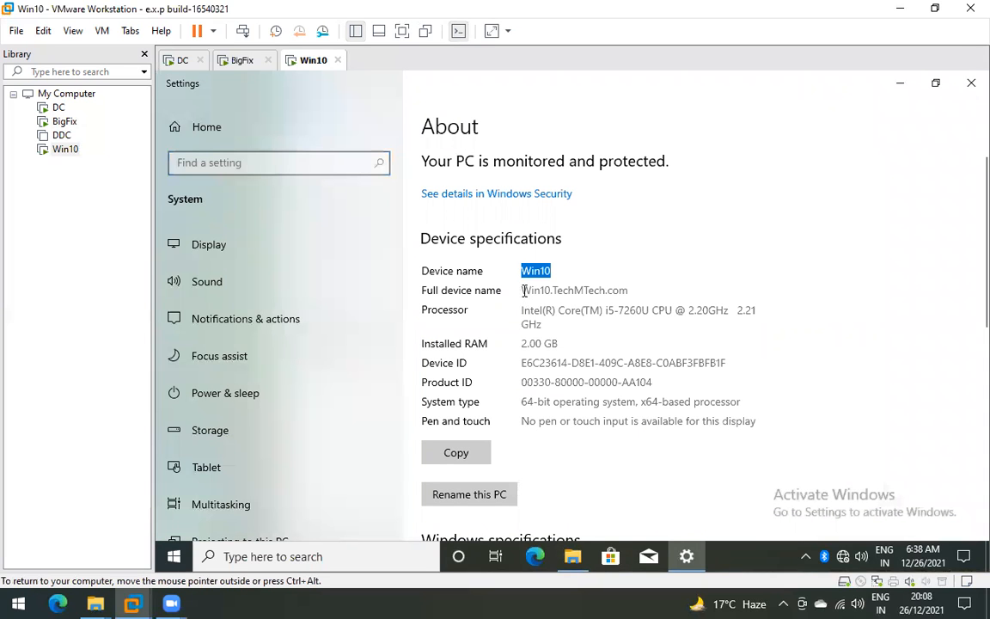
triple_click(637, 290)
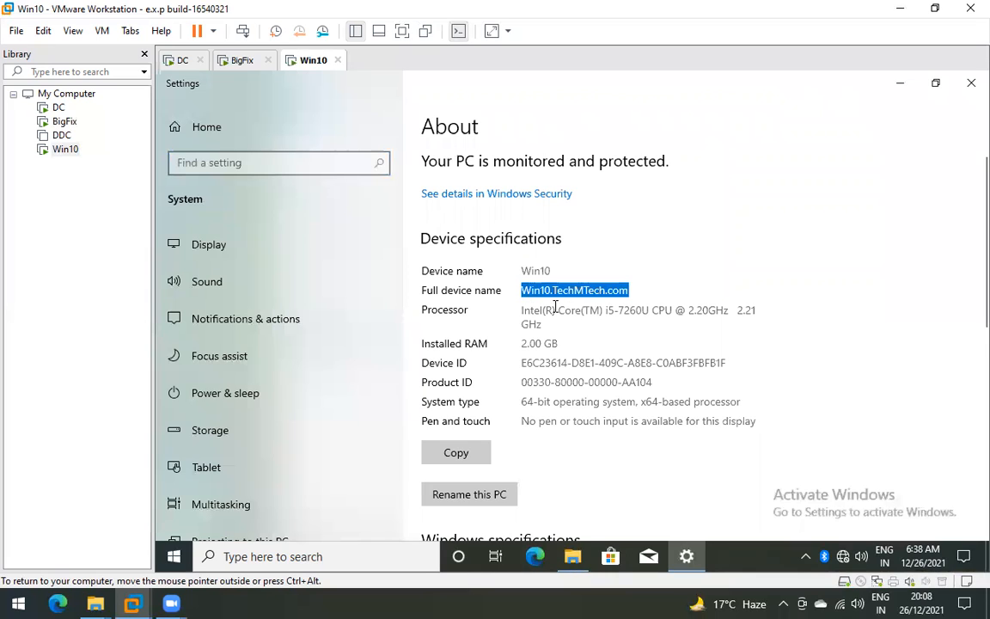
click(631, 292)
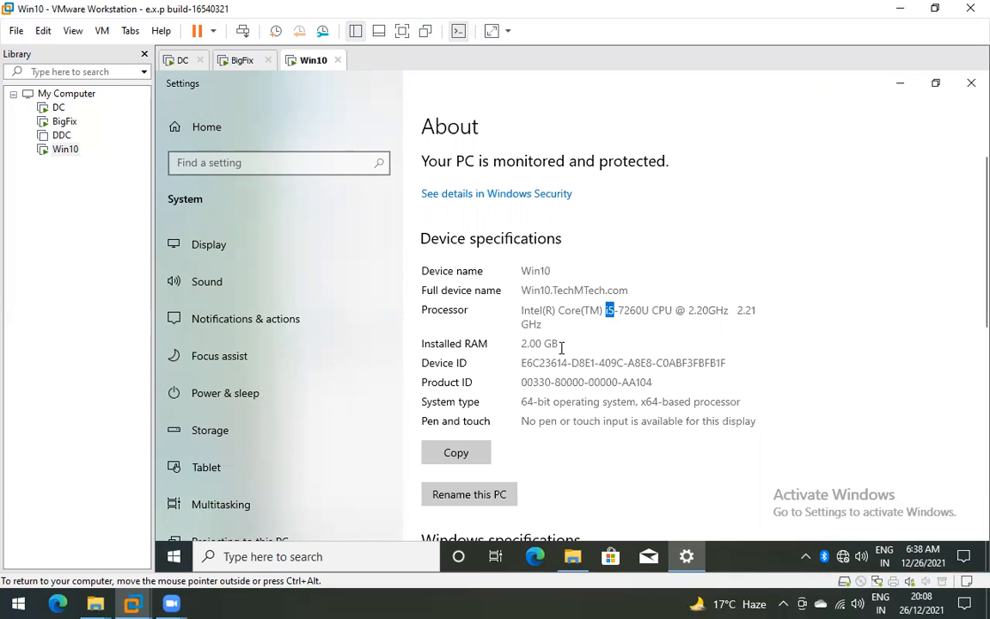
double_click(635, 310)
double_click(525, 343)
double_click(564, 344)
click(564, 343)
shift+click(524, 344)
drag(521, 345, 561, 345)
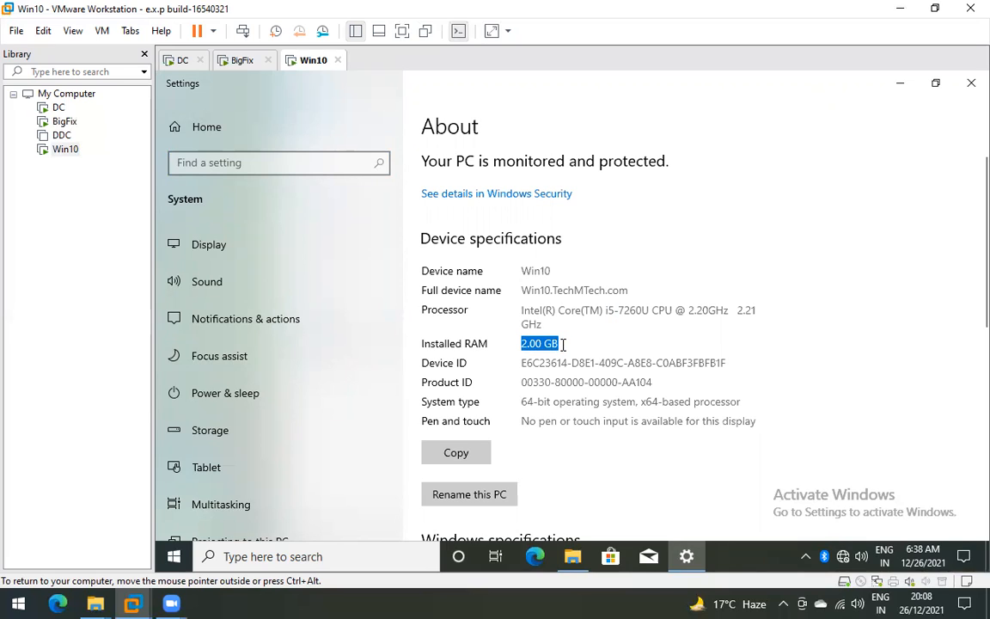
click(564, 344)
drag(521, 344, 553, 343)
click(563, 341)
scroll(545, 361, down, 1)
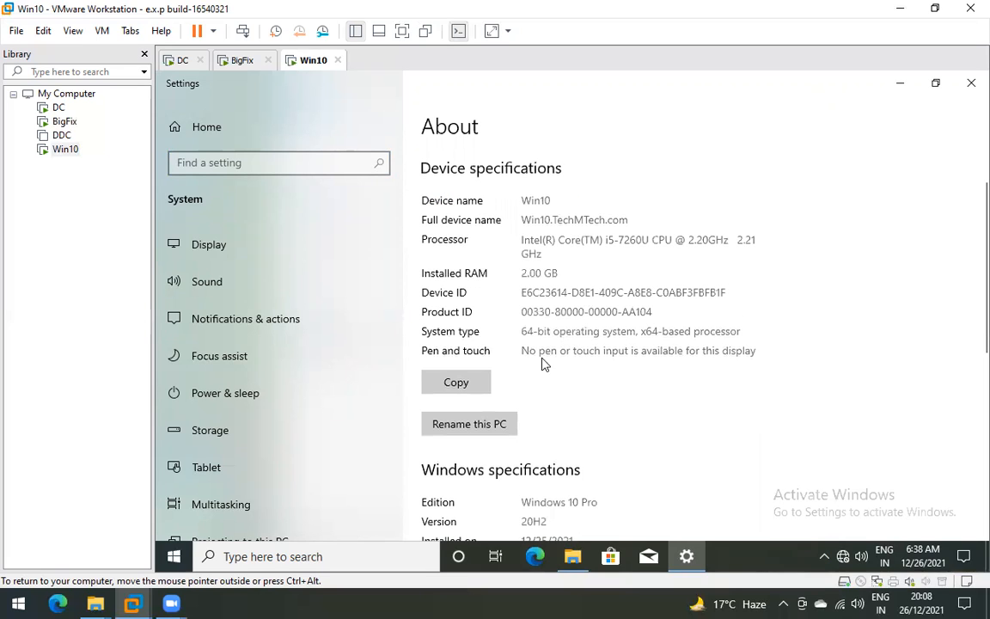
double_click(541, 333)
double_click(574, 331)
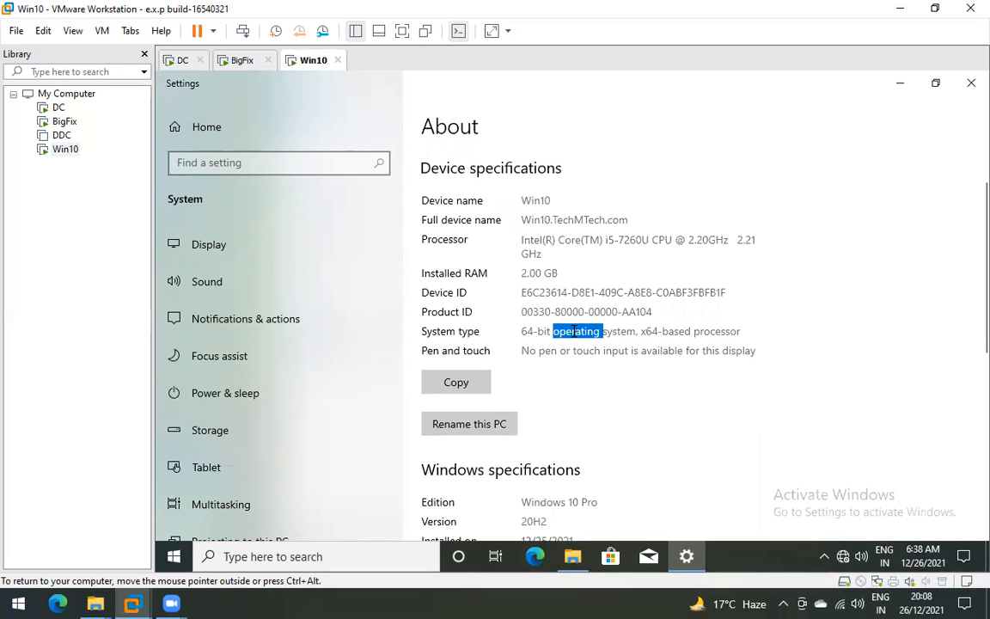
scroll(627, 318, up, 1)
scroll(589, 293, down, 1)
scroll(592, 301, up, 1)
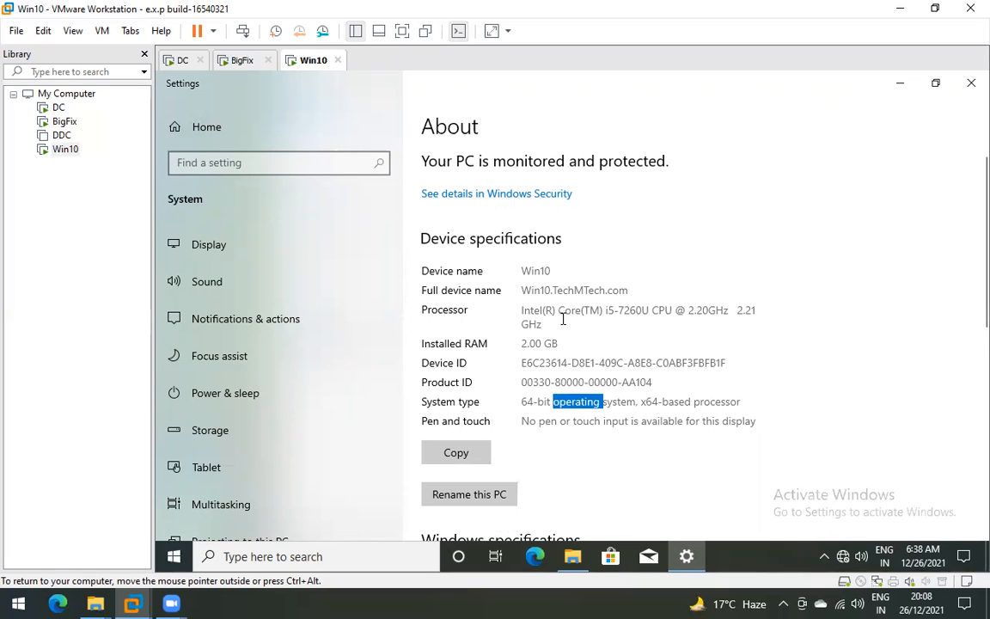
double_click(545, 290)
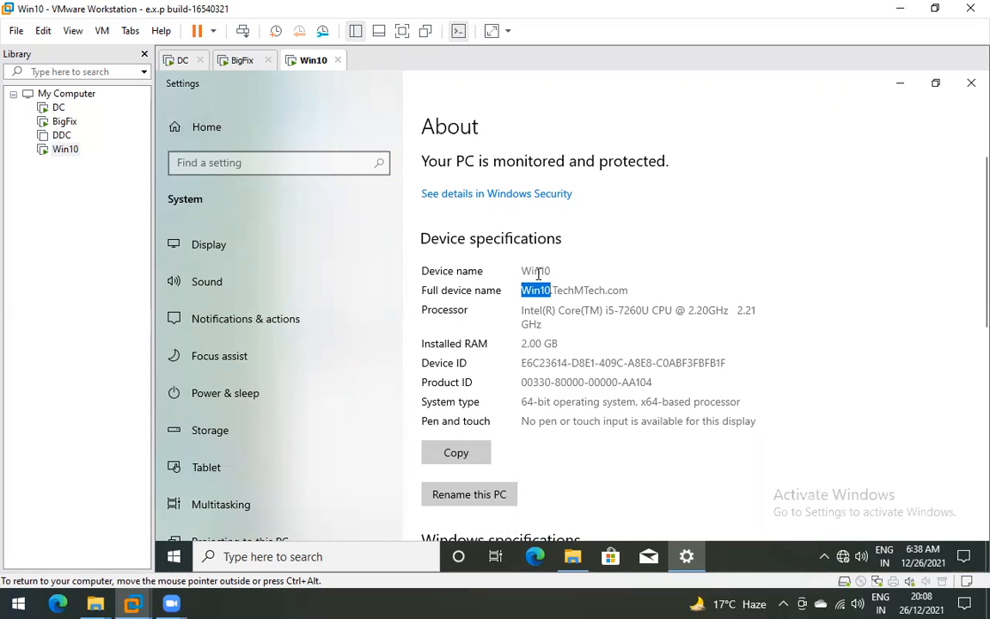
double_click(537, 271)
click(553, 289)
double_click(538, 270)
click(546, 292)
double_click(546, 291)
double_click(581, 290)
double_click(619, 290)
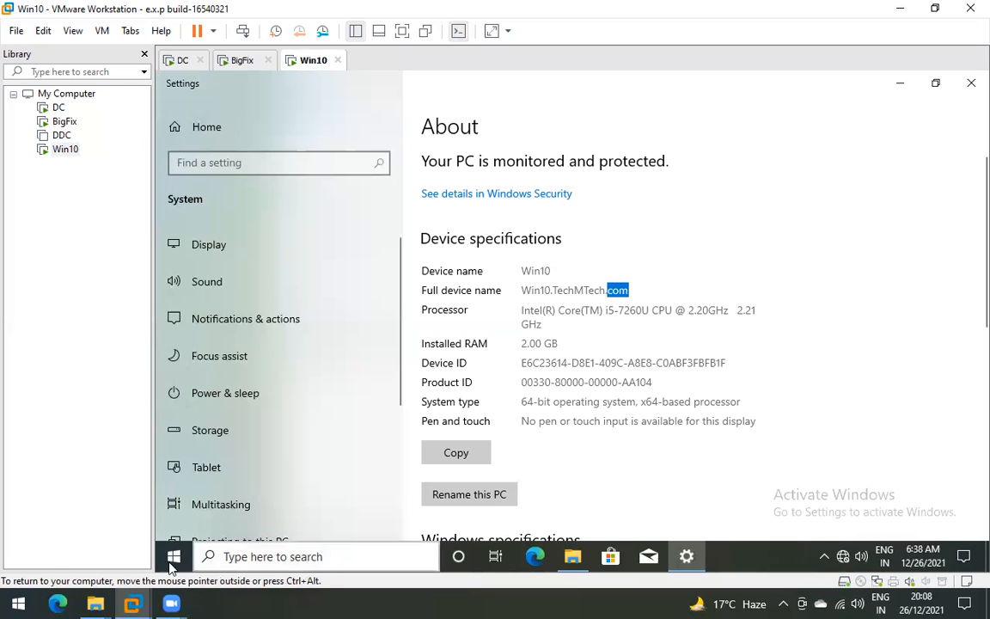
click(173, 556)
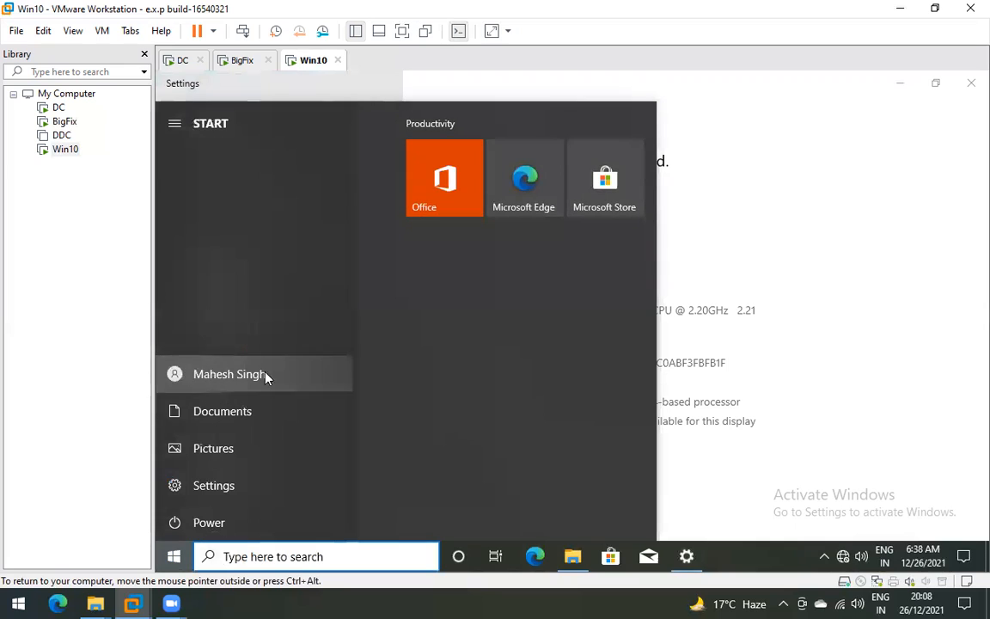
click(264, 375)
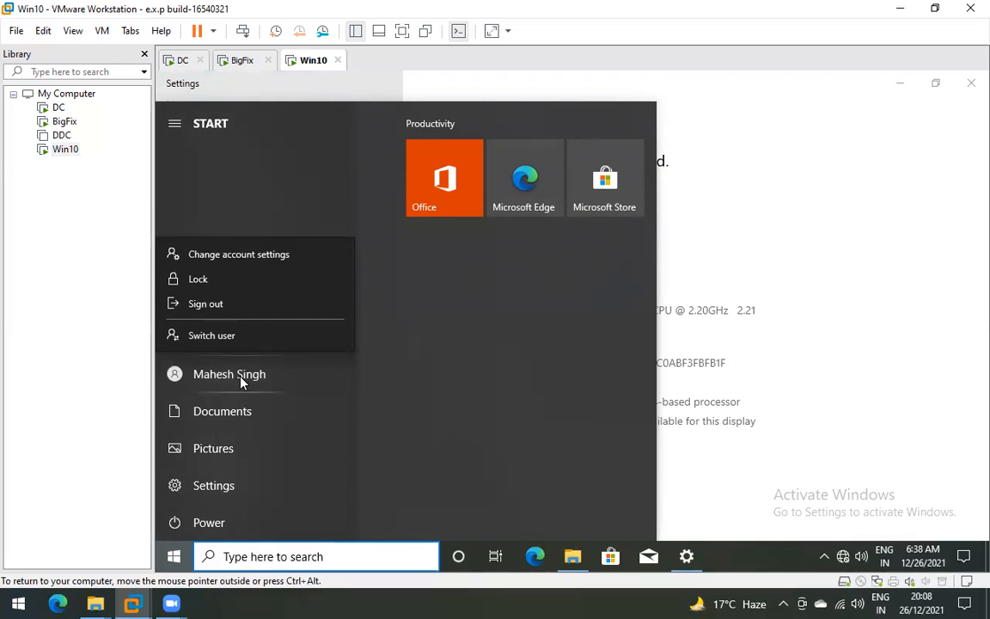
click(847, 129)
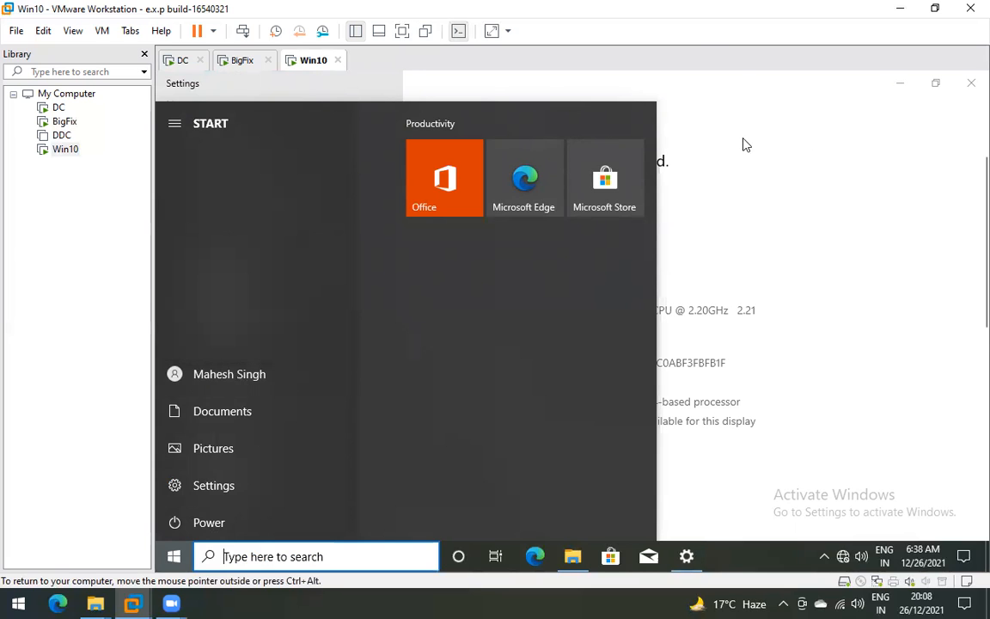
click(843, 74)
click(900, 83)
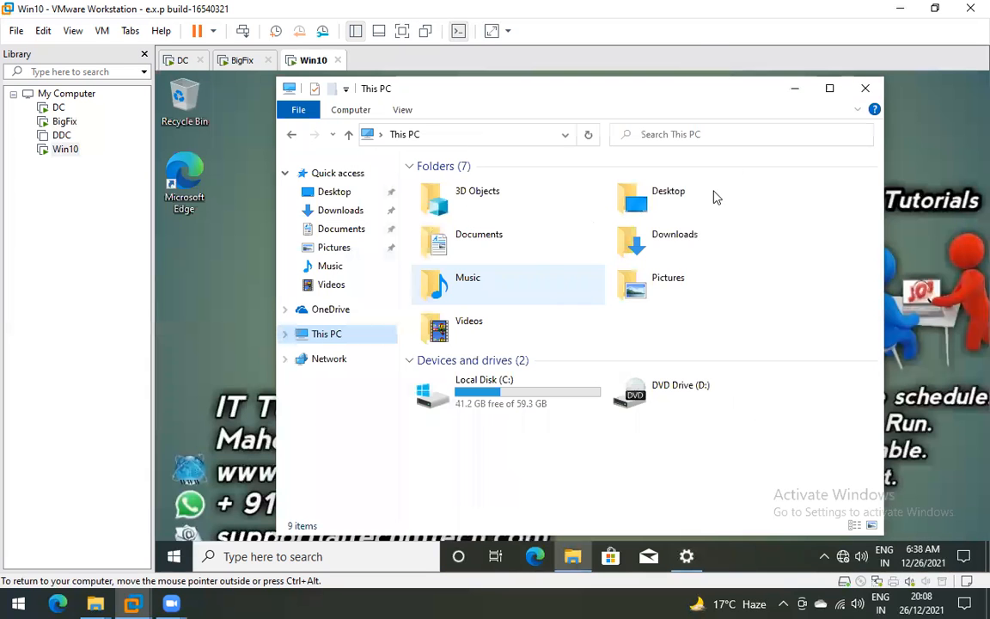
click(865, 88)
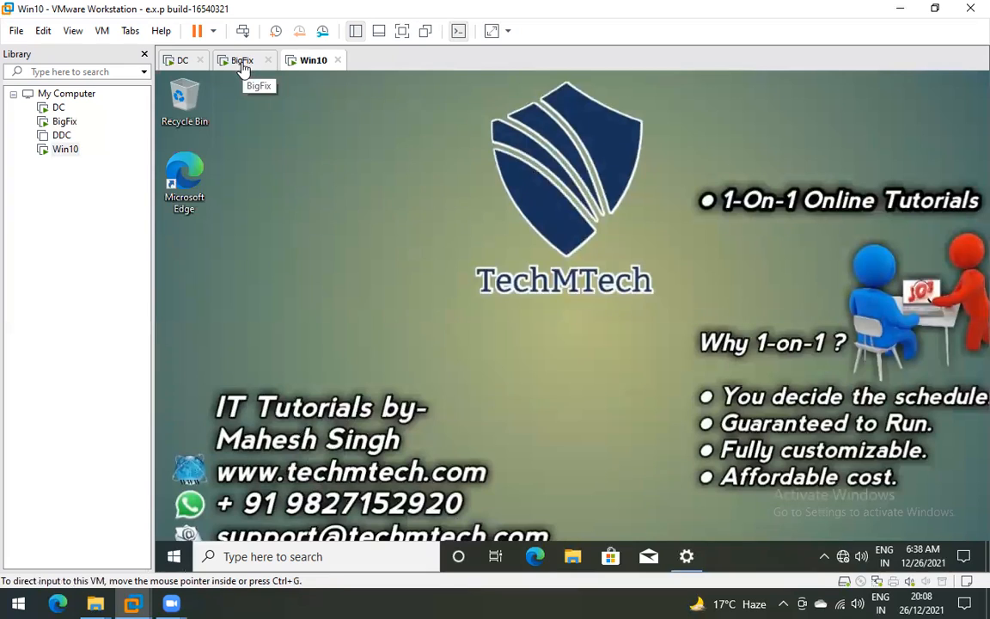
- On the BigFix VM, compare memory usage and the first network adapter's throughput in Task Manager
click(243, 61)
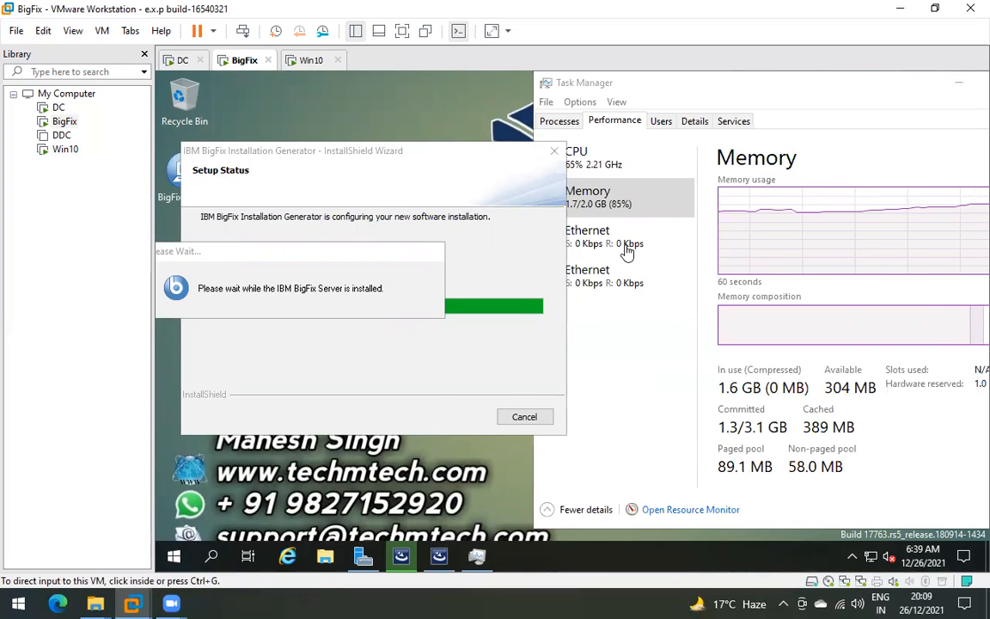
click(606, 199)
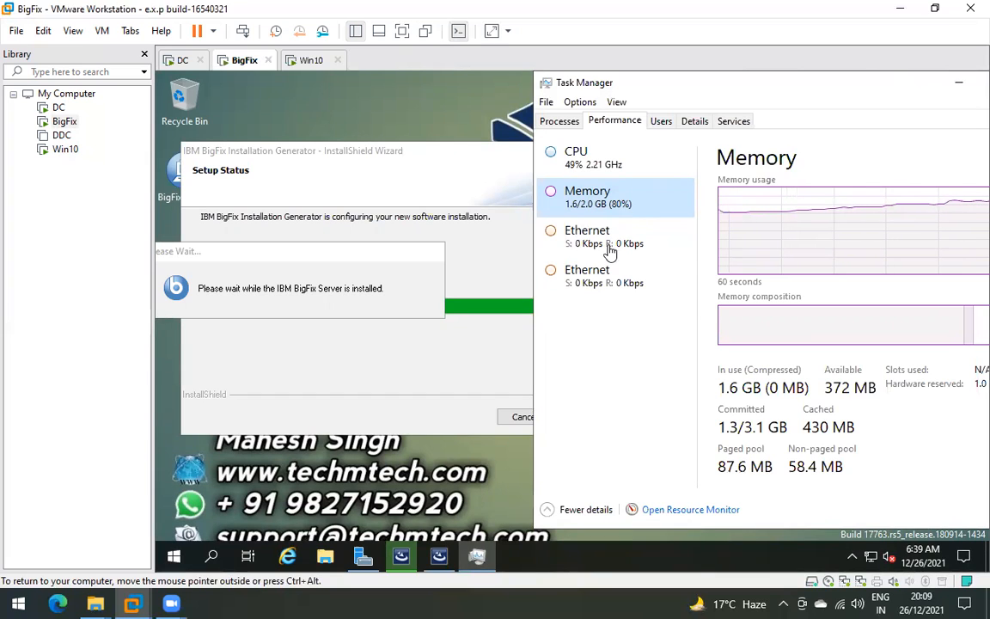
click(611, 245)
click(616, 204)
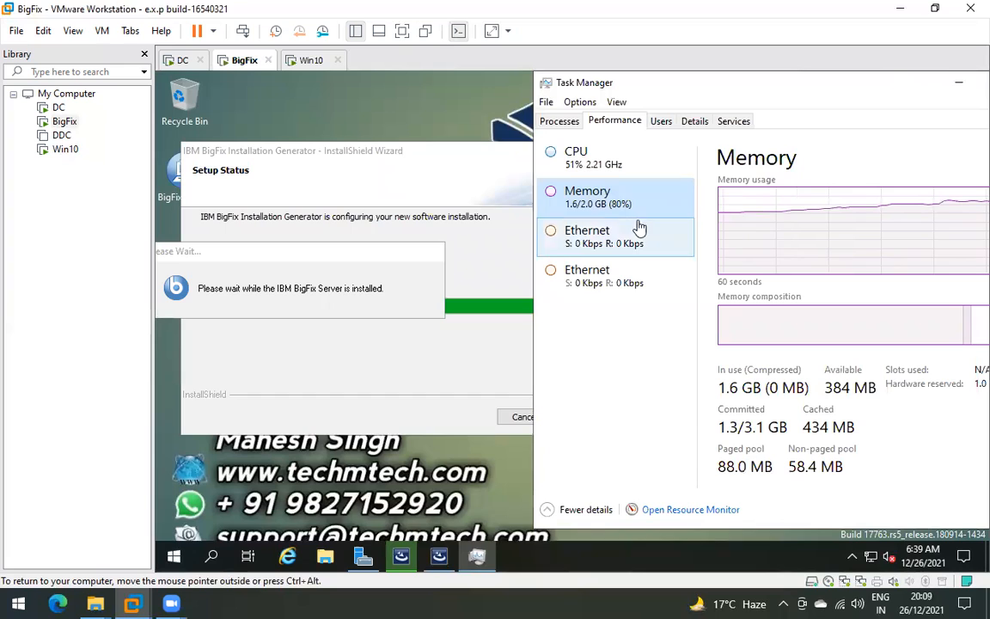
click(594, 243)
click(578, 203)
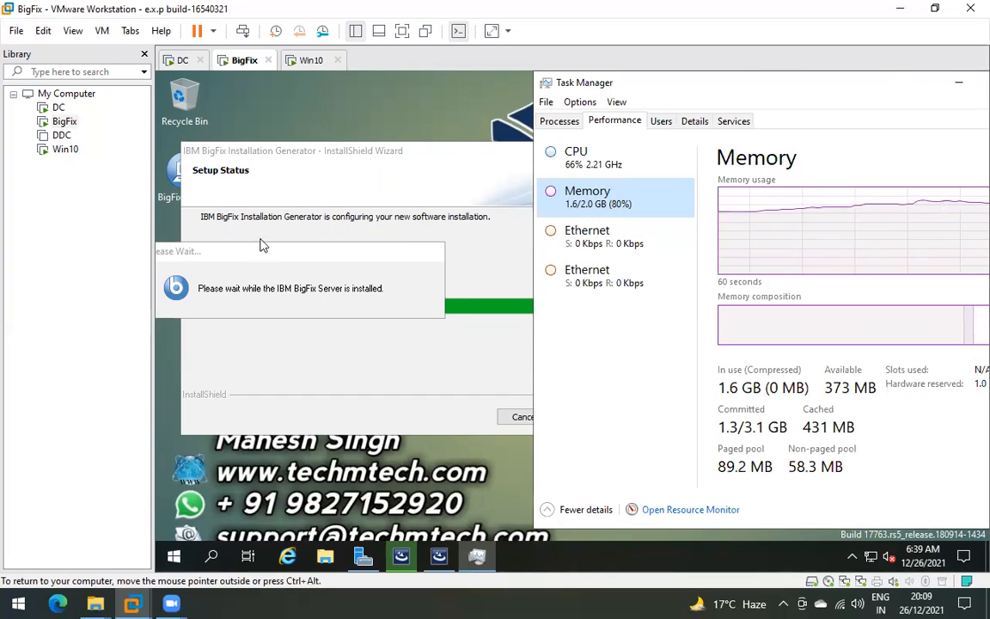
drag(267, 256, 303, 256)
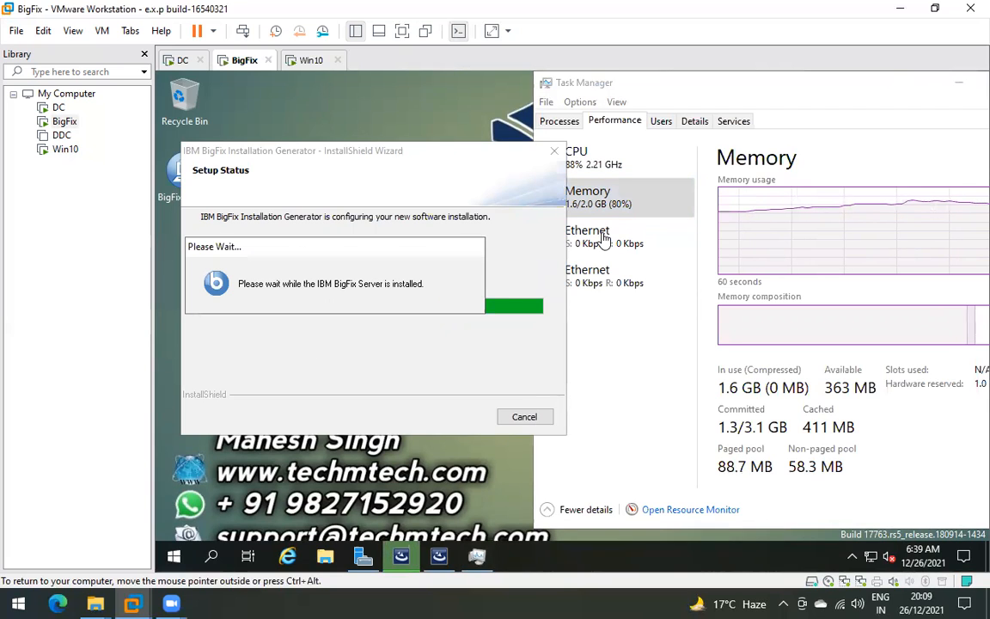
- Keep alternating memory and network views, then switch to the Win10 VM's Start menu
click(615, 228)
click(625, 204)
click(628, 235)
click(619, 210)
click(612, 236)
click(612, 202)
click(614, 232)
click(621, 207)
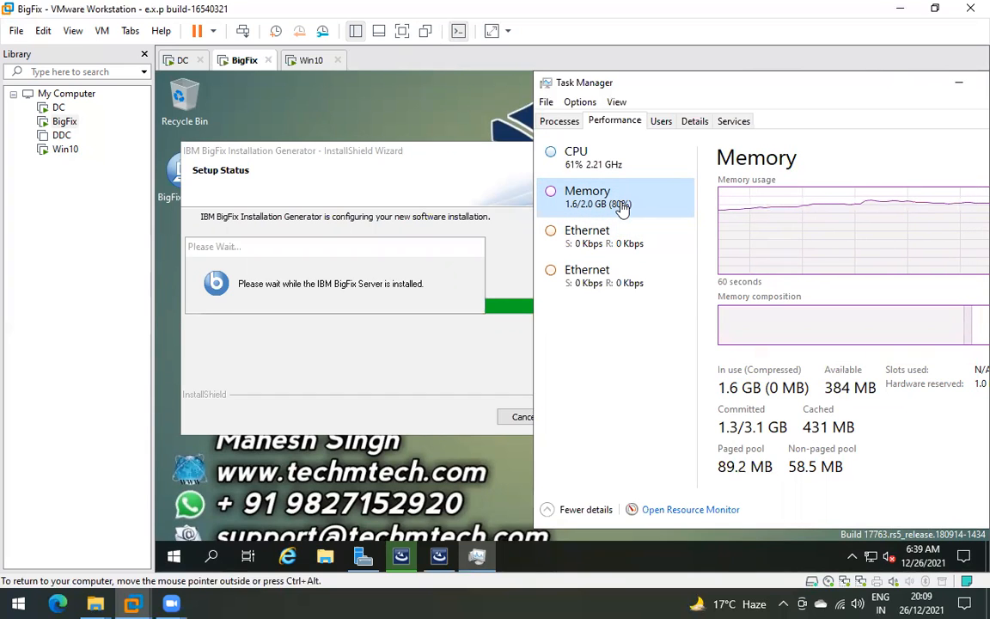
click(315, 62)
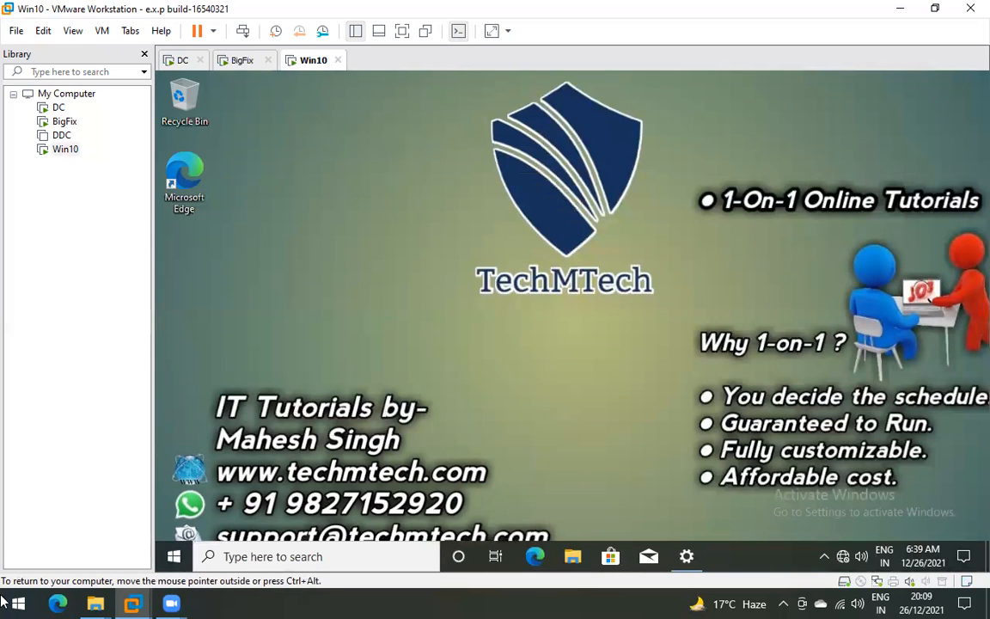
key(super)
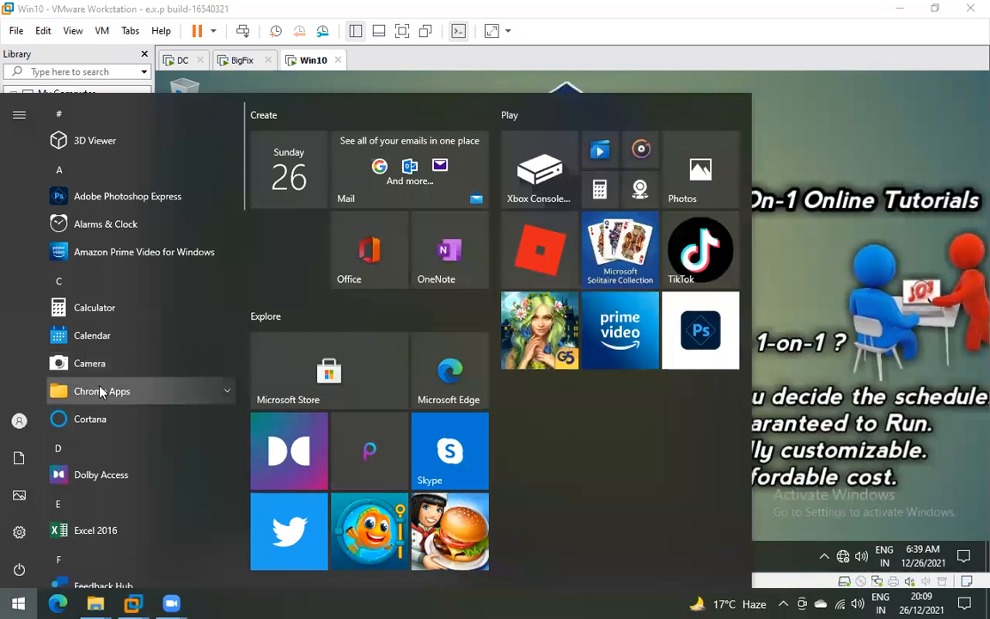
- Launch Chrome and search for 'chrome old version offline installer'
text(chr)
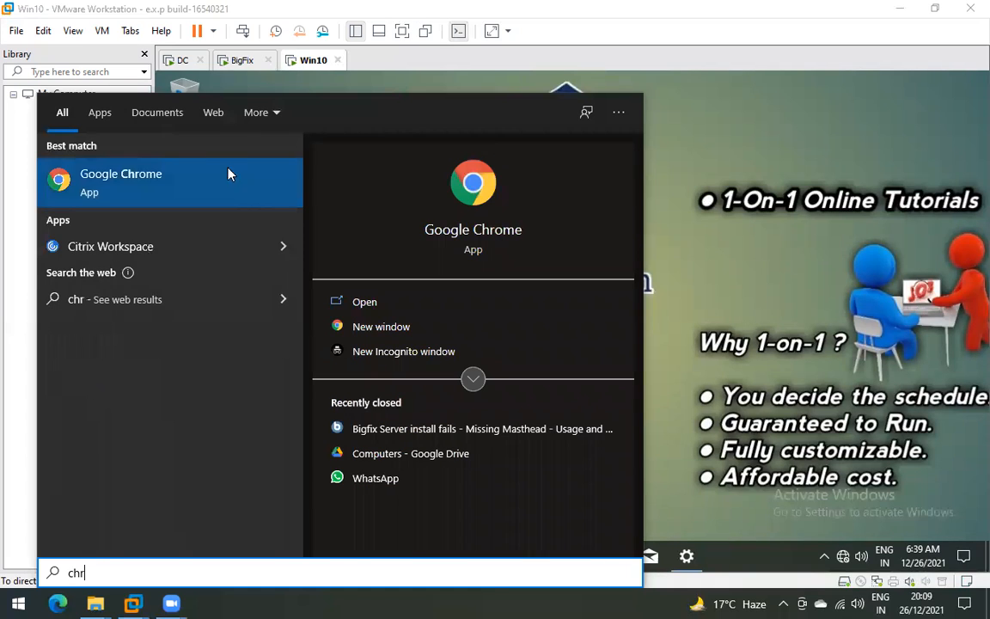
click(212, 183)
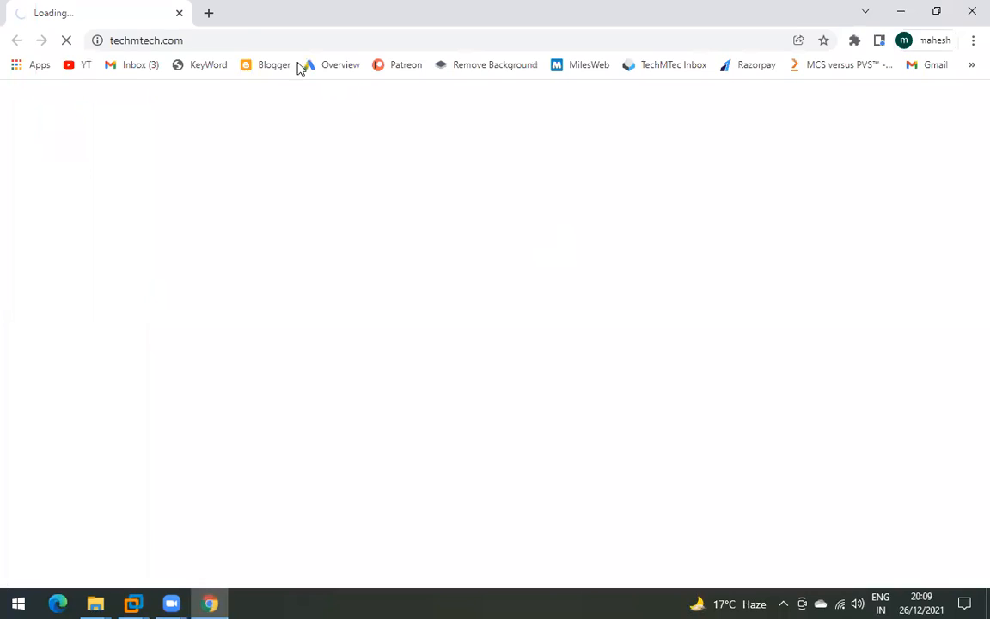
click(206, 38)
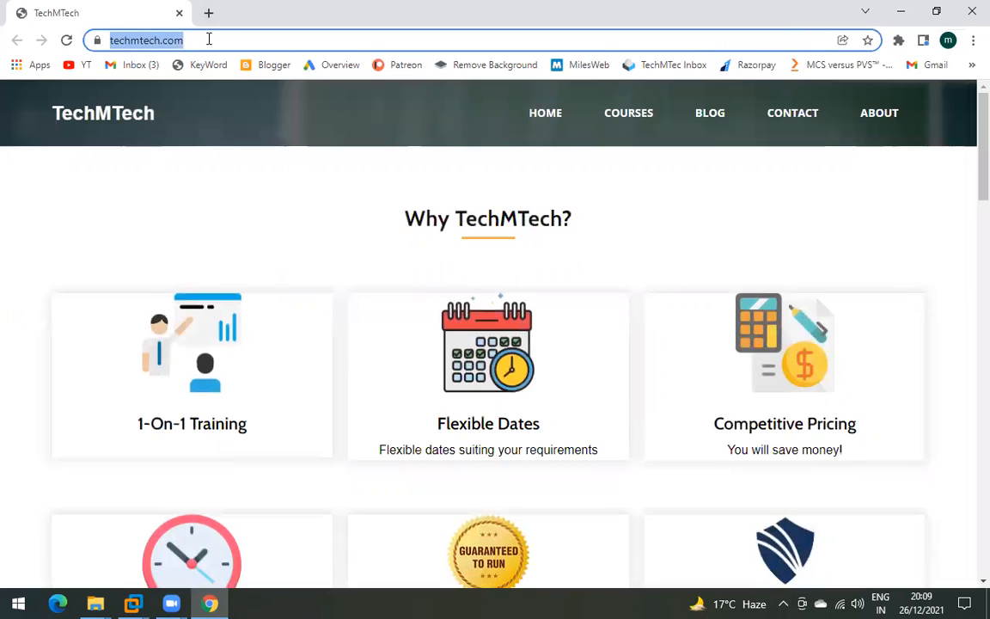
text(d)
key(BackSpace)
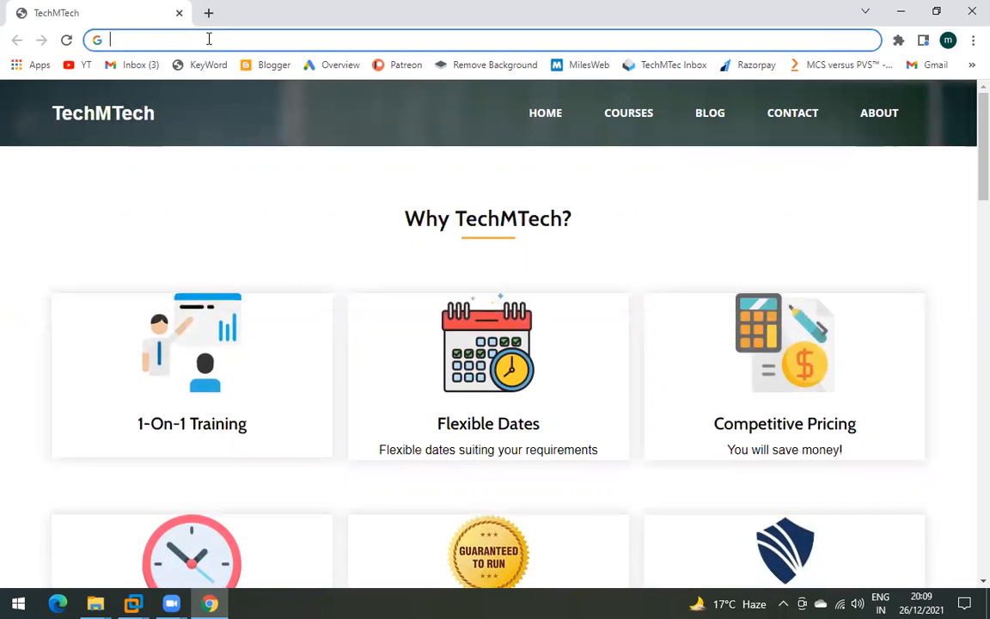
text(co)
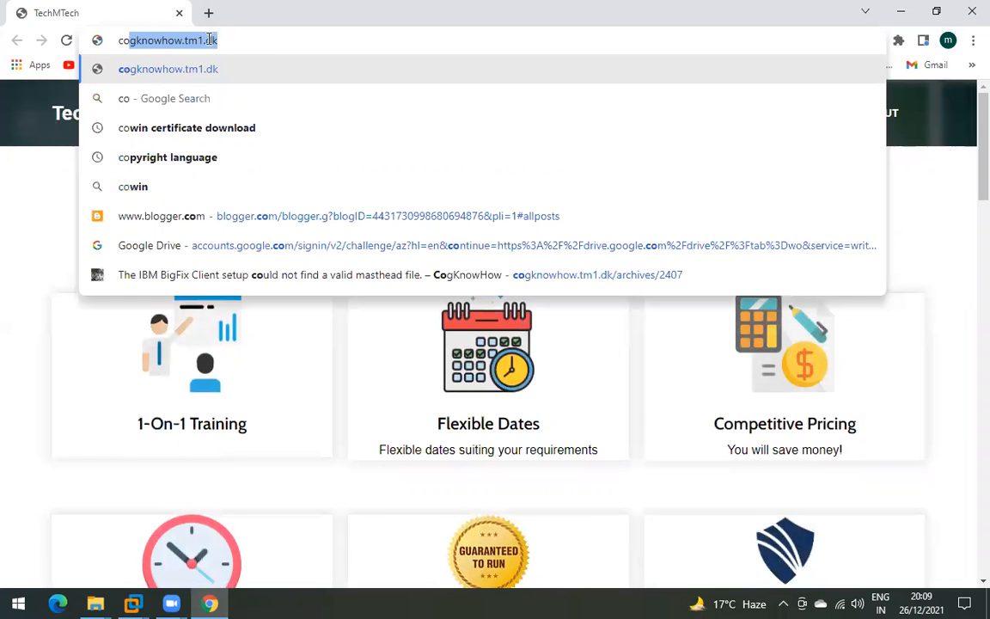
key(BackSpace)
key(BackSpace)
key(BackSpace)
text(ch)
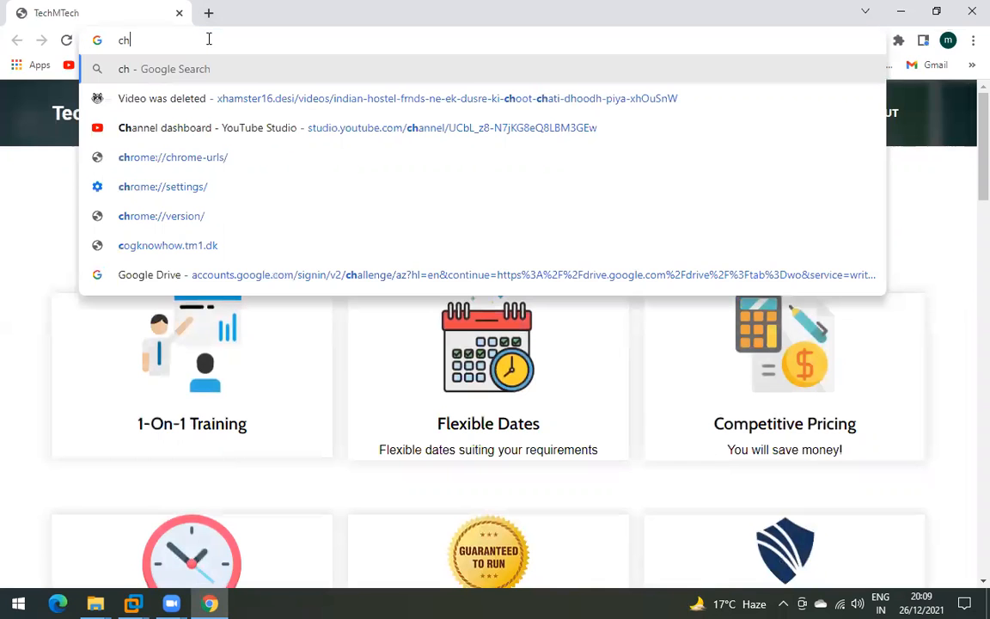
text(rome )
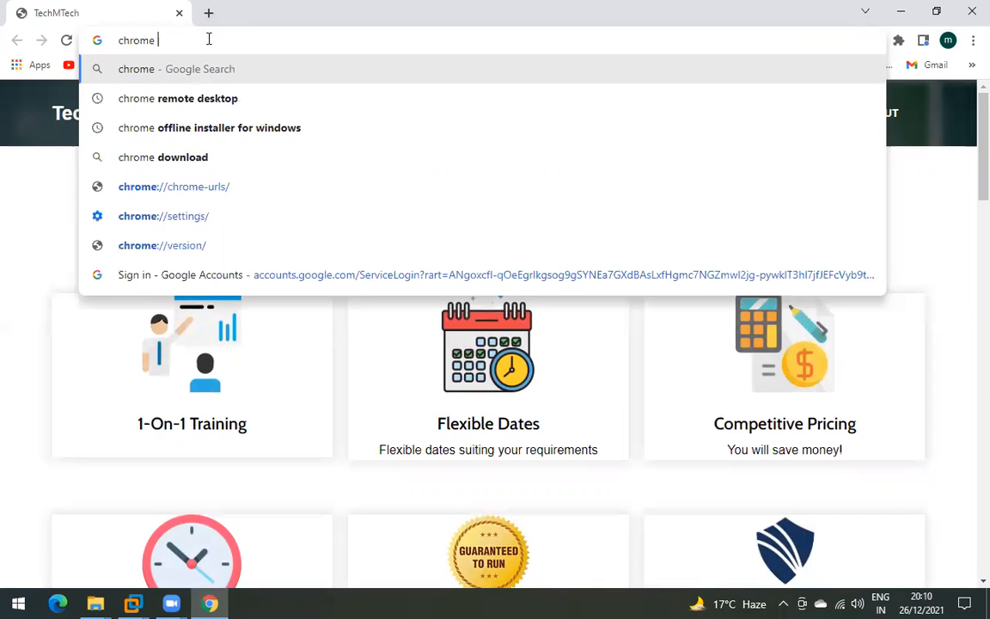
text(old v)
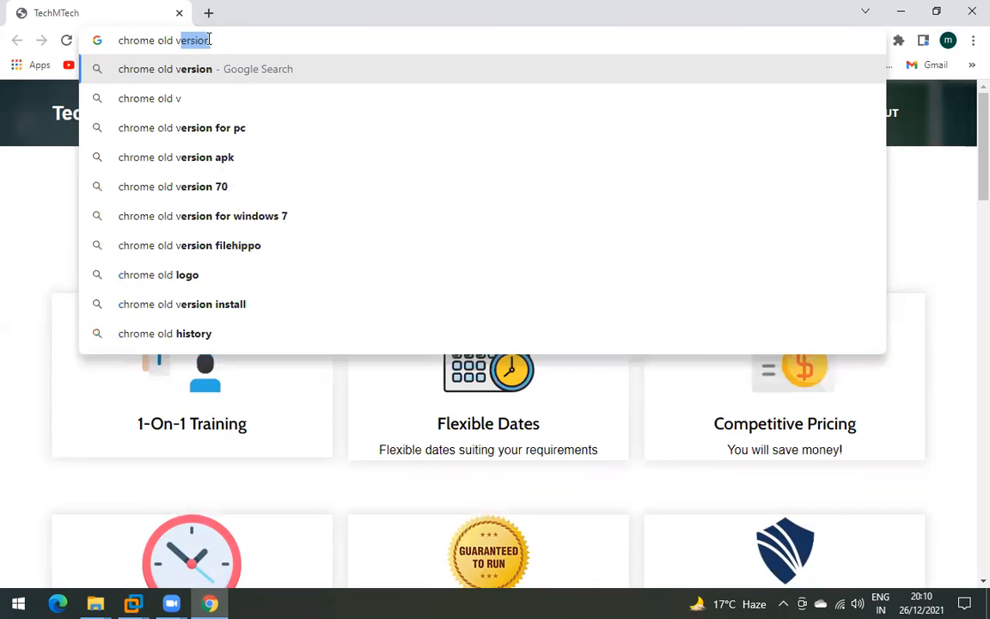
text(ersion of)
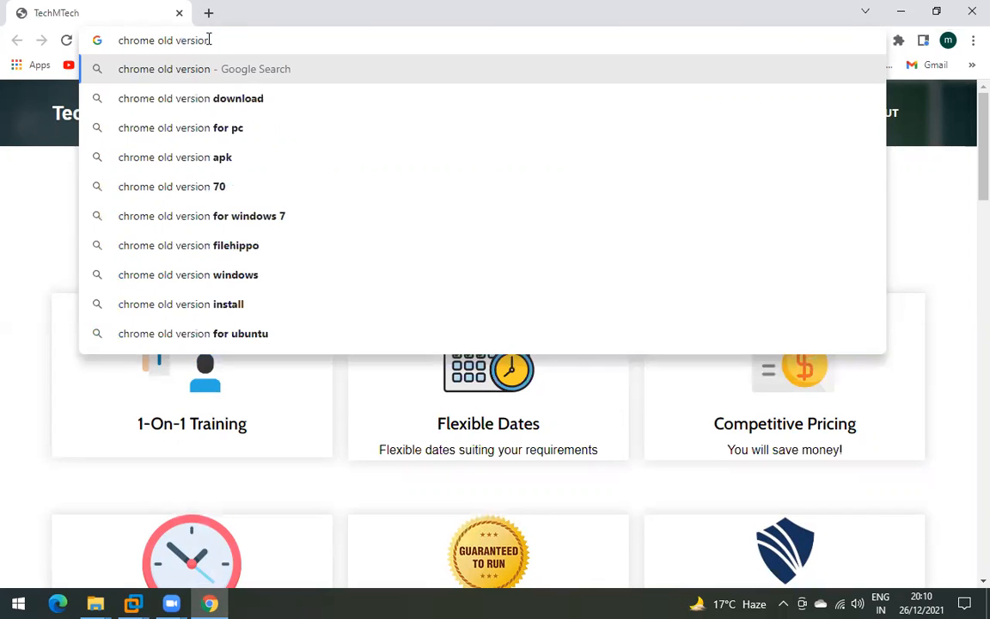
text(ne)
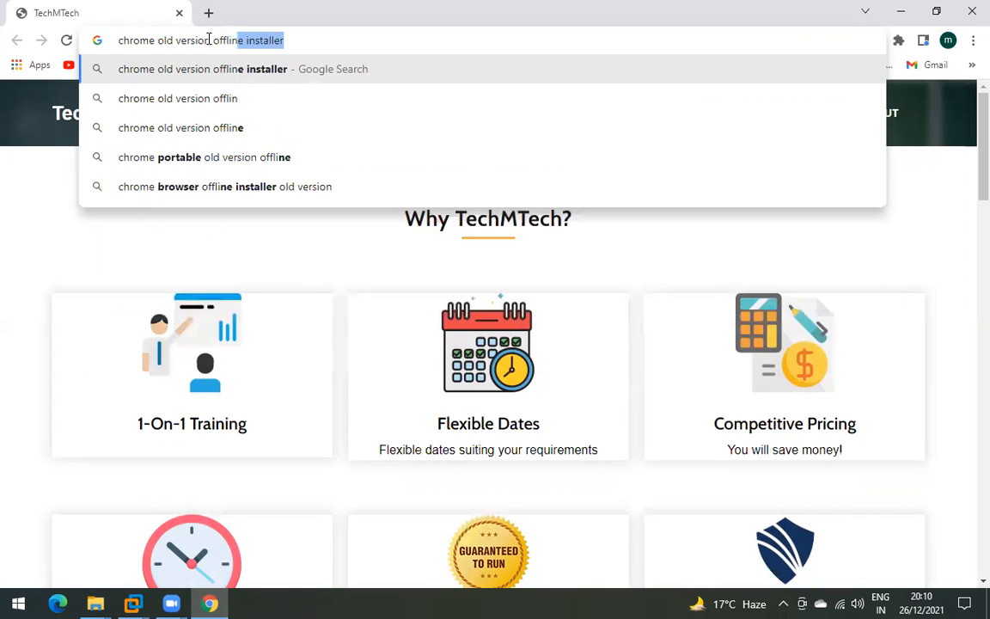
click(230, 78)
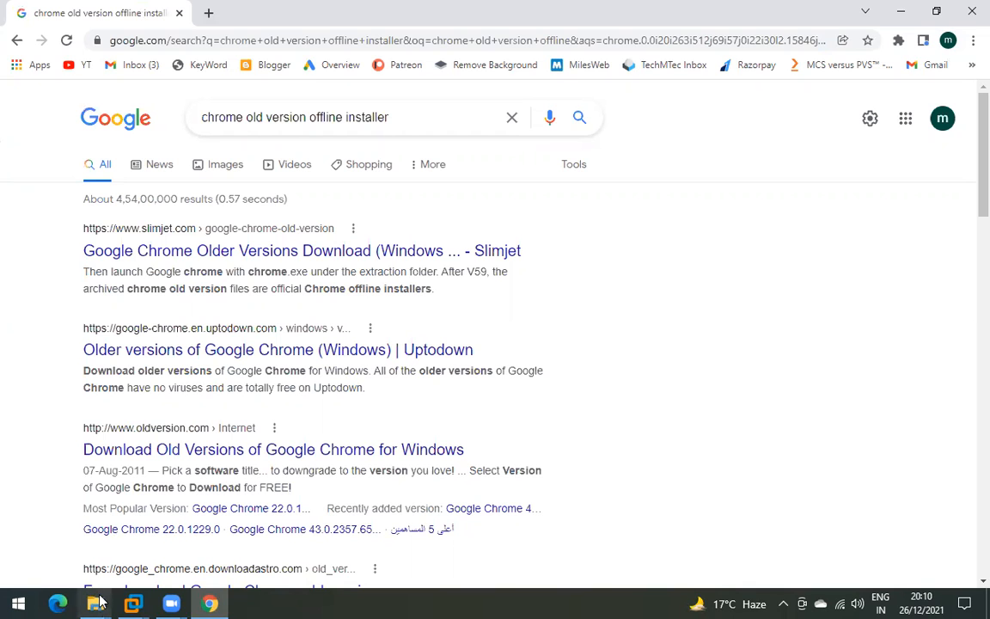
- Confirm the Win10 VM's network reports No Internet, then return to the Chrome results
mouse_move(133, 604)
click(338, 442)
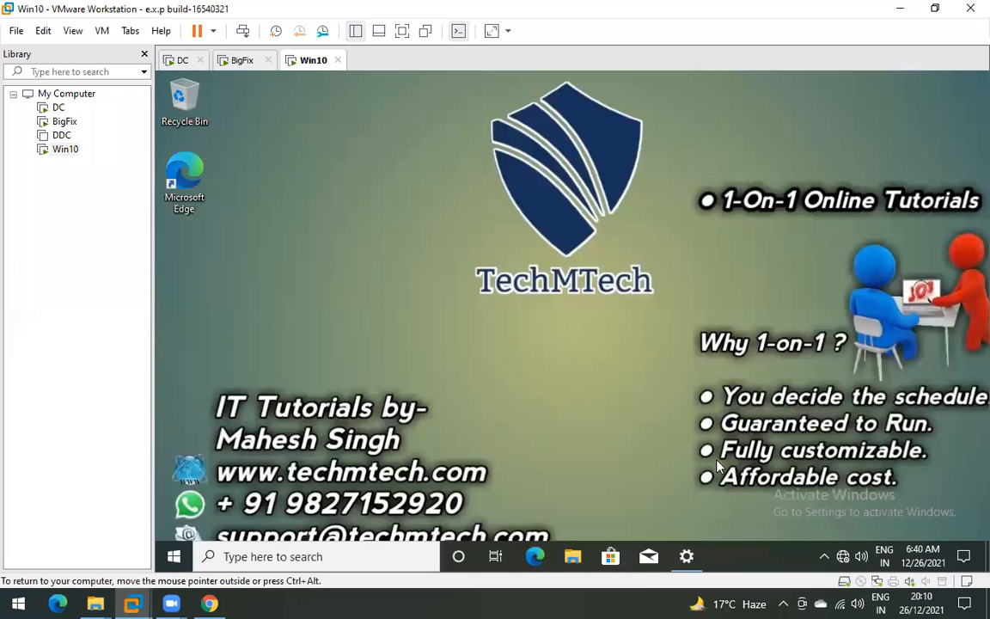
click(843, 557)
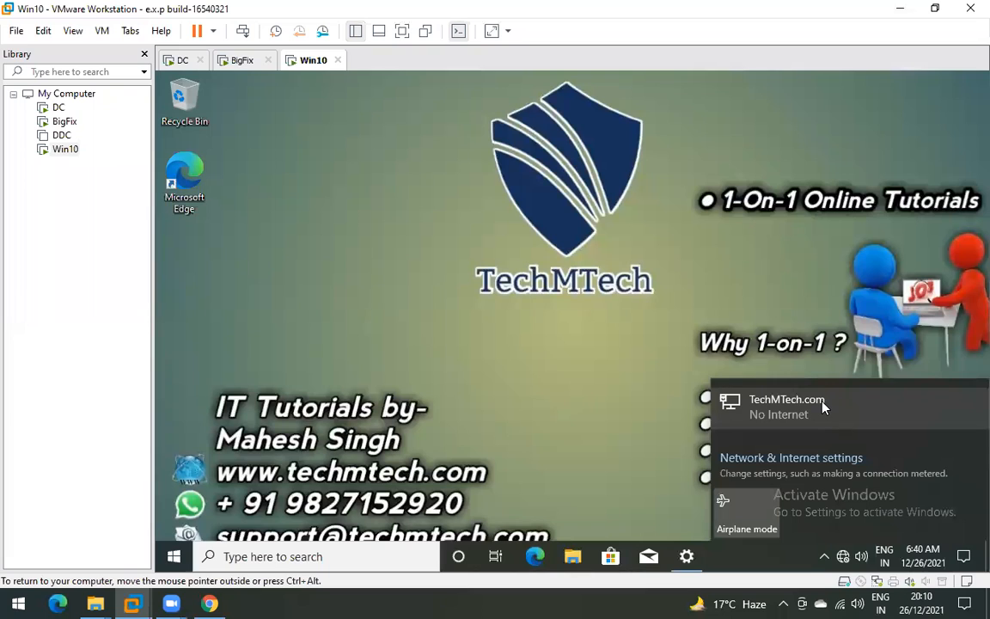
click(624, 330)
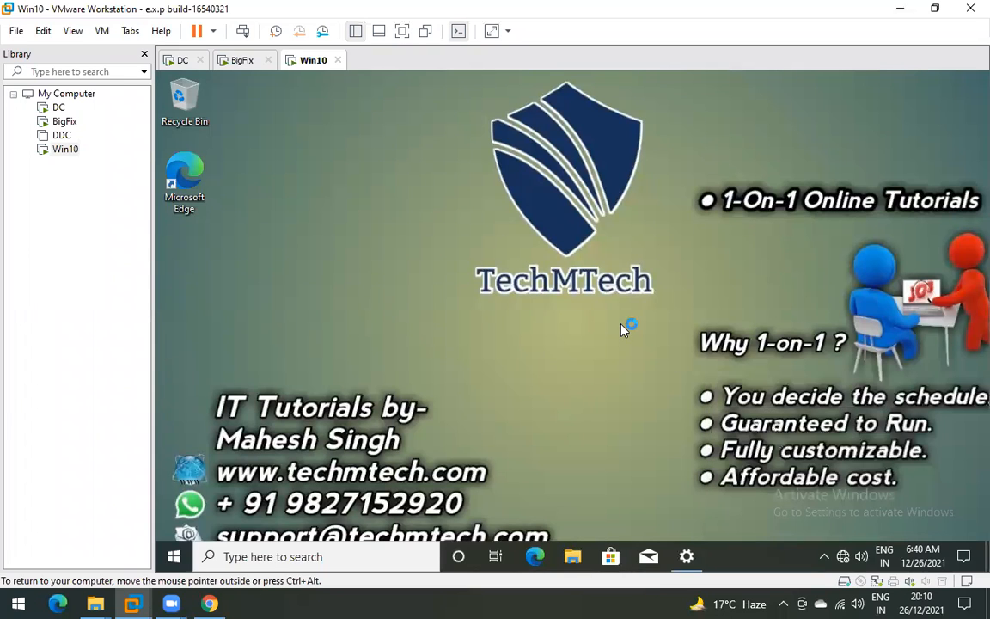
key(alt+Tab)
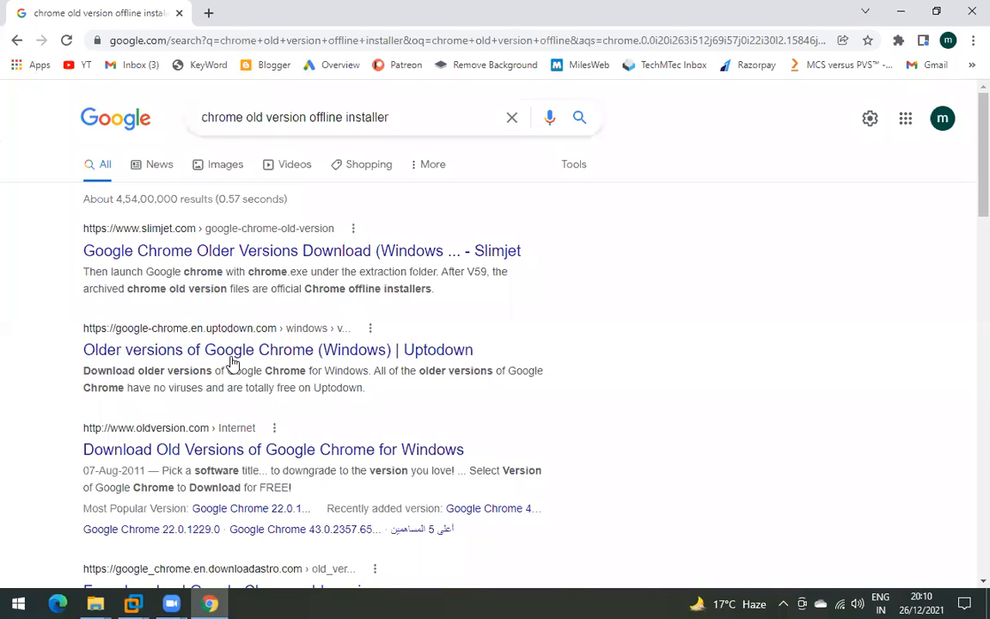
- Open the Slimjet and oldversion.com older-version results in new tabs
right_click(229, 255)
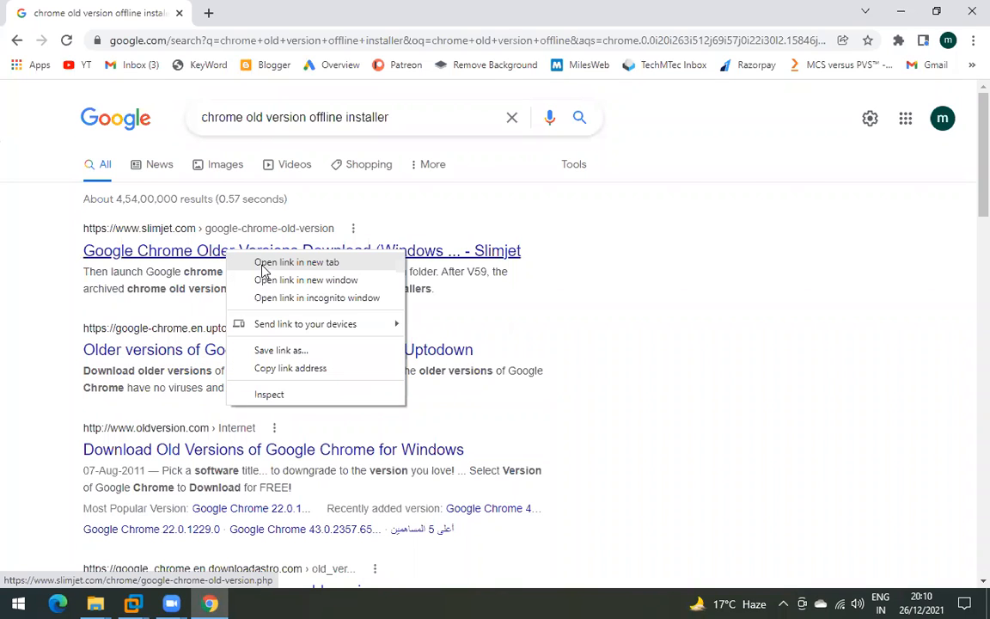
click(263, 263)
scroll(230, 378, down, 1)
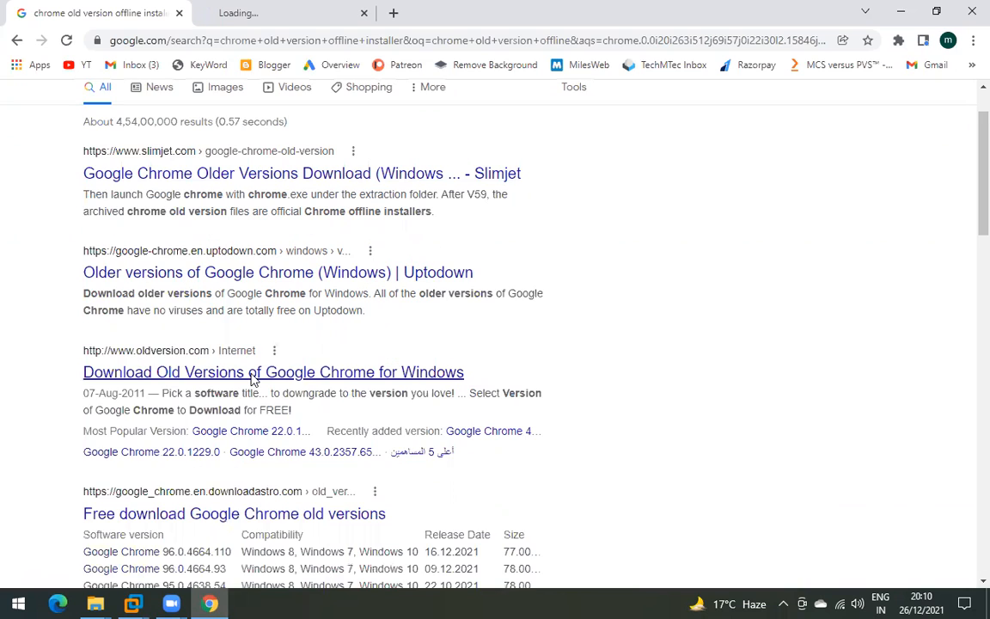
right_click(223, 373)
click(291, 381)
- Scroll the Slimjet page, then confirm under About Google Chrome that the browser is 96.0.4664.110, 64-bit
click(288, 13)
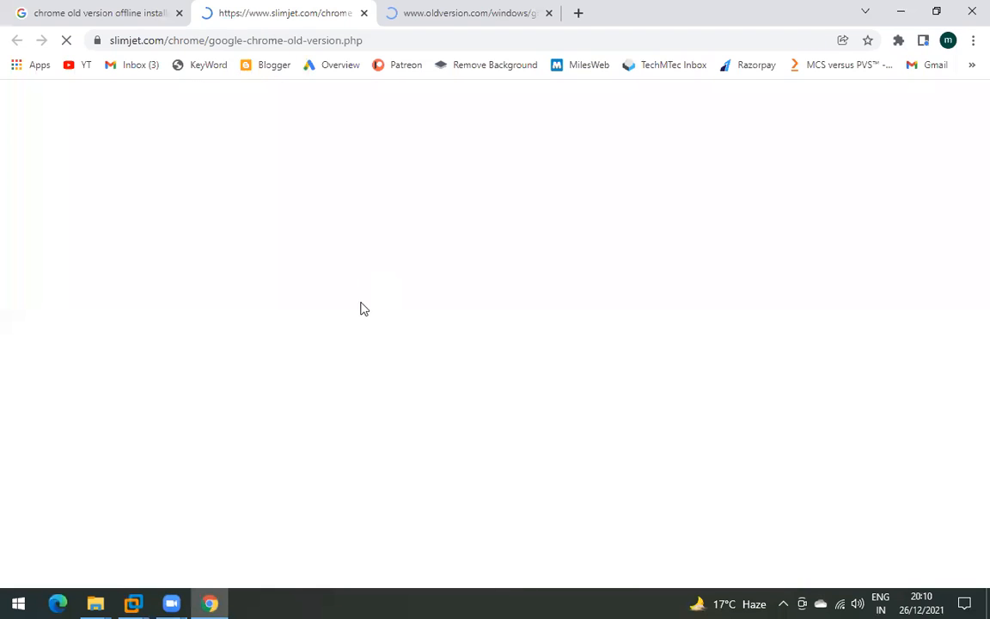
scroll(345, 381, down, 2)
scroll(344, 382, down, 2)
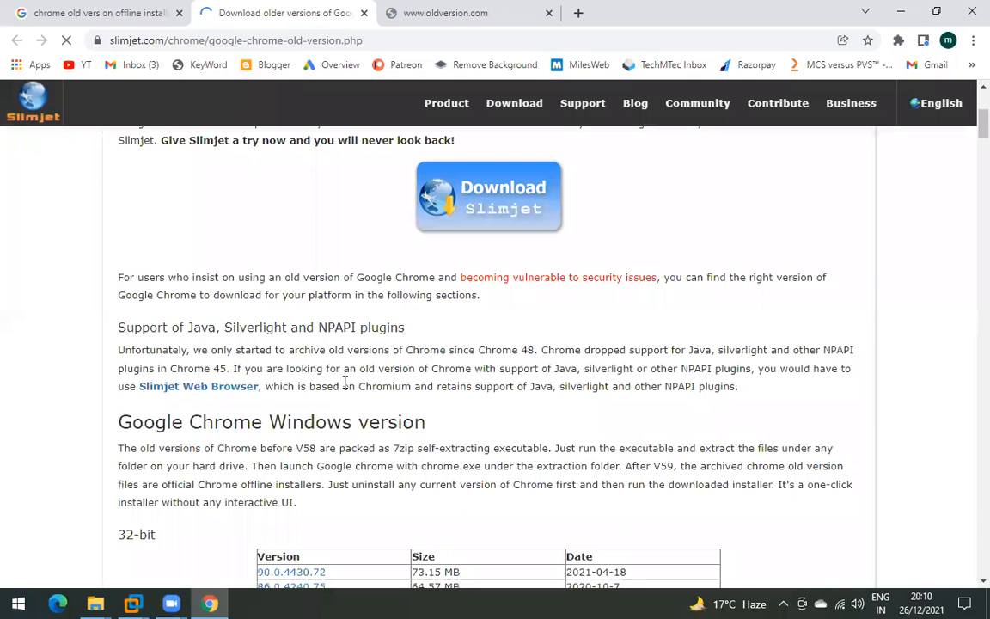
scroll(345, 382, down, 2)
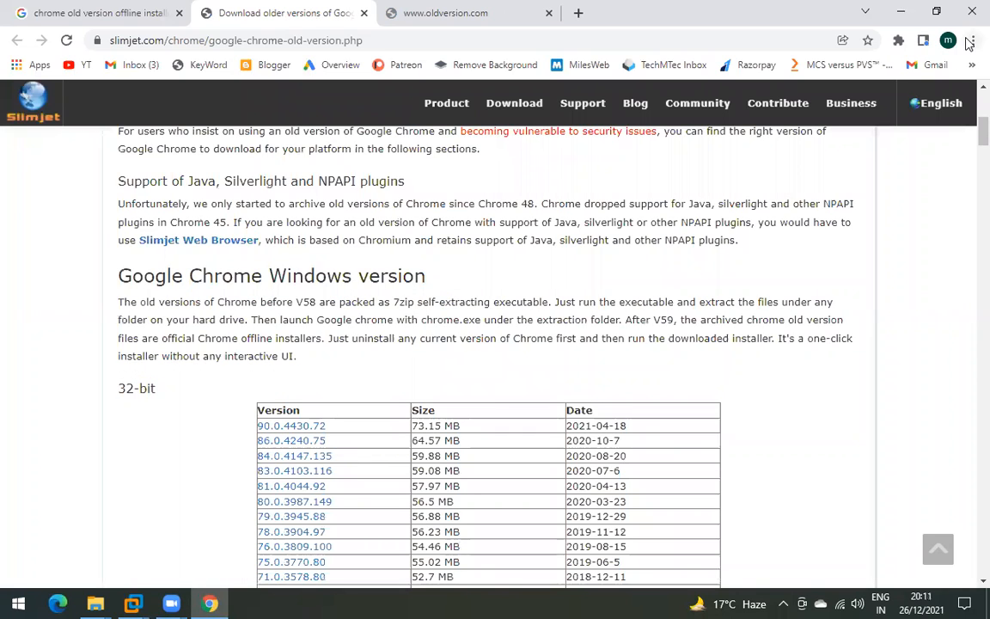
key(alt+f)
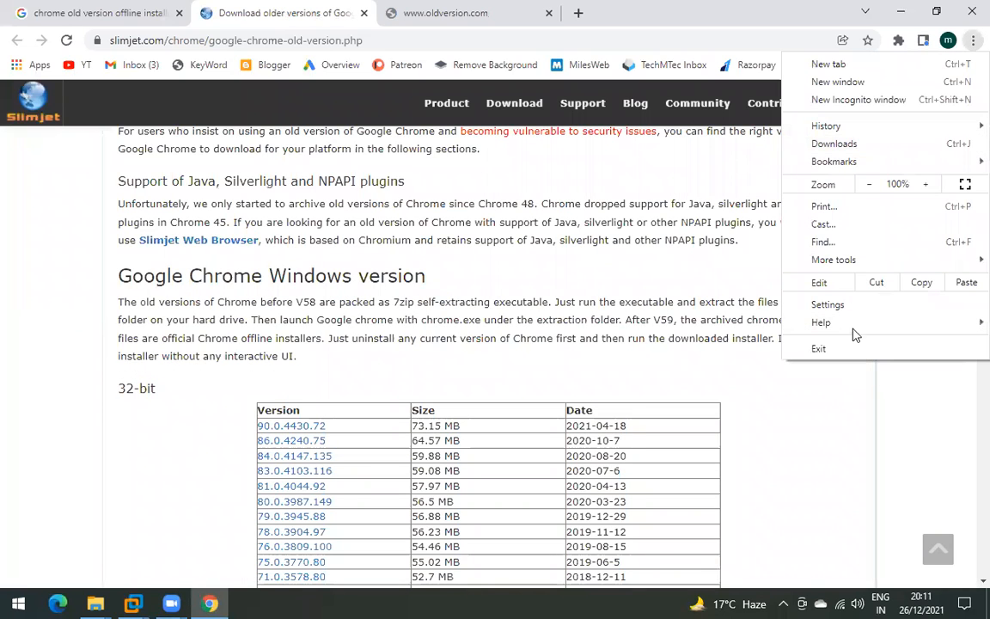
mouse_move(856, 328)
click(698, 324)
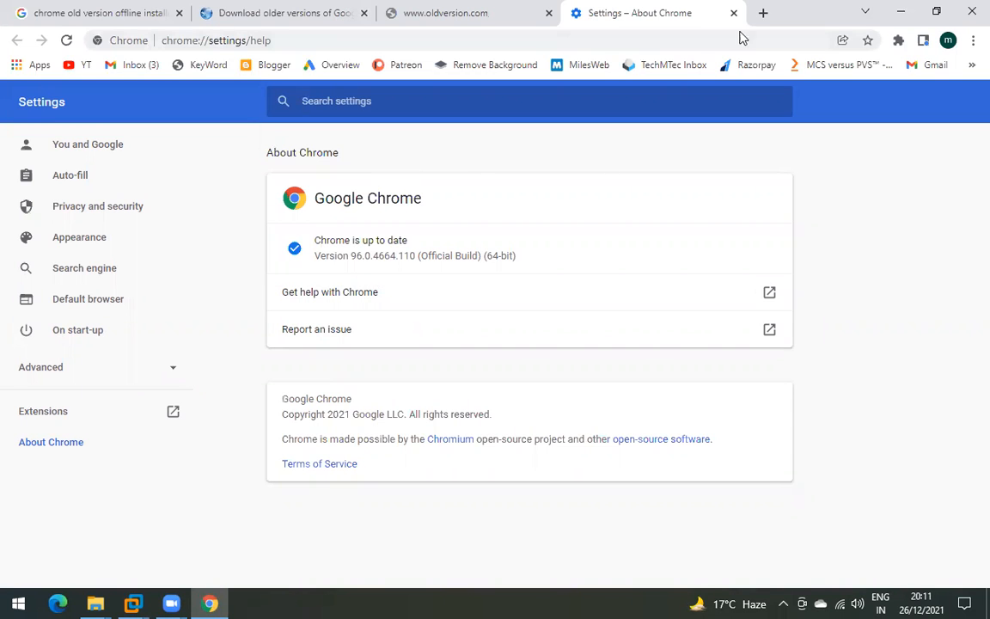
- Return to the Slimjet tab and scroll through its older 32-bit builds
click(344, 16)
scroll(409, 433, down, 1)
scroll(409, 432, down, 2)
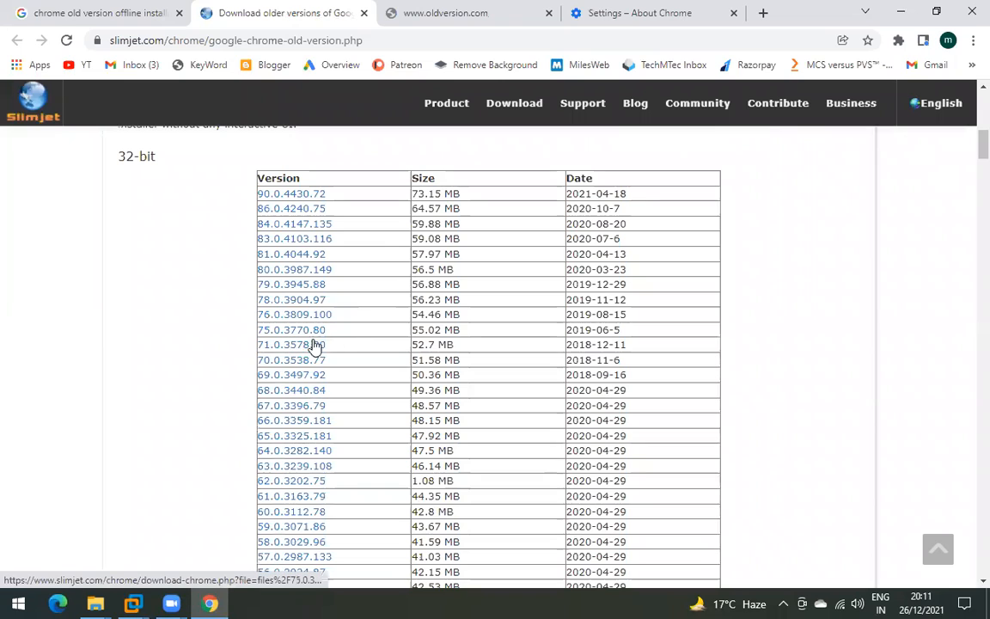
- Download the 32-bit Chrome 80.0.3987.149 installer and show ChromeStandaloneSetup in its Downloads folder
click(278, 272)
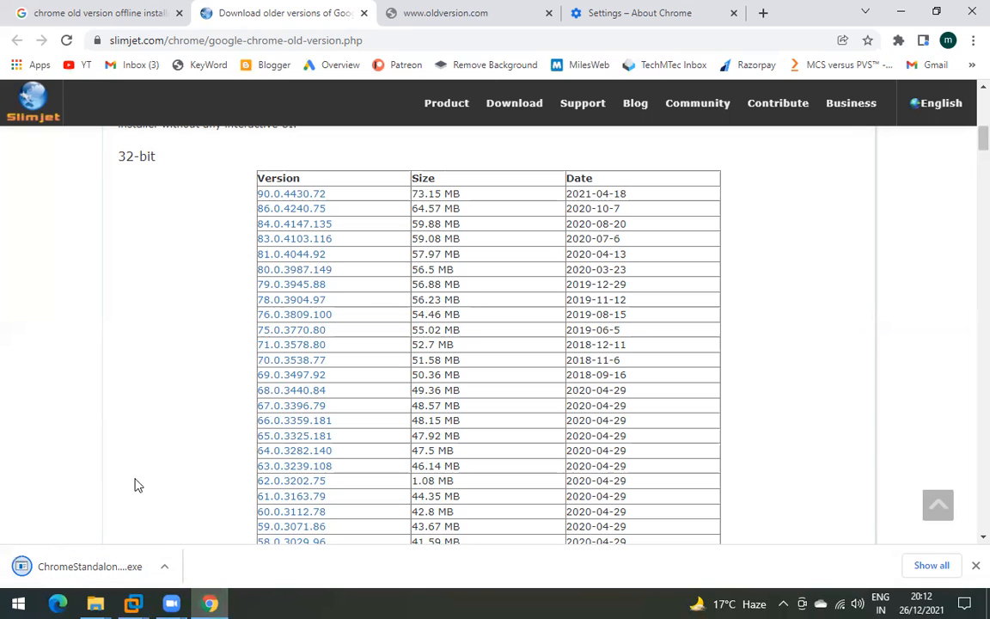
click(165, 566)
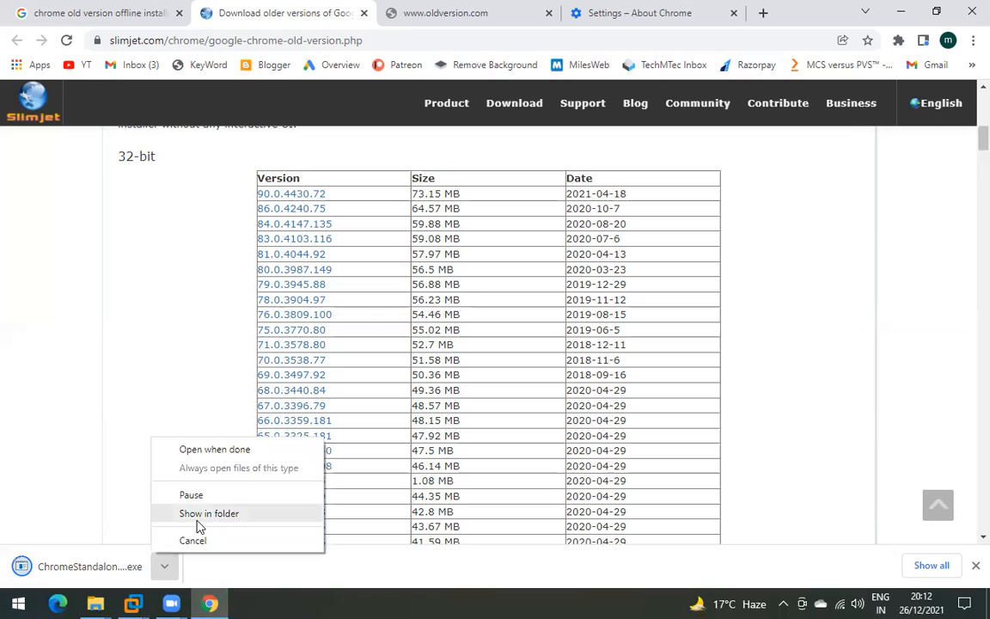
click(198, 523)
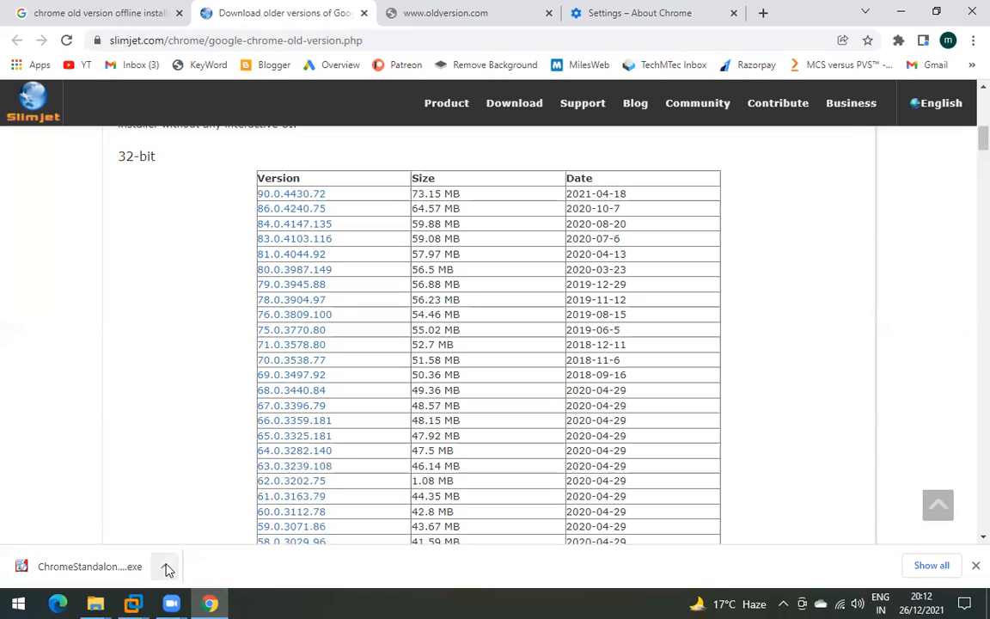
click(165, 568)
click(191, 519)
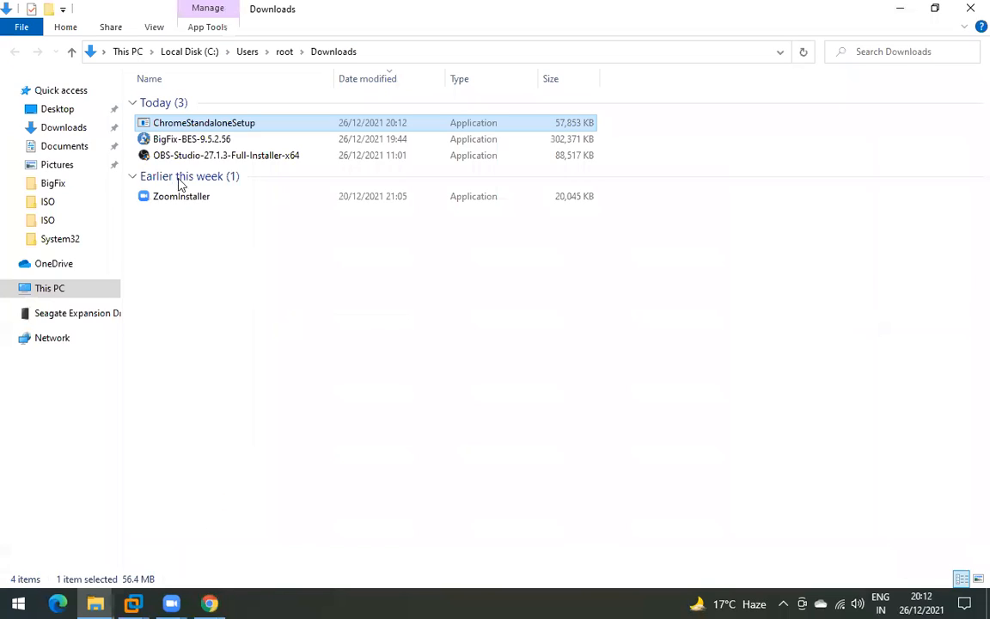
- Copy ChromeStandaloneSetup and paste it onto the Win10 VM's desktop
right_click(229, 128)
click(283, 426)
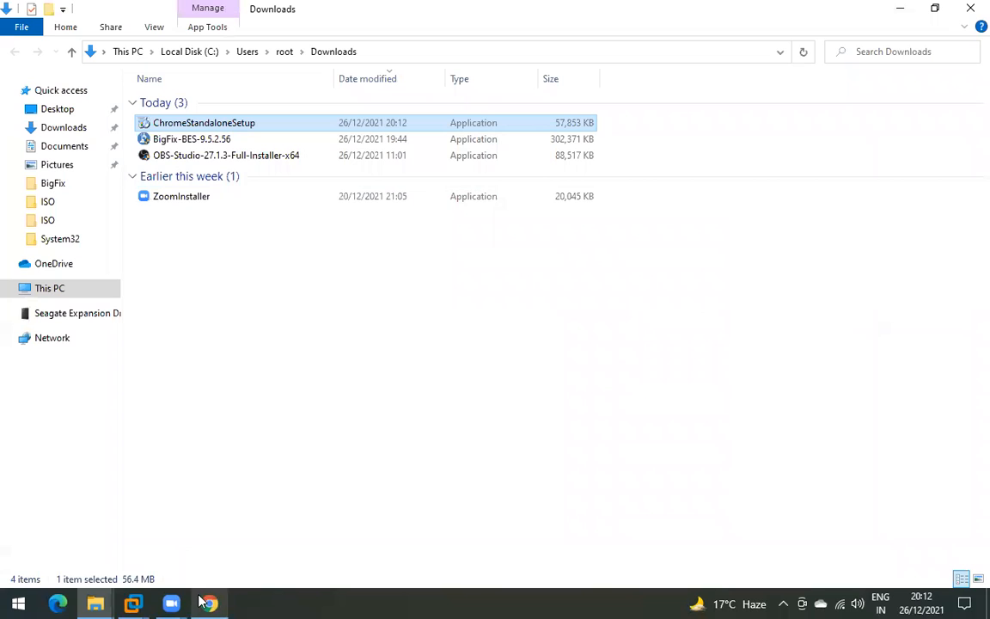
mouse_move(134, 603)
click(438, 485)
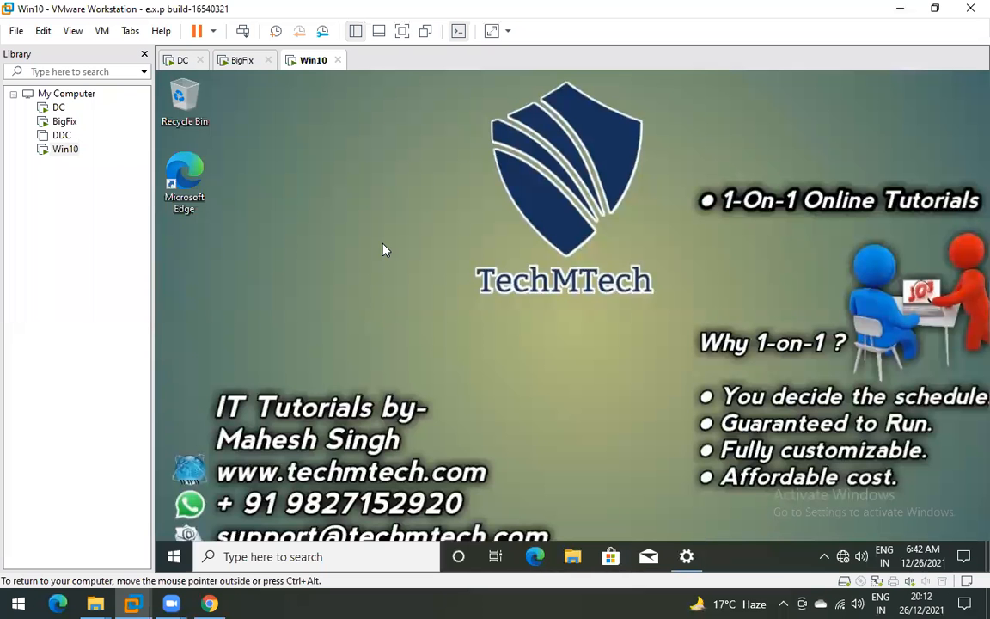
right_click(387, 250)
click(421, 309)
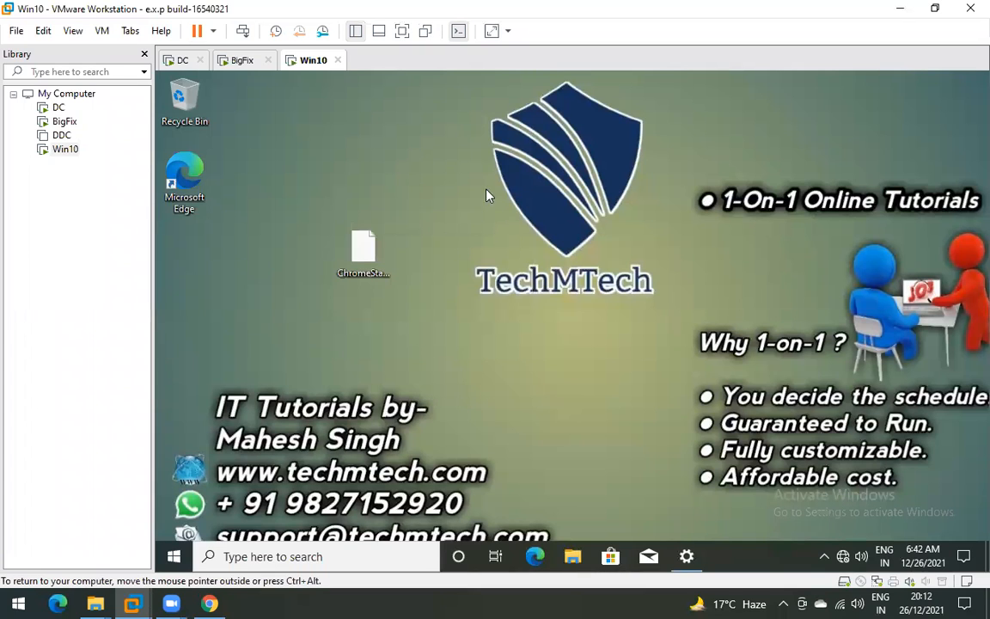
- Refresh the VM desktop and check the VM's network connection status
right_click(476, 155)
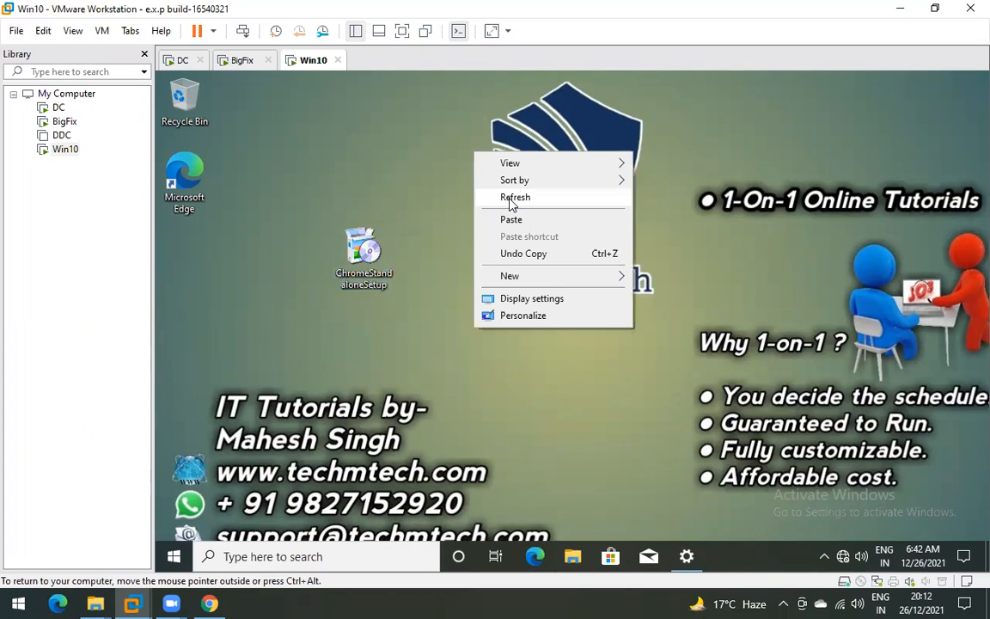
click(514, 197)
click(843, 556)
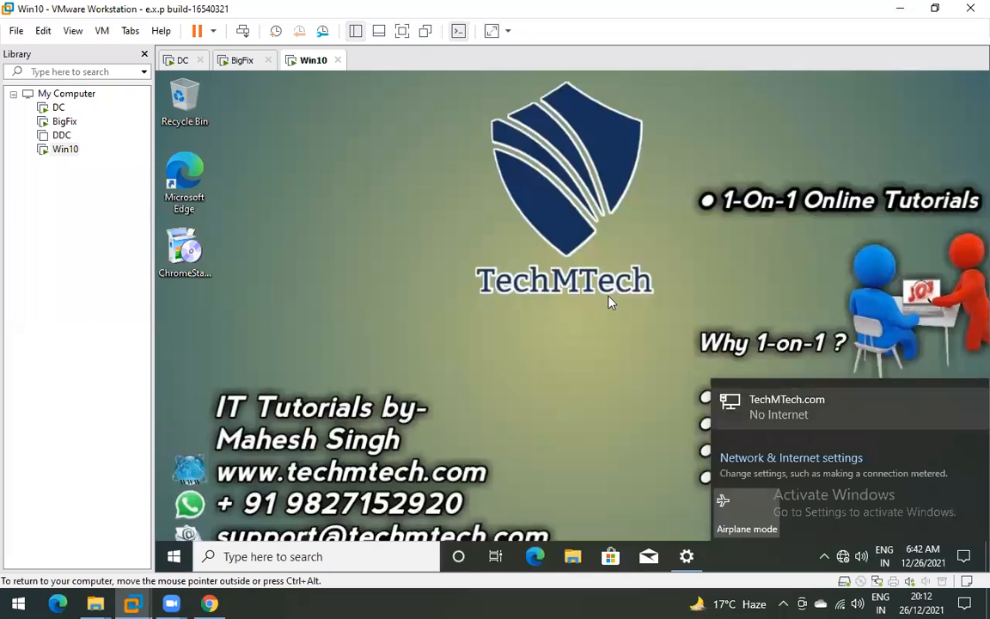
click(268, 263)
- Launch the ChromeStandaloneSetup installer from the VM desktop
click(192, 245)
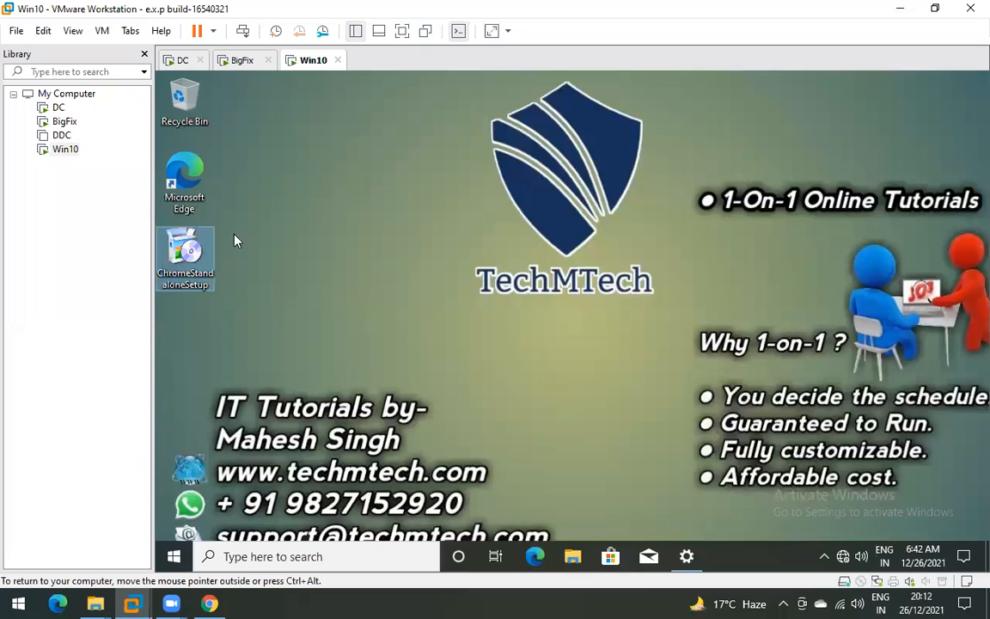
right_click(192, 246)
click(239, 230)
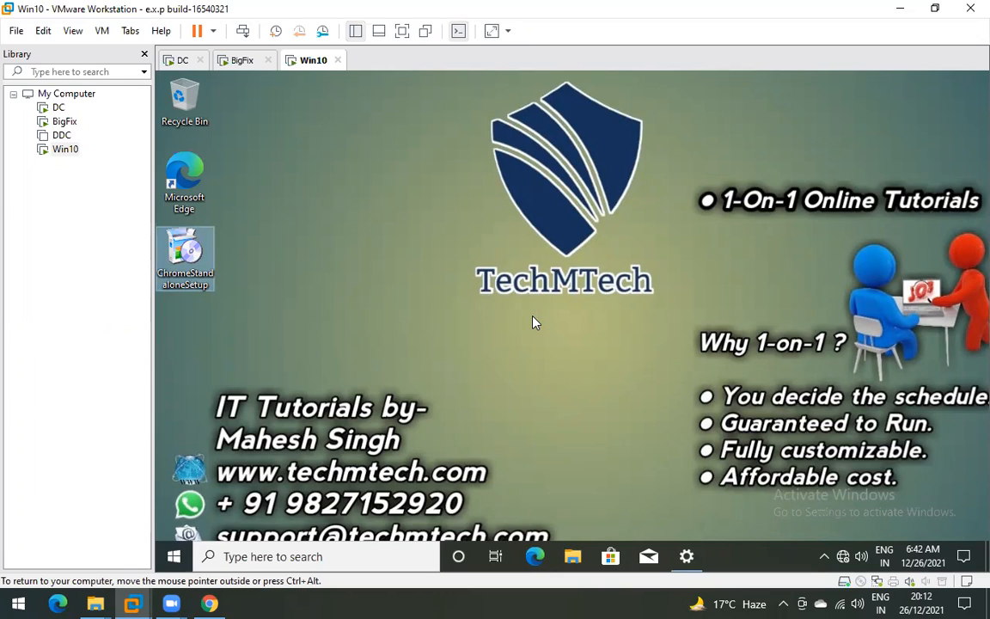
click(533, 322)
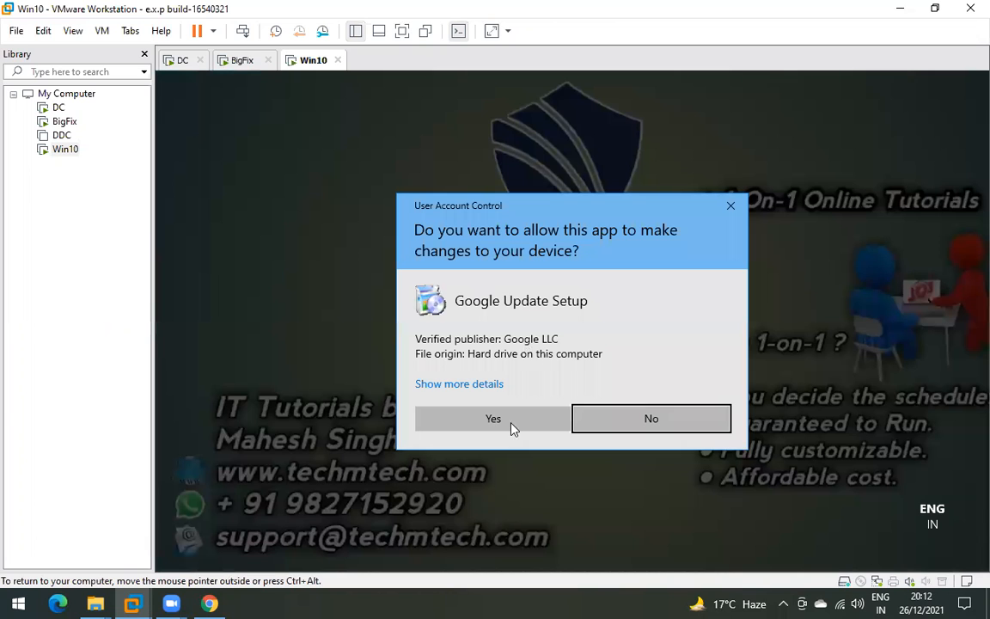
- Approve the UAC prompt, let Chrome setup finish, and drag ChromeStandaloneSetup into the Recycle Bin
click(492, 419)
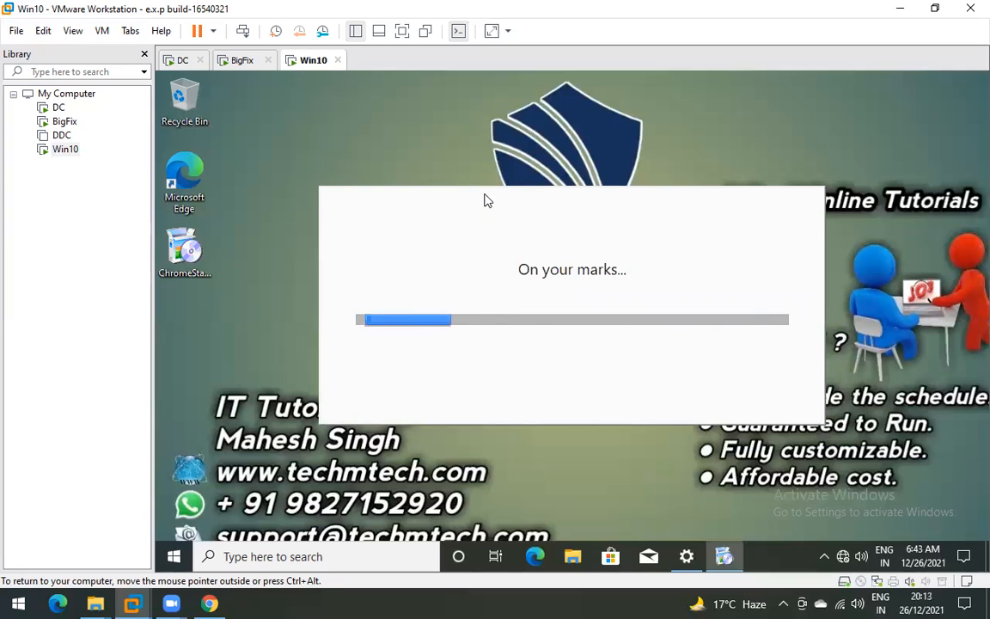
drag(458, 176, 477, 155)
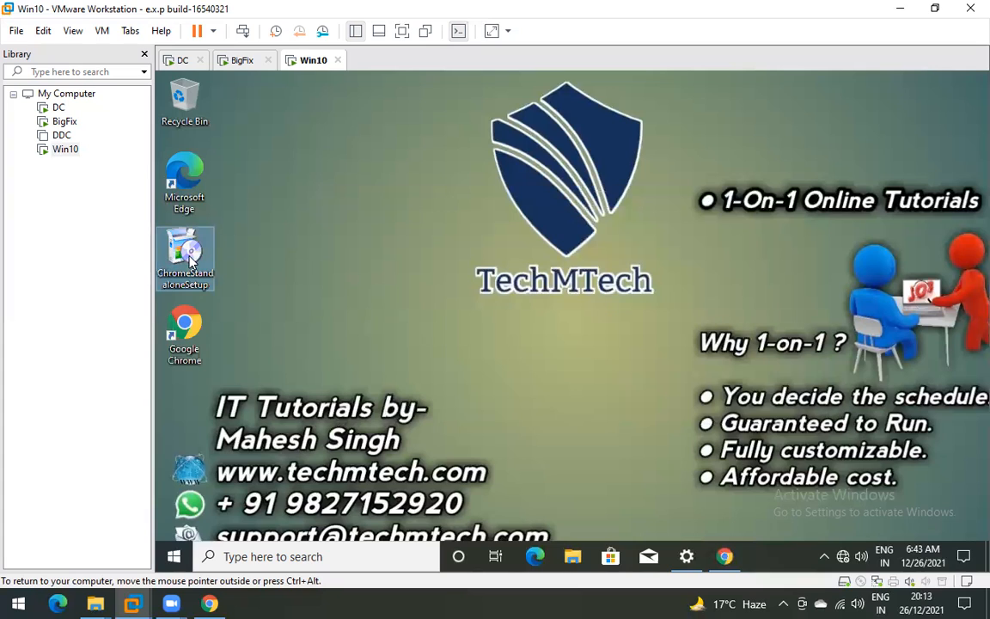
drag(199, 135, 183, 100)
- Launch Google Chrome in the VM, maximize it, and open the About Google Chrome page
right_click(176, 340)
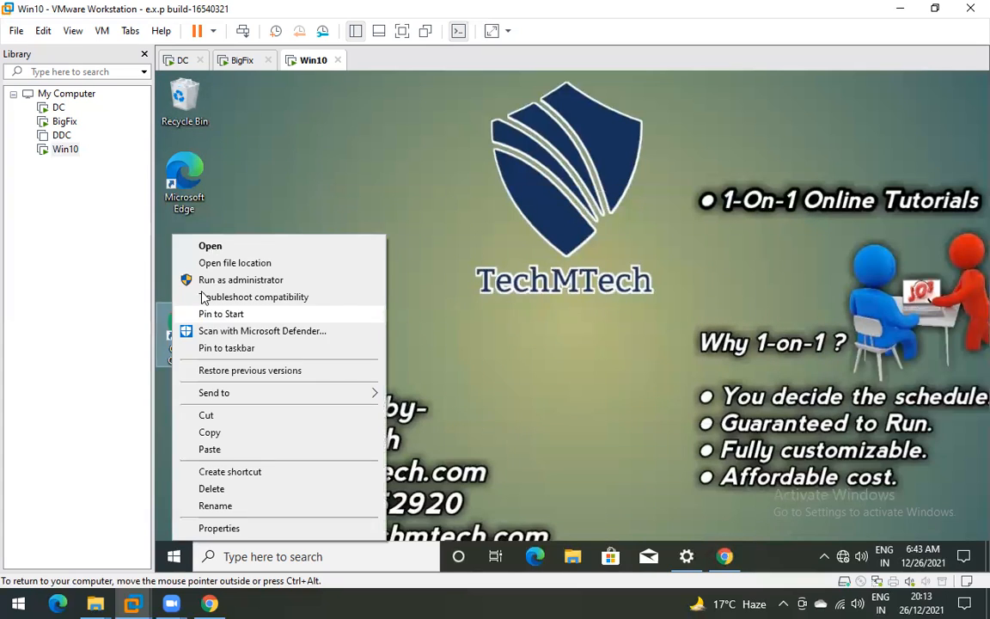
click(220, 247)
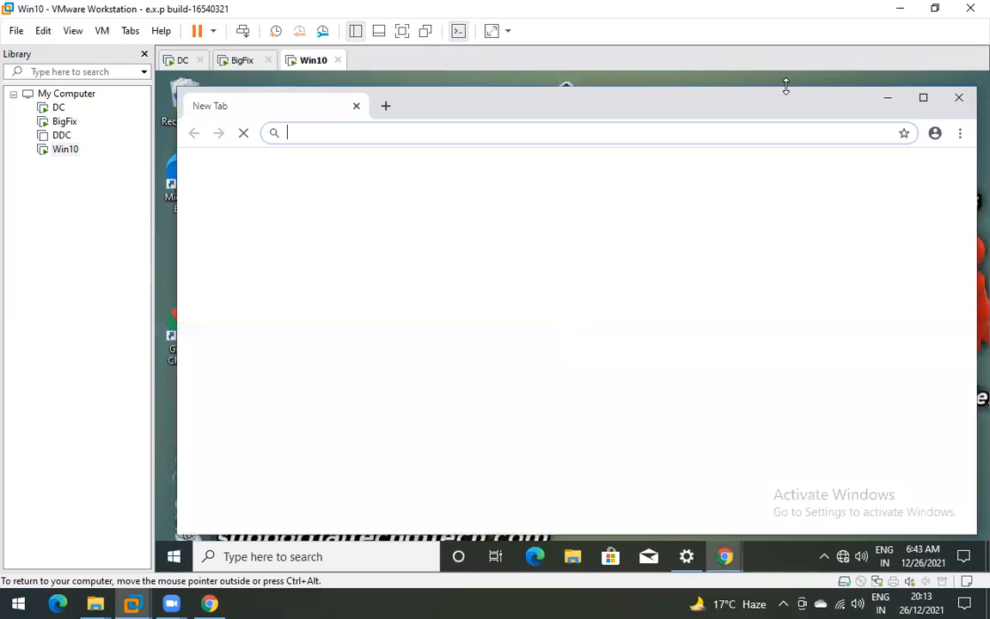
click(922, 101)
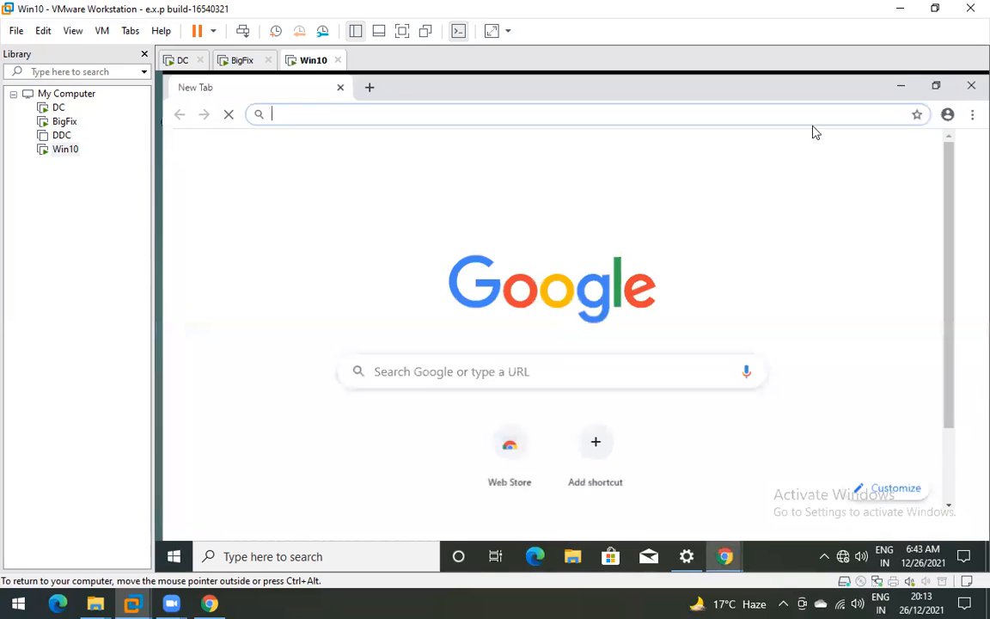
click(972, 112)
mouse_move(836, 392)
click(713, 392)
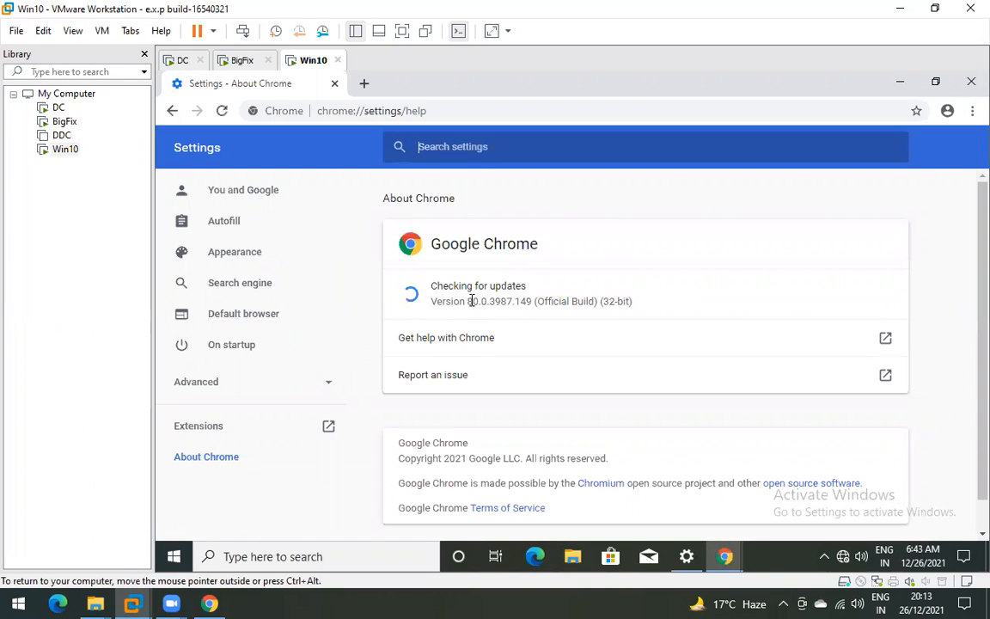
- Highlight the installed version number 80.0.3987.149 (32-bit) on the About page
double_click(472, 301)
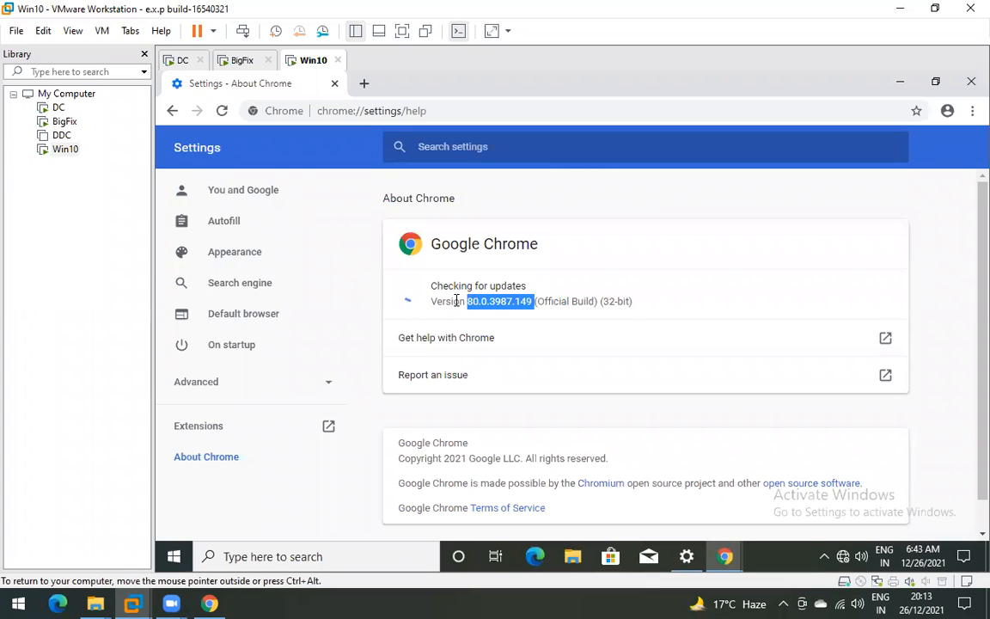
double_click(457, 301)
double_click(481, 302)
click(491, 305)
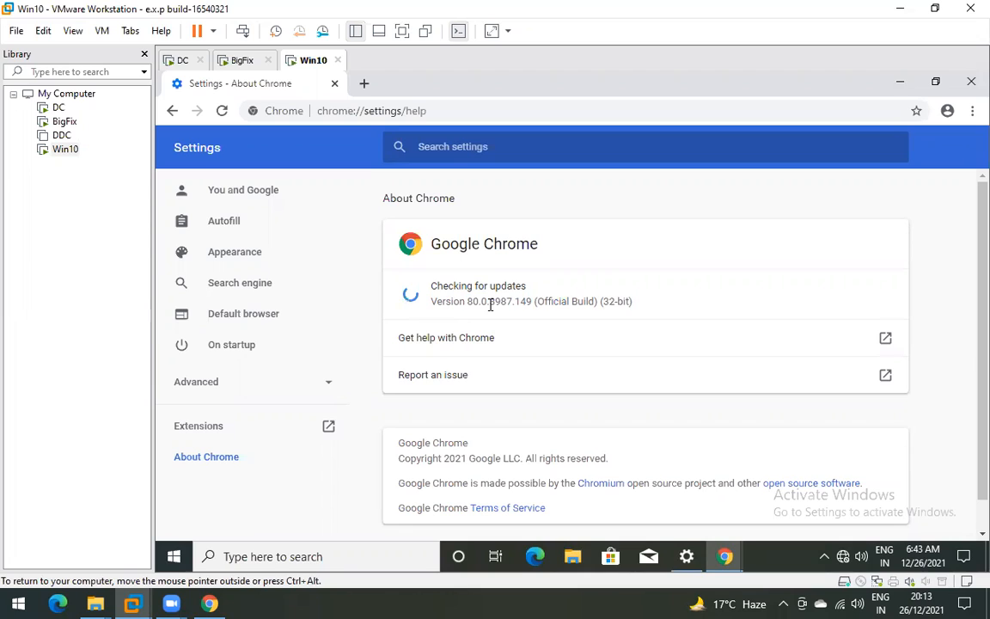
double_click(471, 304)
double_click(464, 304)
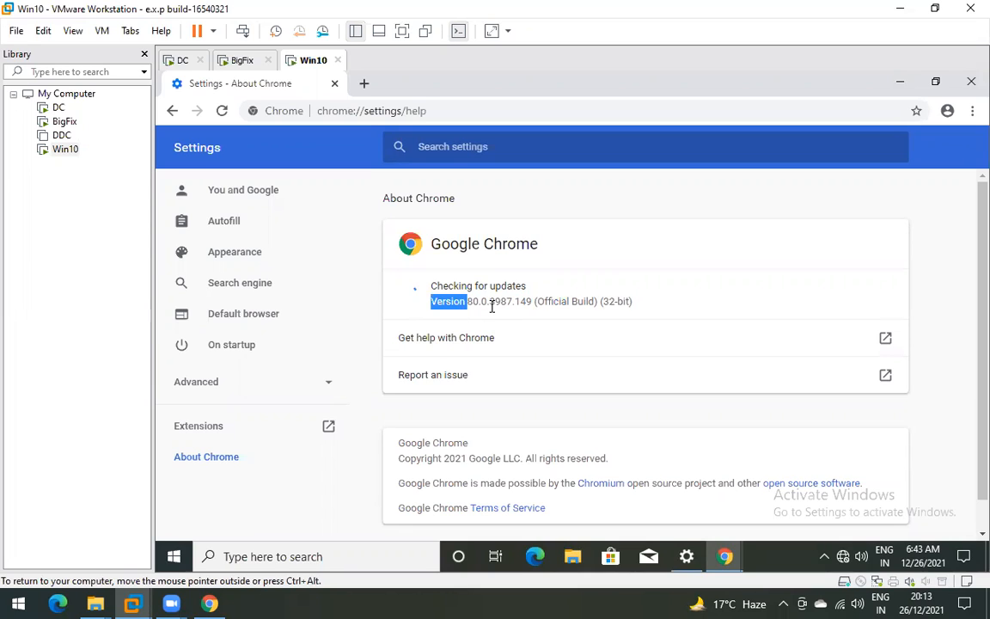
drag(467, 303, 532, 304)
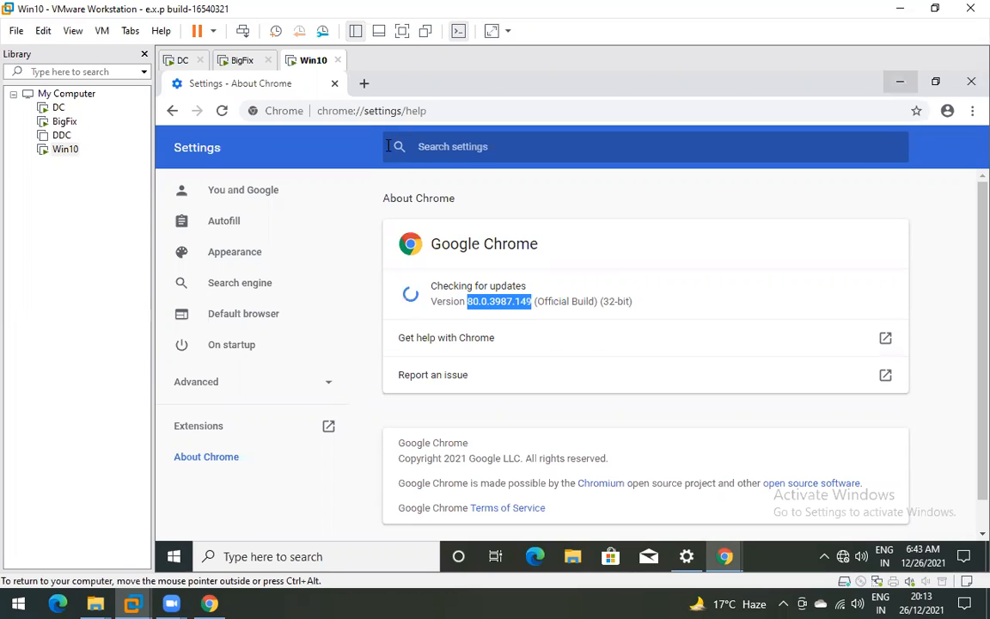
click(390, 116)
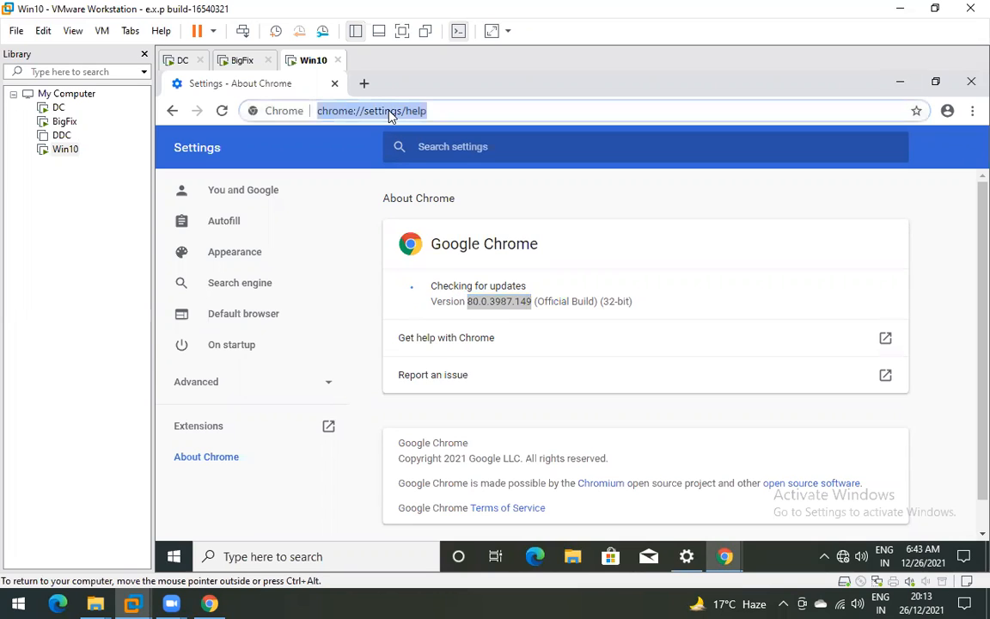
- Test connectivity by loading google.com, and googlr.com in a second tab
text(google)
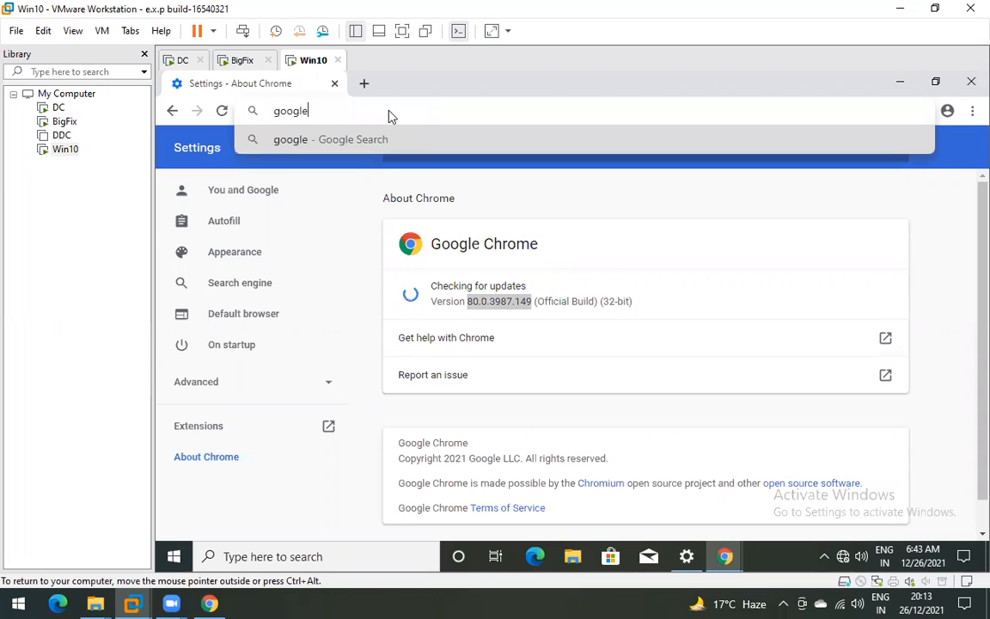
text(.com)
key(Return)
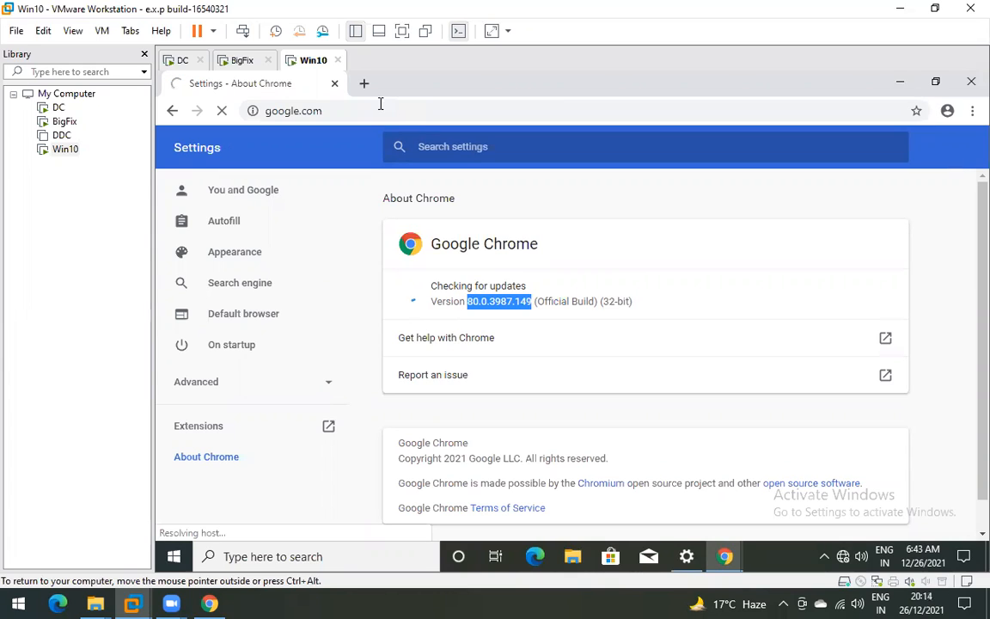
key(ctrl+t)
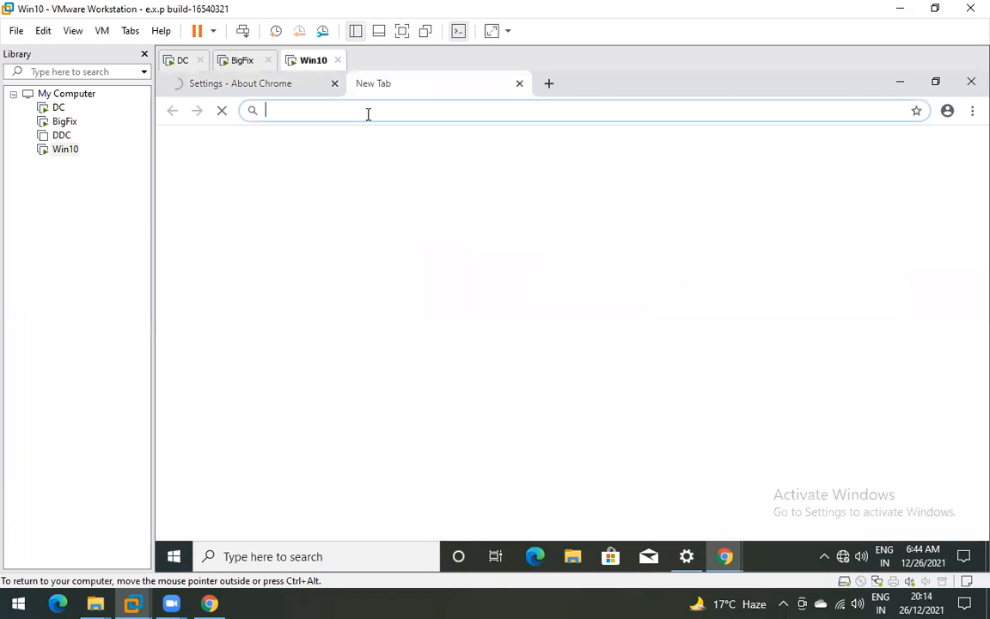
text(goog)
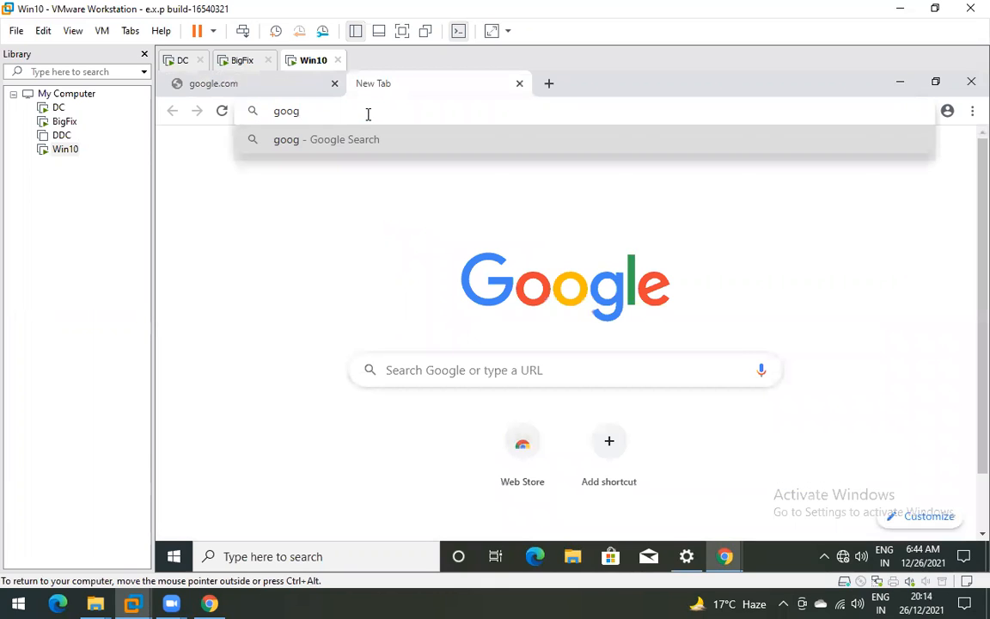
text(lr.com)
key(Return)
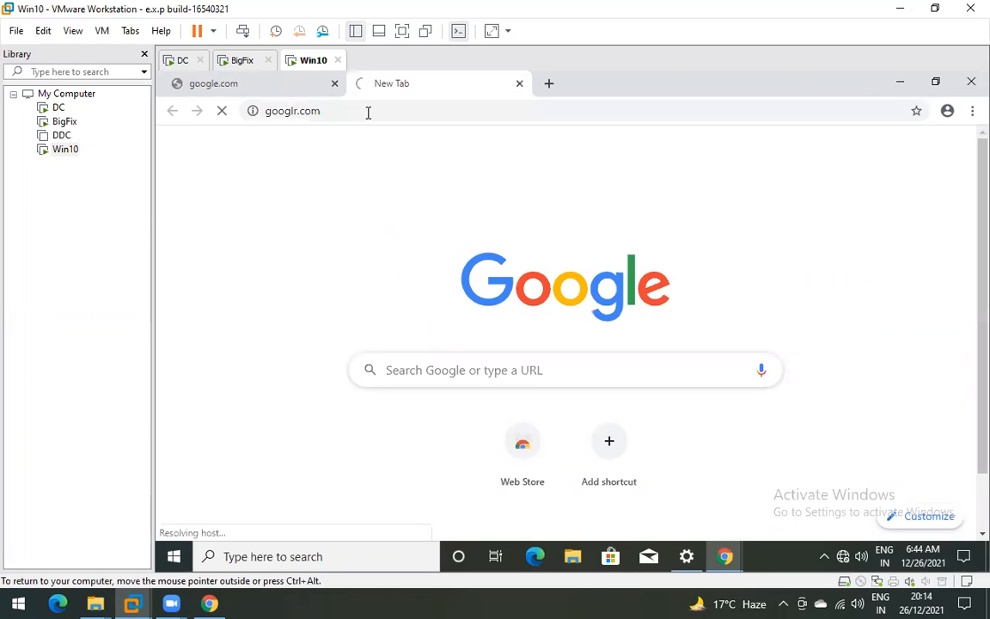
- Play the offline dino game on the google.com tab, jumping over cacti
key(ctrl+Tab)
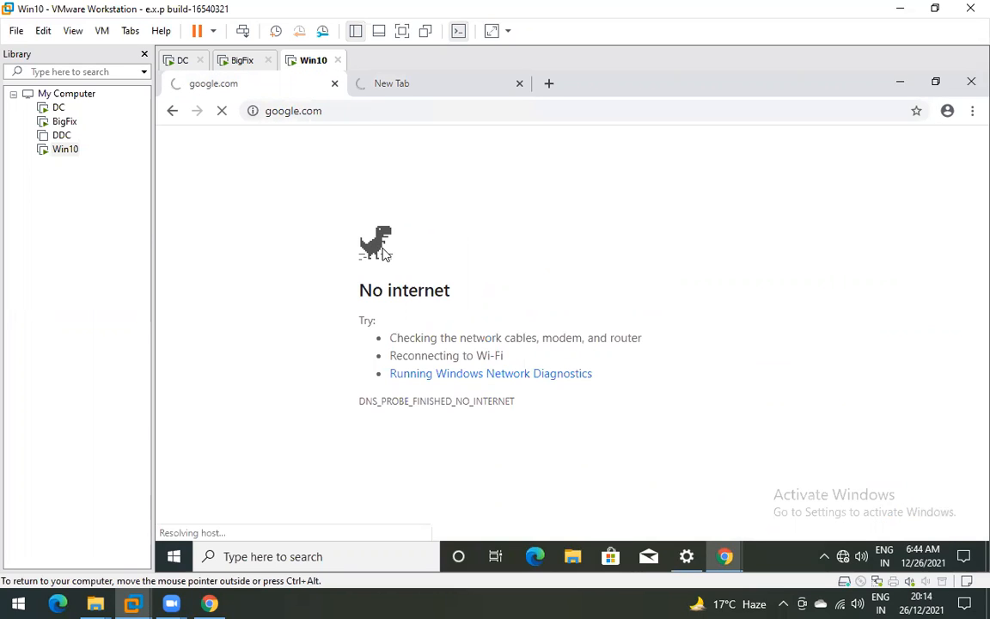
key(space)
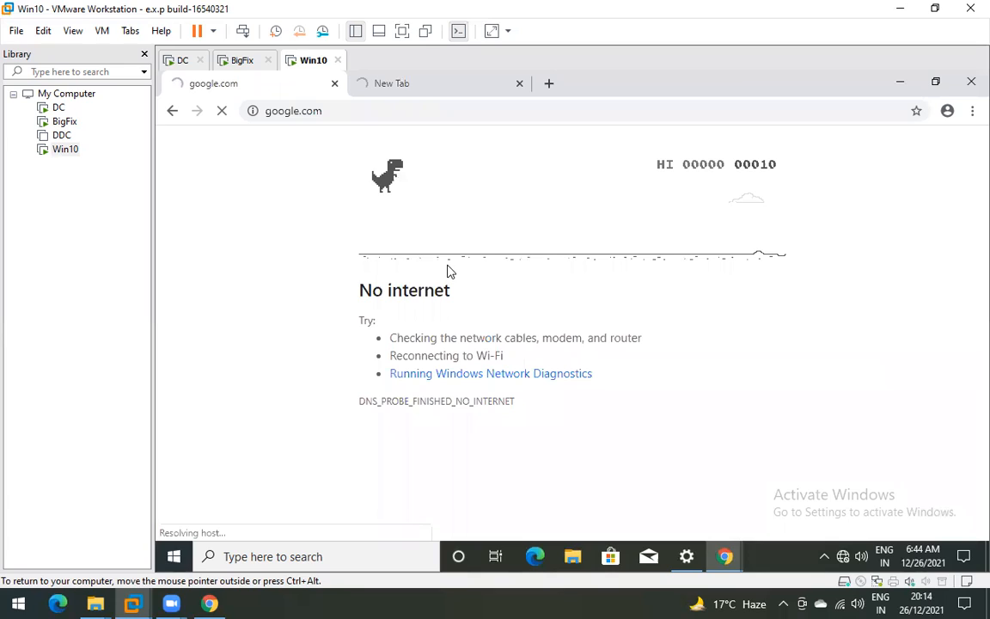
key(space)
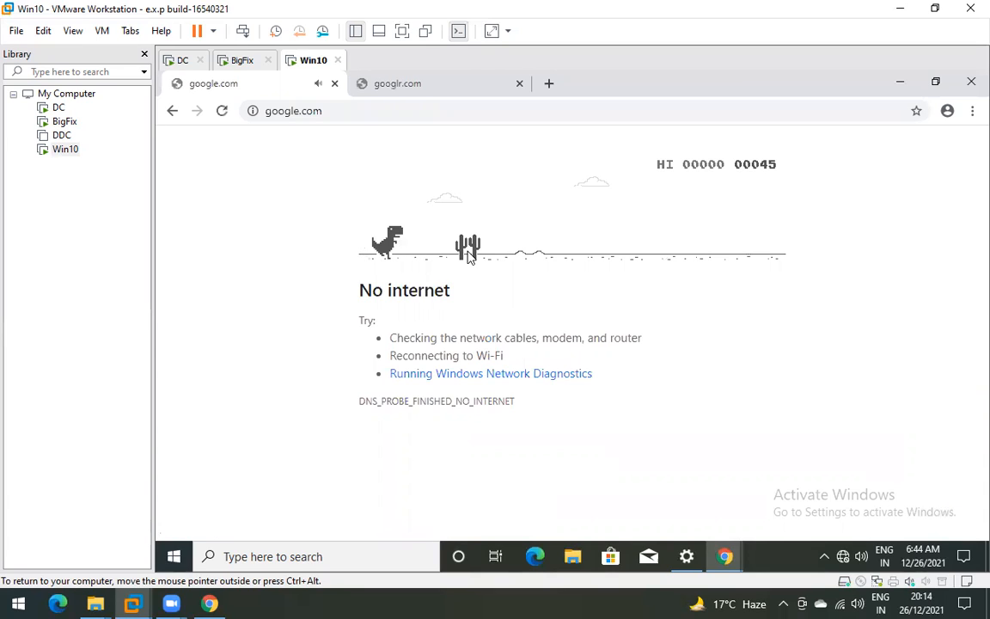
key(space)
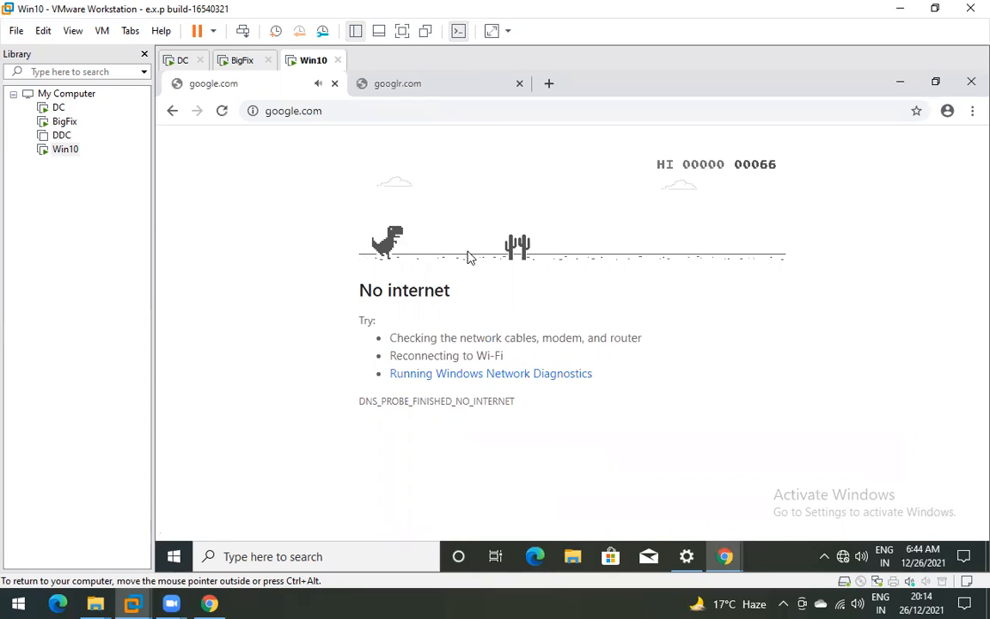
key(space)
key(space)
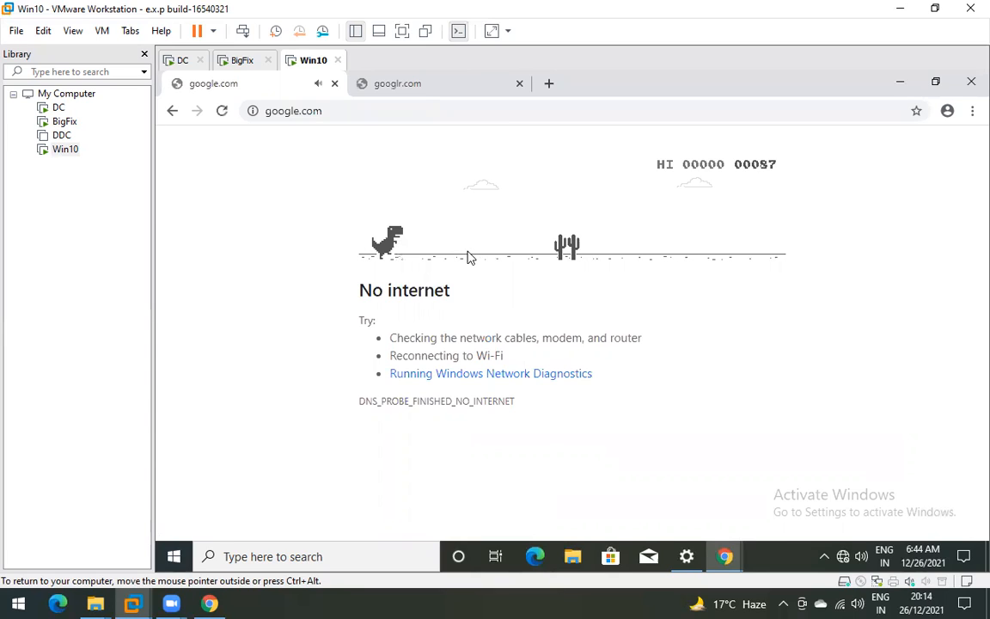
key(space)
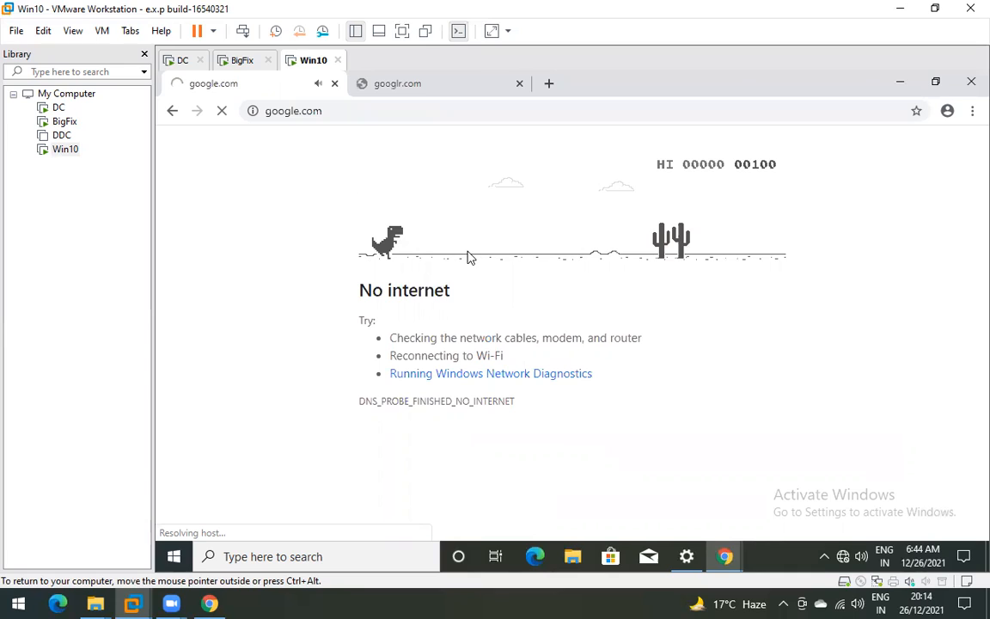
key(space)
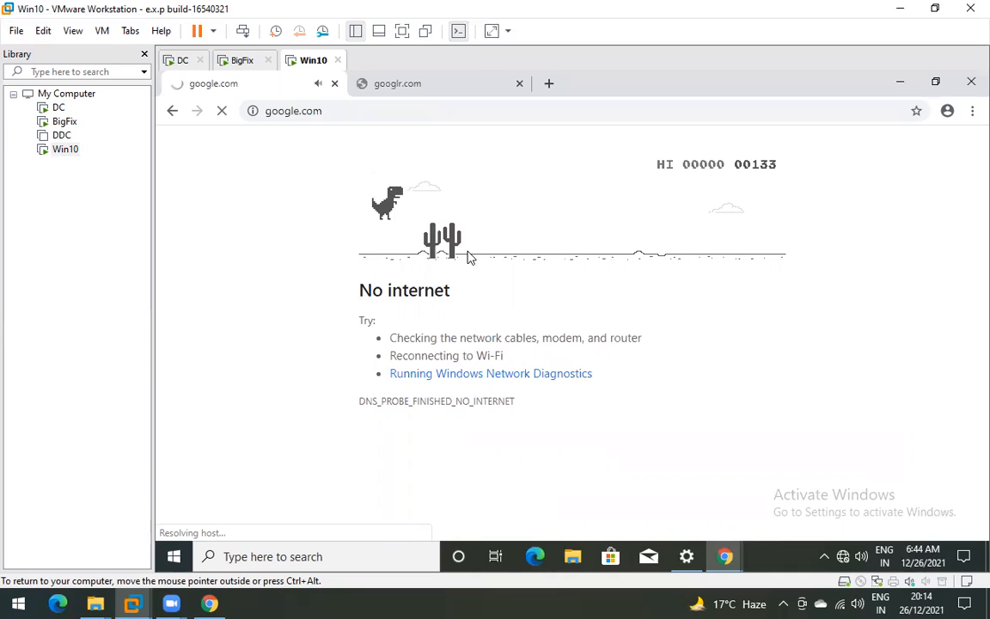
key(space)
key(space)
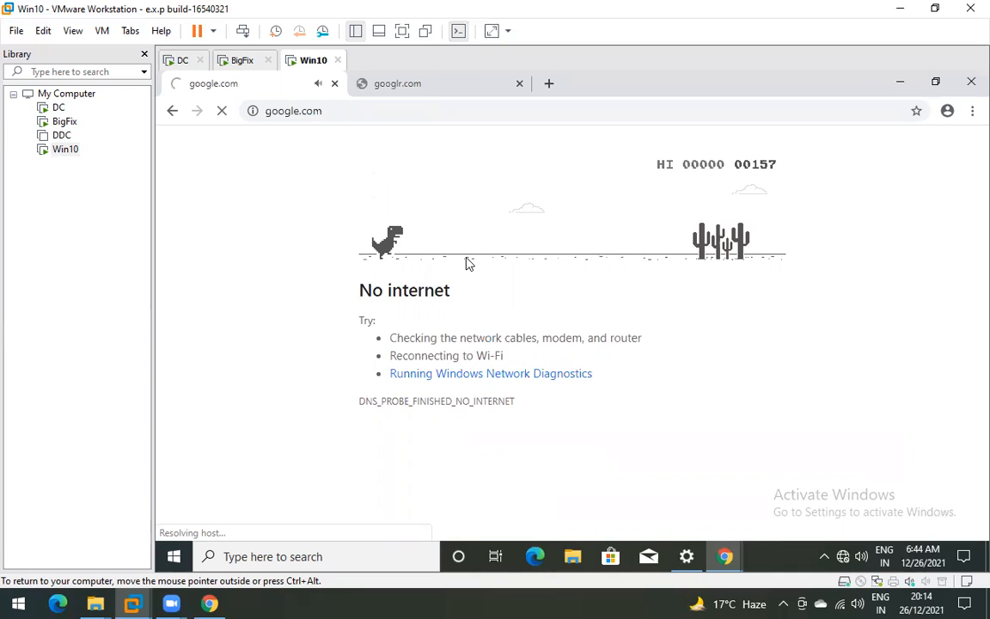
key(space)
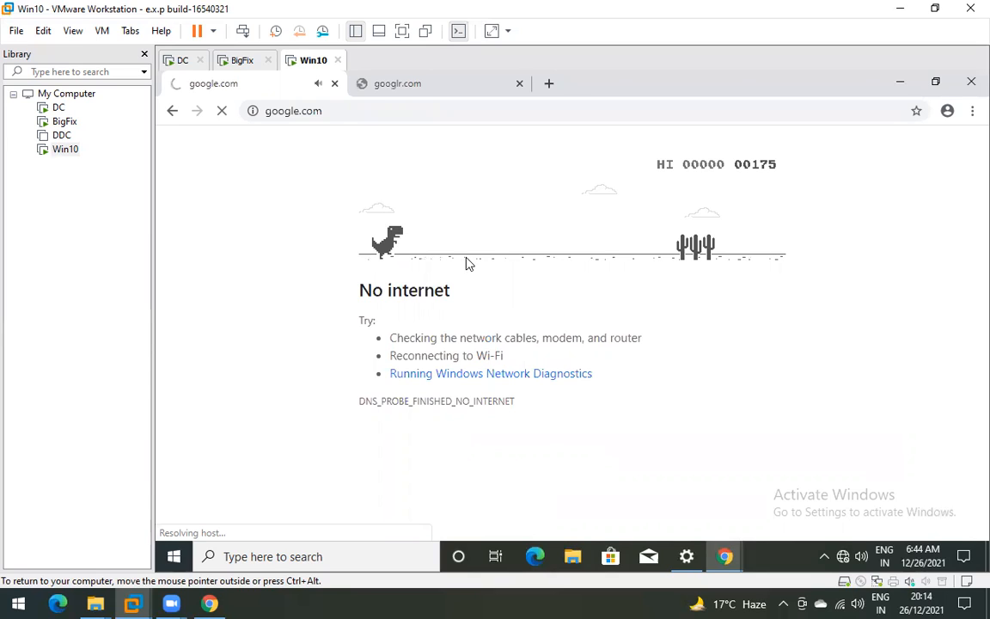
key(space)
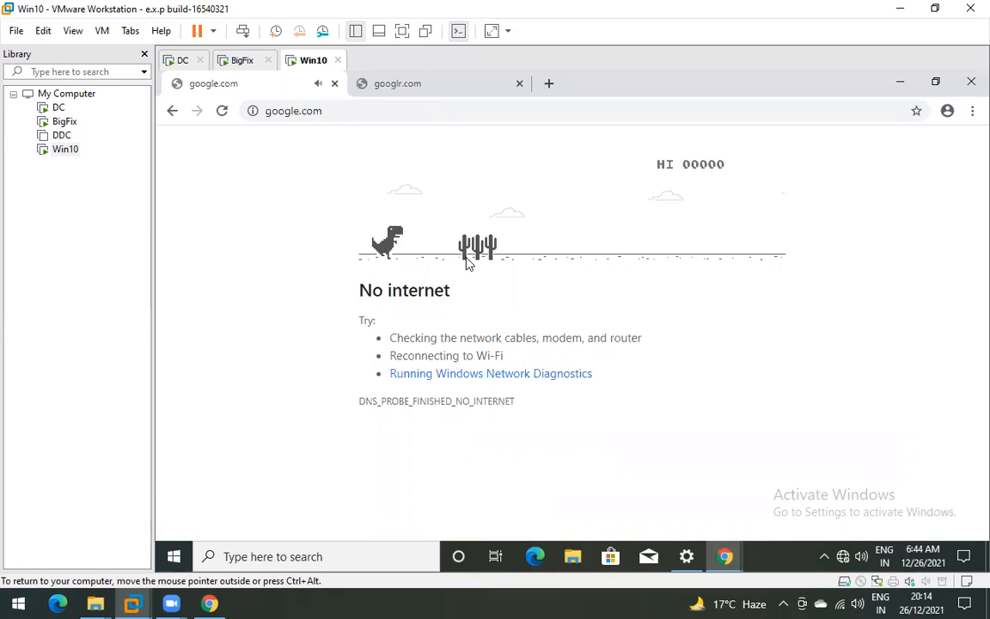
key(space)
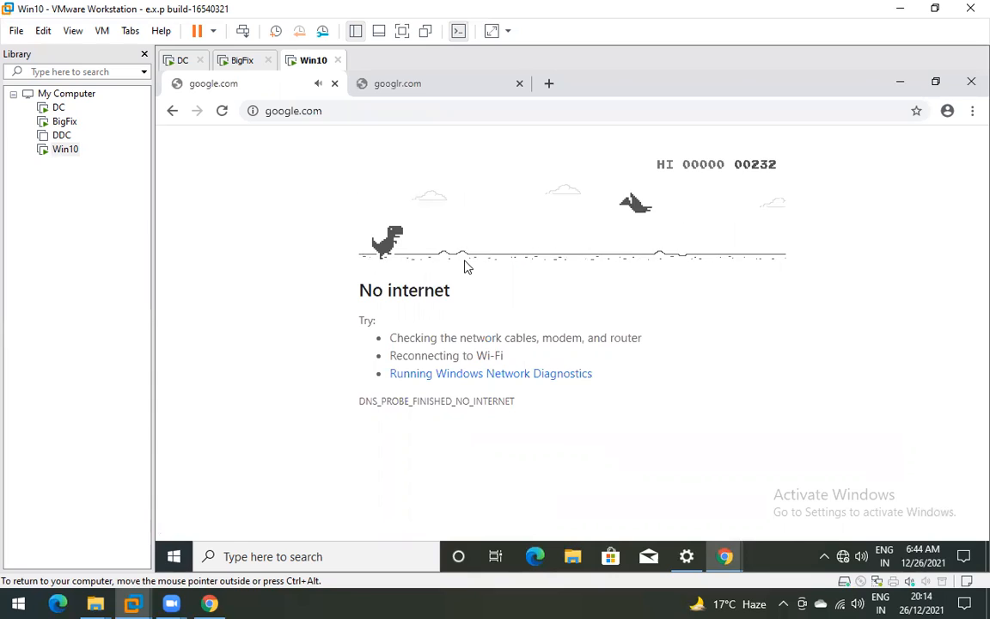
key(space)
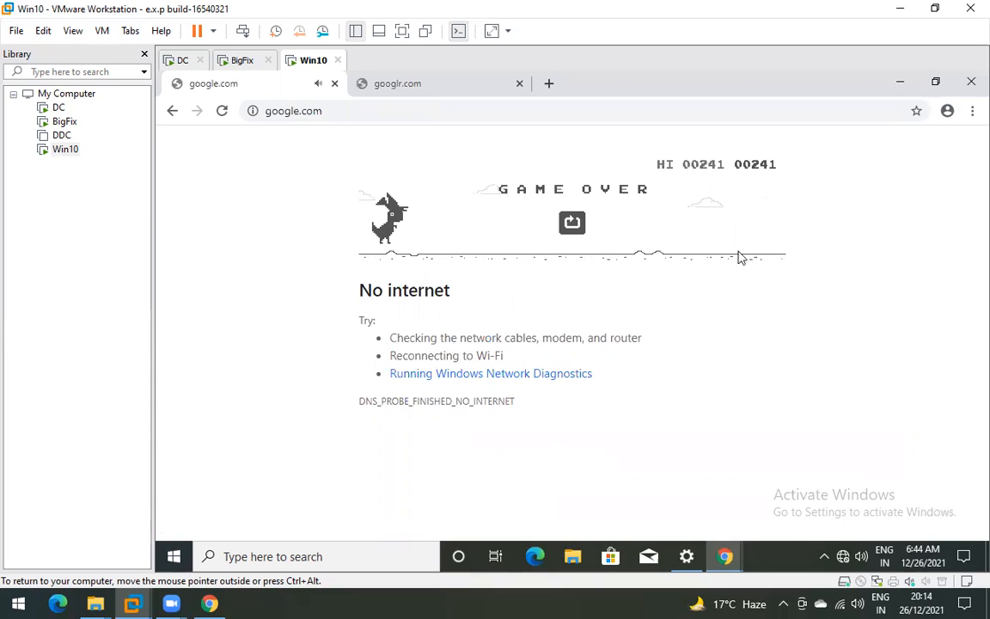
- Close the googlr.com and google.com tabs and switch to the BigFix VM
click(416, 85)
click(266, 93)
click(391, 86)
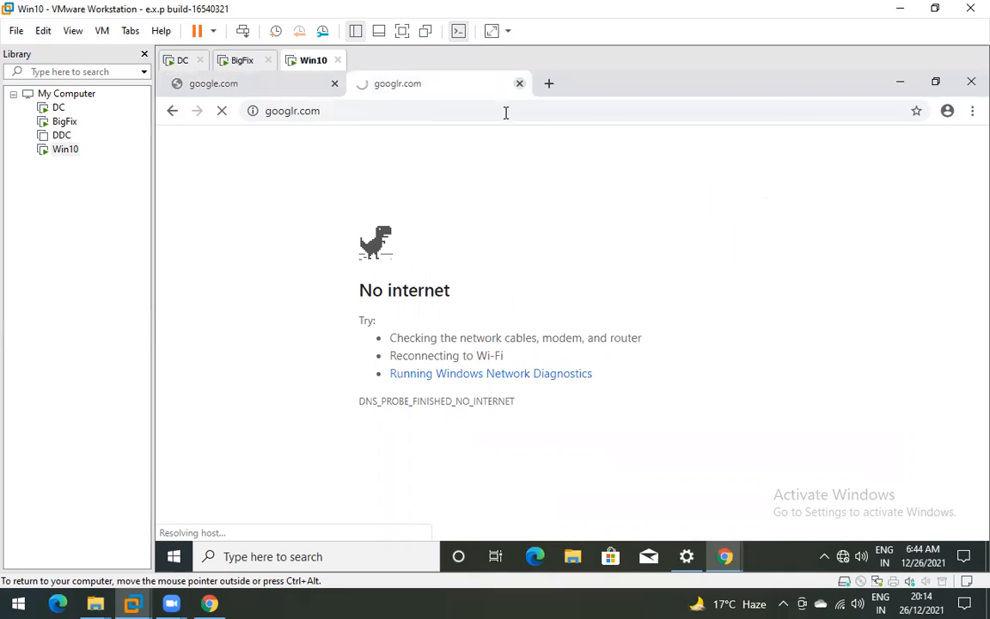
click(519, 83)
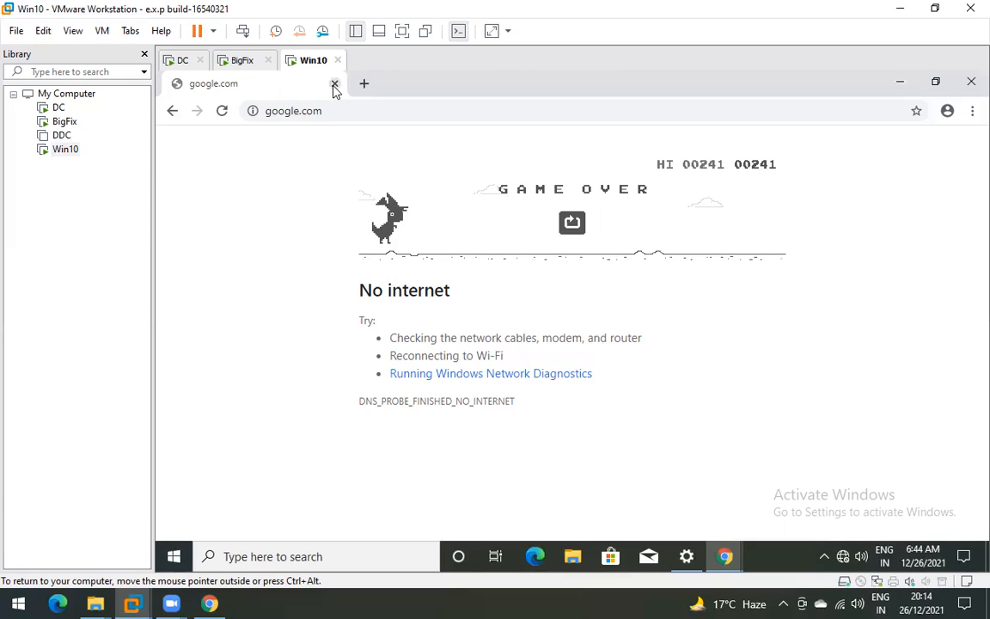
click(335, 85)
click(239, 60)
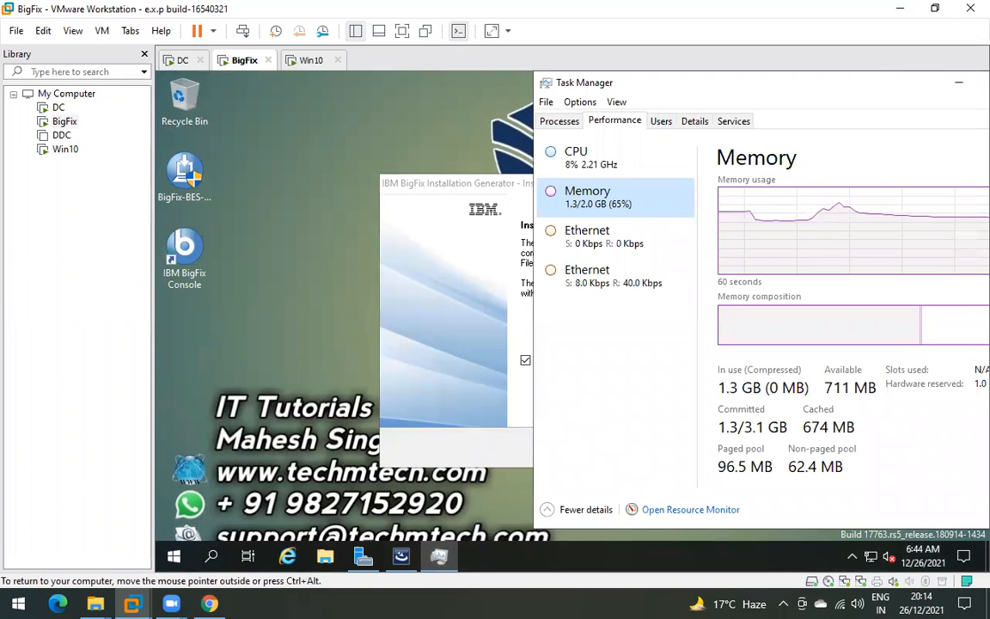
- Finish the BigFix Installation Generator setup and reposition the Installation Guide window
drag(421, 183, 291, 161)
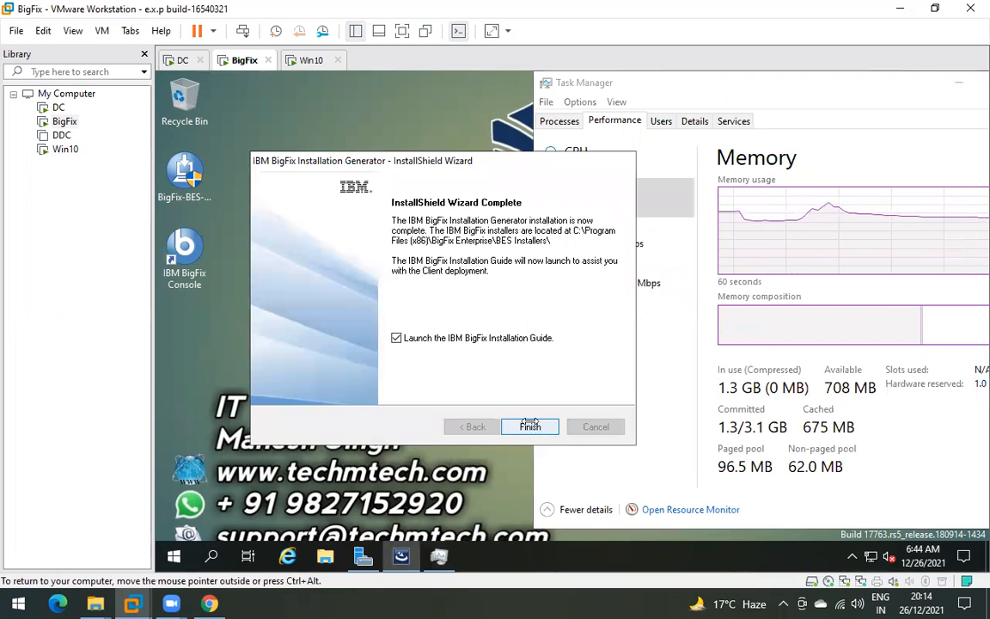
click(531, 426)
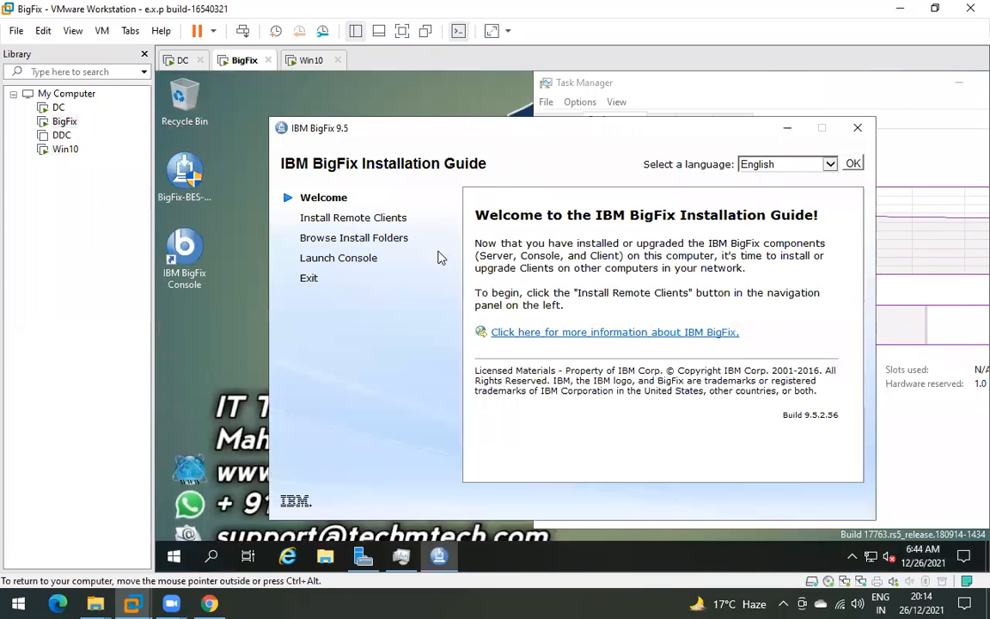
drag(516, 135, 413, 117)
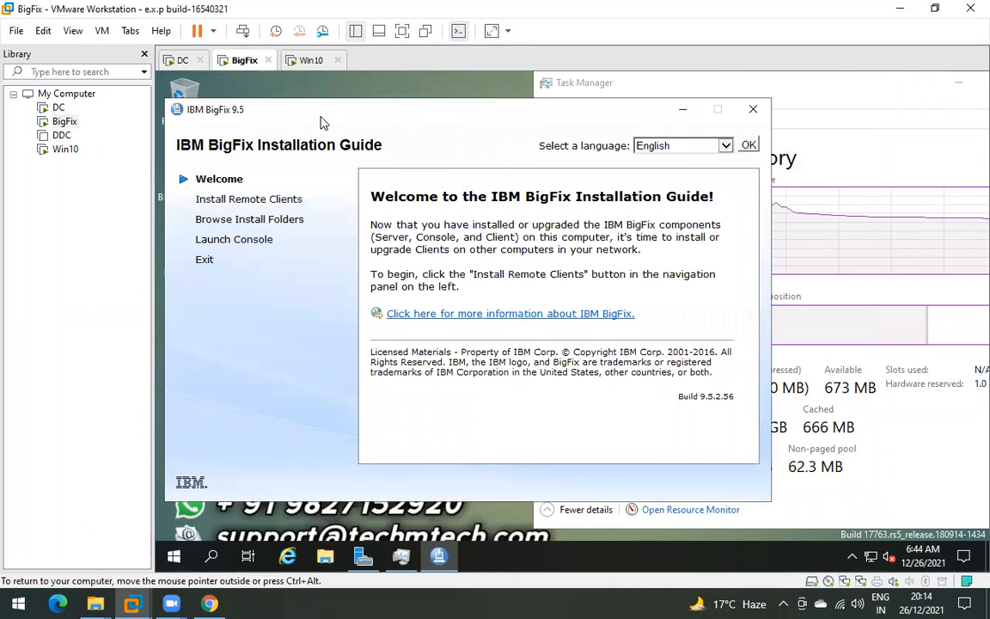
drag(335, 110, 361, 98)
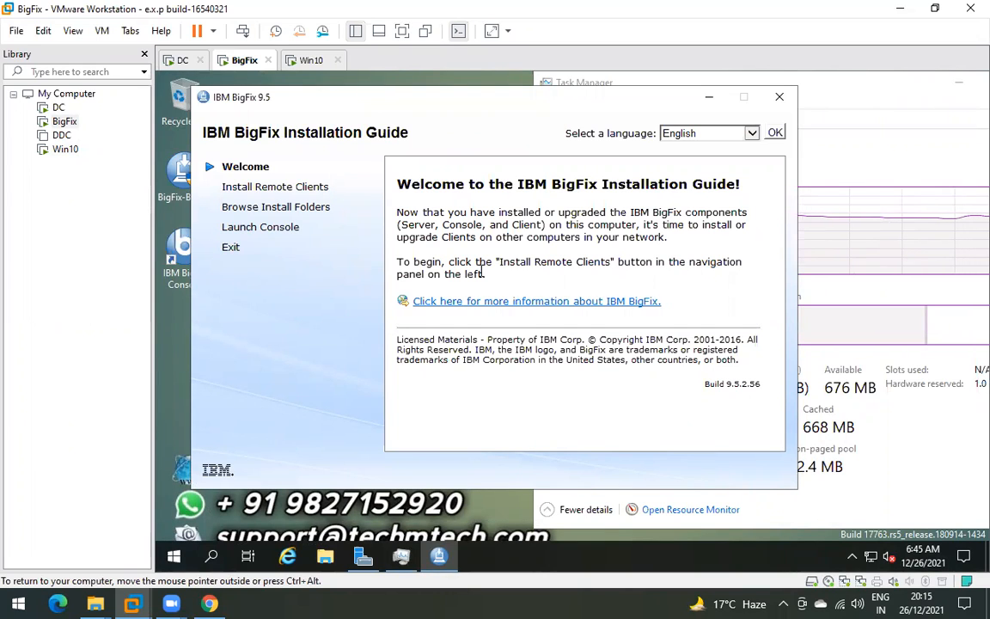
- Check the second Ethernet adapter's throughput in Task Manager, then highlight the Installation Guide's welcome text
click(844, 147)
click(606, 274)
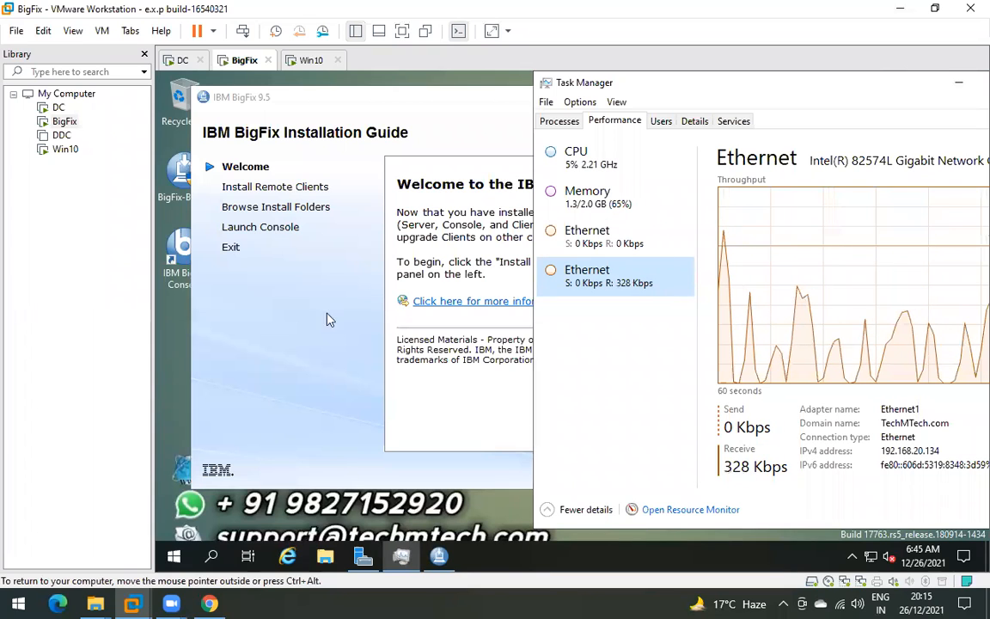
click(399, 342)
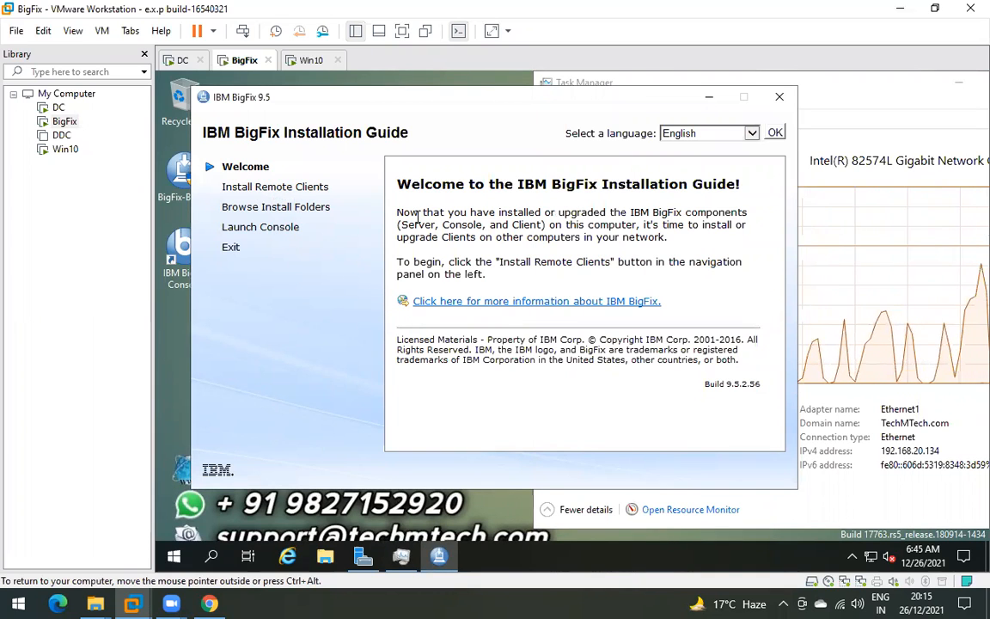
drag(406, 218, 667, 302)
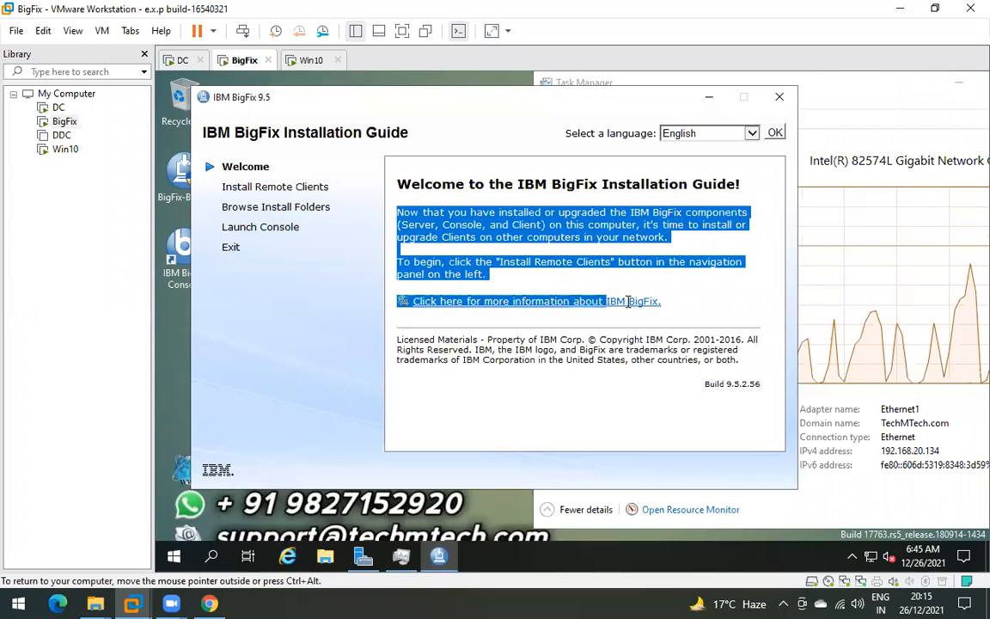
click(690, 246)
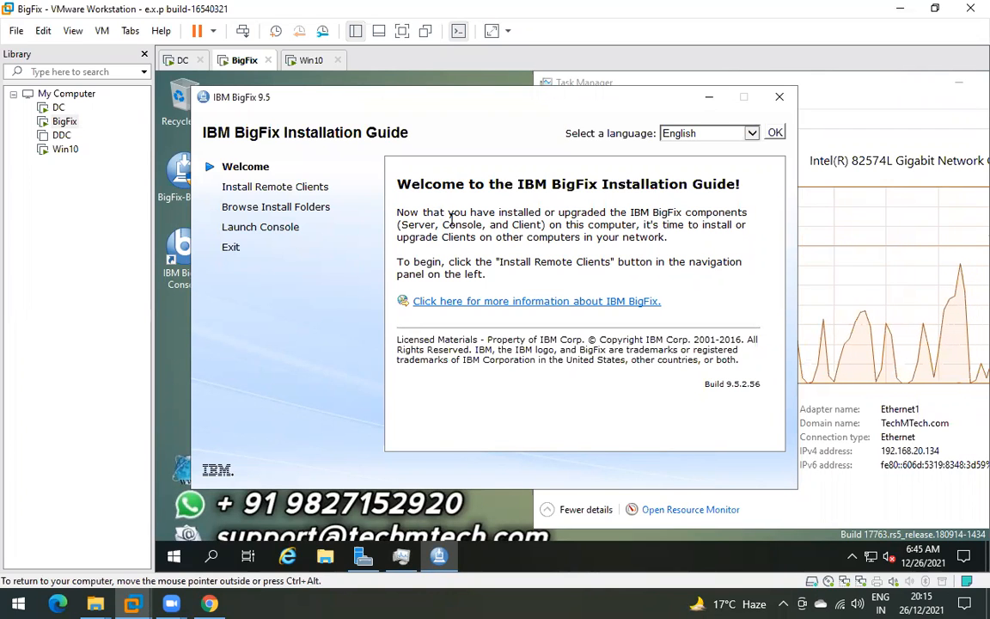
- Open Install Remote Clients, launch then cancel the Client Deployment Wizard, and switch to the Win10 VM
click(249, 187)
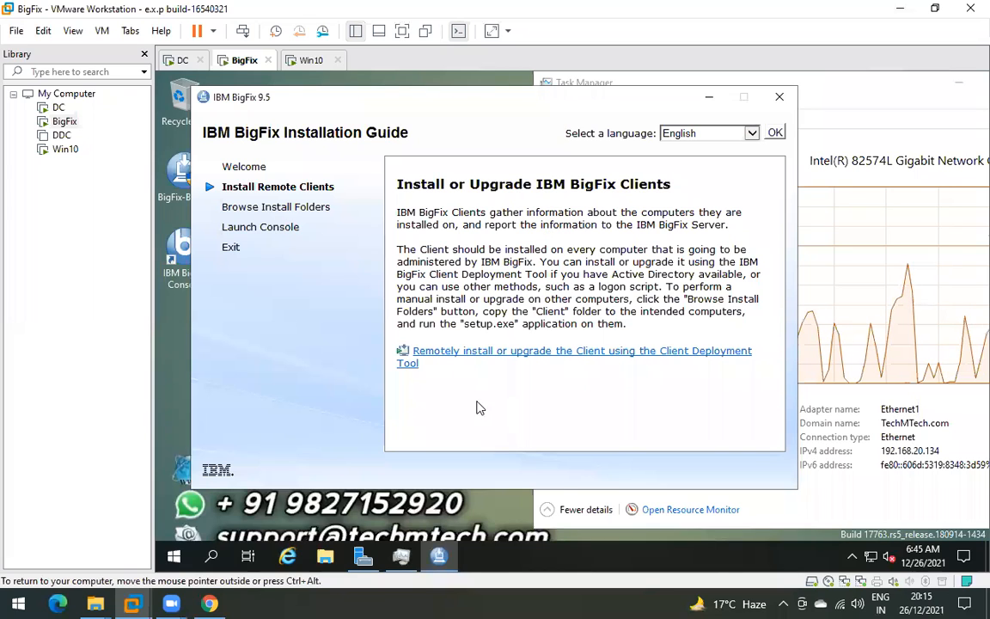
click(517, 358)
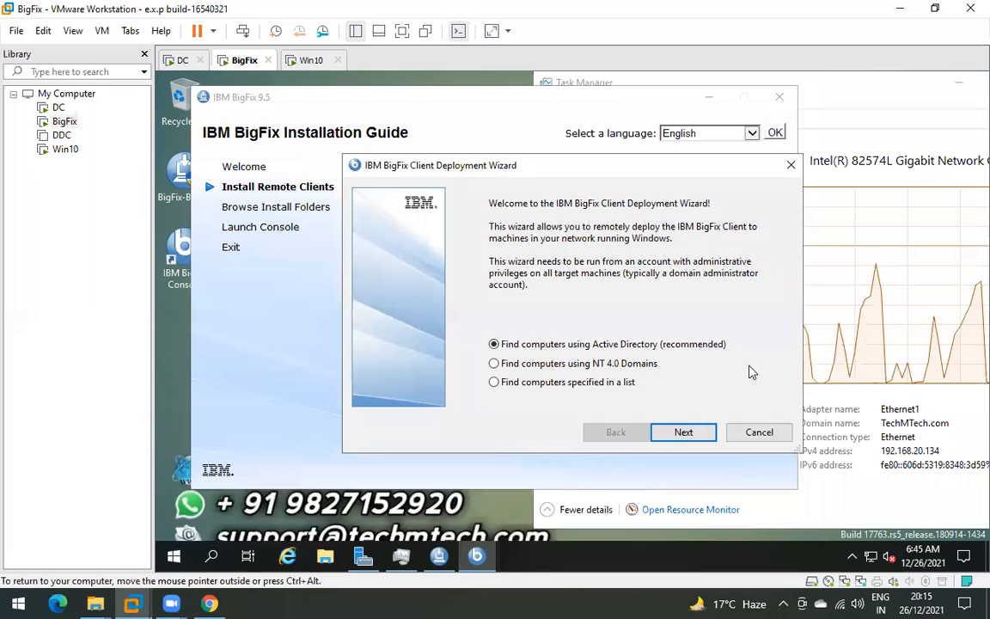
click(761, 440)
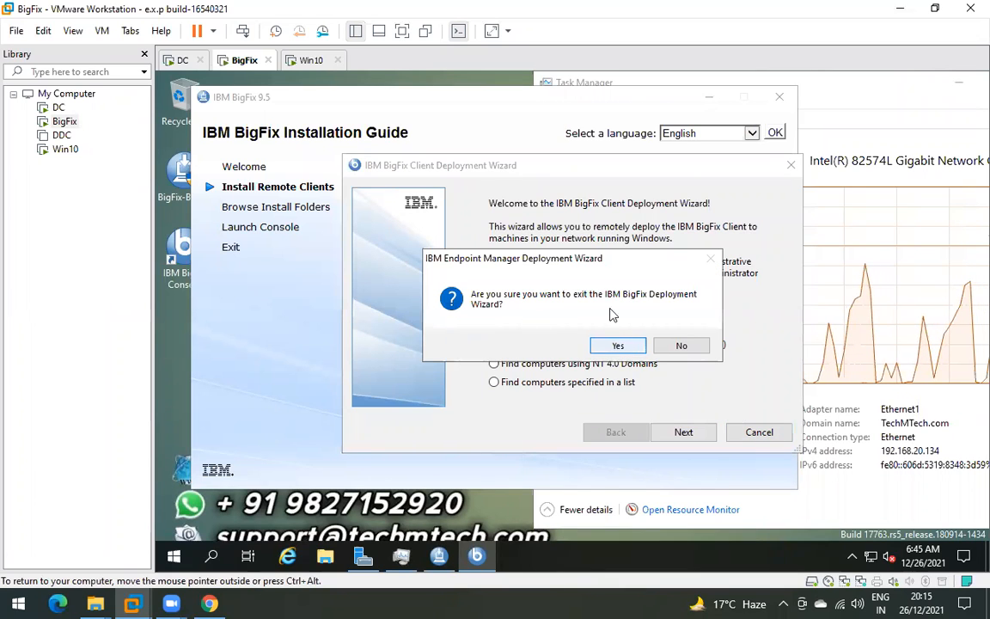
click(623, 344)
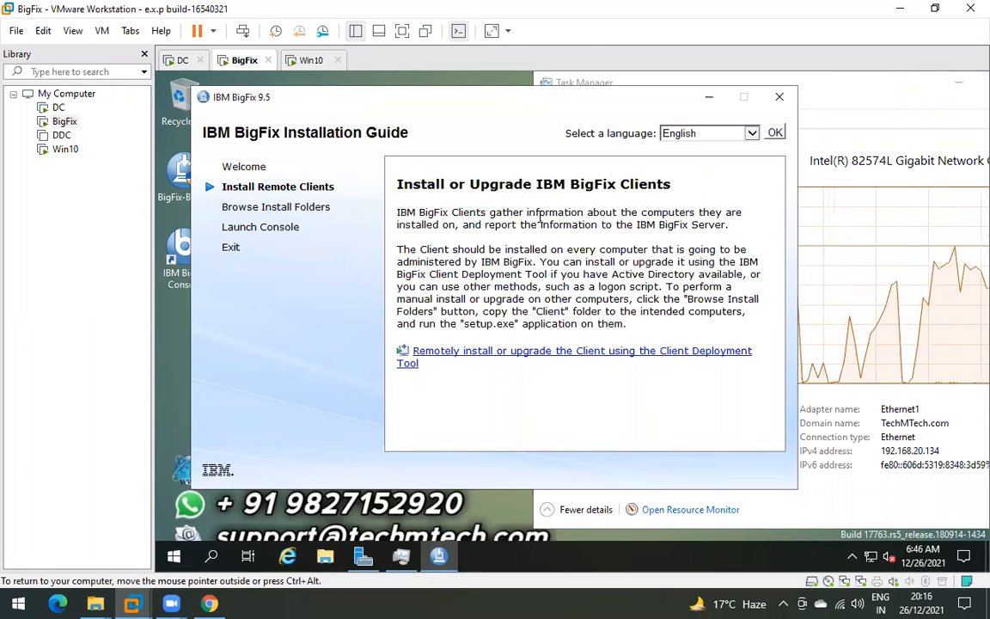
click(288, 62)
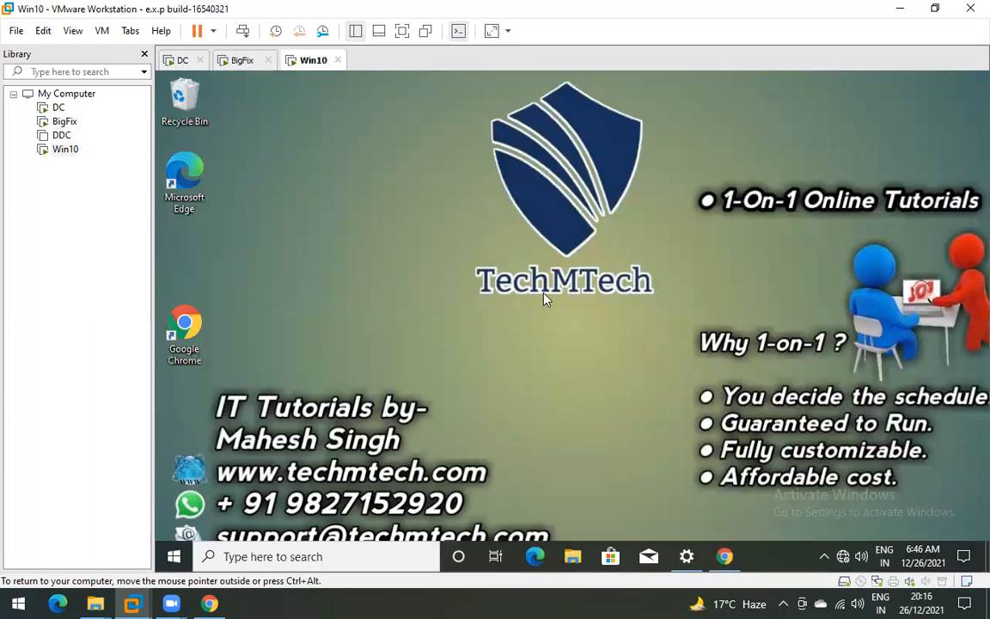
- Refresh the Win10 desktop so the Google Chrome shortcut appears above Microsoft Edge
right_click(549, 220)
click(593, 269)
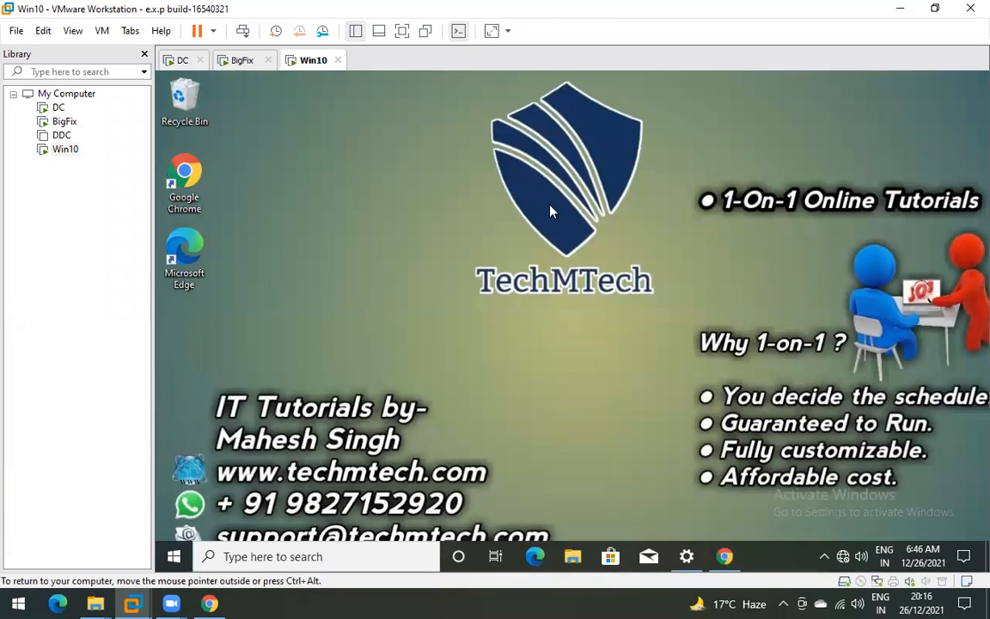
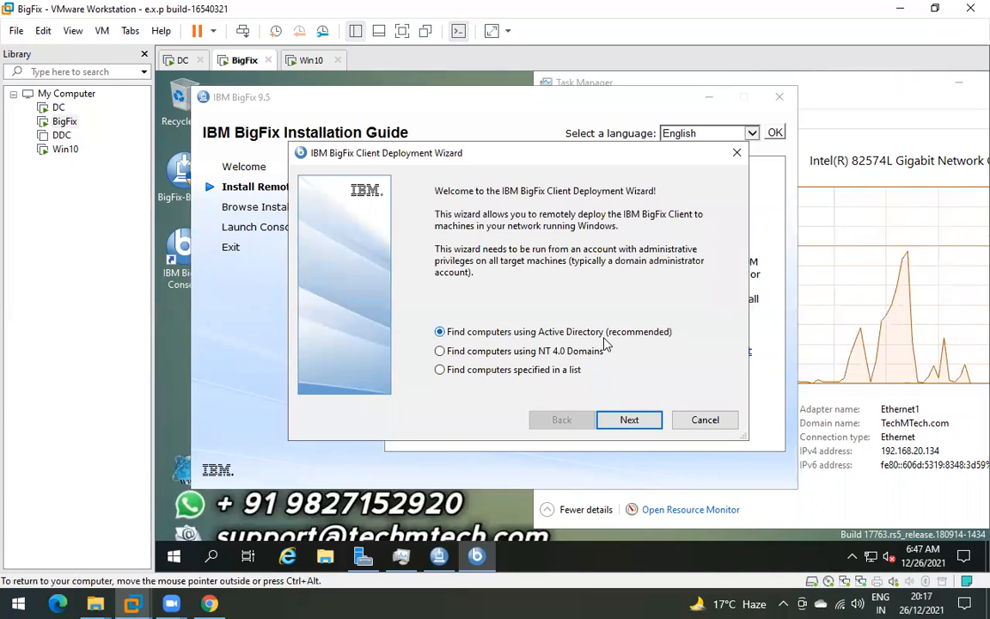
- Advance the BigFix Client Deployment Wizard to its domain account credentials page
click(308, 61)
click(226, 60)
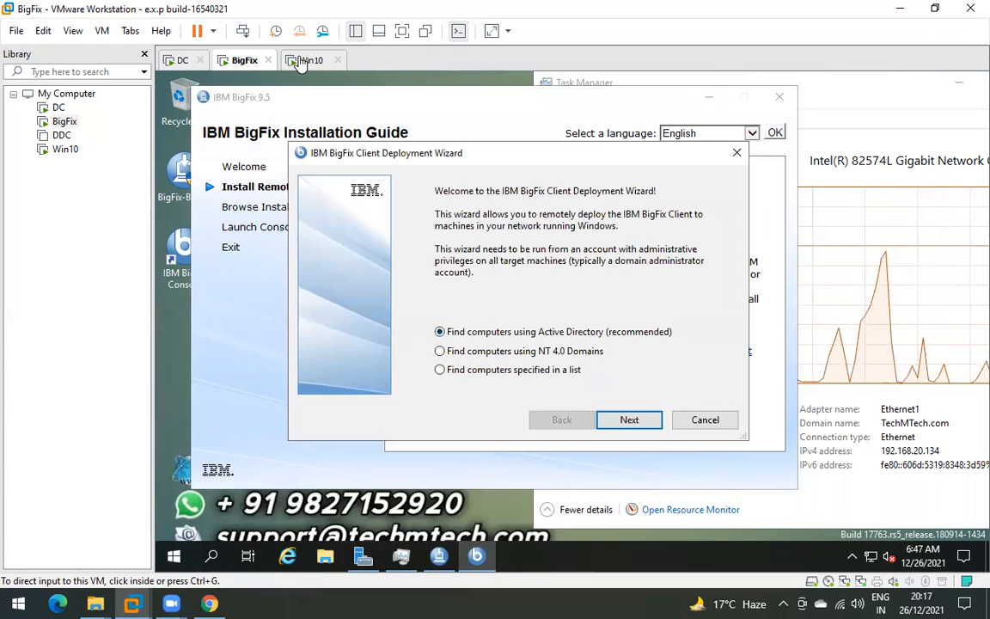
click(301, 60)
click(245, 61)
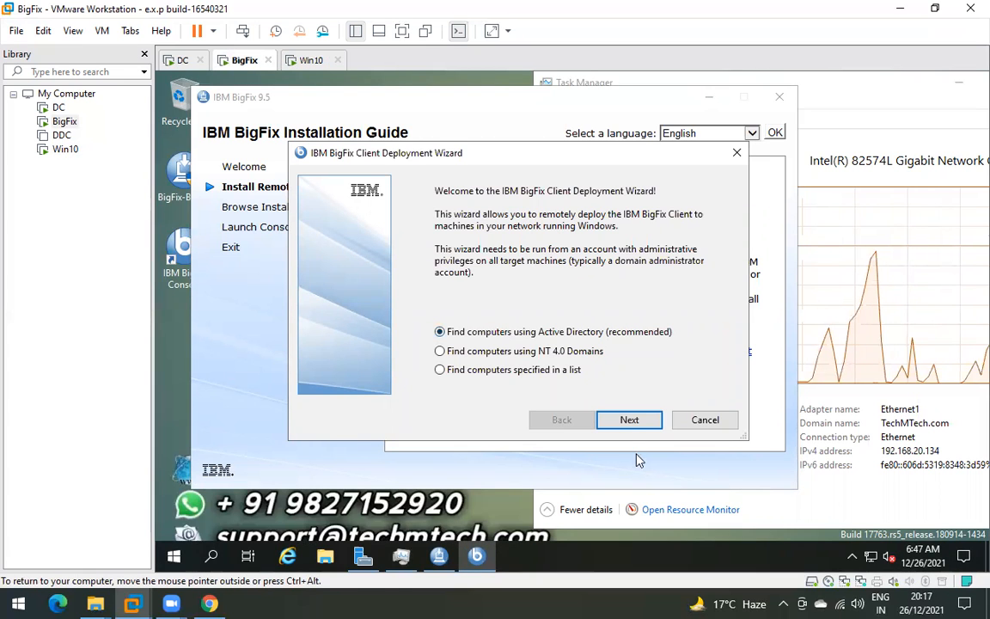
click(630, 420)
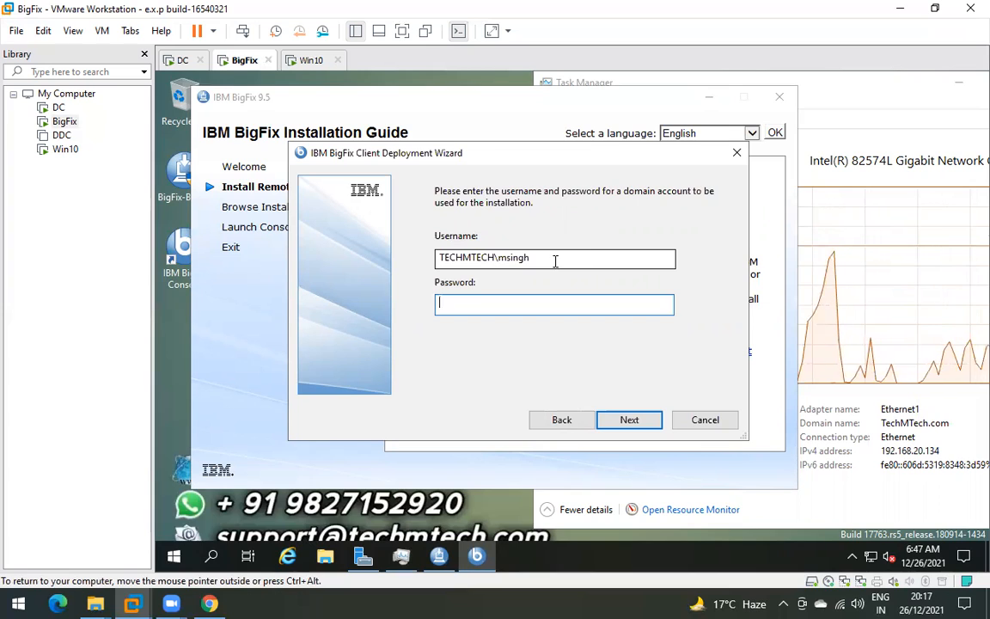
click(549, 258)
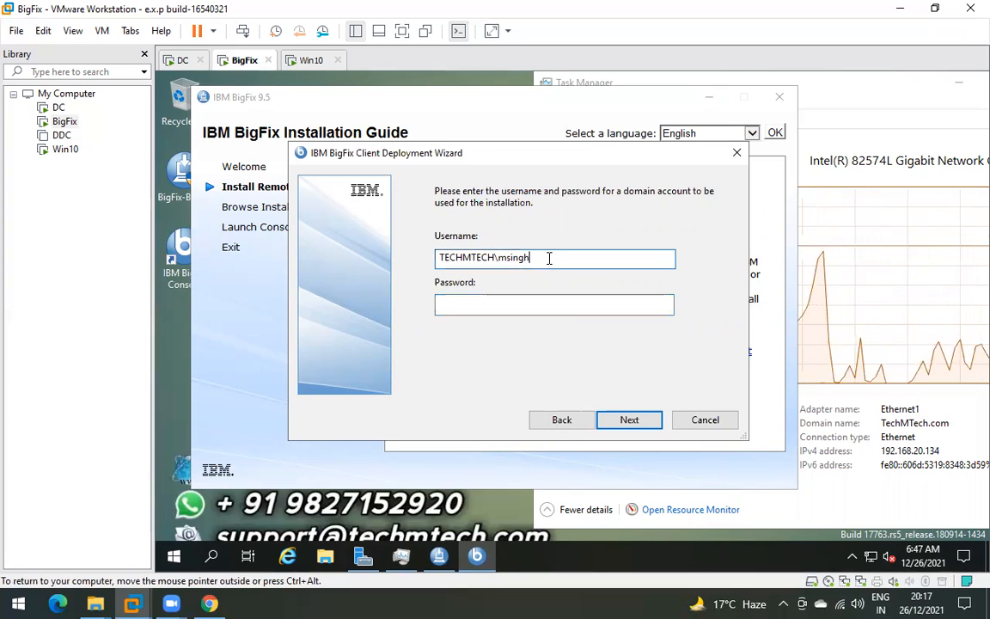
- Check the signed-in account name from the guest's Start menu, then return to the wizard
click(174, 557)
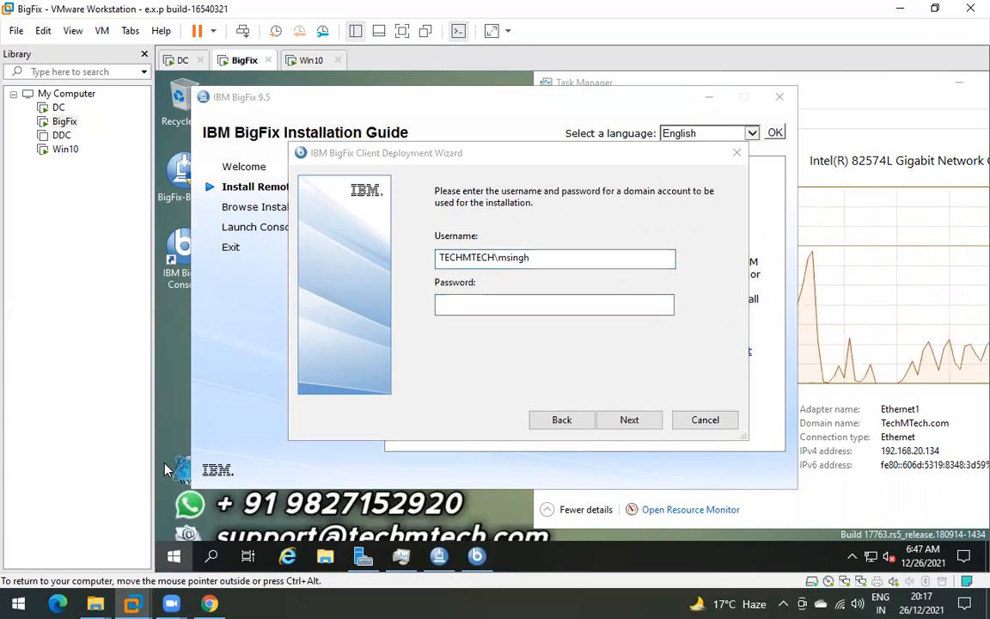
click(173, 374)
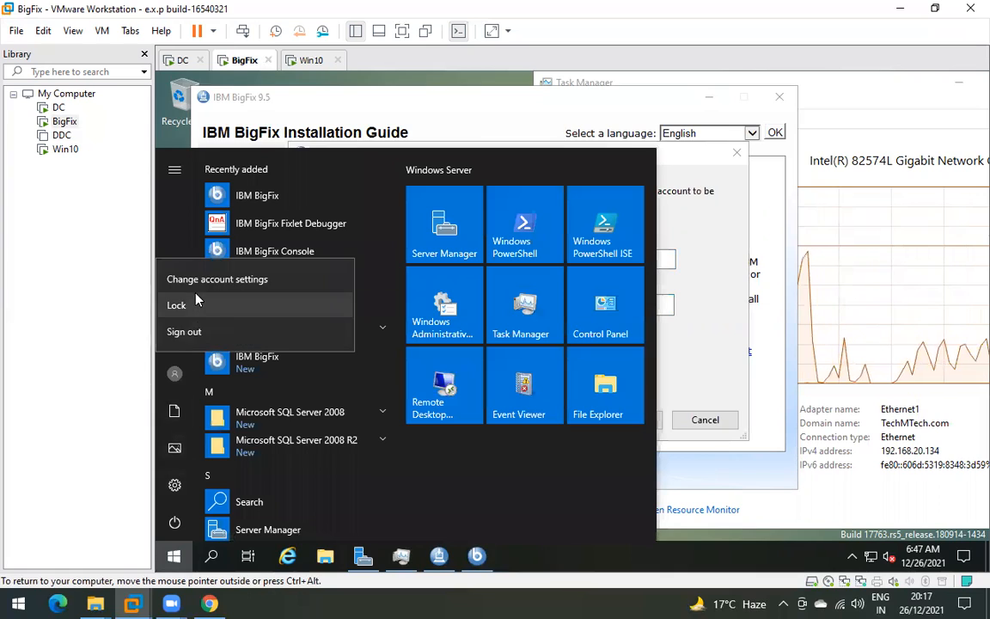
click(176, 378)
click(176, 381)
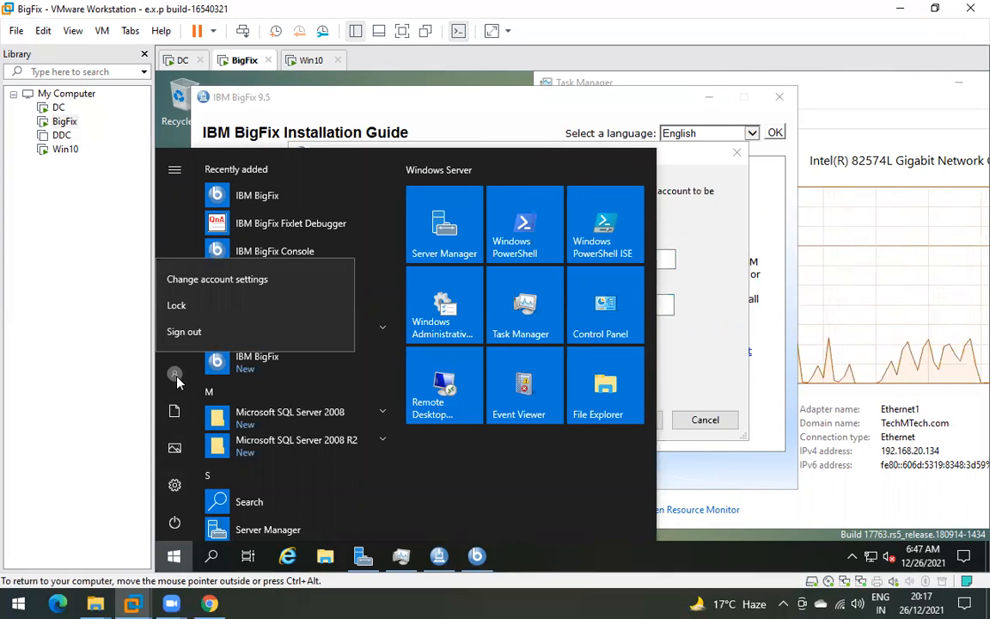
click(176, 381)
click(174, 172)
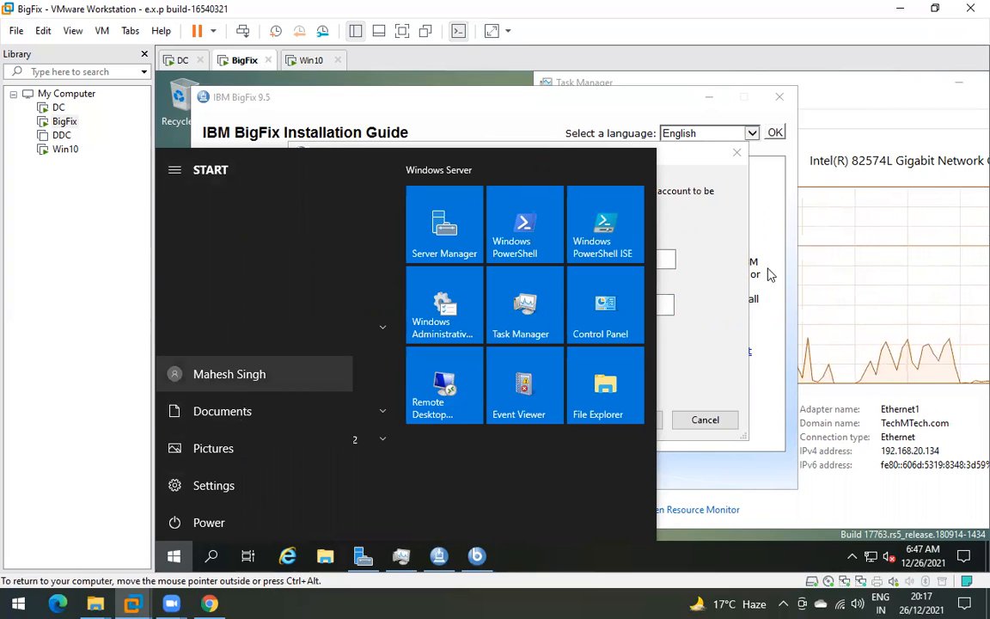
click(694, 247)
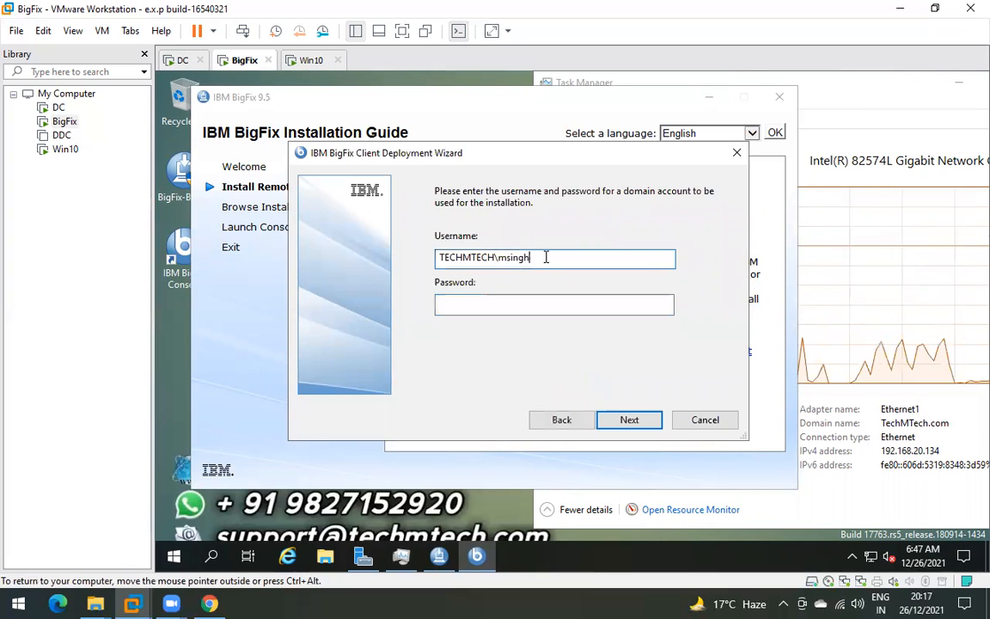
- Enter the domain account's password in the wizard's Password field
click(509, 302)
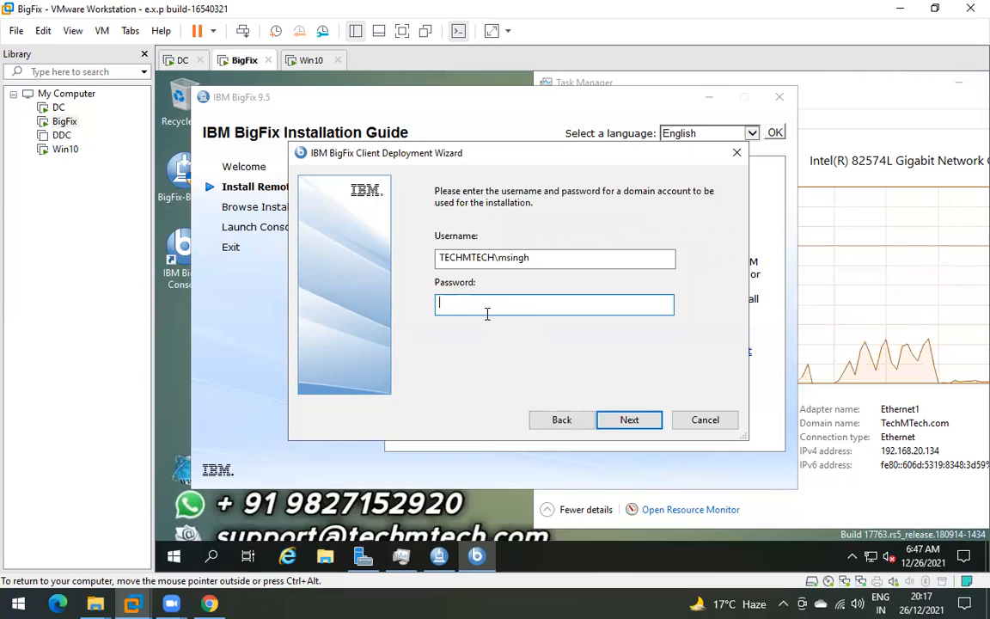
click(535, 258)
click(500, 303)
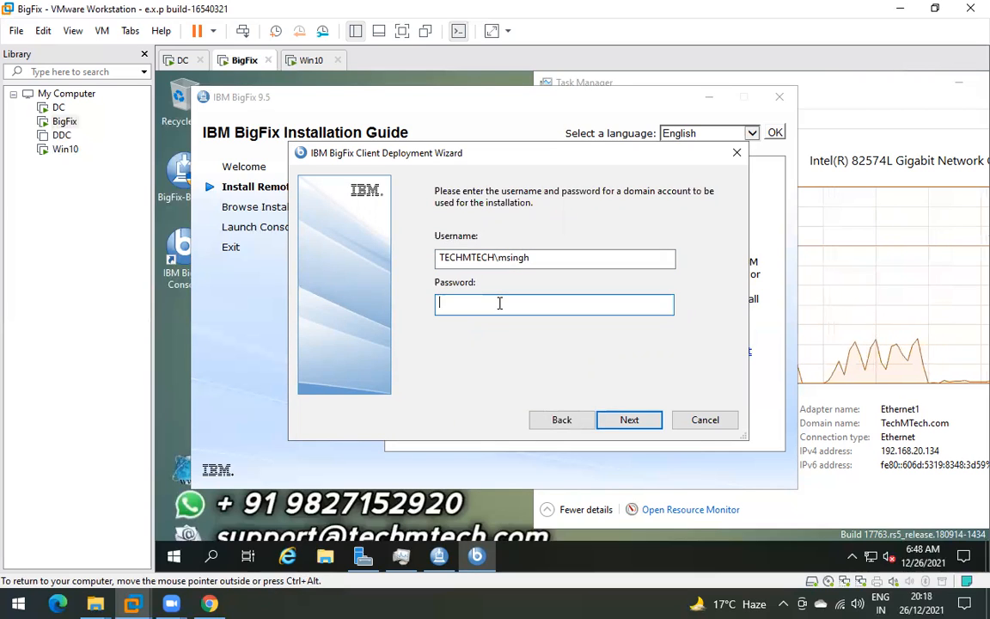
text(ss)
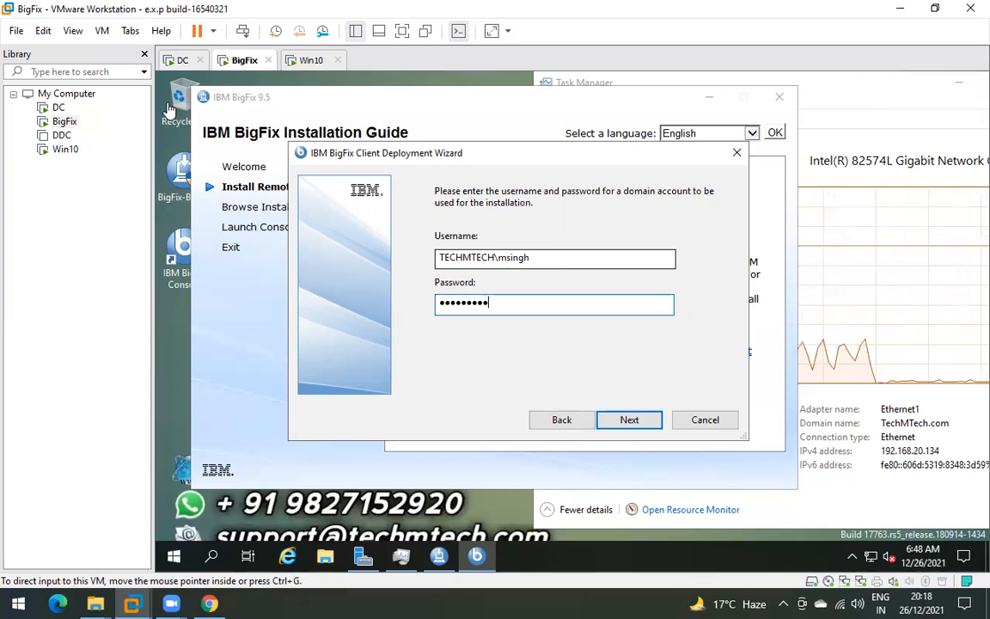
- Sign in to the DC server with the administrator password
click(58, 108)
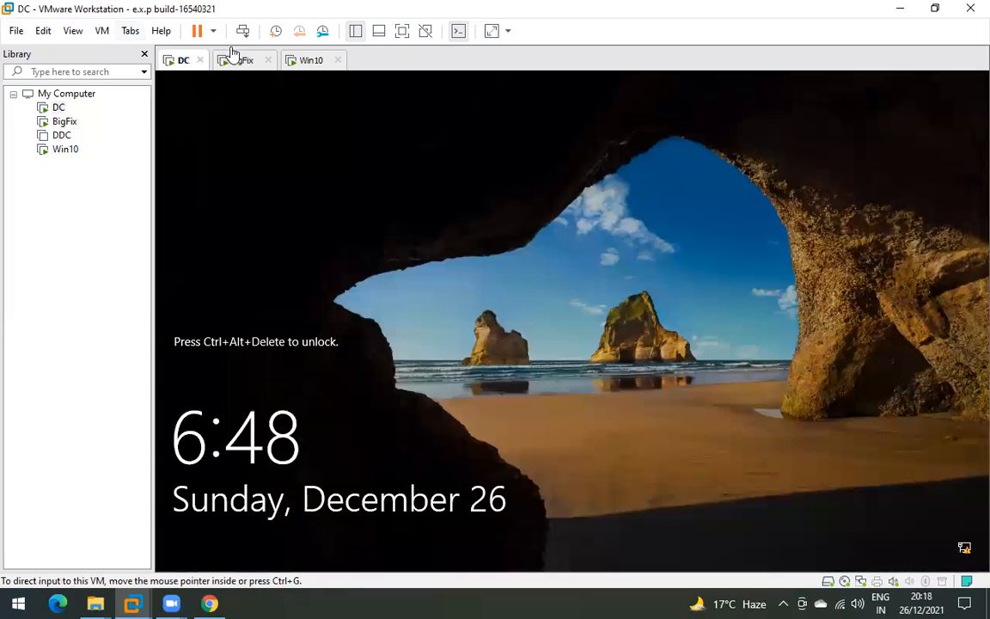
click(244, 32)
click(530, 387)
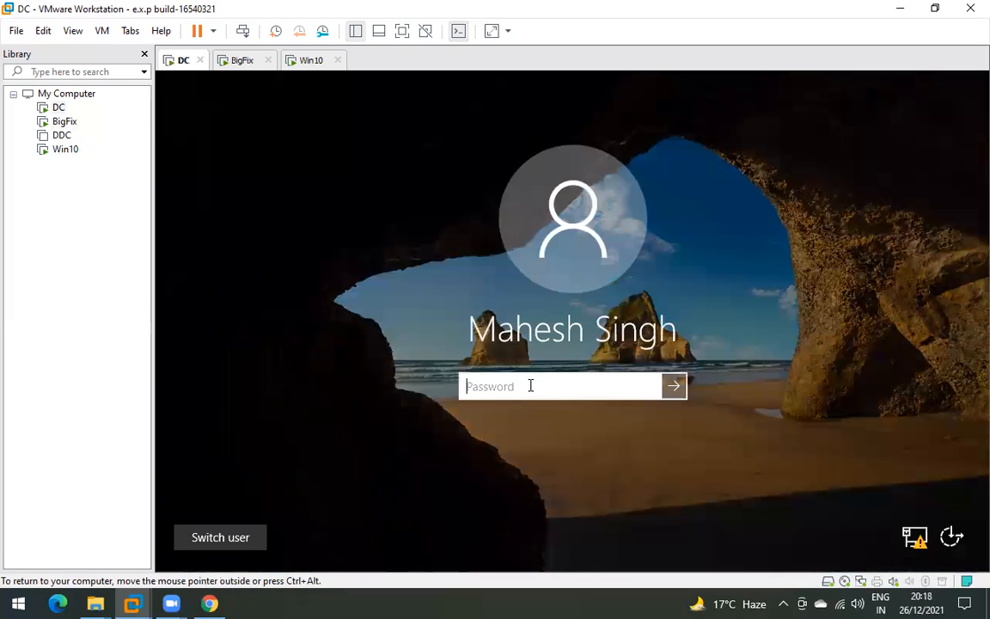
text(••••••••••)
key(Return)
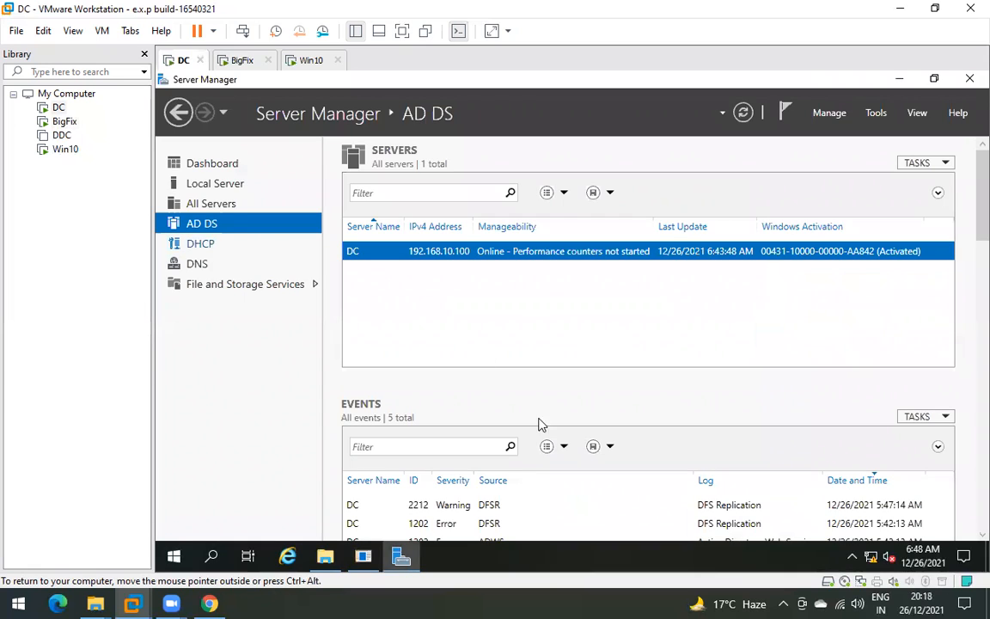
- Open Active Directory Users and Computers and browse the TechMTech.com Users container
click(876, 112)
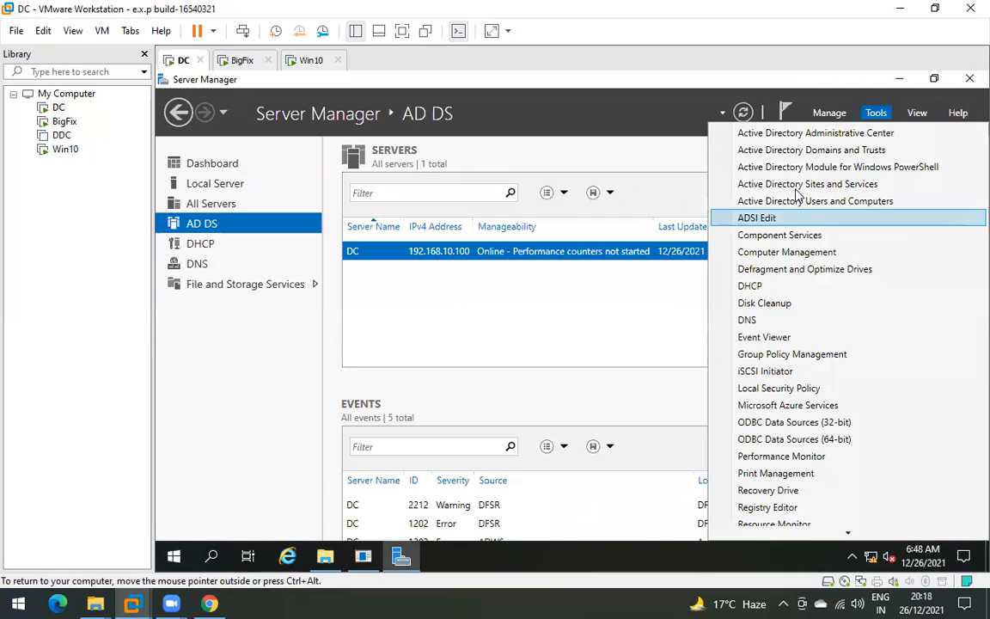
click(722, 199)
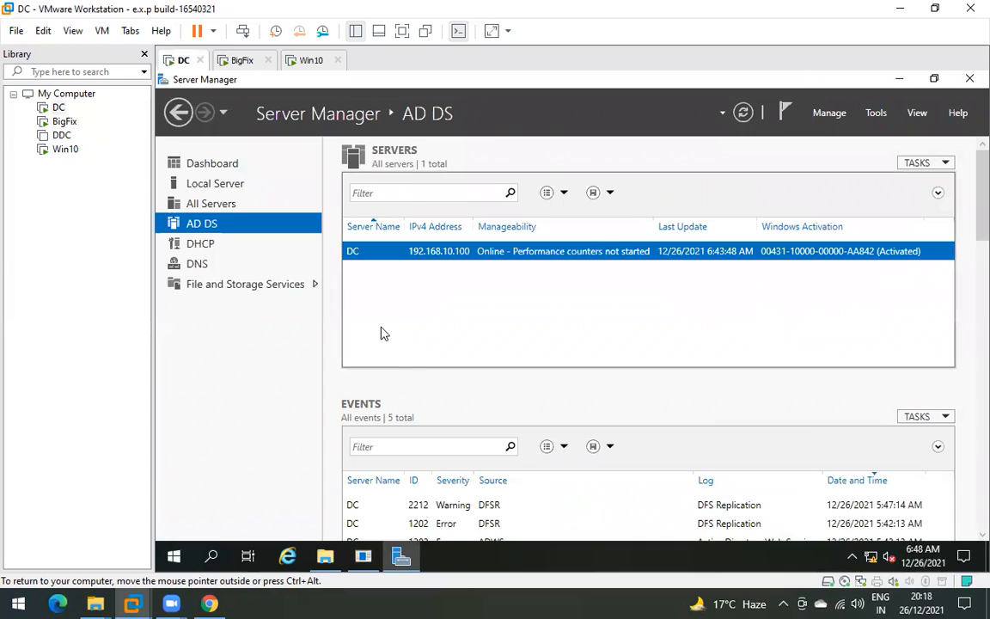
double_click(284, 225)
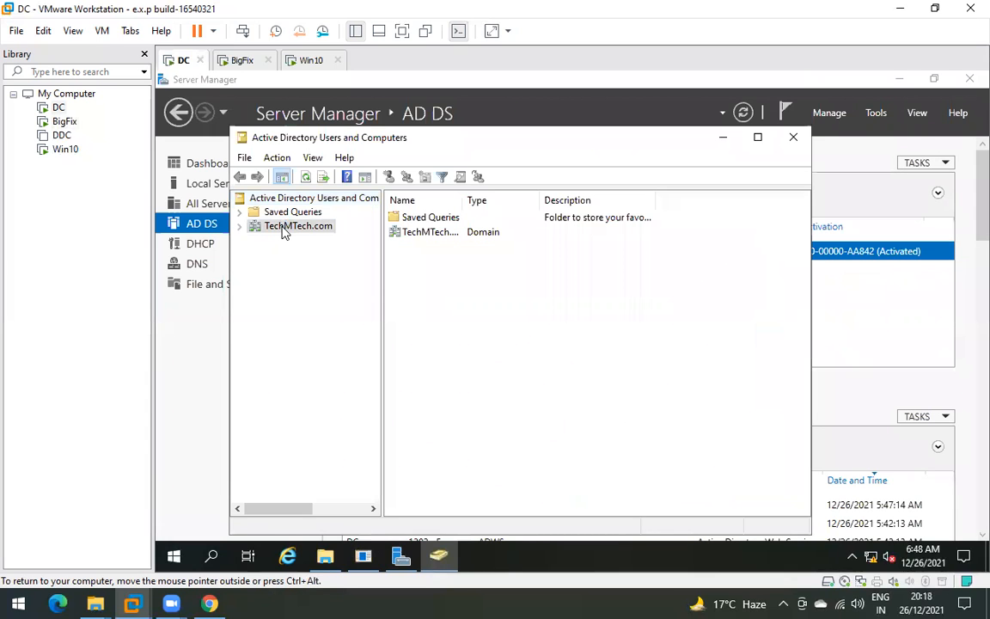
click(290, 311)
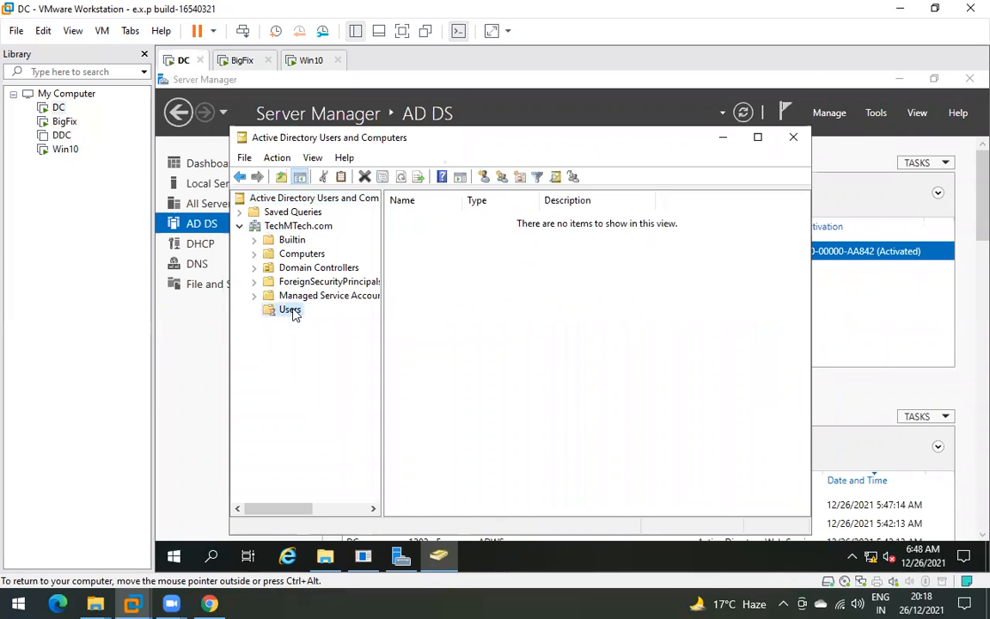
scroll(470, 416, down, 2)
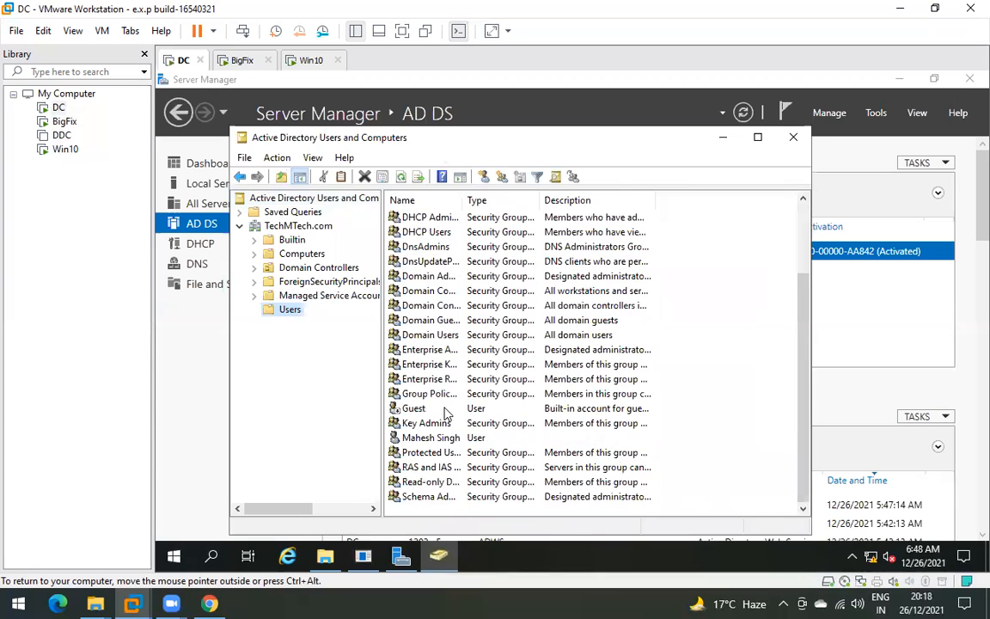
scroll(441, 430, up, 2)
scroll(435, 446, down, 2)
- Check the domain admin user's Member Of tab for Administrators and Domain Admins, then close
click(437, 440)
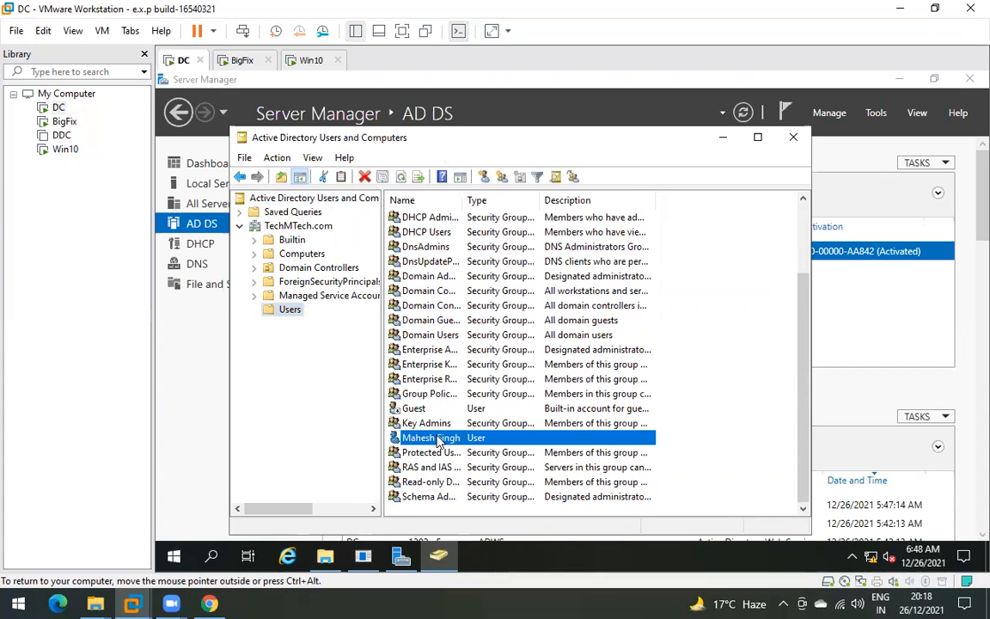
right_click(437, 441)
click(471, 398)
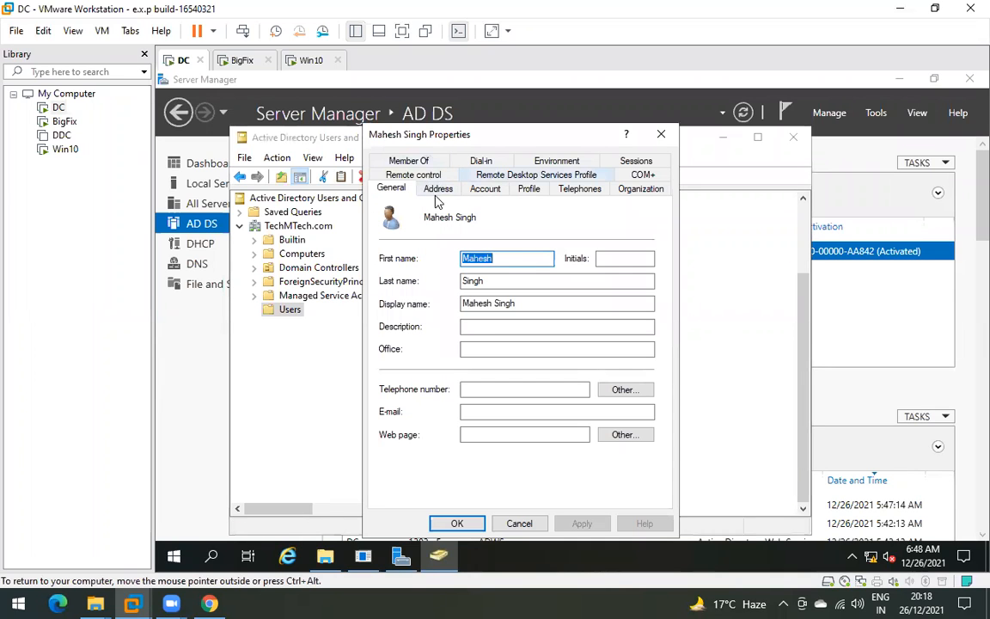
click(408, 161)
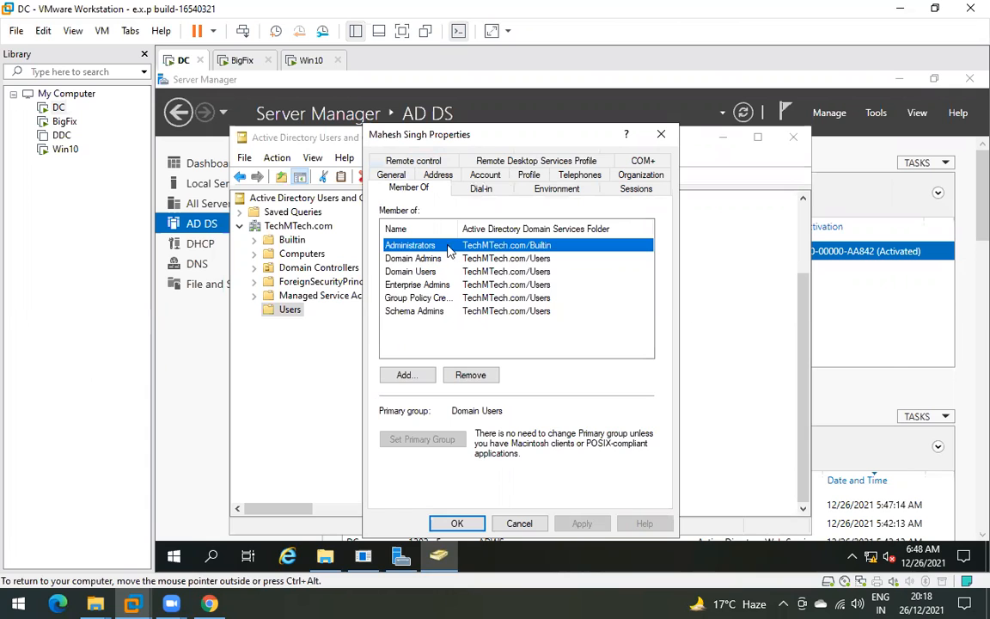
click(662, 136)
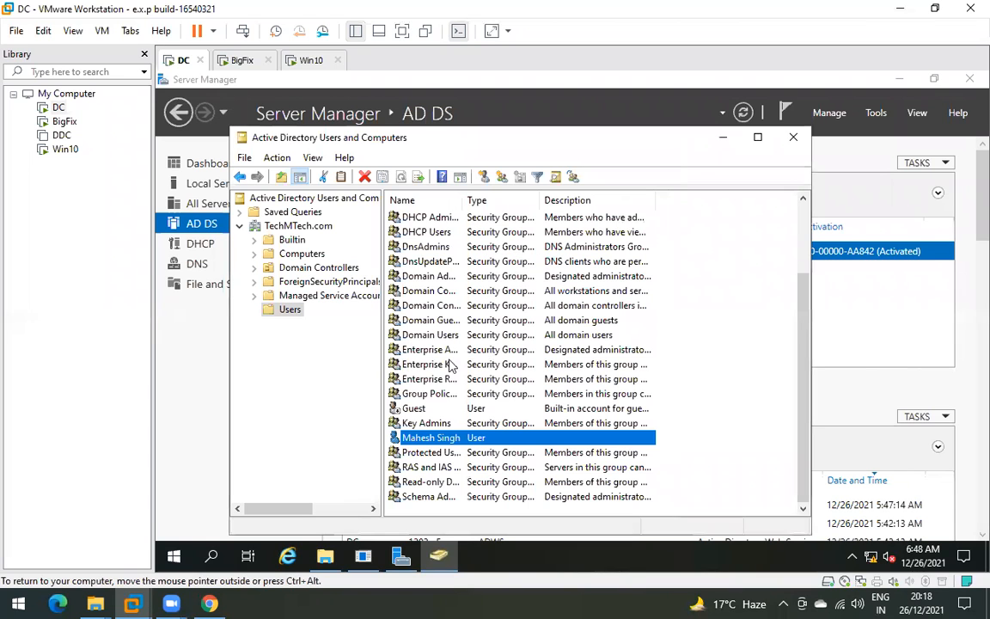
click(795, 137)
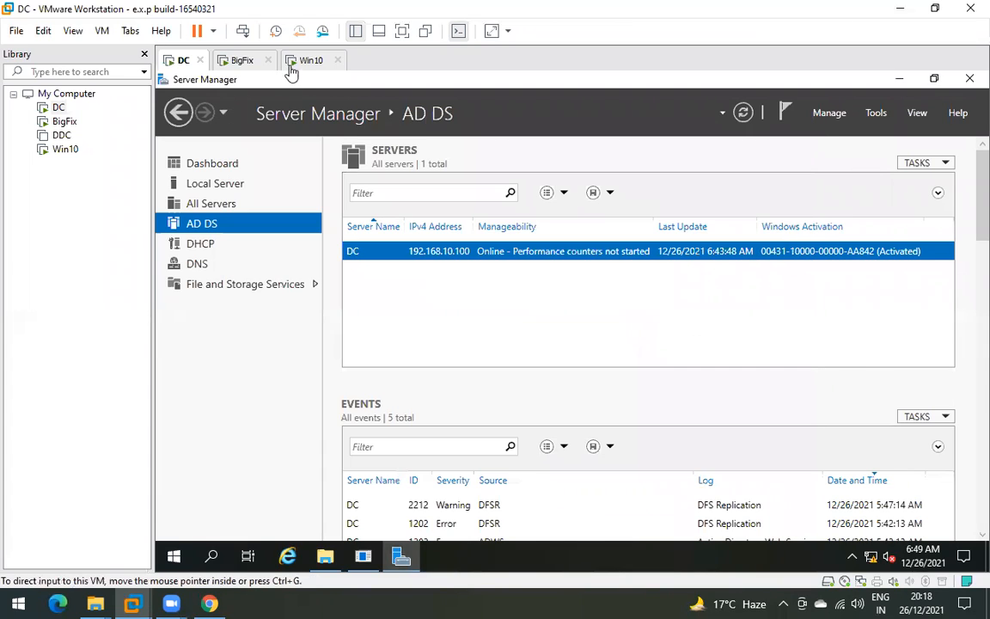
- Accept the credentials and target the whole TechMTech domain container instead of Domain Controllers
click(239, 61)
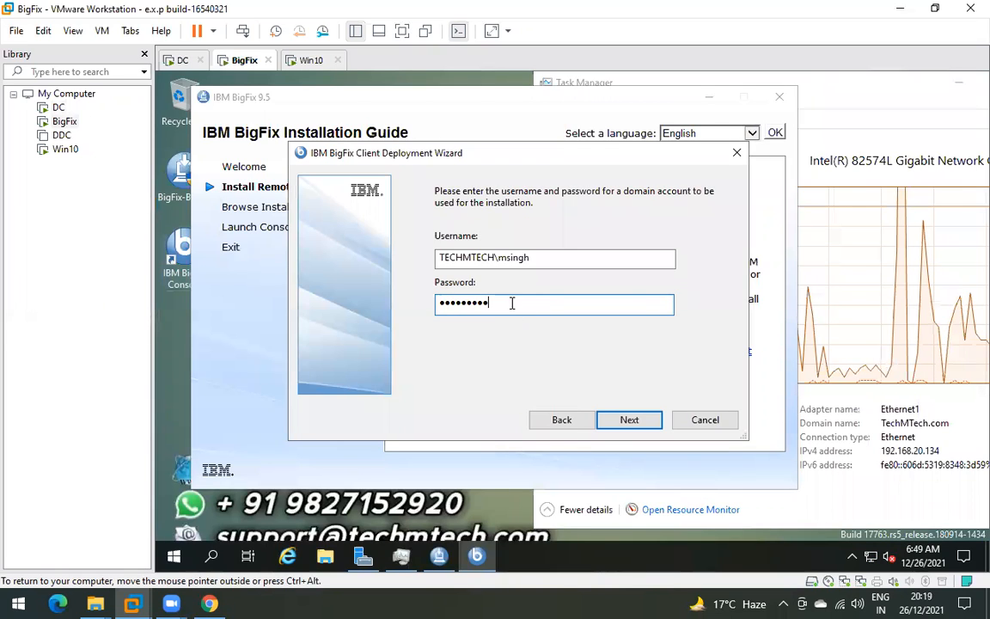
click(621, 419)
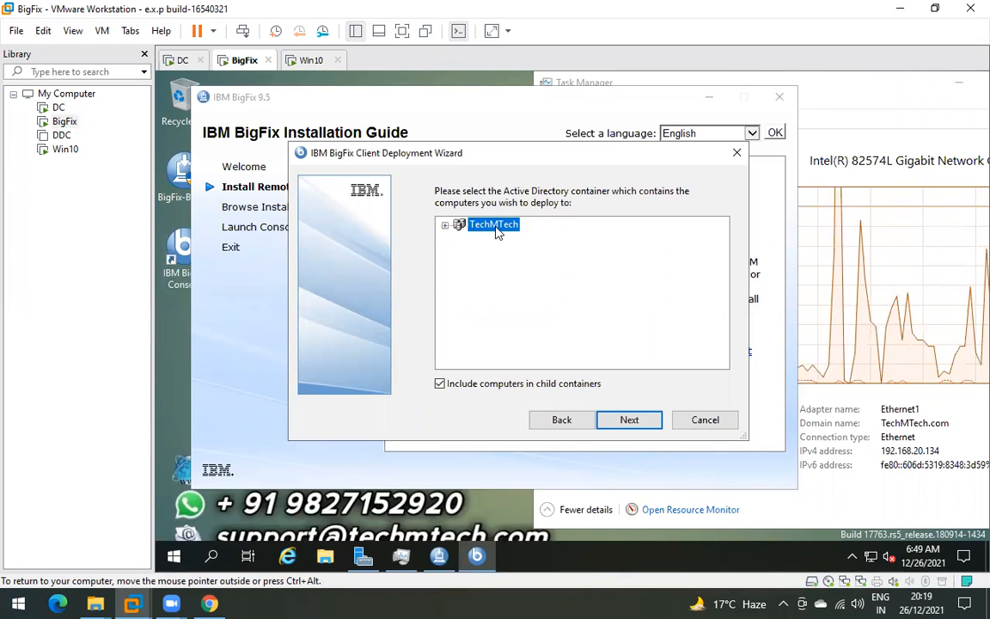
click(444, 225)
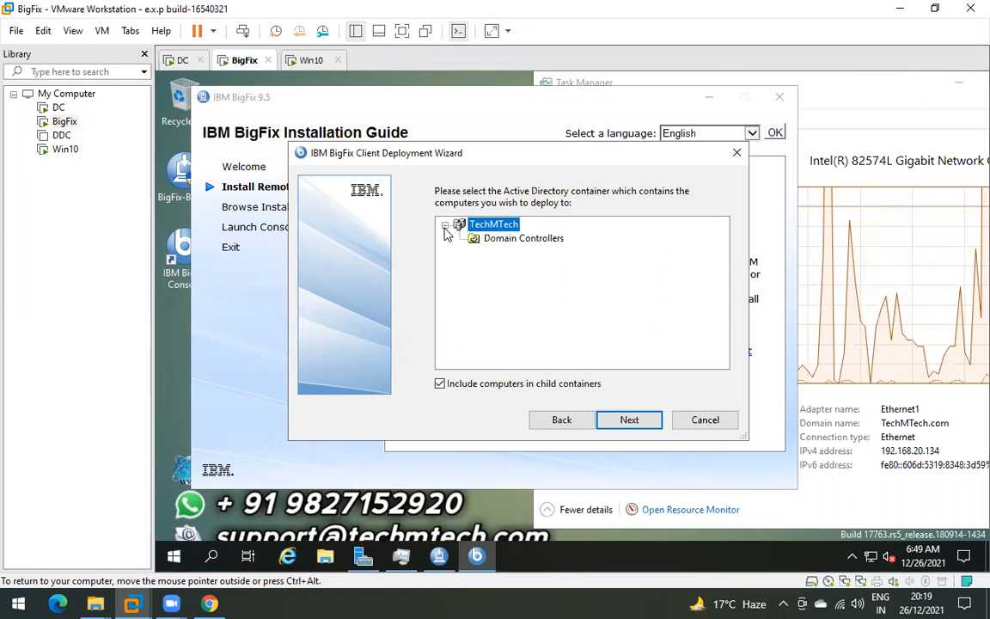
click(496, 241)
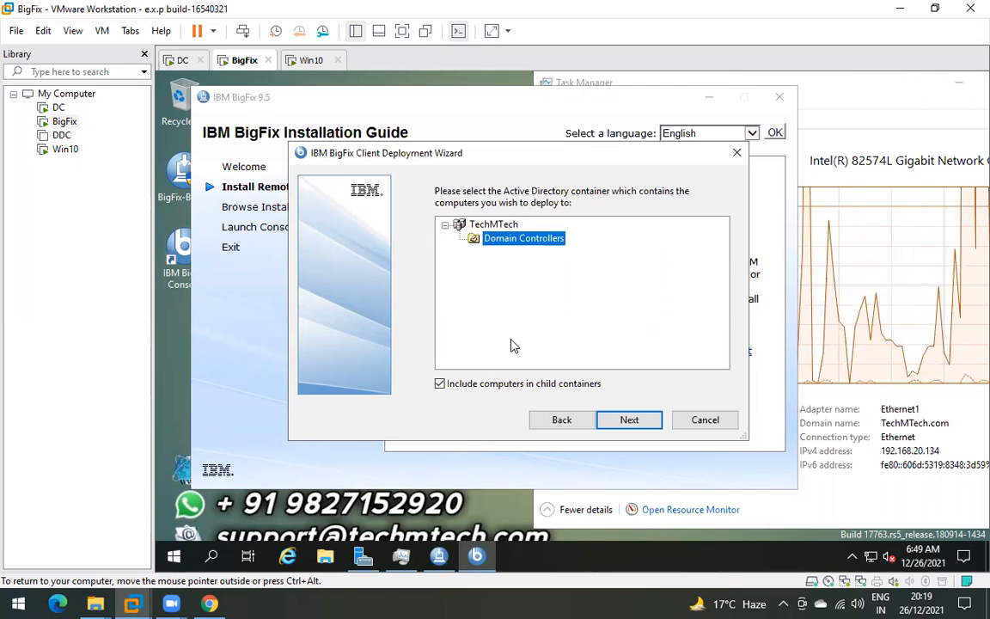
click(497, 225)
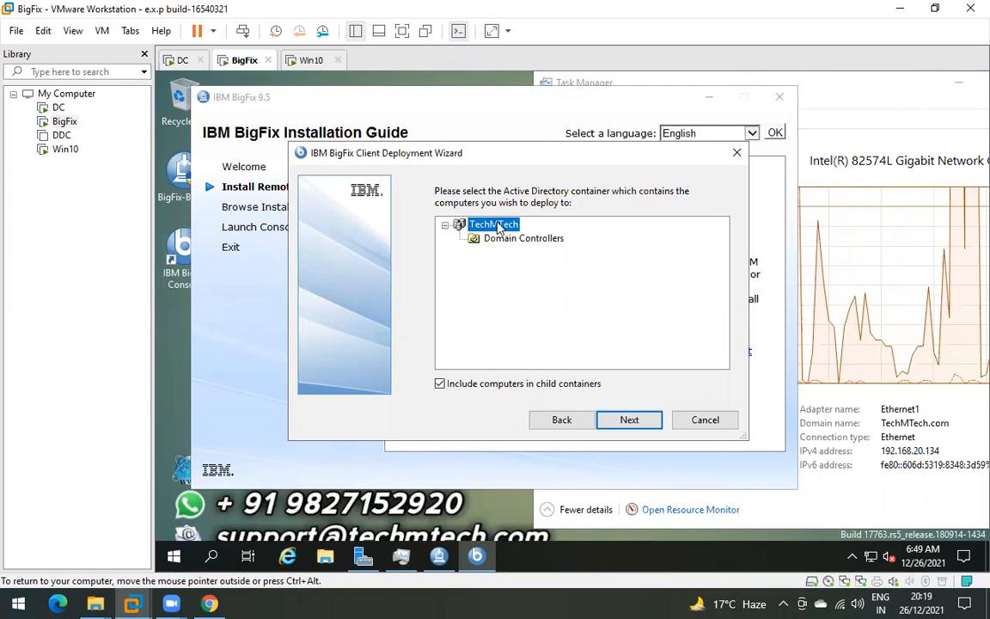
click(627, 419)
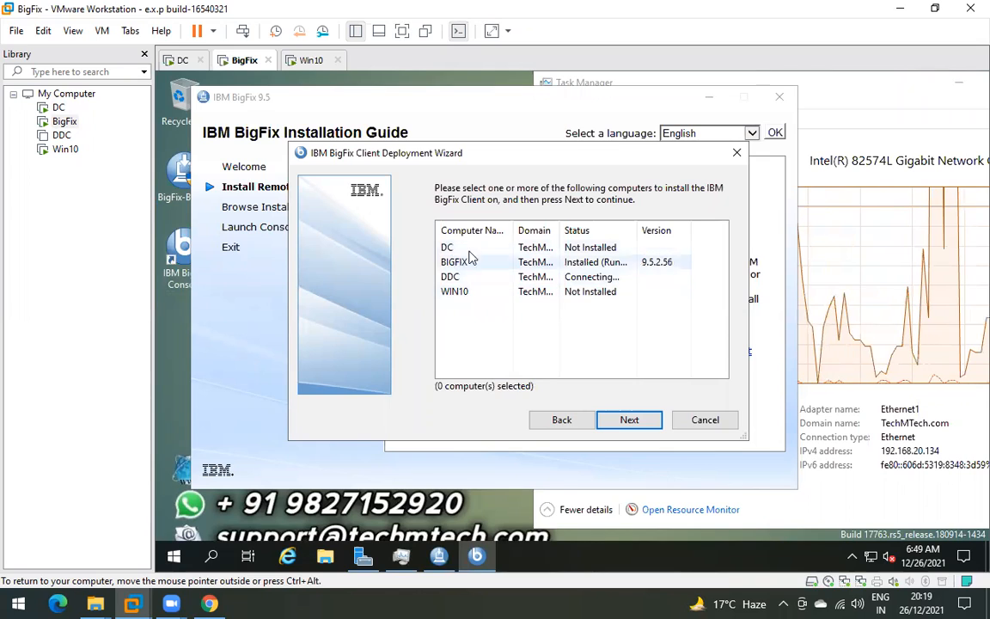
- Review the DC, BIGFIX and DDC entries in the wizard's computer list
click(459, 249)
click(460, 263)
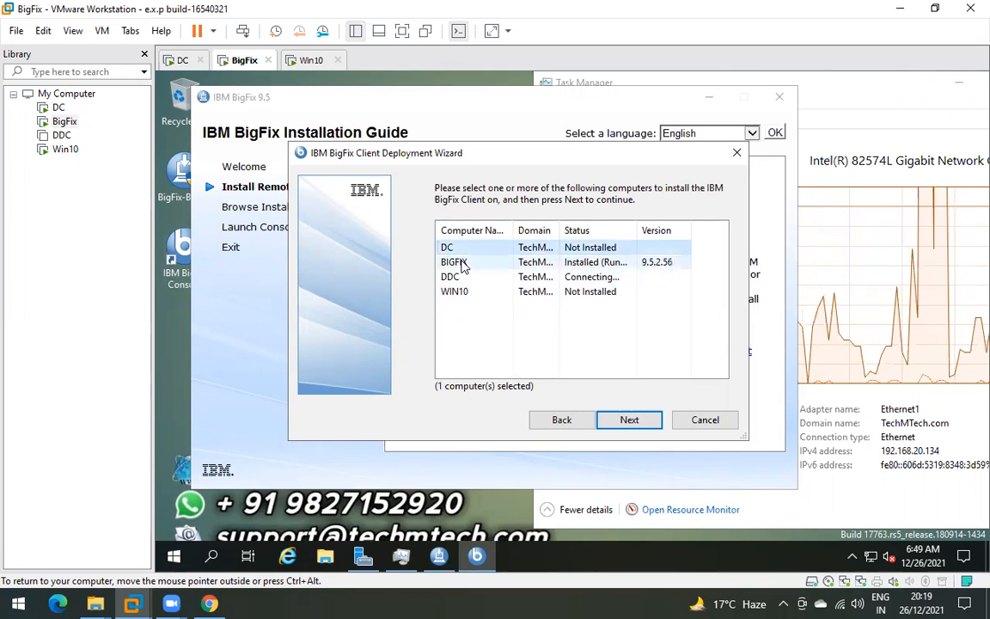
click(462, 274)
click(469, 250)
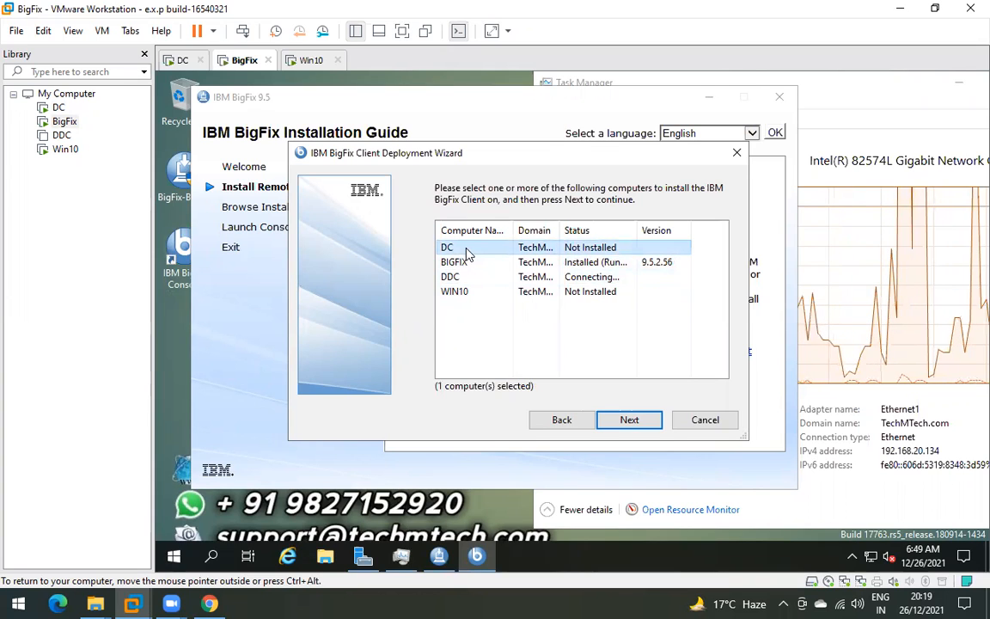
click(178, 60)
click(236, 60)
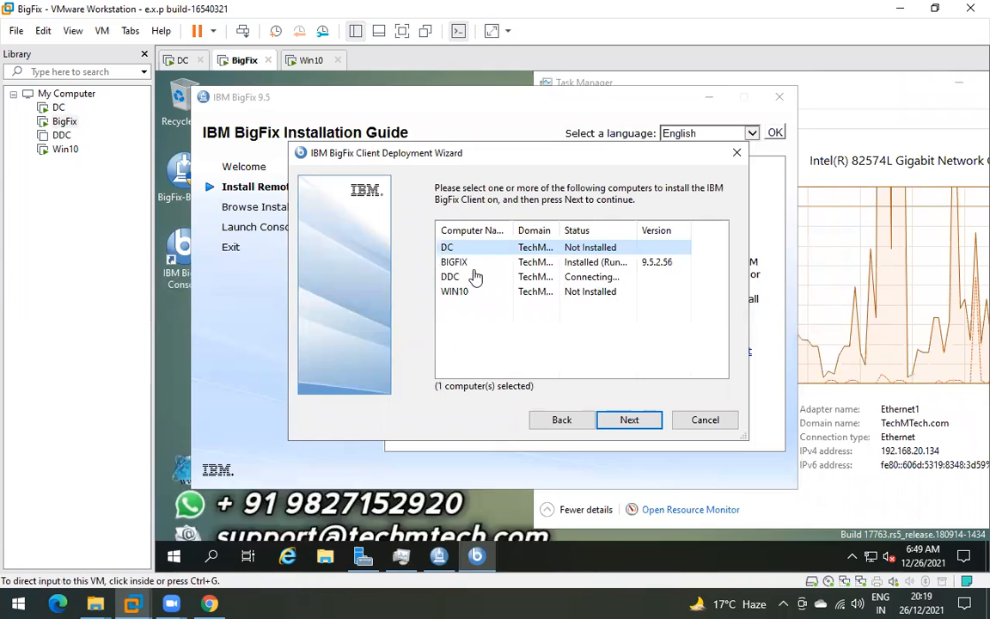
click(455, 263)
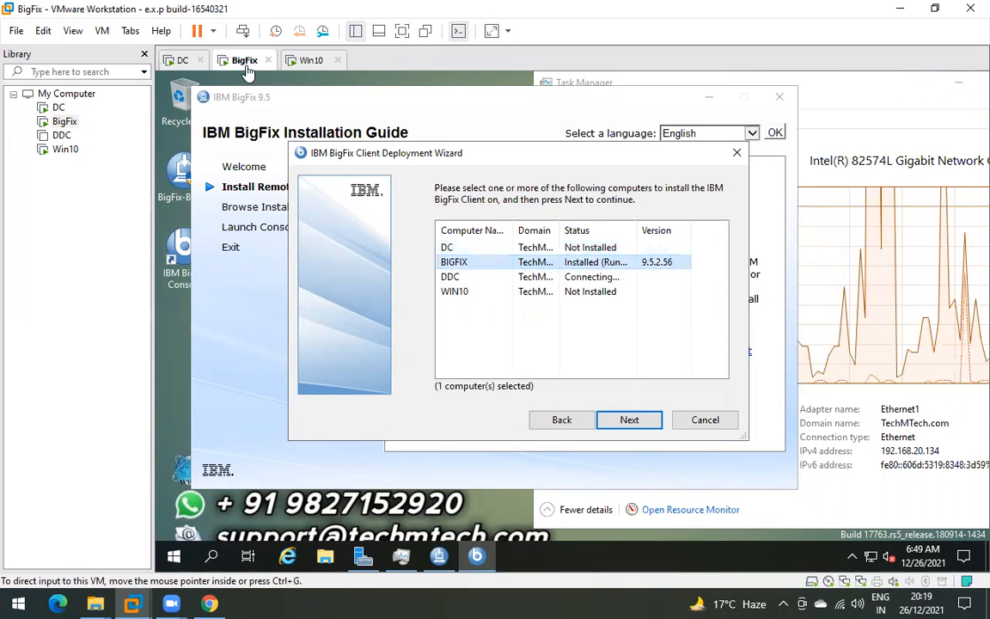
click(455, 277)
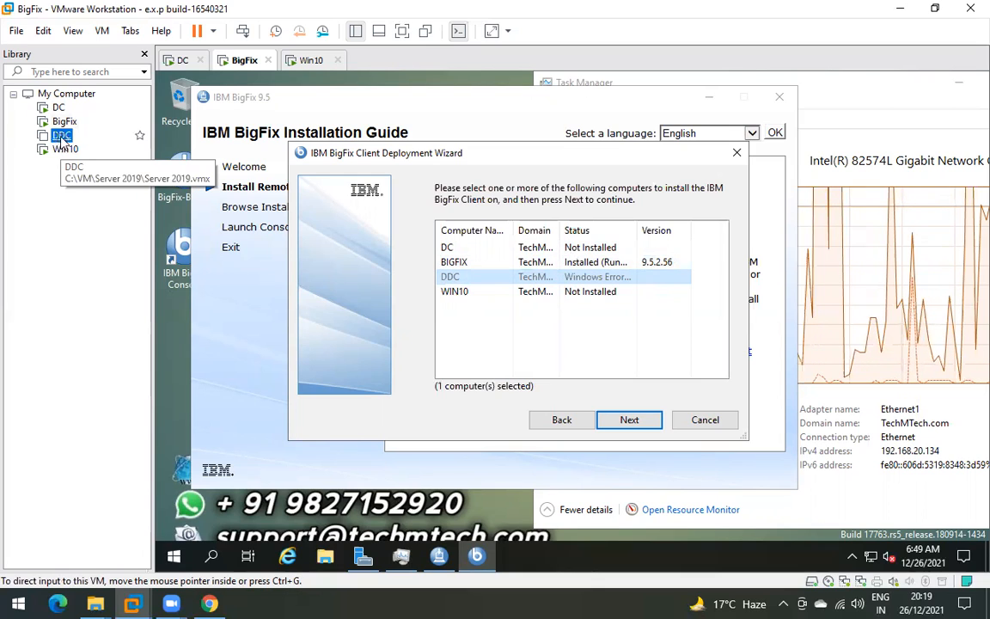
- Move DDC below Win10 in the Library and pick WIN10 as the install target
drag(60, 156, 59, 157)
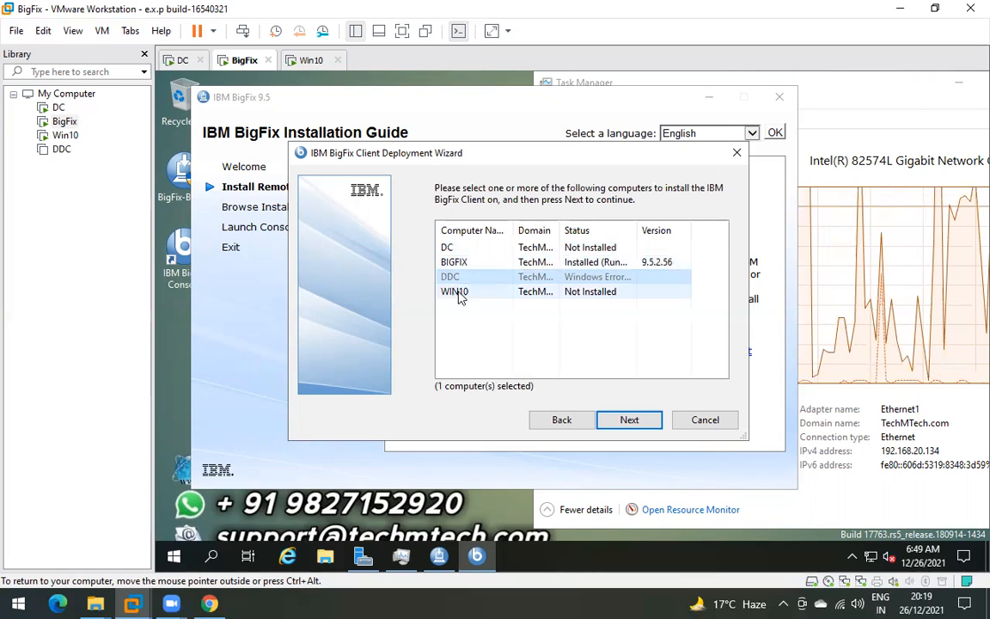
click(552, 295)
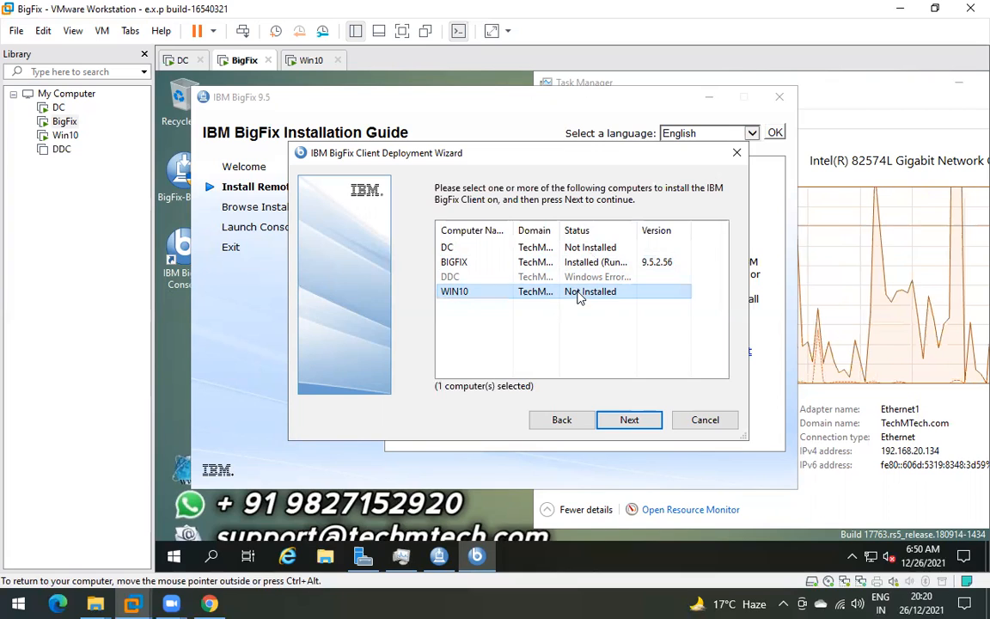
click(516, 262)
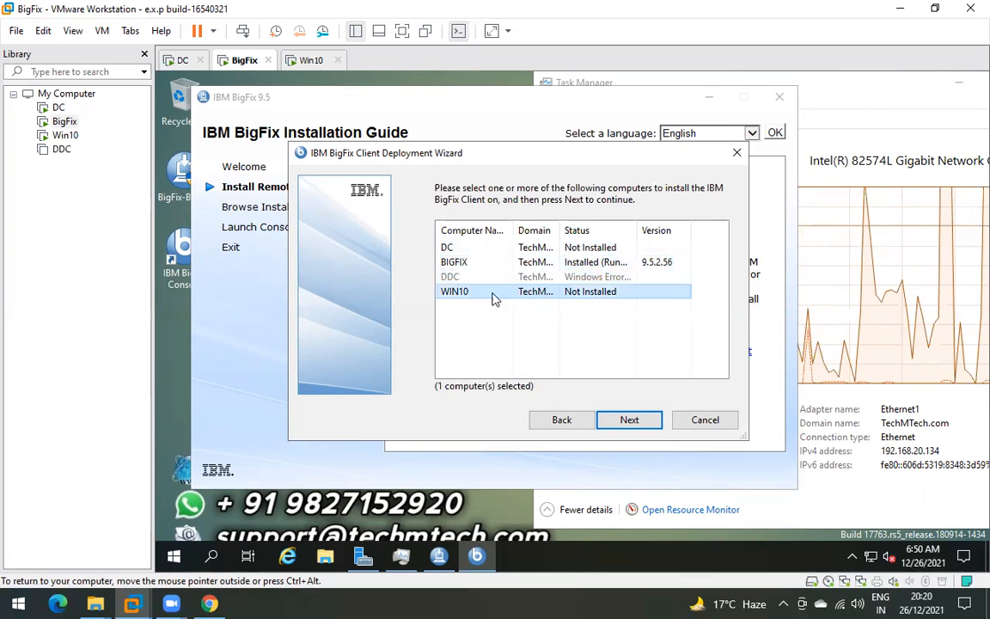
click(514, 291)
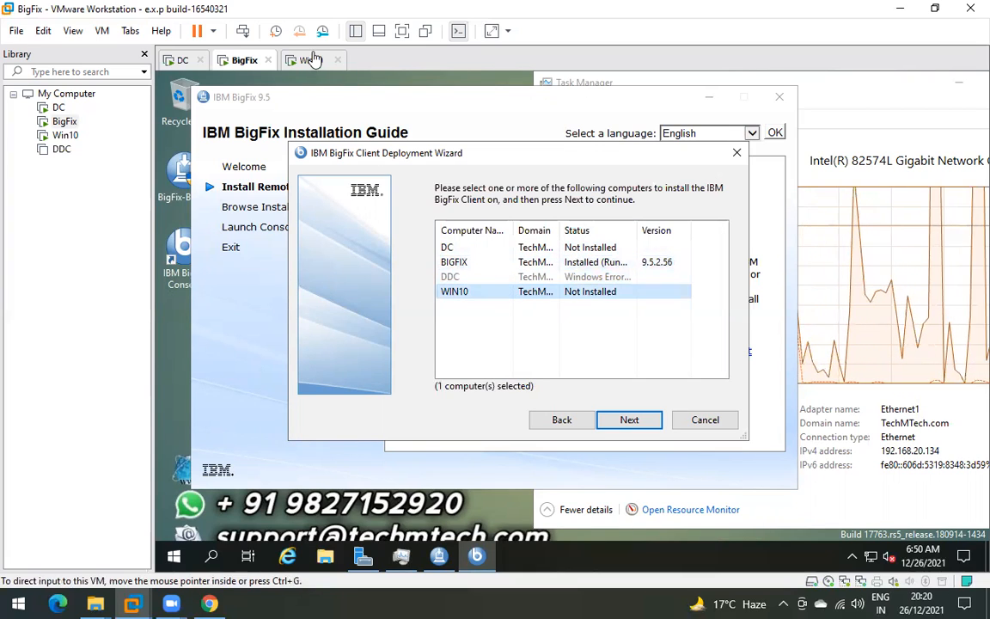
- Proceed to the installation page with WIN10 as the only target
click(310, 60)
click(245, 64)
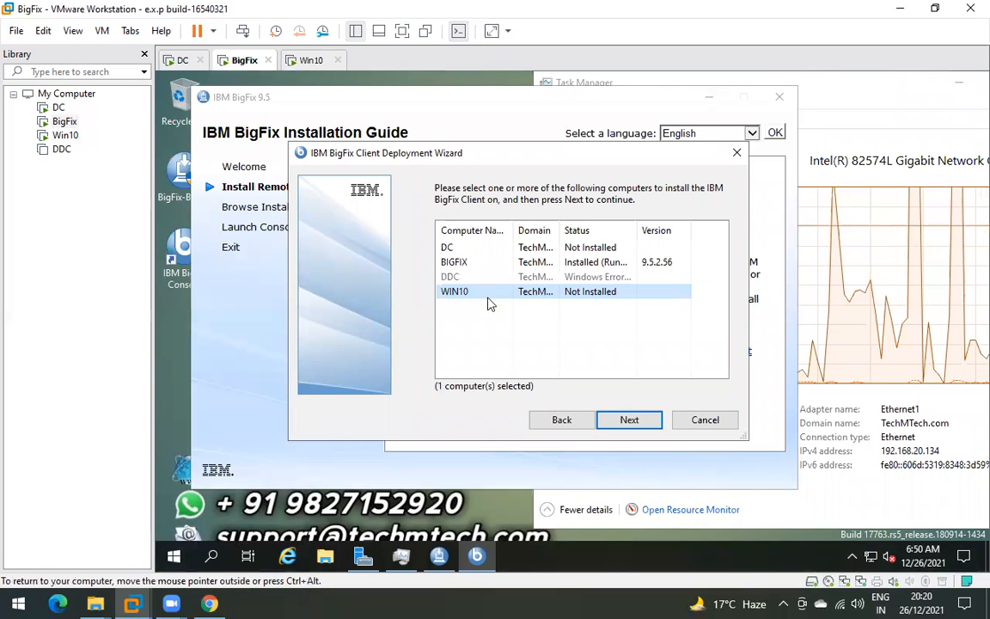
click(309, 61)
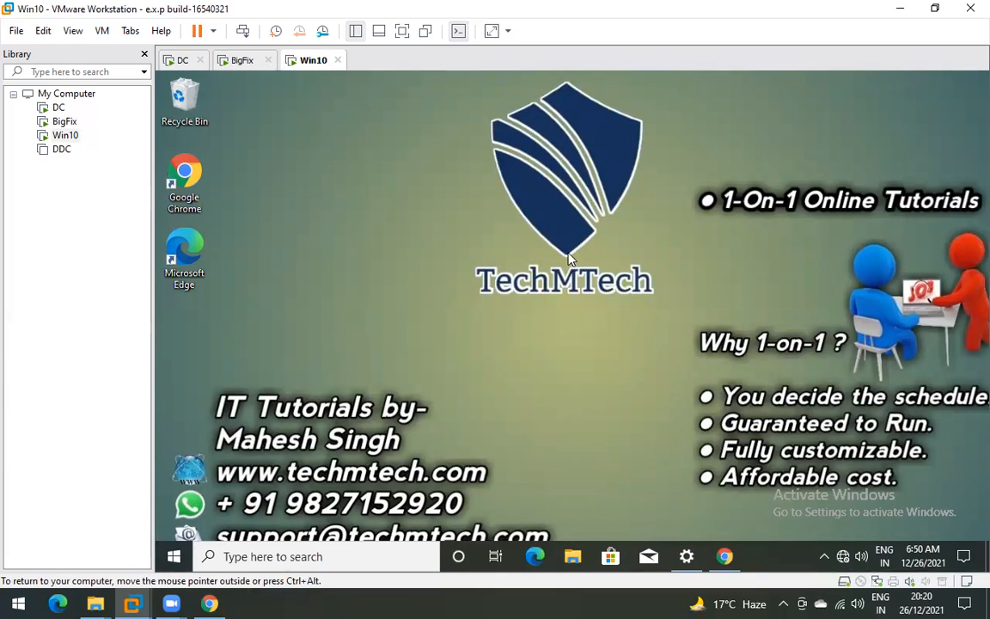
click(233, 60)
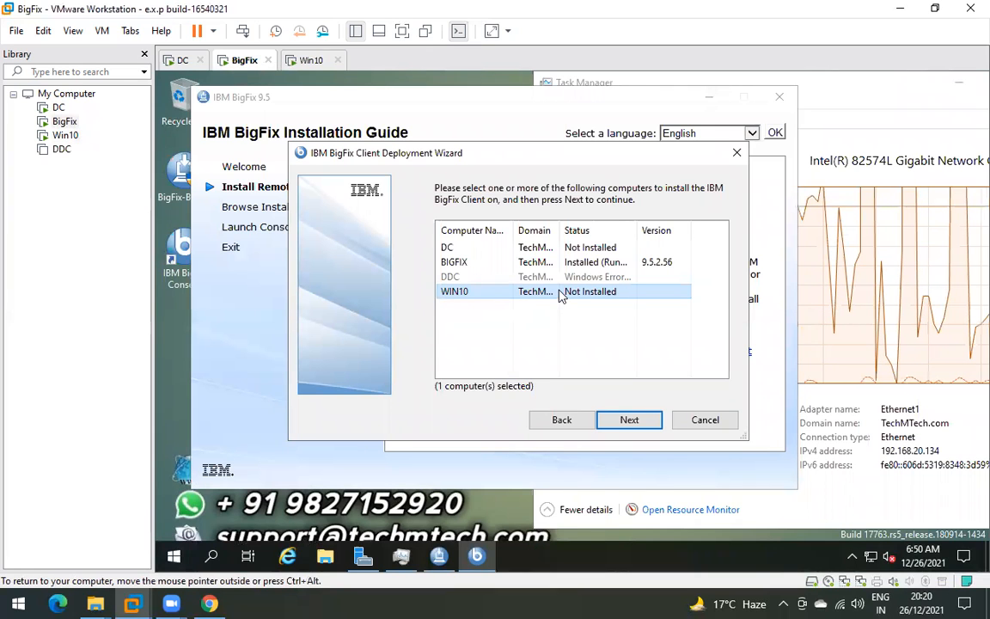
click(629, 421)
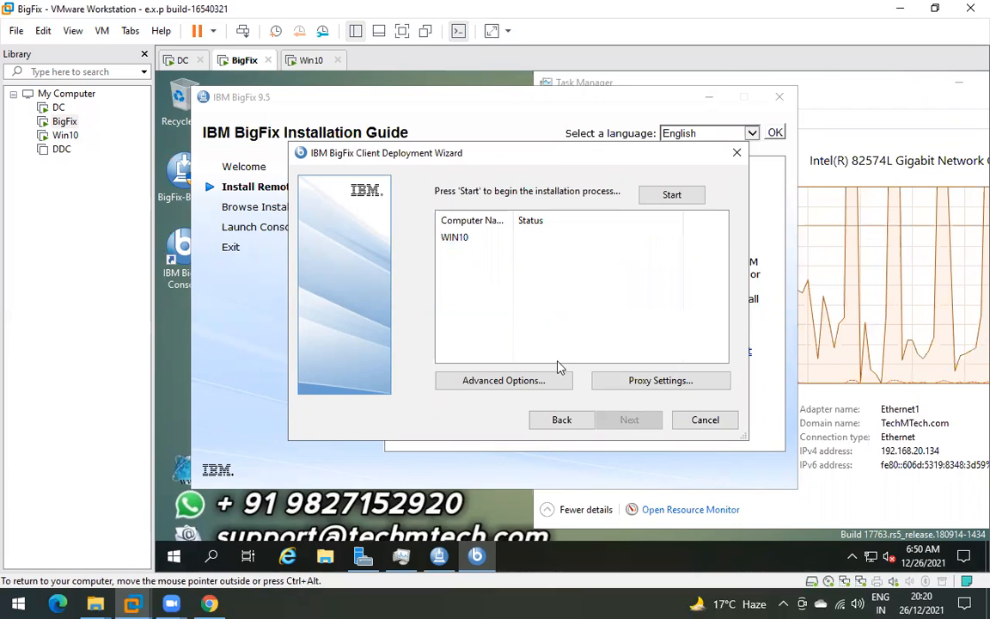
- Select WIN10 in the install queue and bring up the Win10 desktop
click(462, 238)
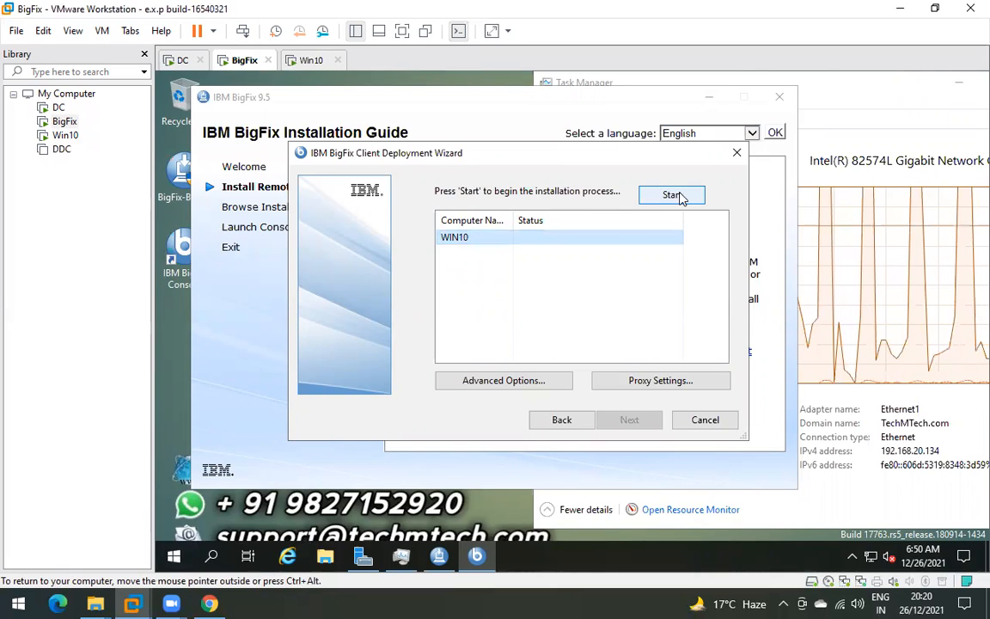
click(495, 242)
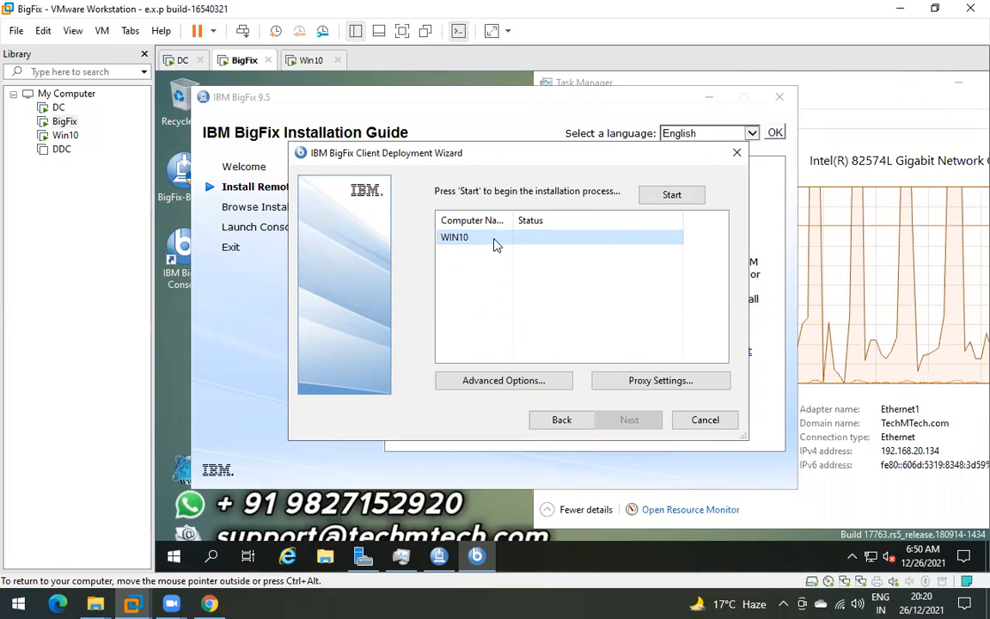
click(311, 60)
click(404, 225)
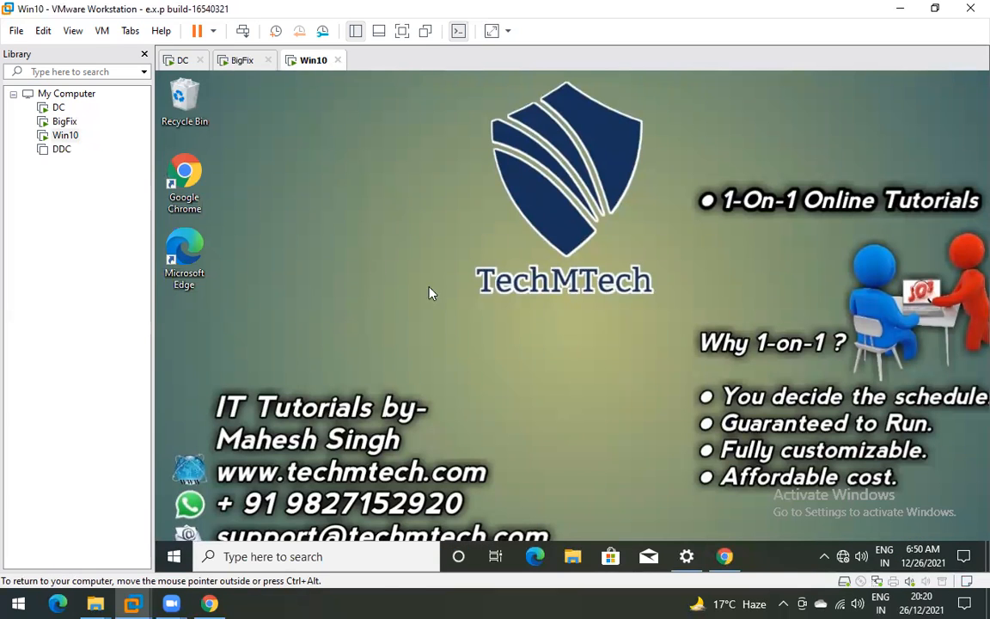
- Search Win10's Start menu for 'bigfix' to confirm nothing is installed, then return to BigFix
click(174, 556)
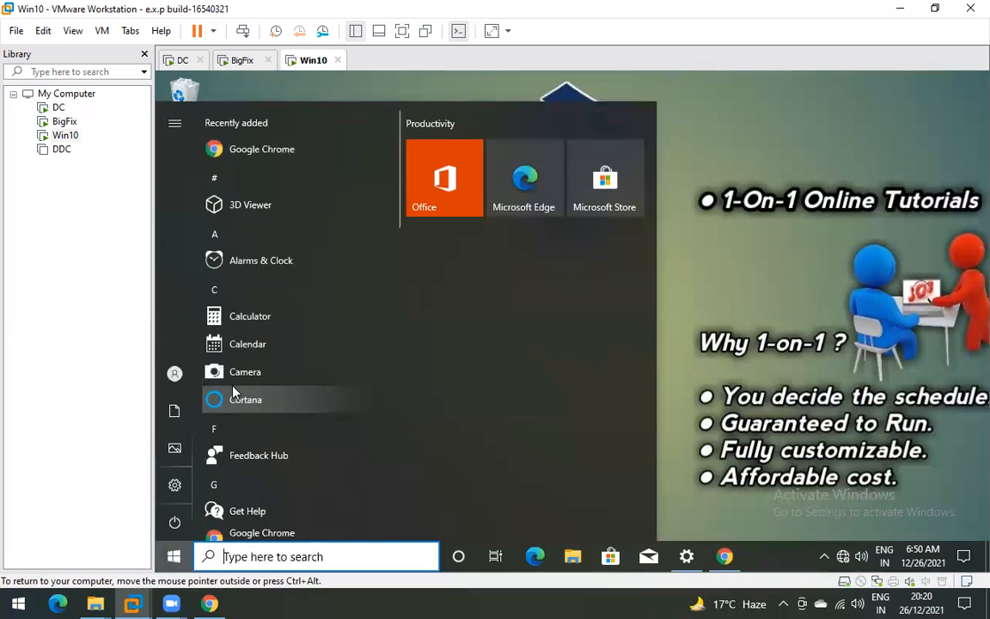
text(bi)
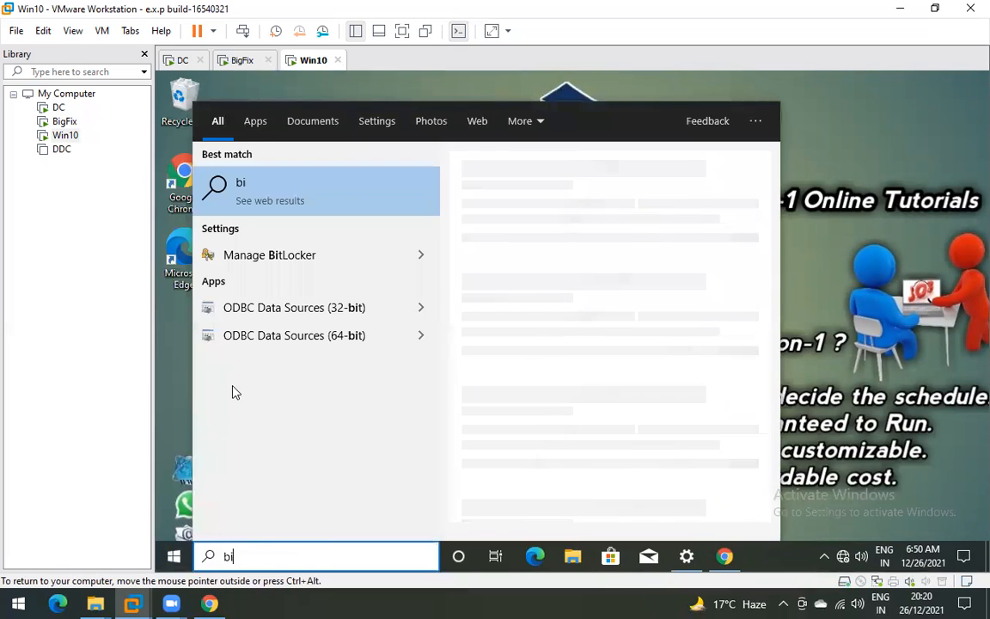
text(gfix)
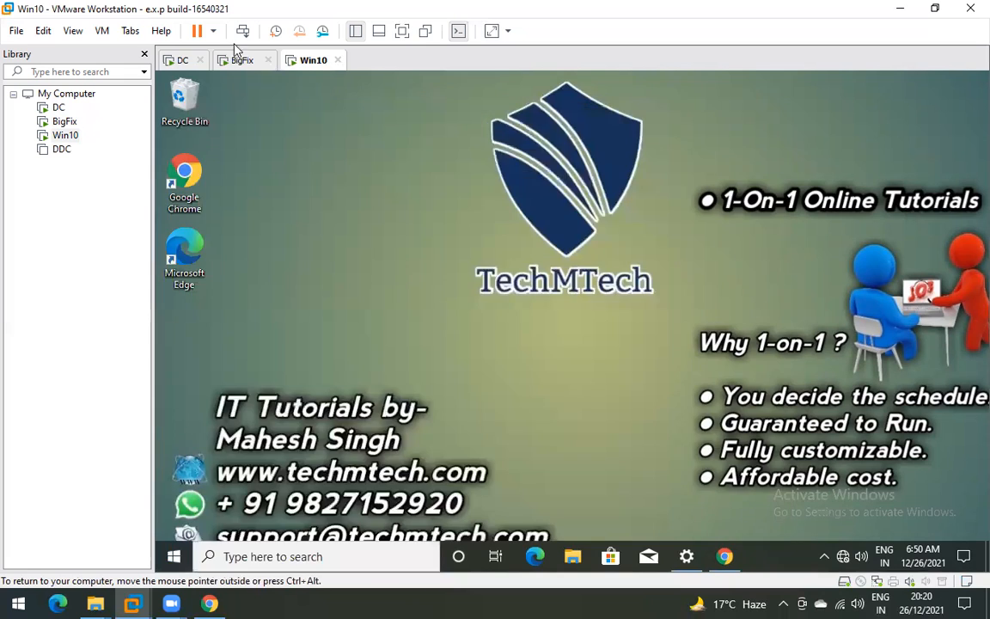
click(236, 62)
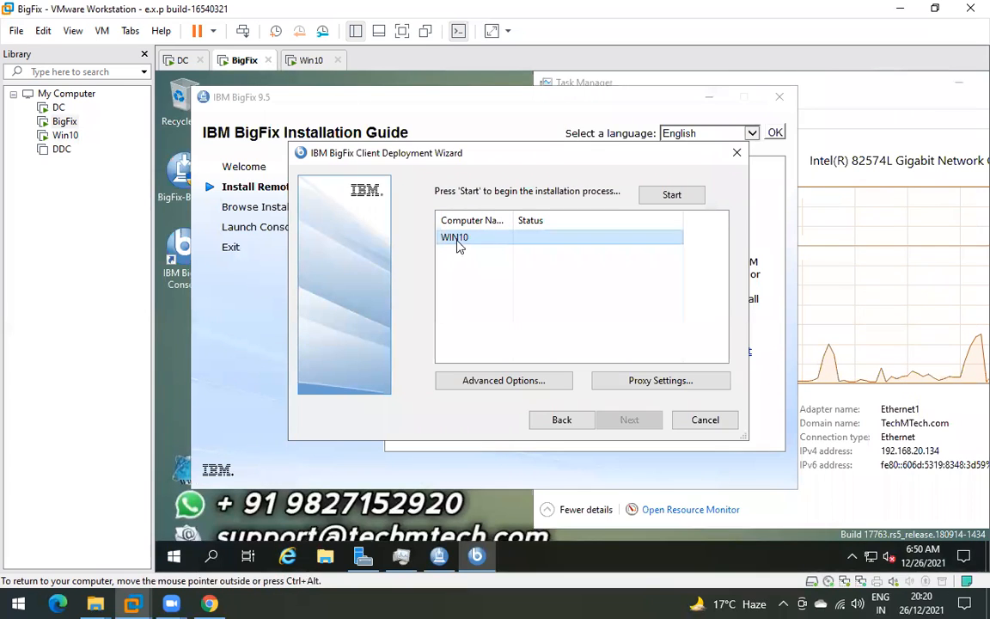
- Start the client installation on WIN10 and wait for Installation succeeded
click(673, 195)
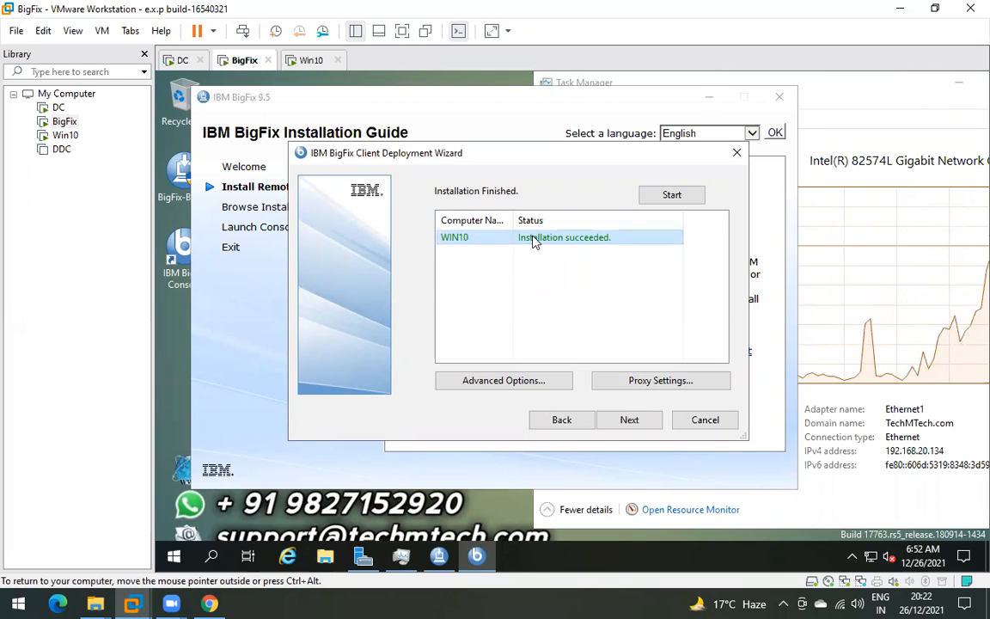
- Review the installation summary and log
click(628, 420)
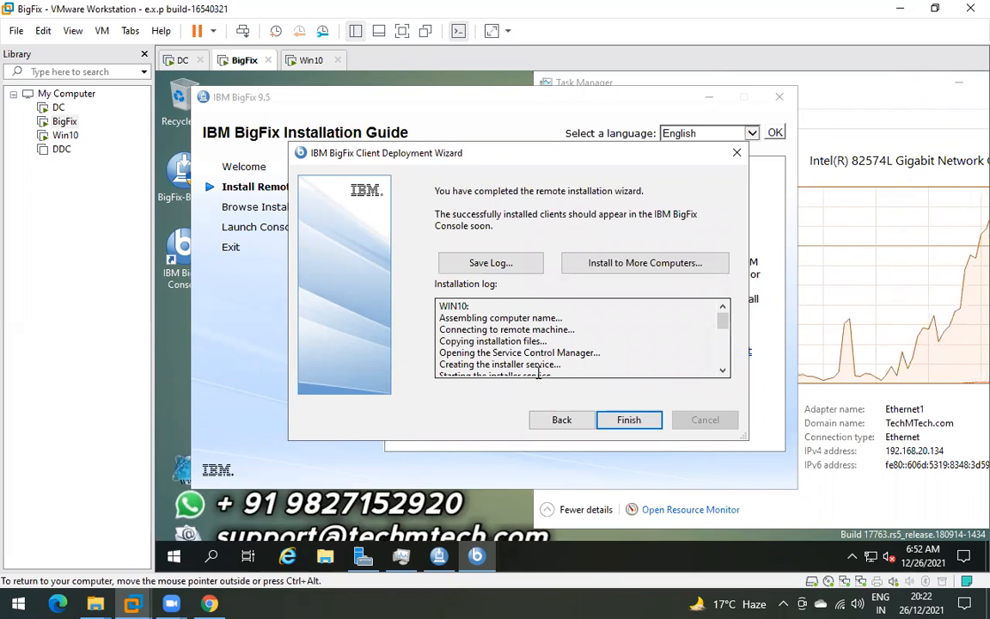
scroll(516, 335, down, 8)
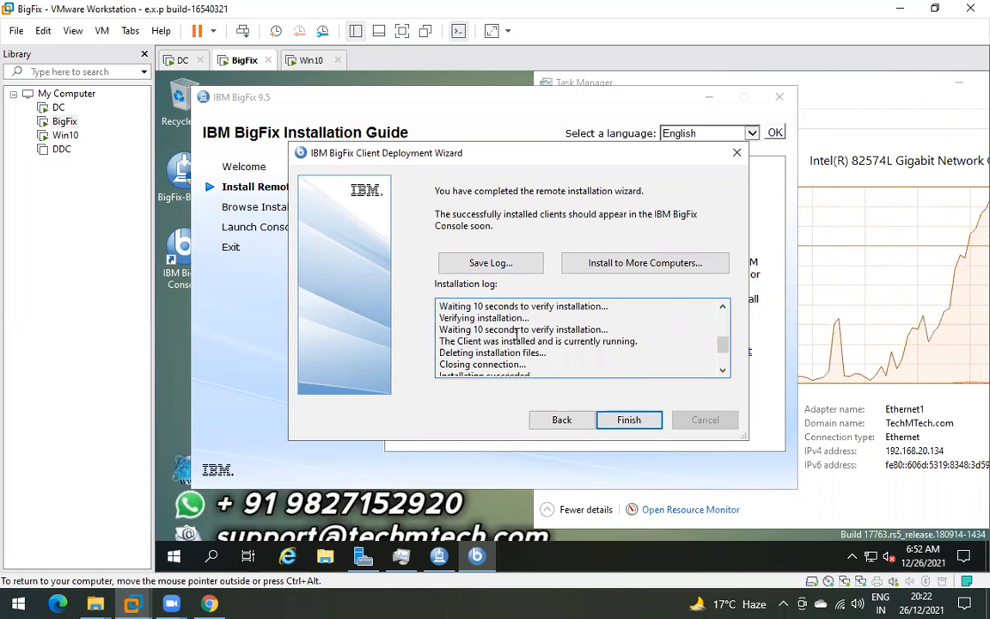
scroll(516, 335, up, 8)
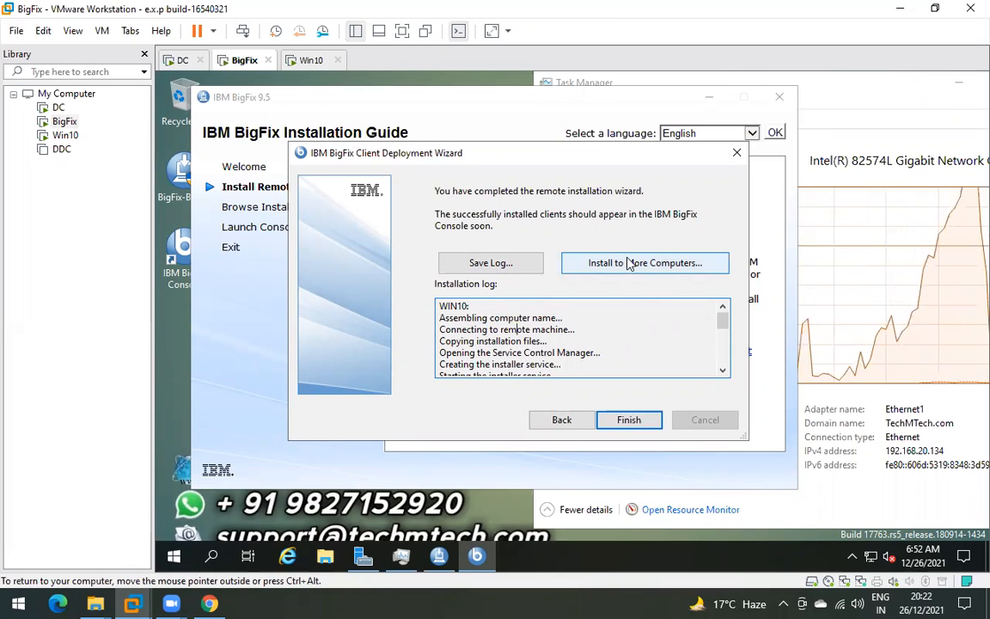
- Try another installation's computer selections down to WIN10 only, then cancel and exit the wizard
click(581, 262)
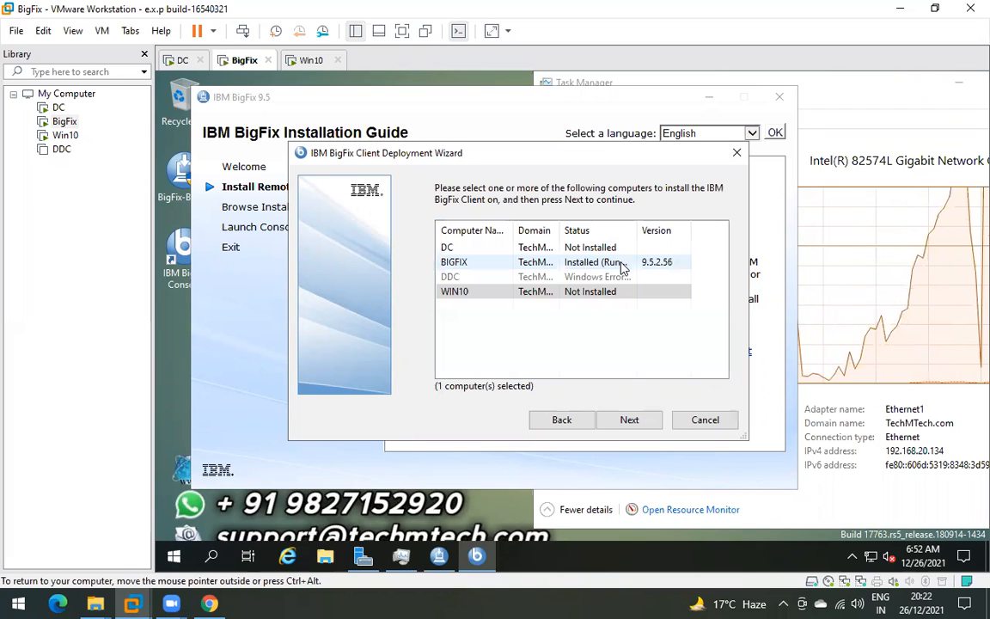
click(477, 247)
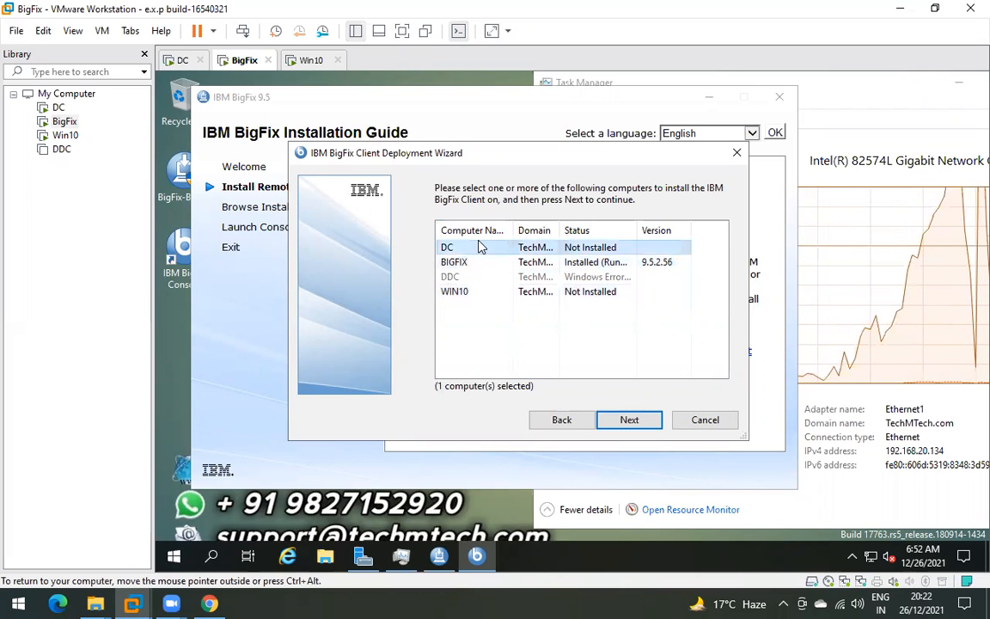
click(460, 294)
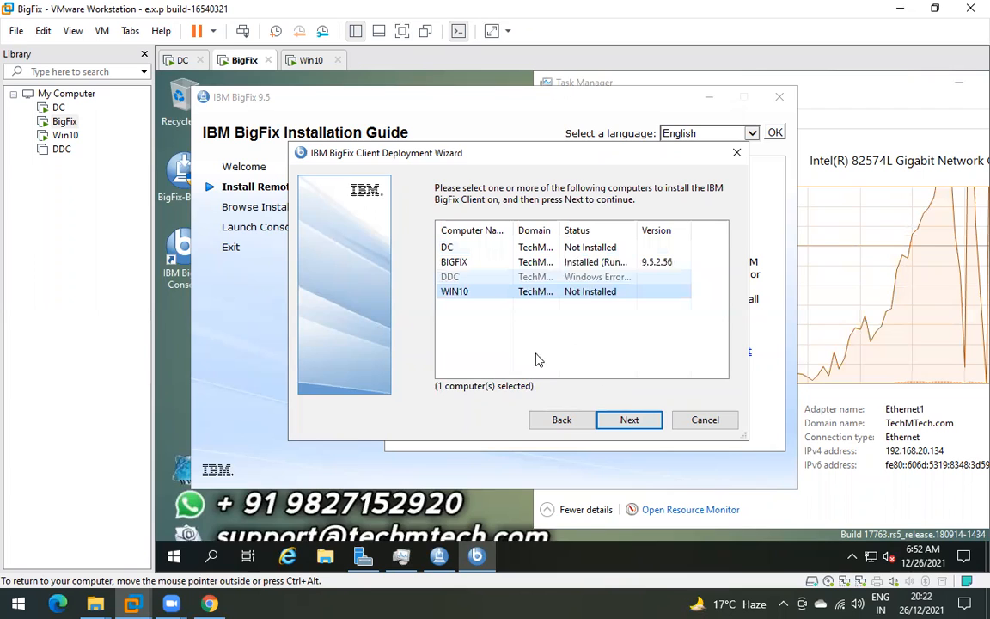
click(469, 248)
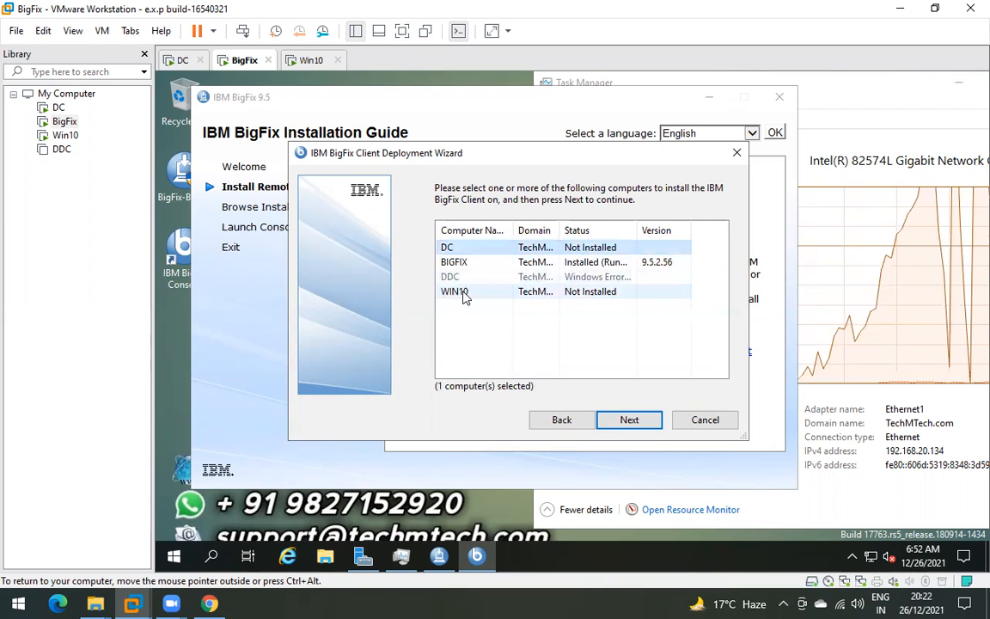
shift+click(462, 294)
click(458, 249)
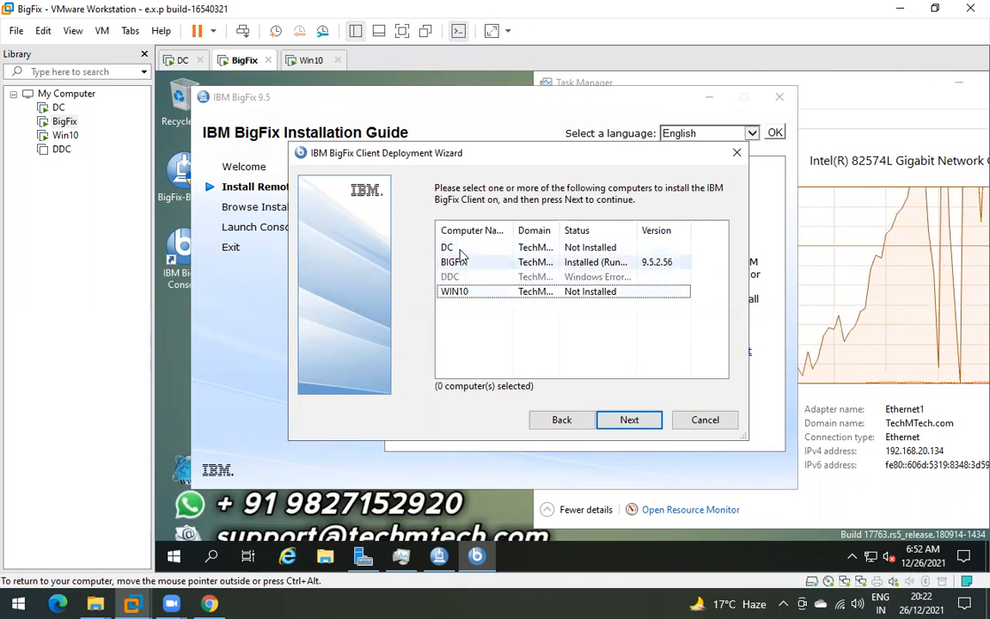
shift+click(462, 293)
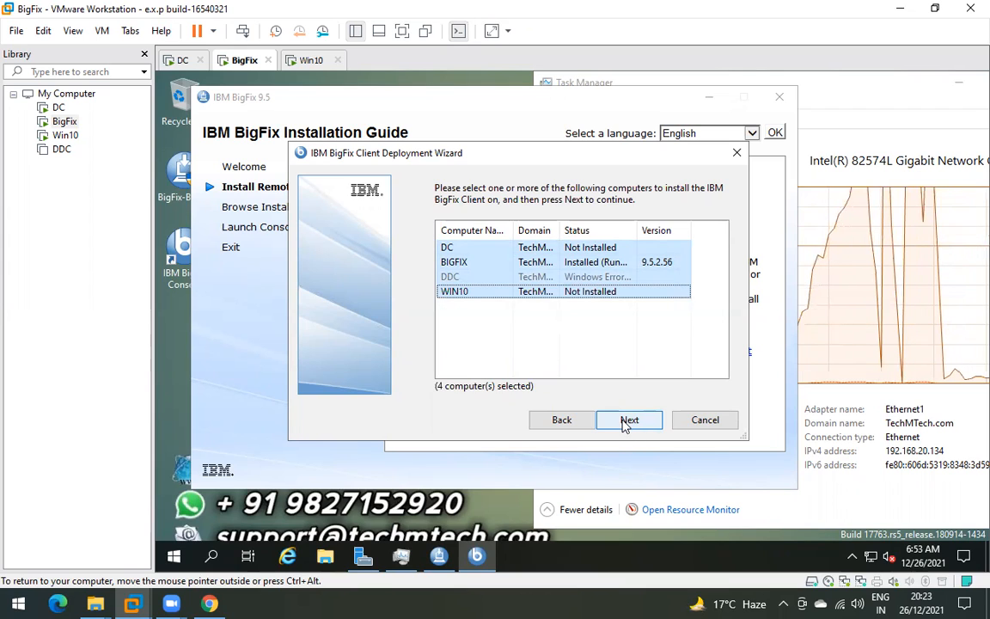
click(506, 294)
click(488, 264)
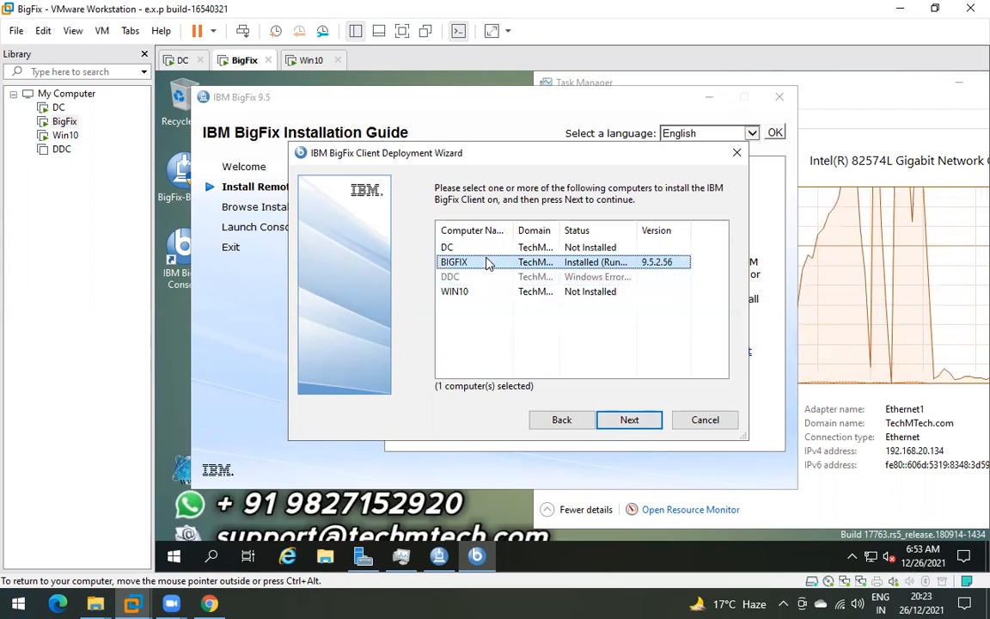
click(486, 291)
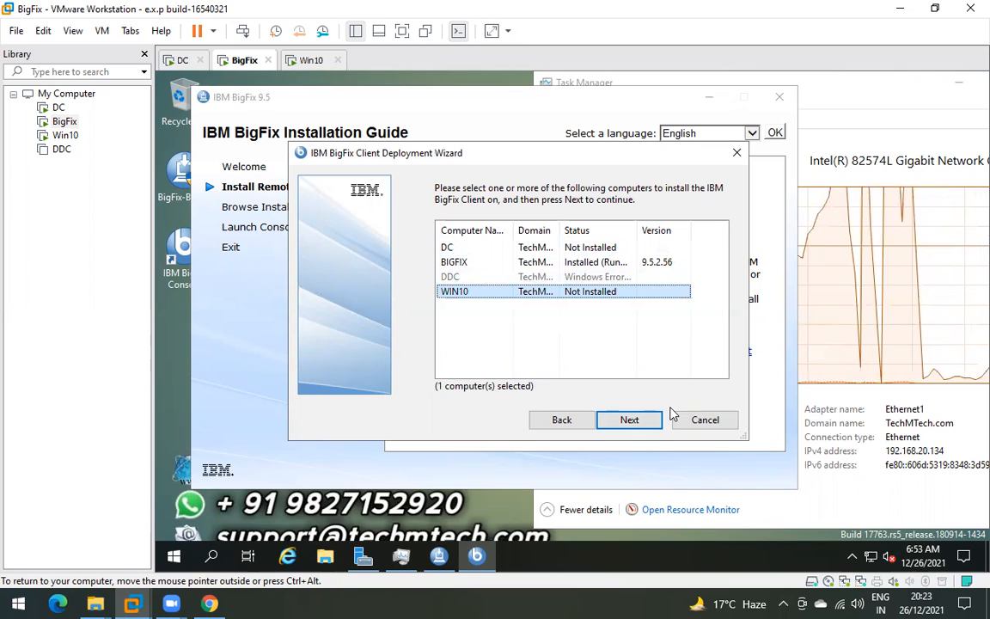
click(703, 419)
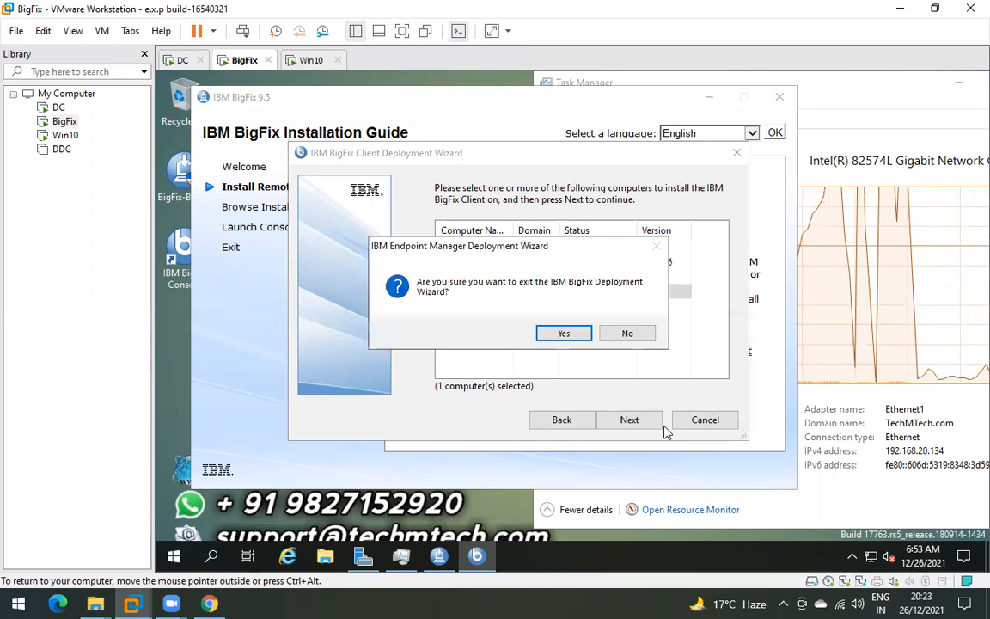
click(561, 335)
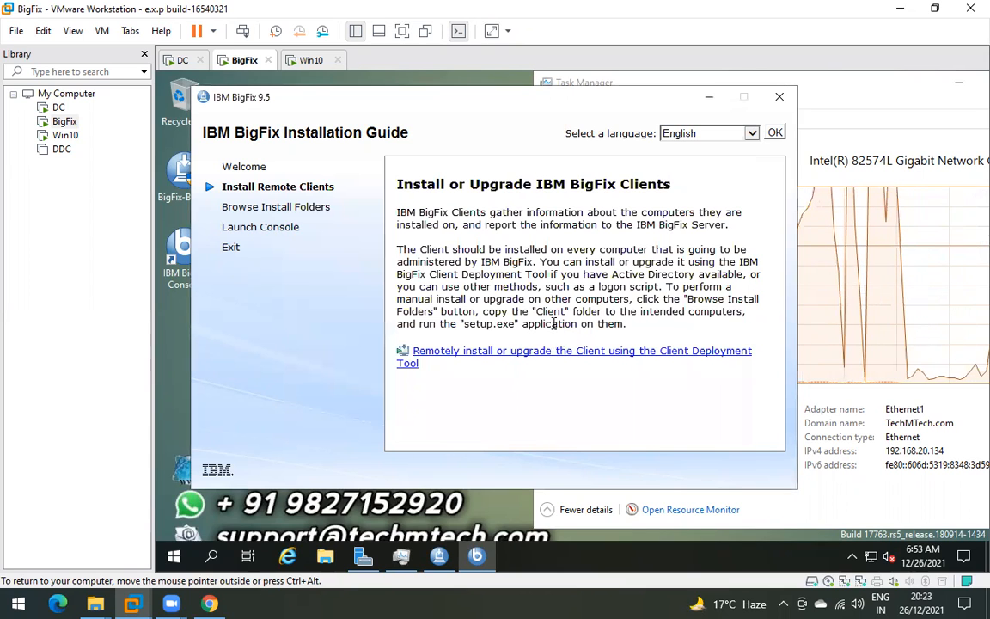
- On Win10, refresh the desktop and empty the Recycle Bin, deleting the Chrome installer
click(311, 59)
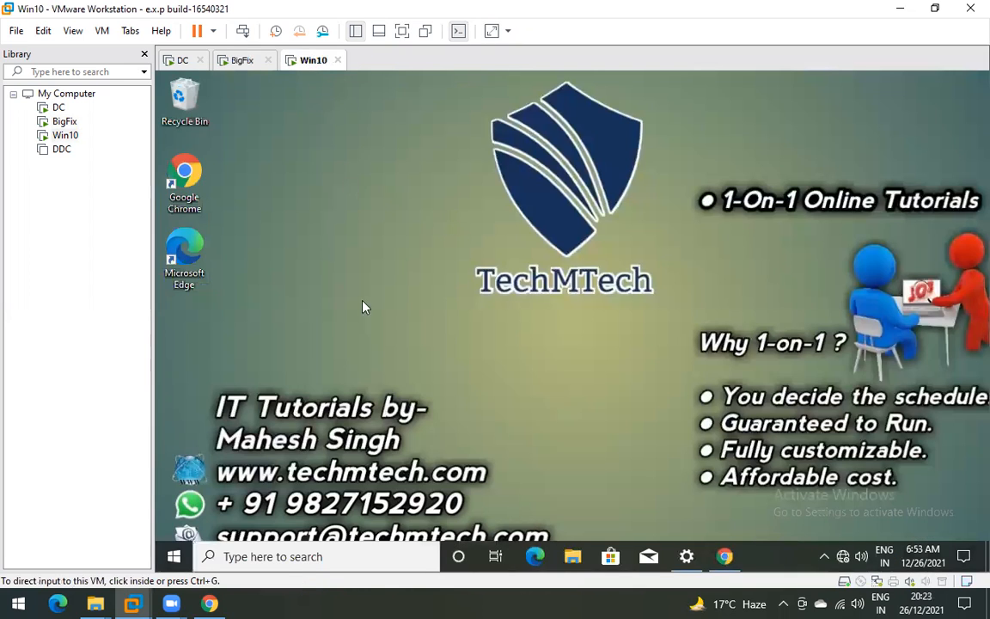
click(507, 374)
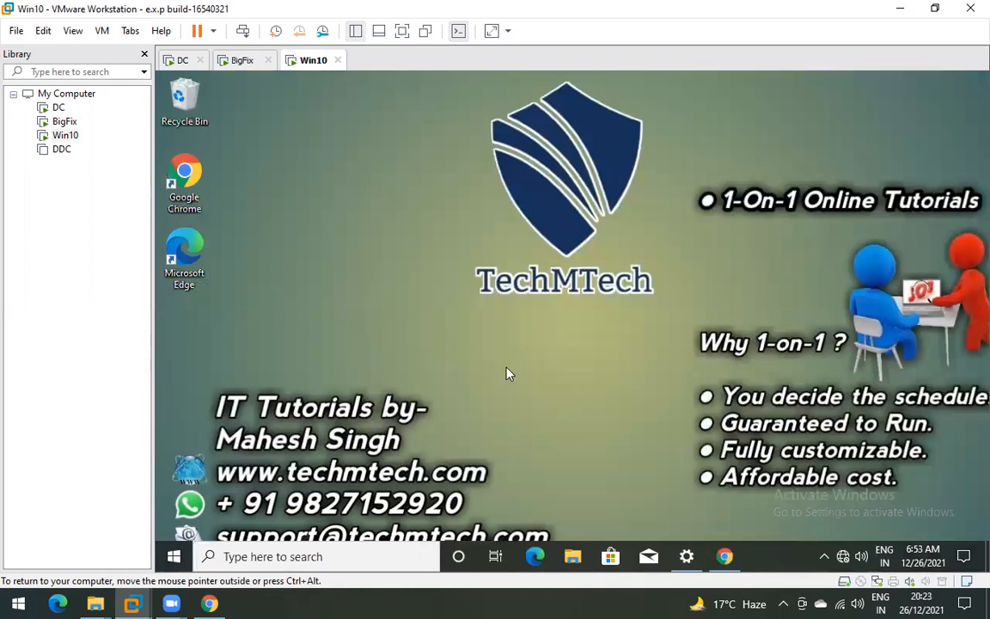
right_click(406, 174)
click(447, 217)
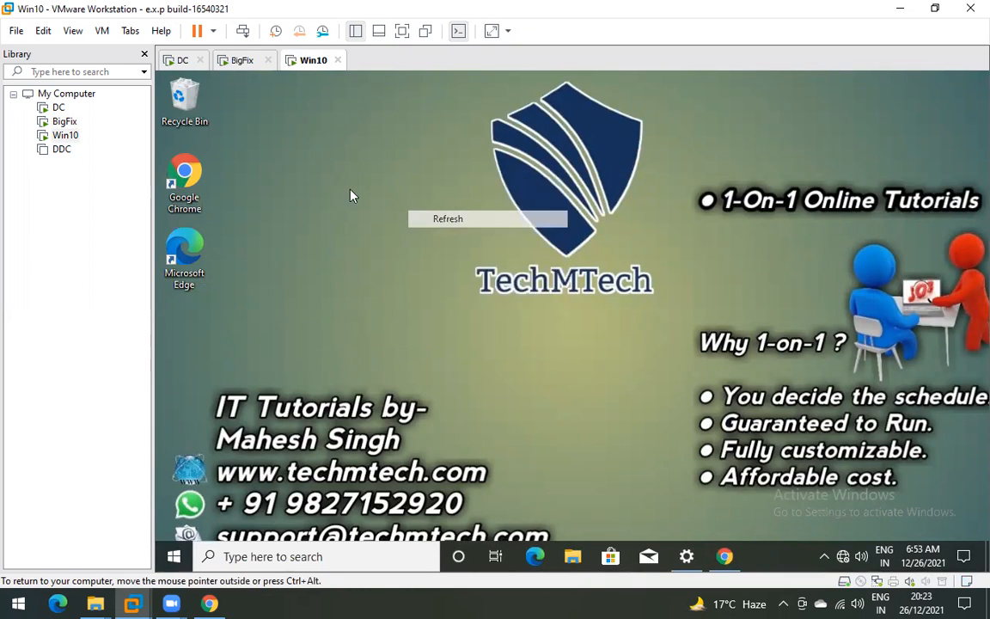
right_click(189, 100)
click(649, 385)
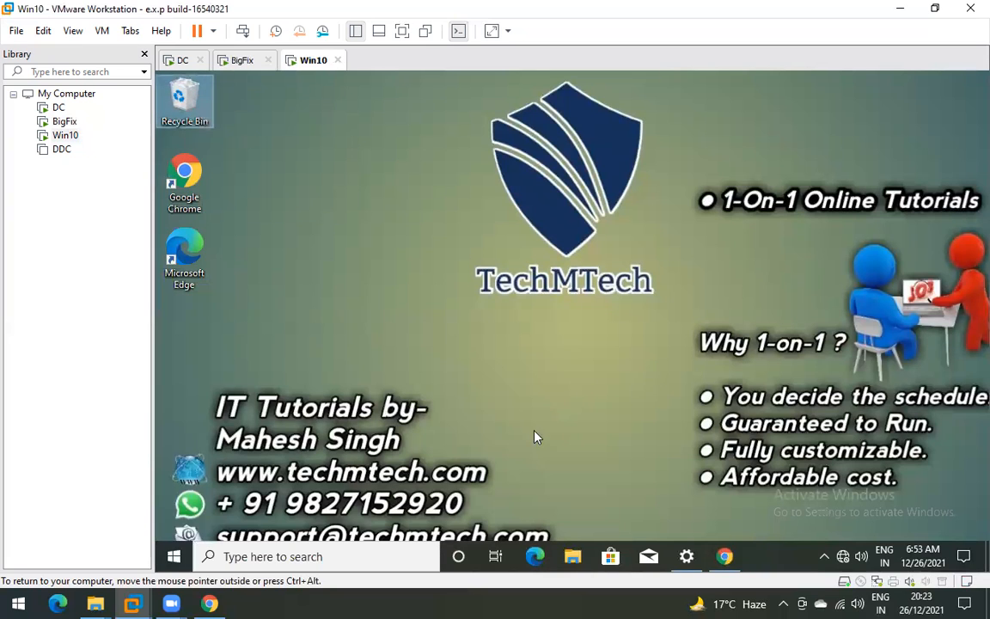
click(630, 376)
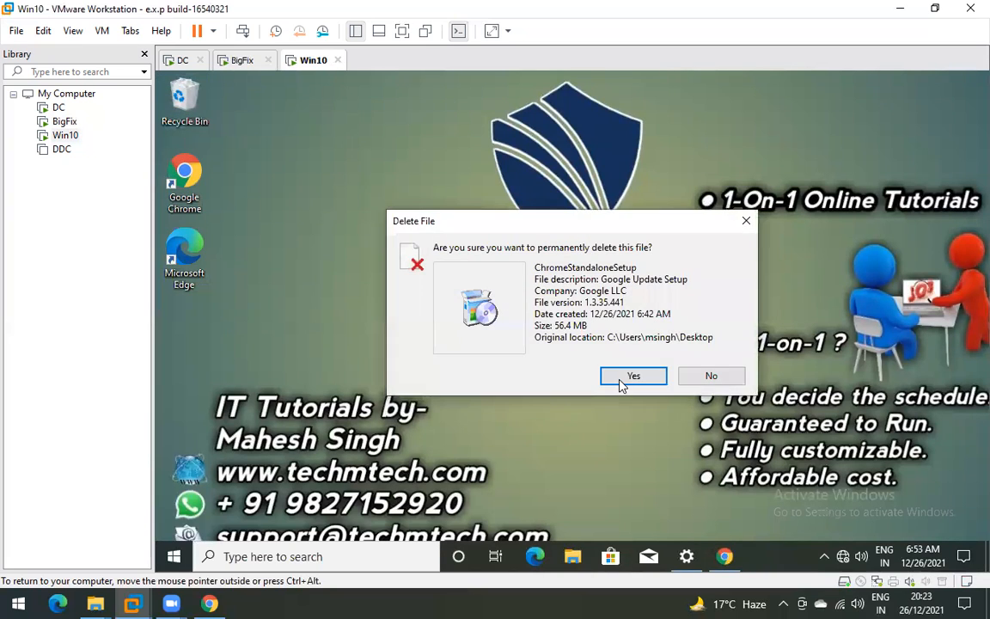
- Search Start for 'bigf' and launch the IBM BigFix Support Center
click(174, 556)
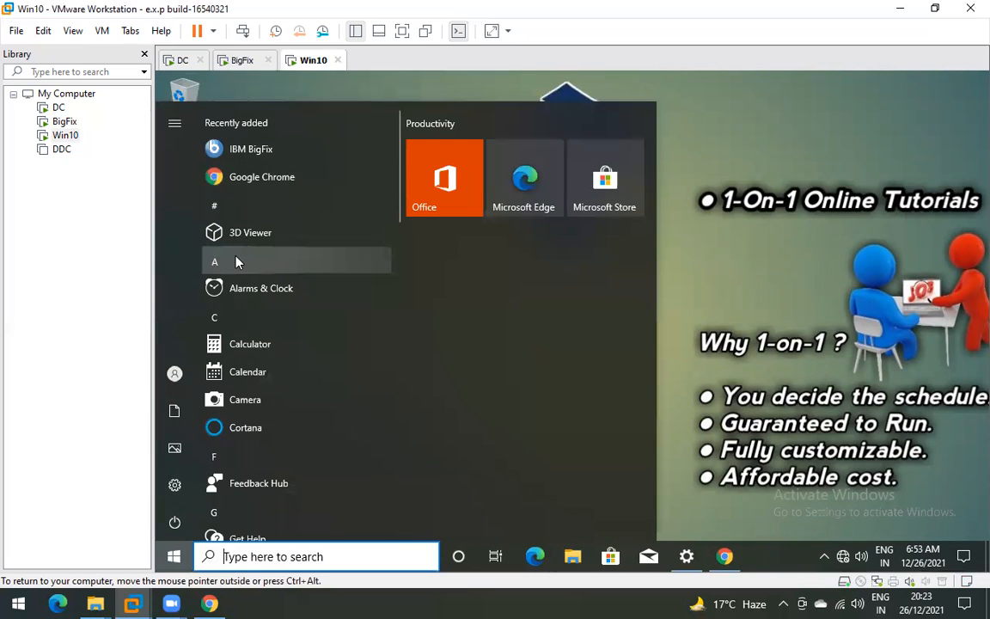
text(b)
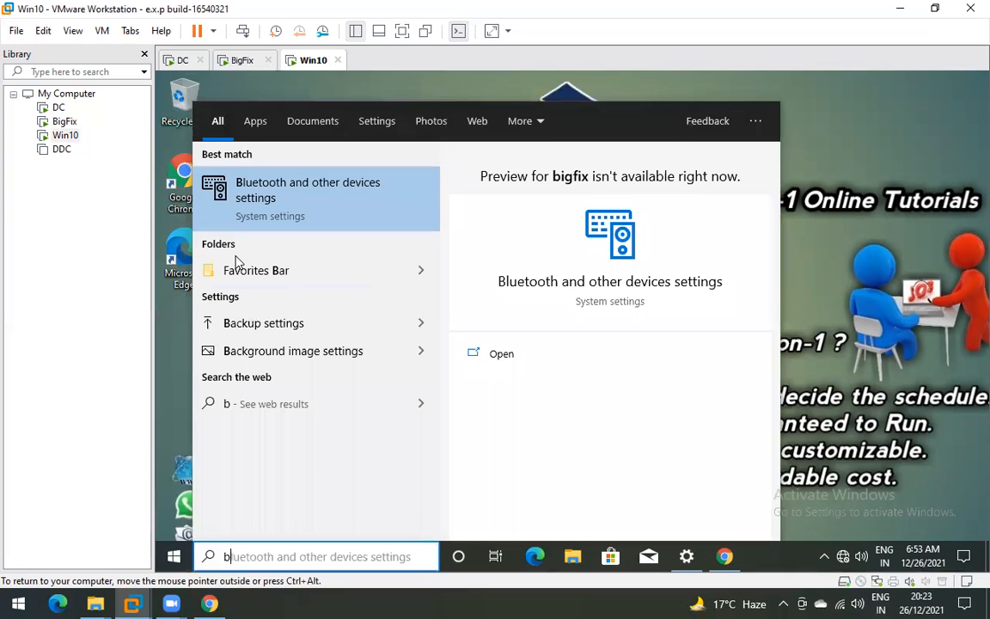
text(igf)
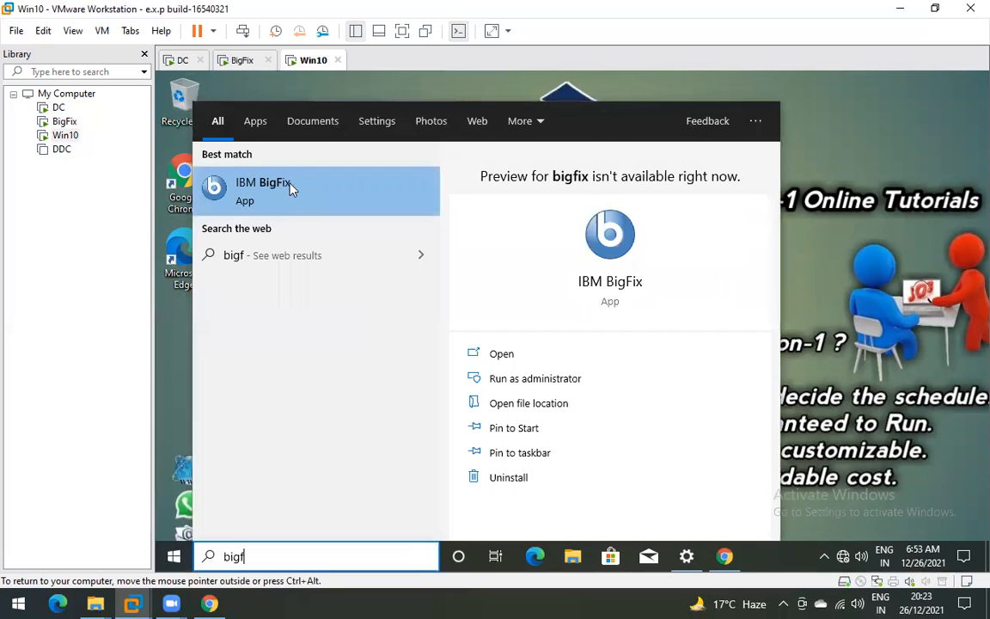
click(290, 189)
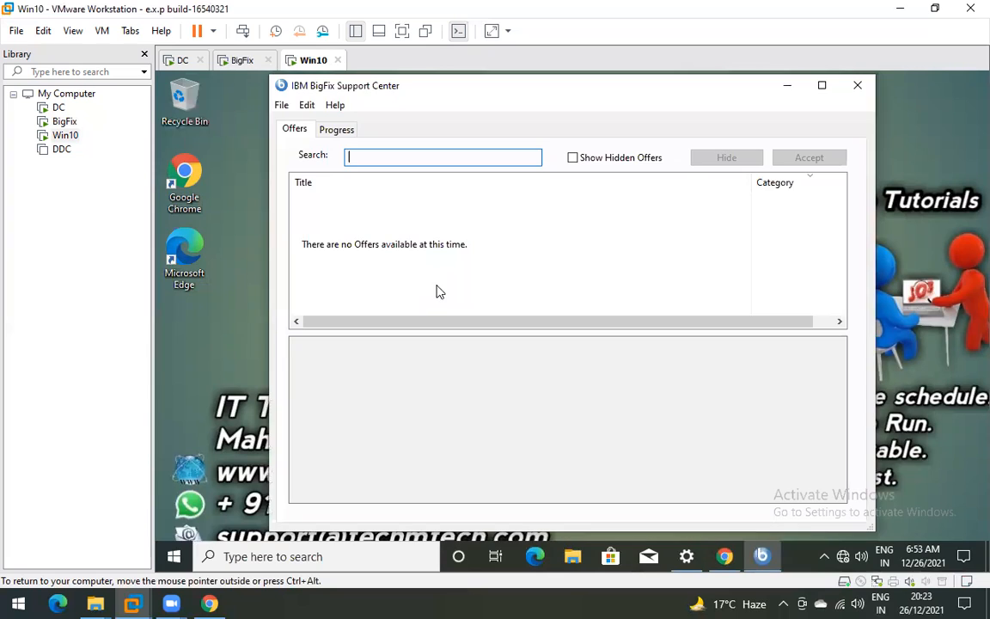
- Nudge the Support Center window aside and switch back to the BigFix server VM
drag(471, 95, 440, 97)
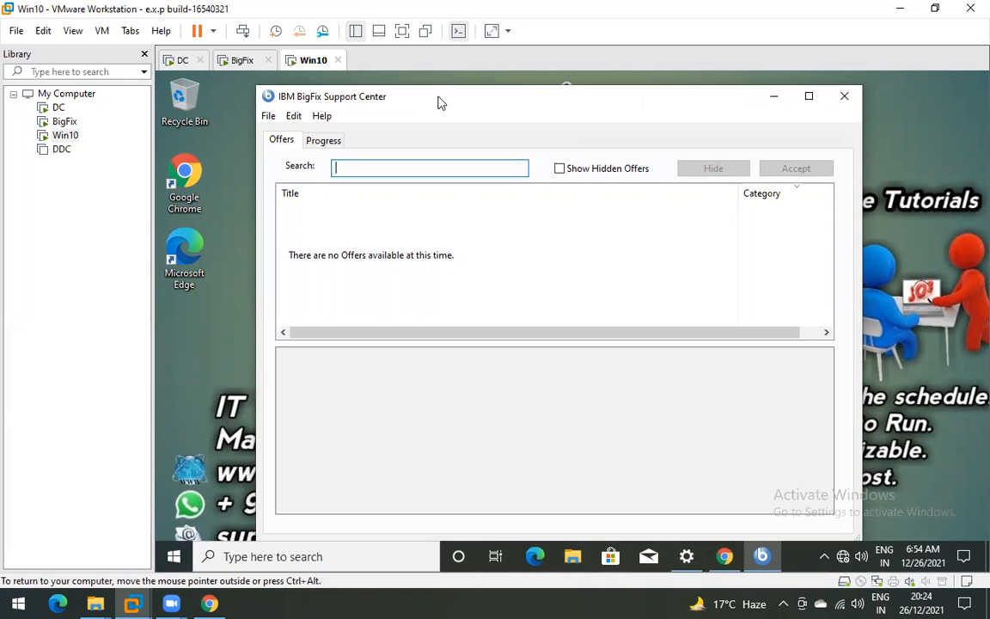
click(237, 60)
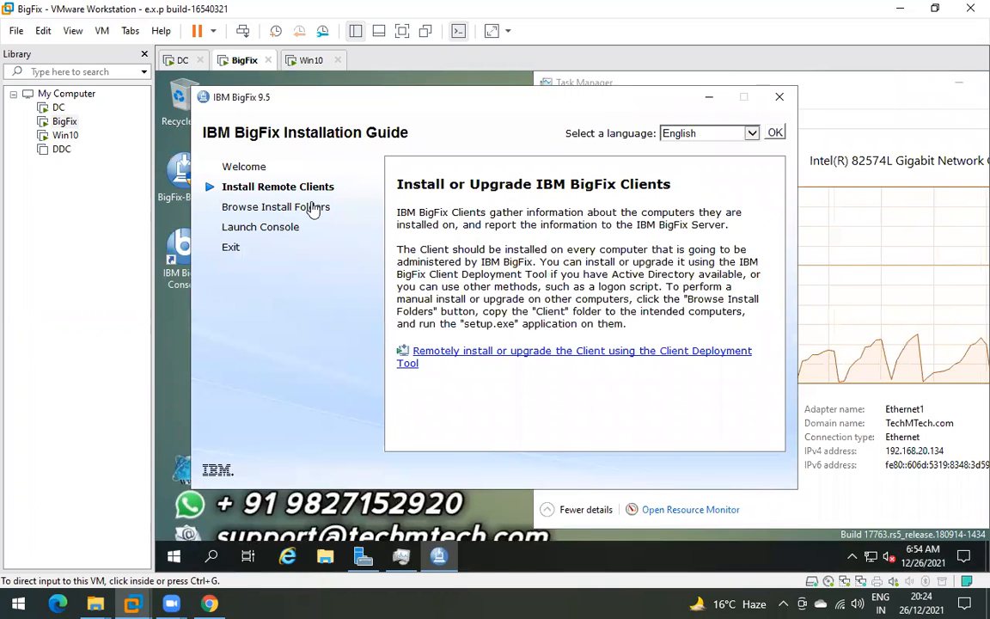
click(258, 208)
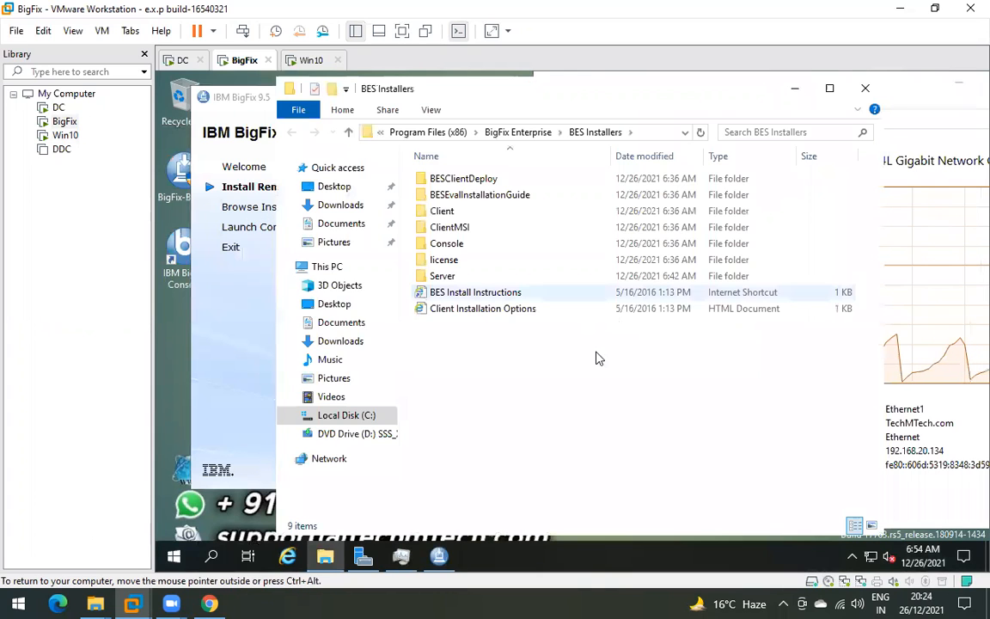
click(654, 132)
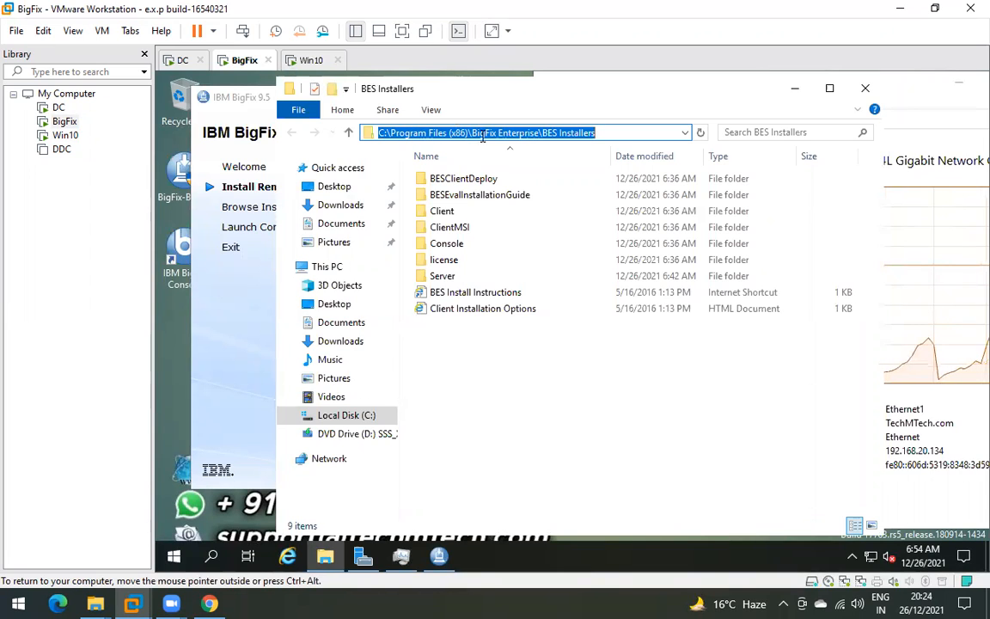
click(602, 131)
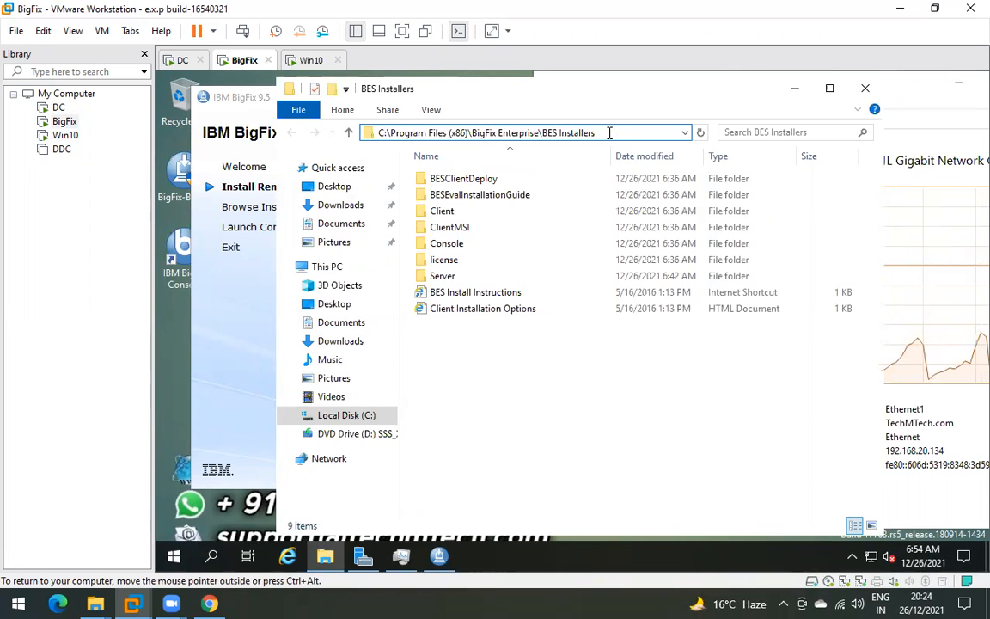
click(448, 213)
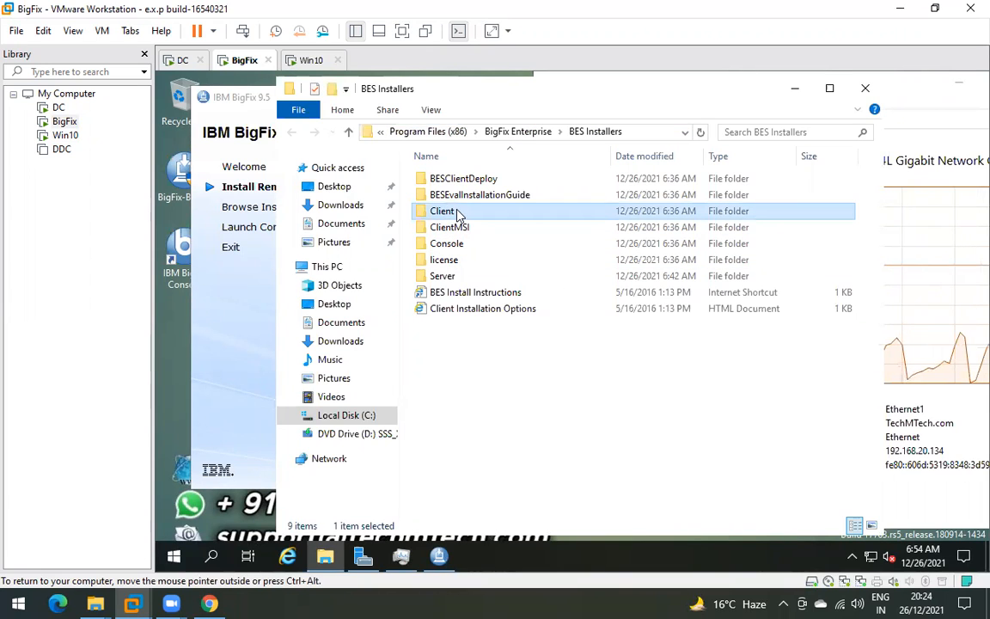
double_click(459, 213)
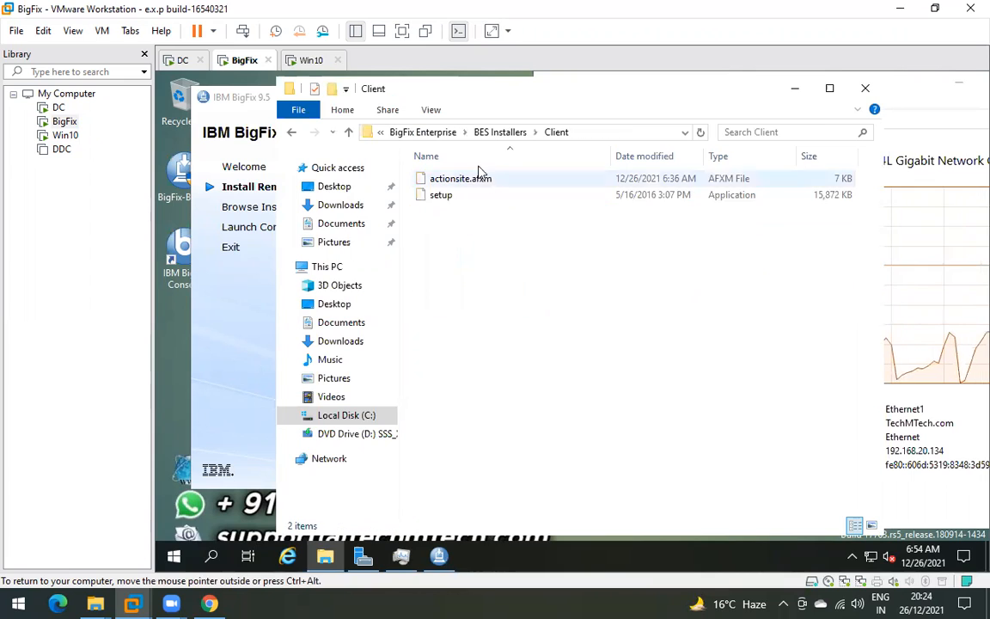
click(458, 198)
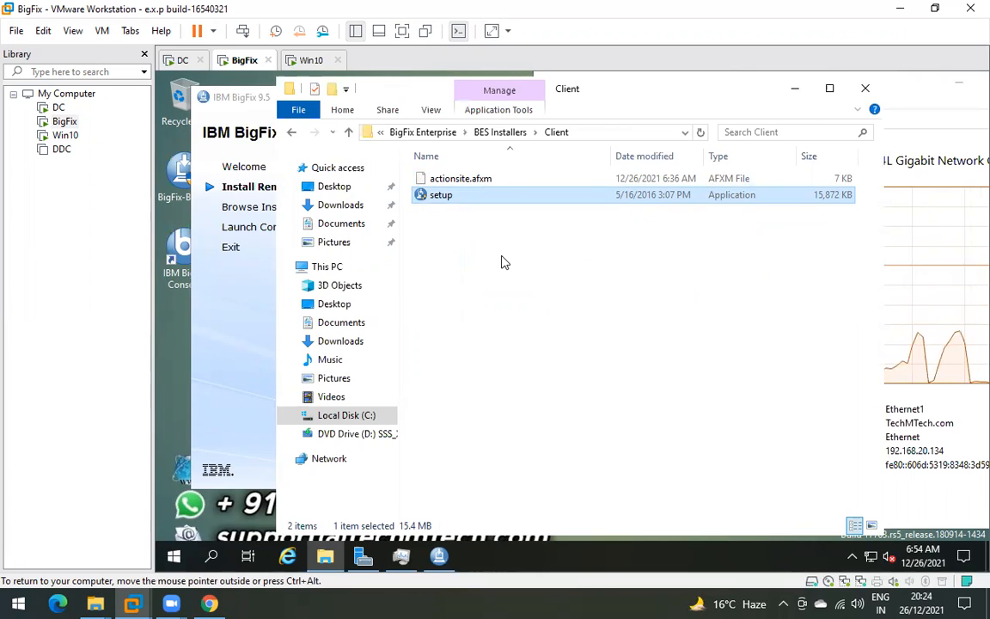
right_click(469, 203)
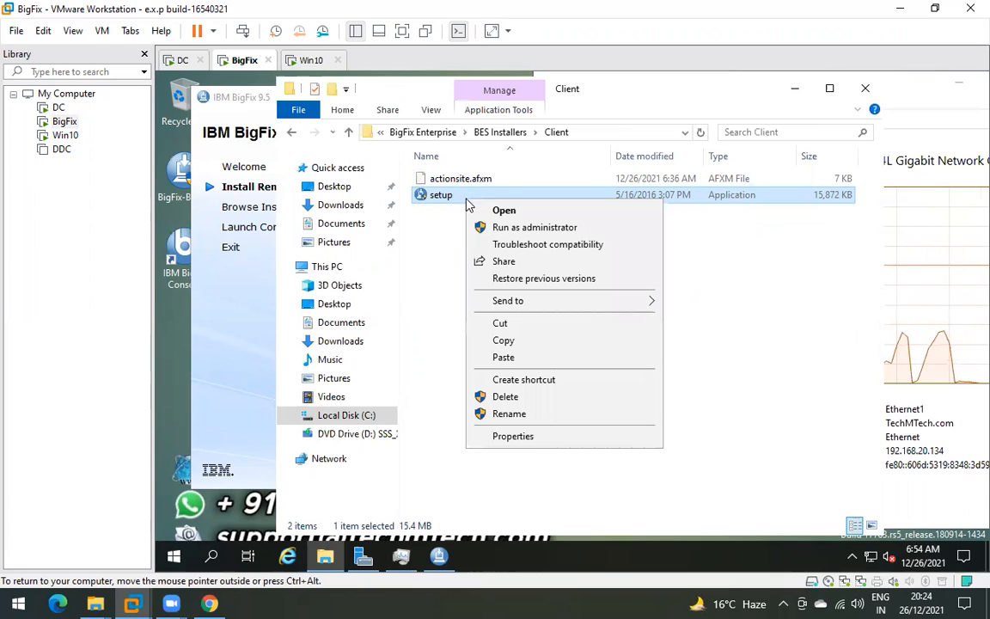
click(503, 342)
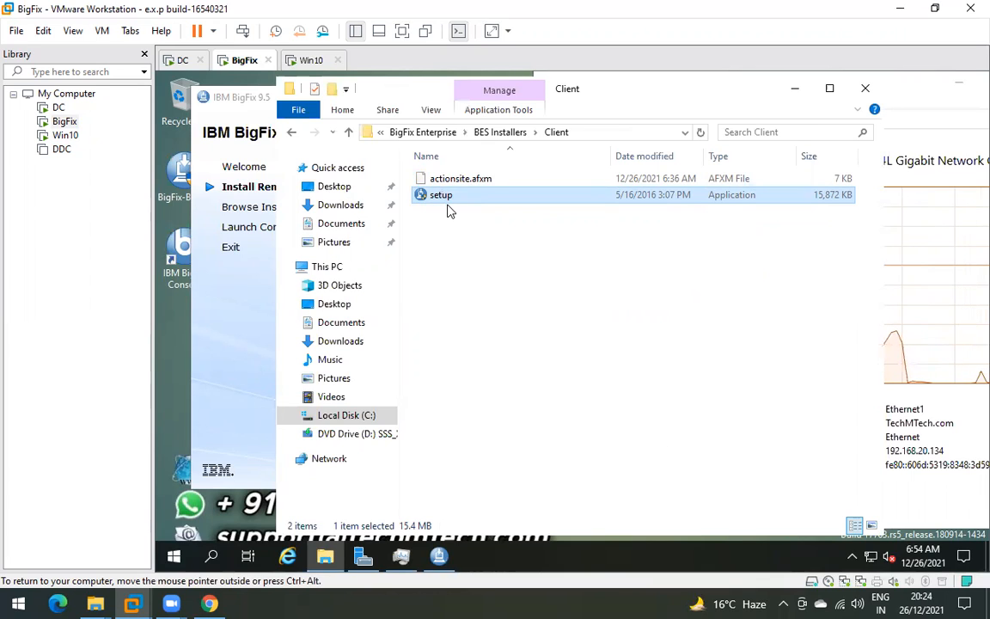
click(507, 132)
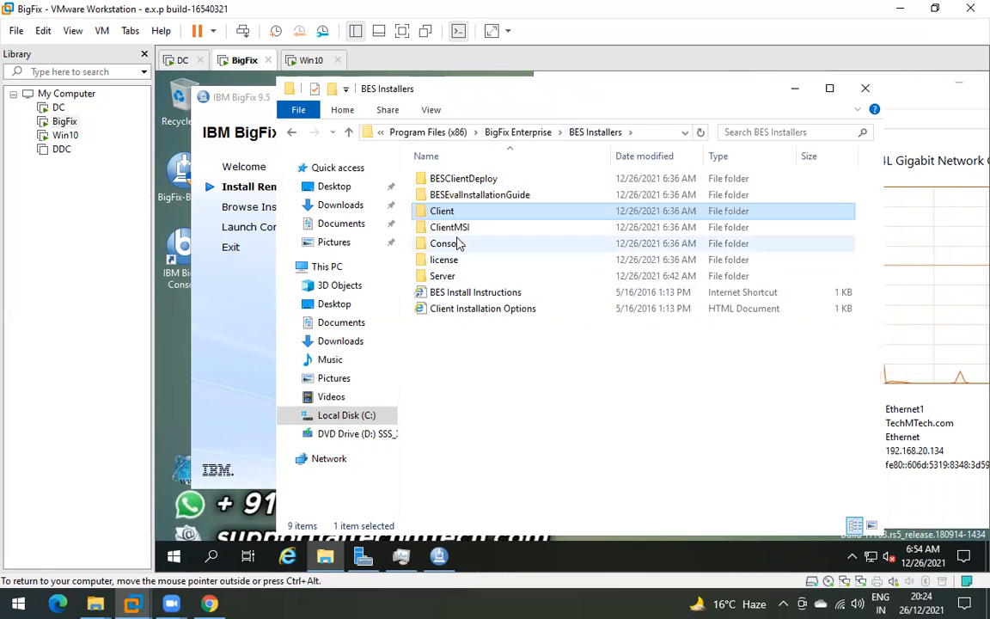
double_click(447, 244)
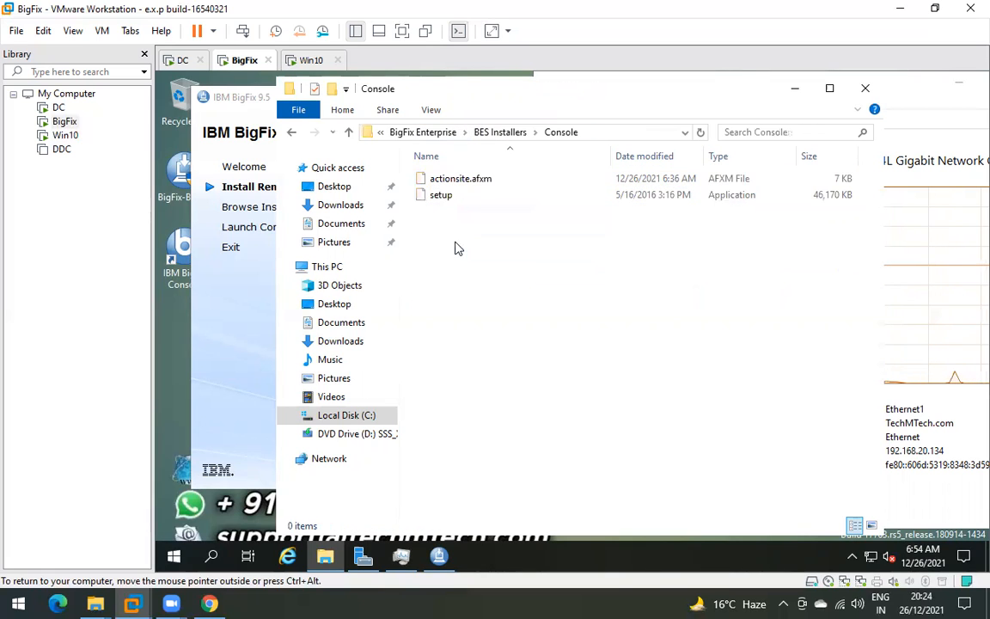
click(503, 134)
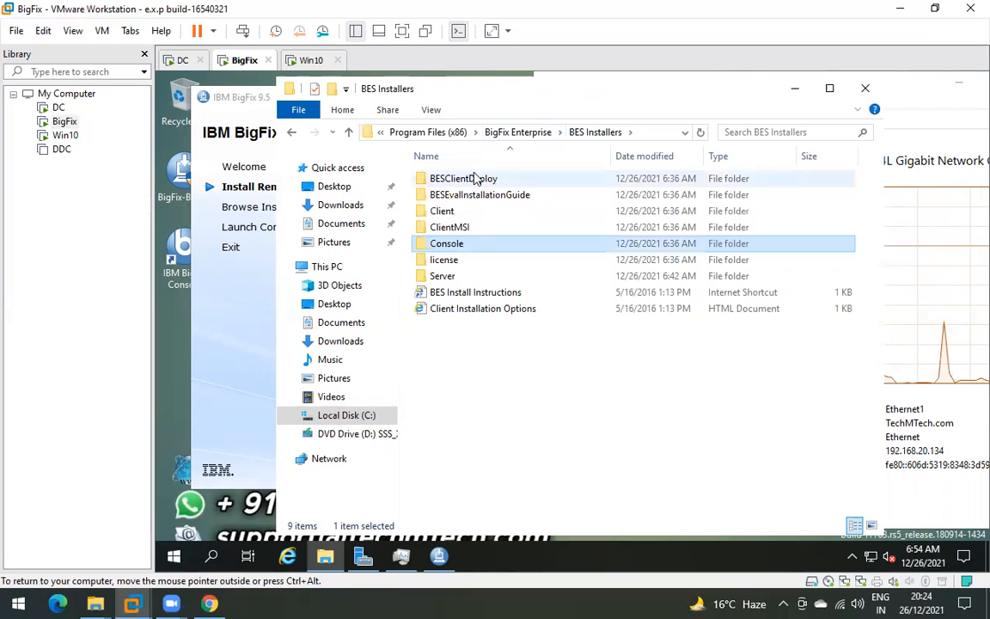
double_click(458, 262)
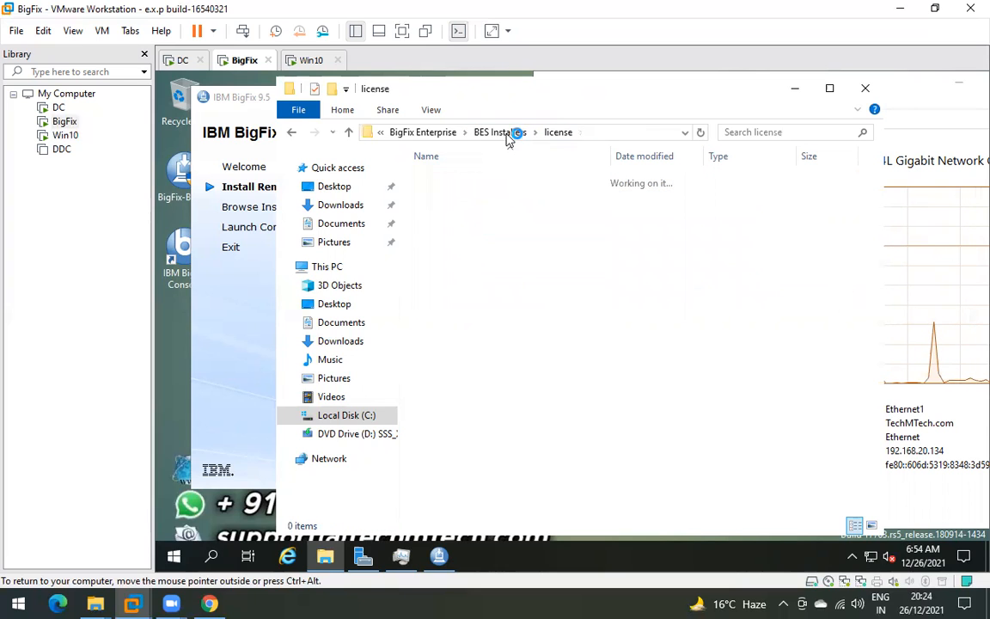
click(508, 137)
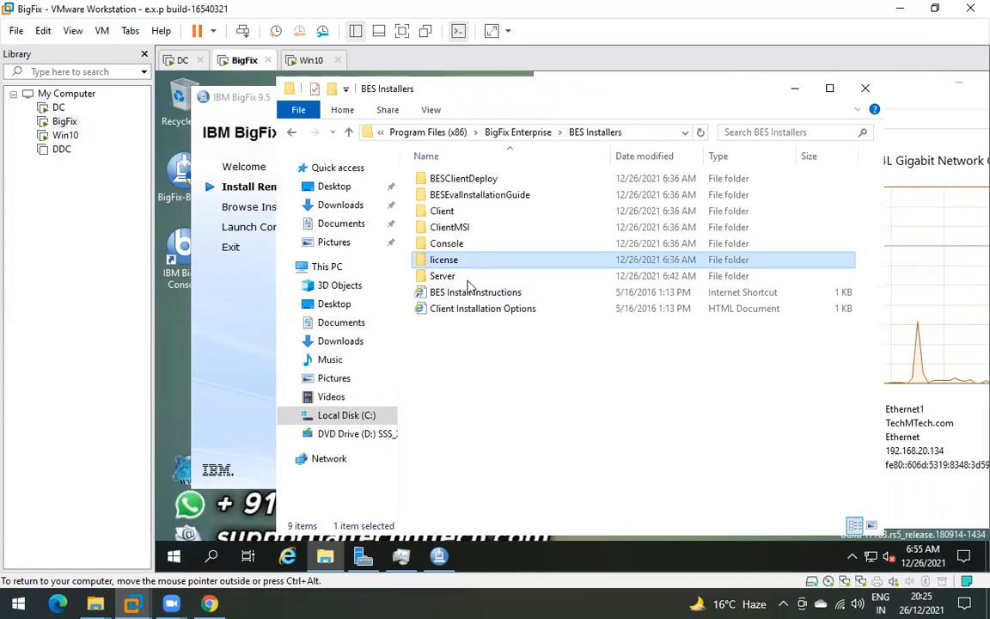
click(456, 278)
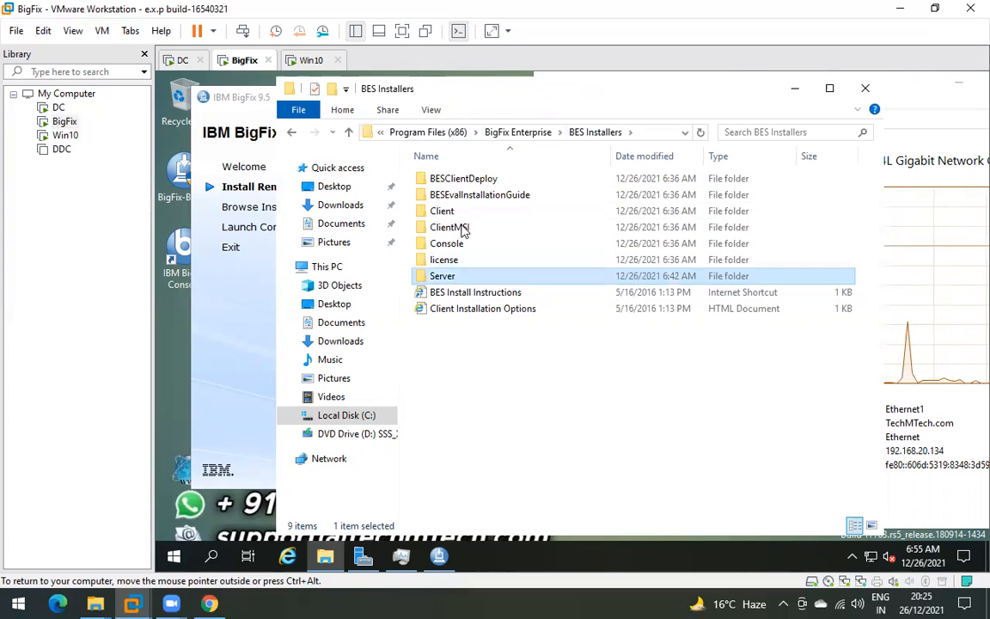
click(461, 230)
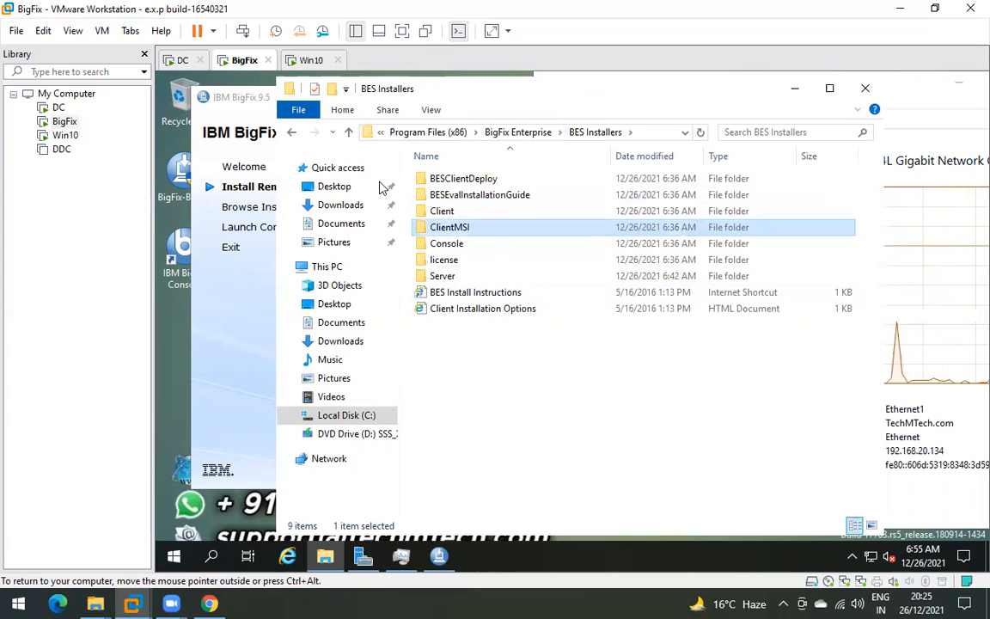
click(863, 89)
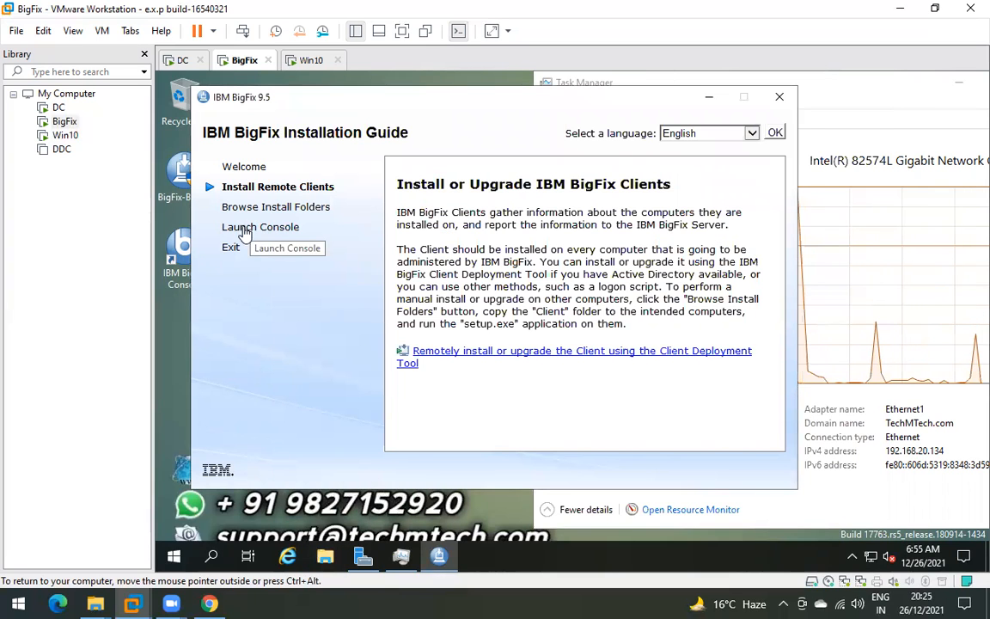
- Launch the BigFix Console and check the login dialog's server is localhost
click(251, 230)
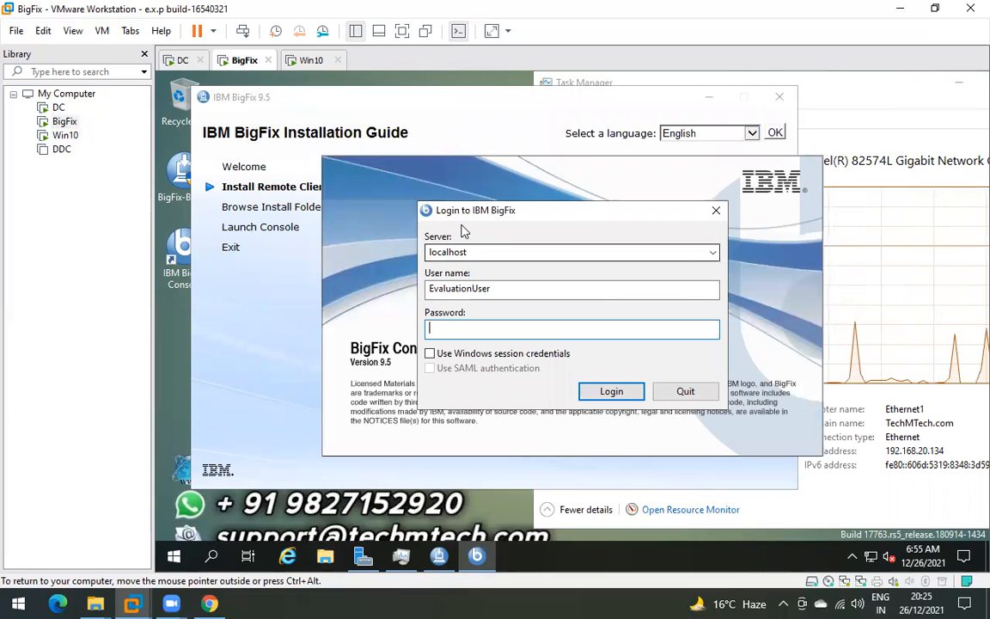
drag(520, 215, 545, 194)
double_click(505, 231)
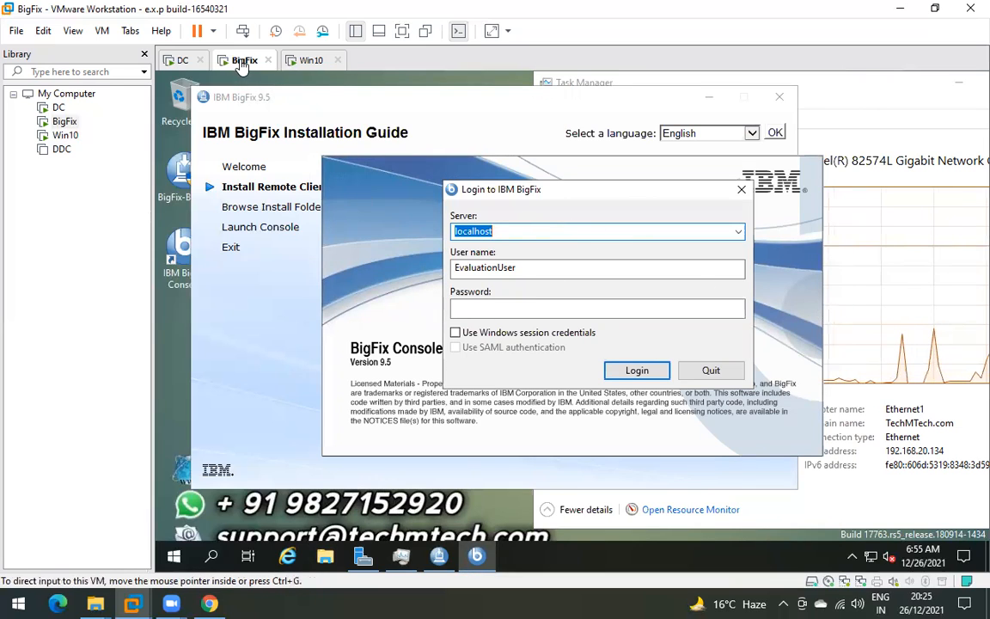
click(505, 232)
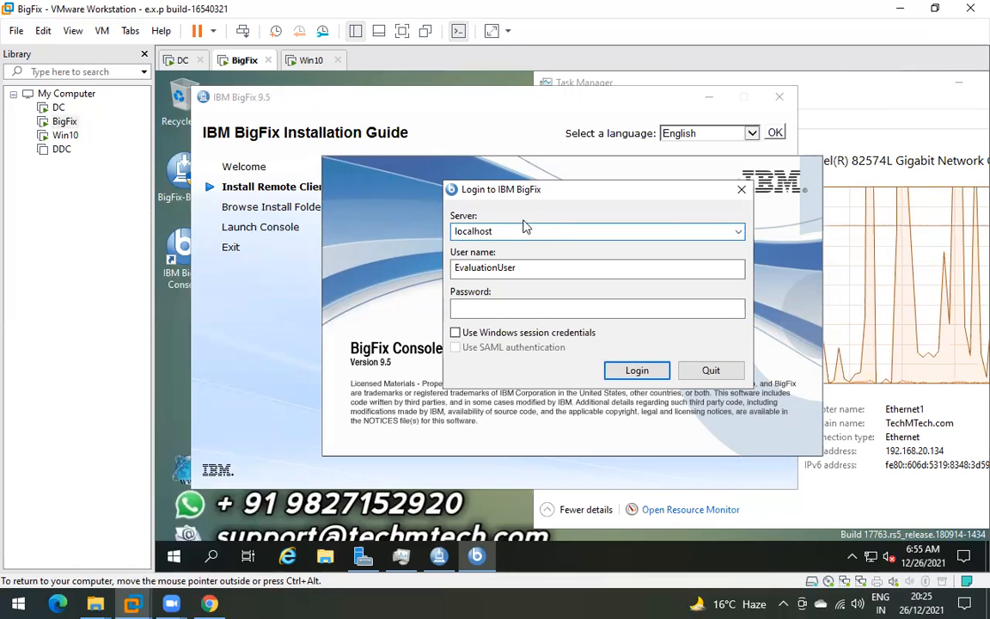
drag(516, 228, 450, 234)
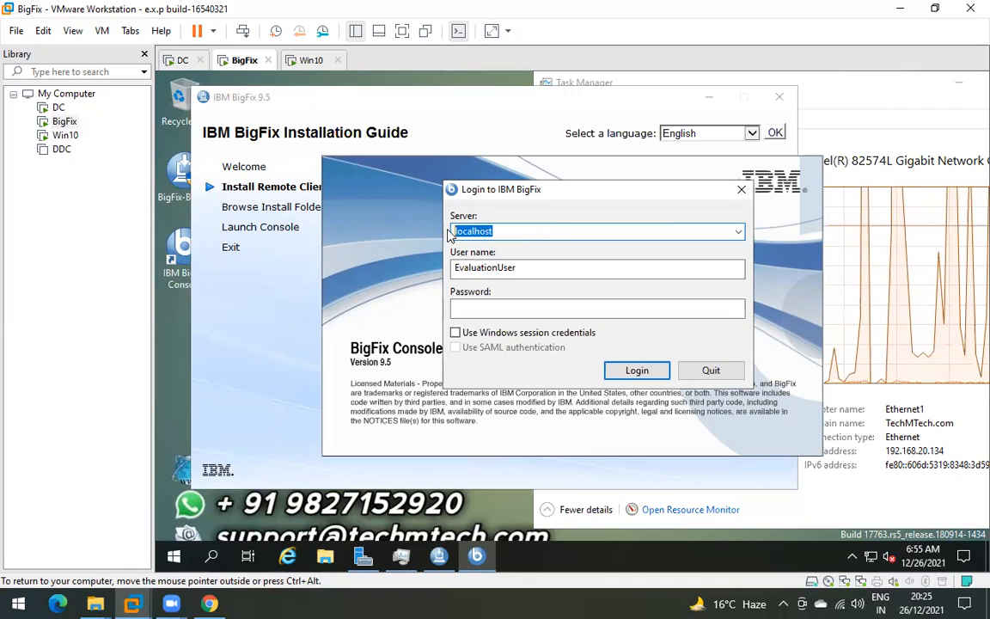
click(511, 233)
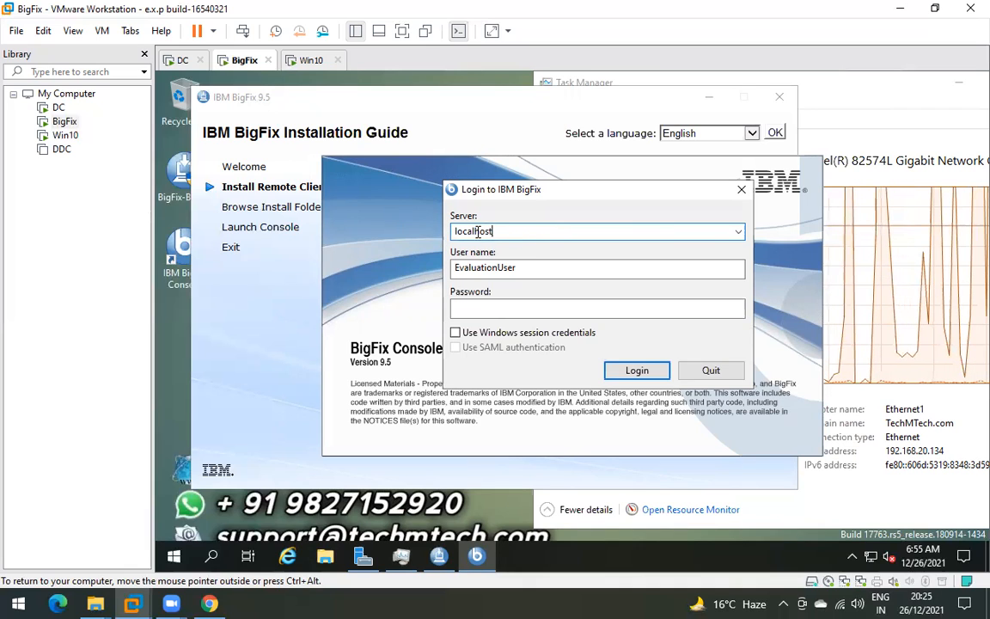
double_click(478, 235)
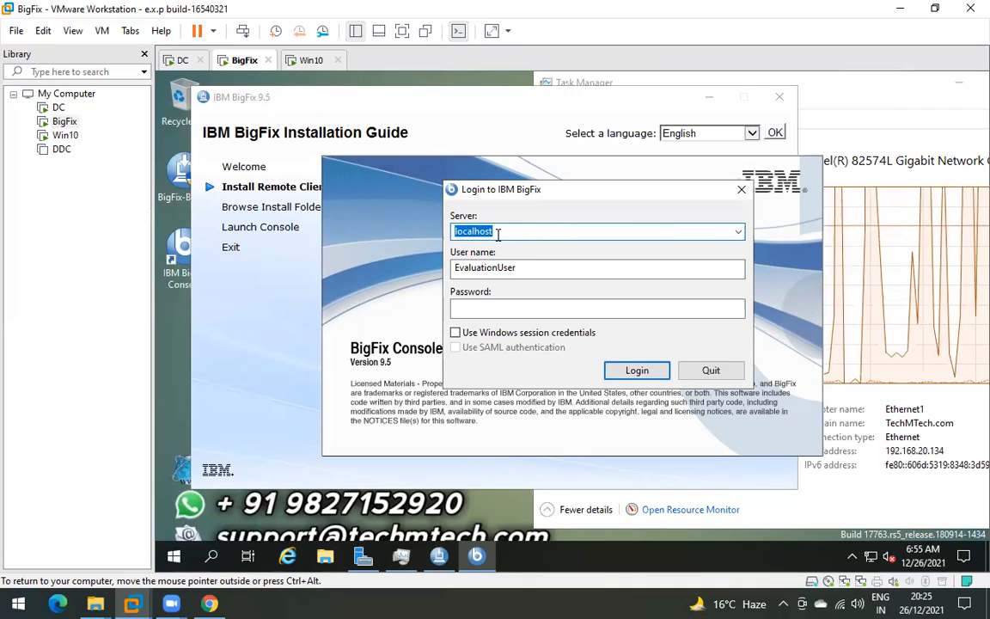
- Enter the operator's password and log in to the BigFix server
key(super)
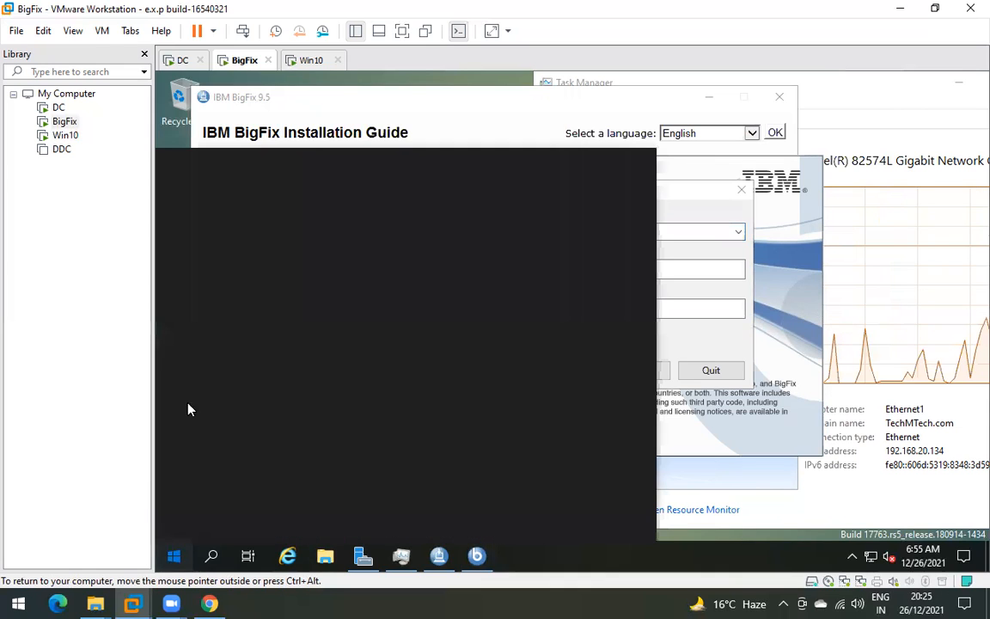
click(389, 104)
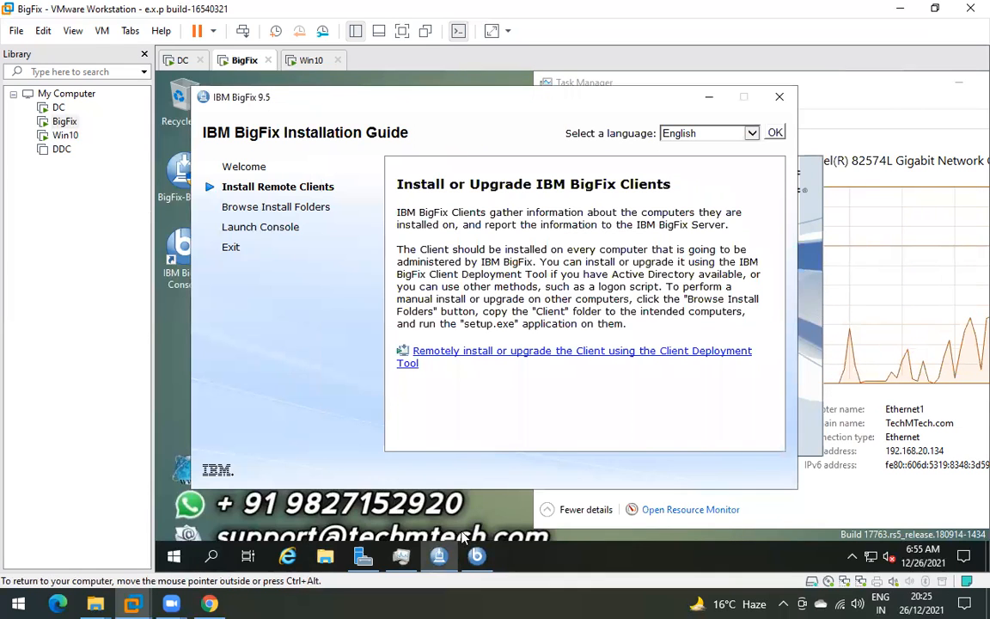
click(477, 556)
click(487, 310)
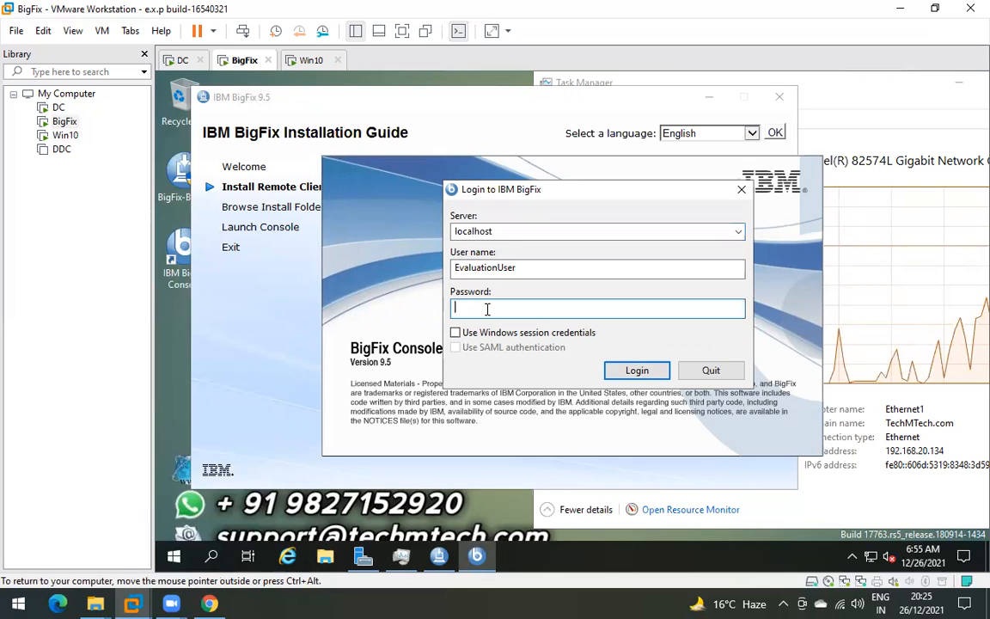
text(••••••)
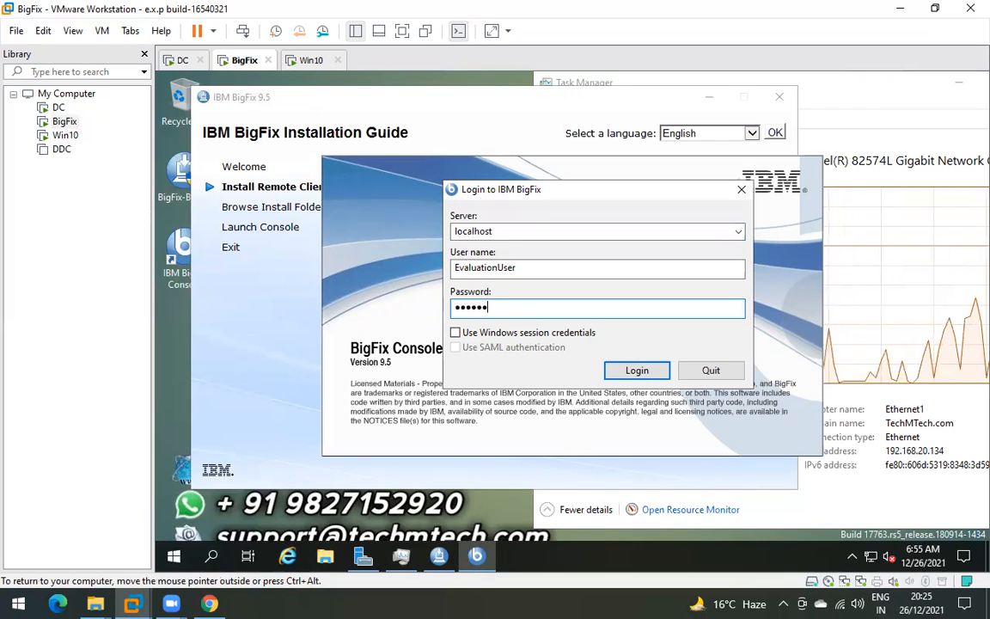
text(••)
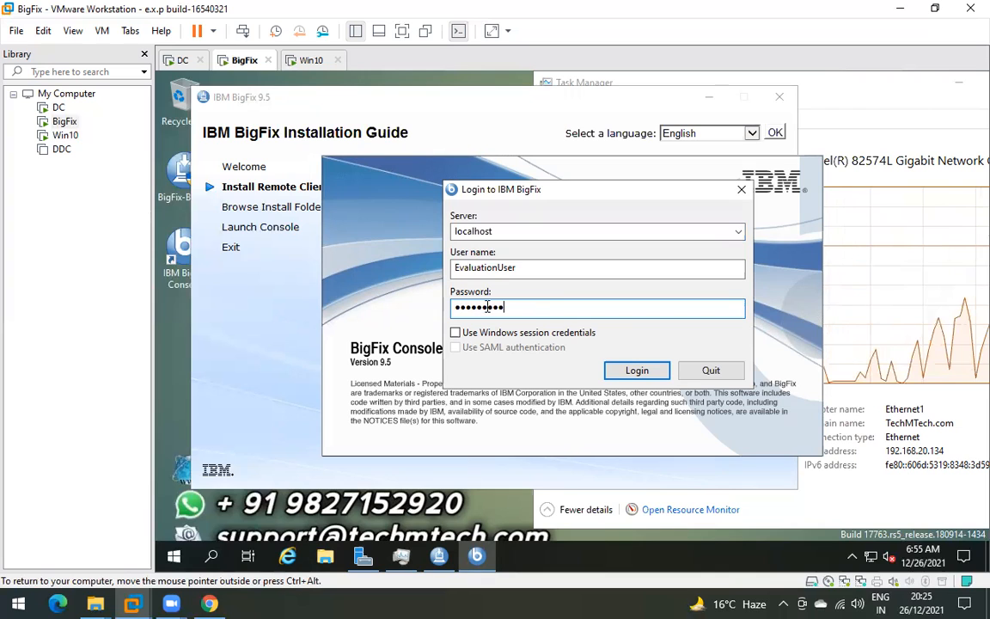
click(637, 374)
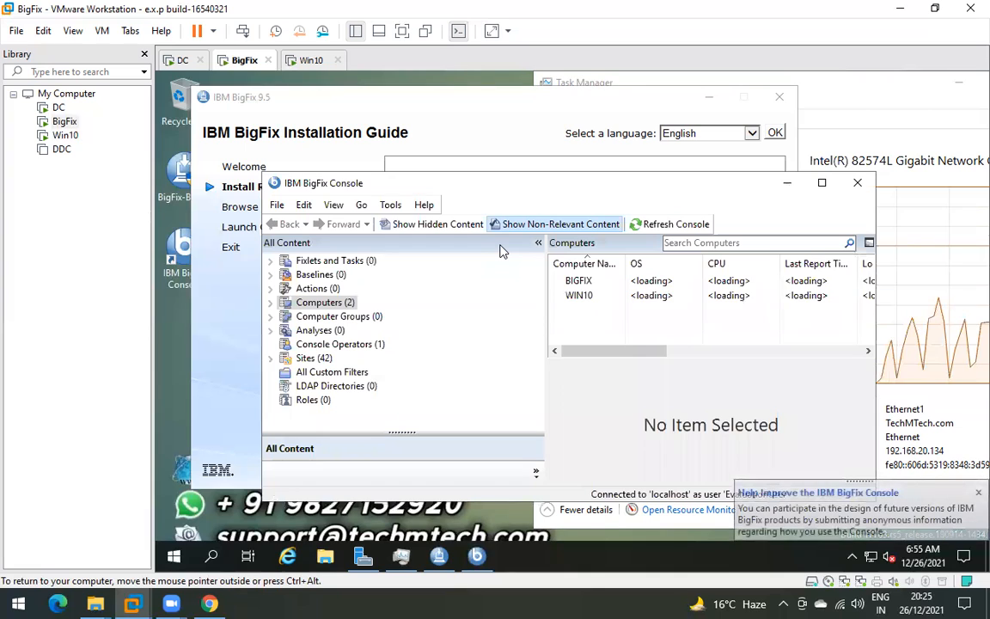
- Maximize the BigFix Console and widen the Computers list pane showing BIGFIX and WIN10
click(821, 183)
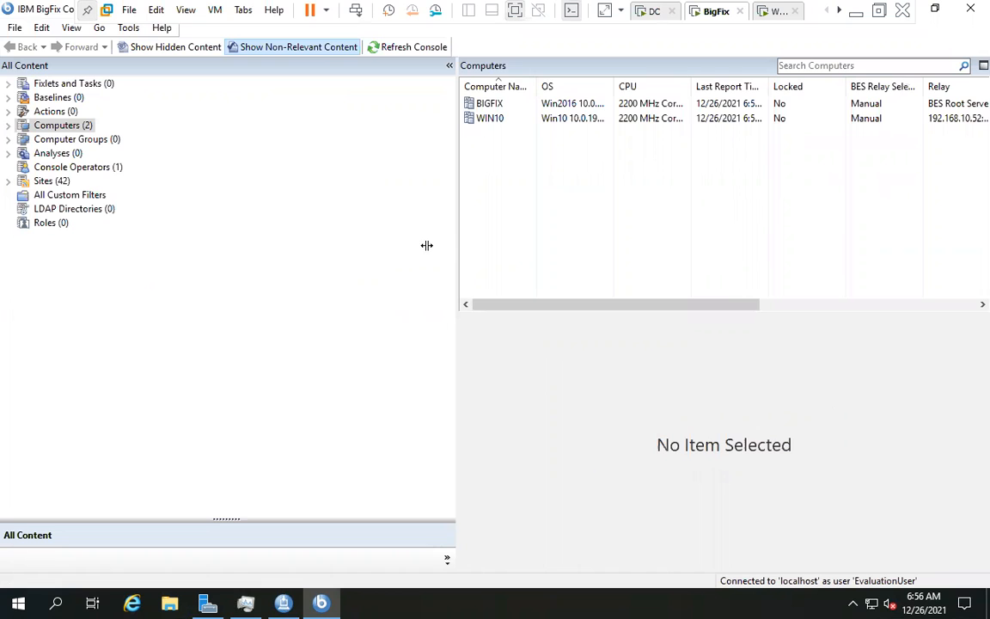
drag(458, 250, 416, 250)
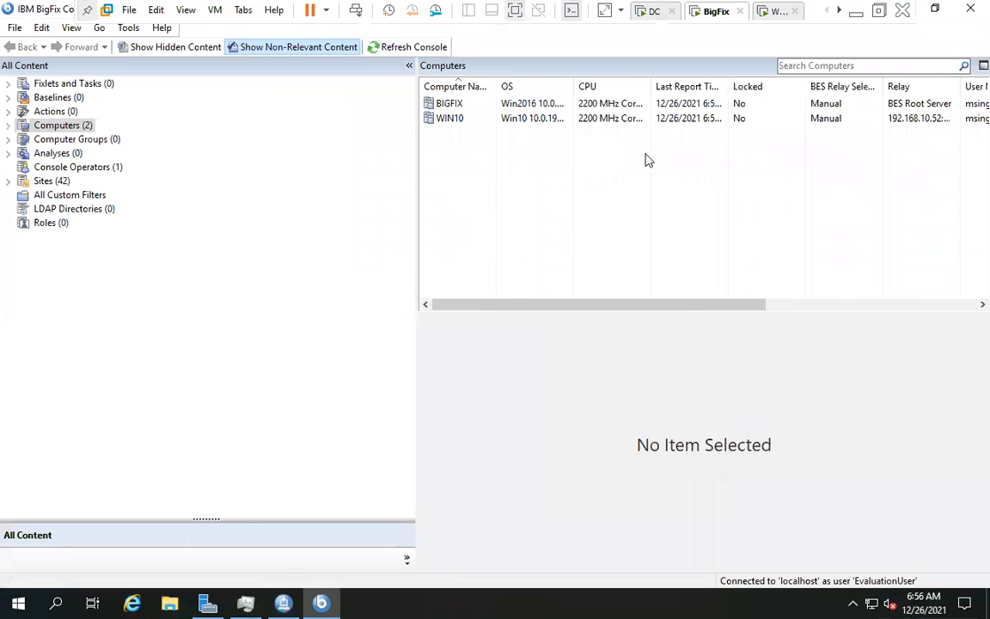
- Expand Fixlets and Tasks and browse each sub-filter, ending on All Fixlet Messages
click(38, 84)
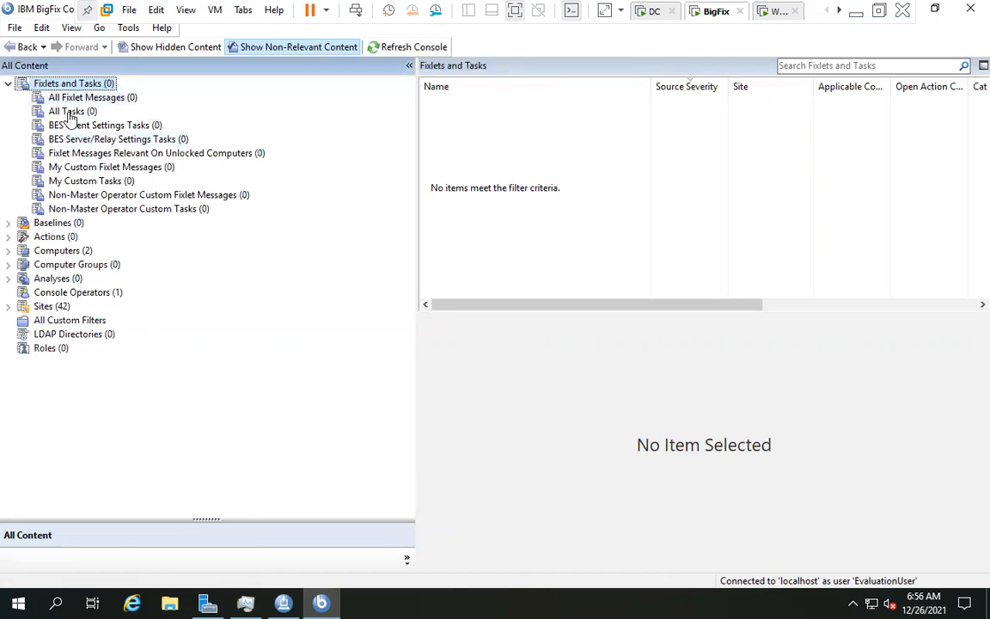
click(72, 113)
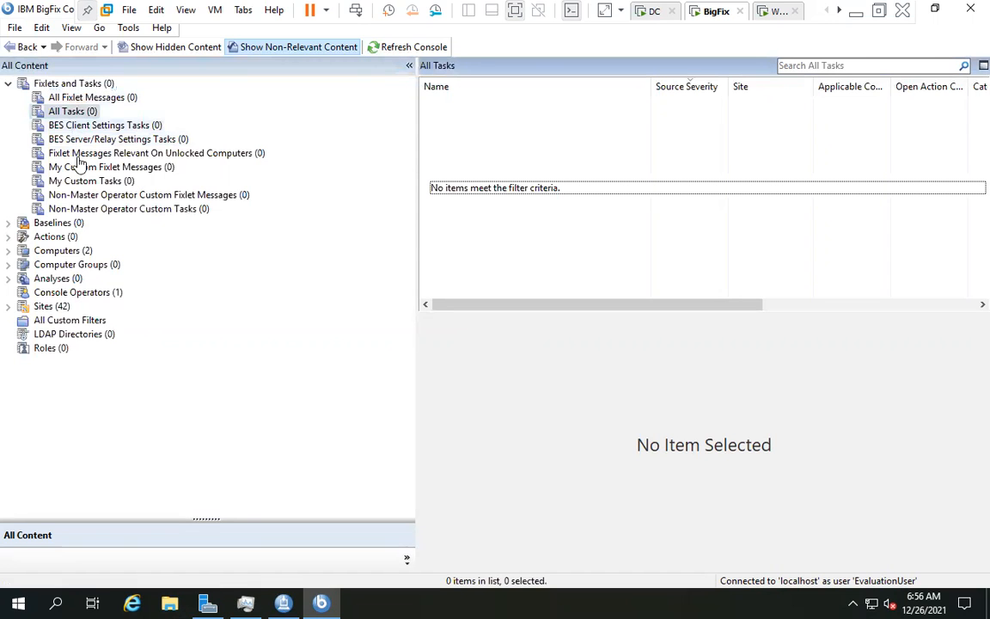
click(74, 139)
click(76, 153)
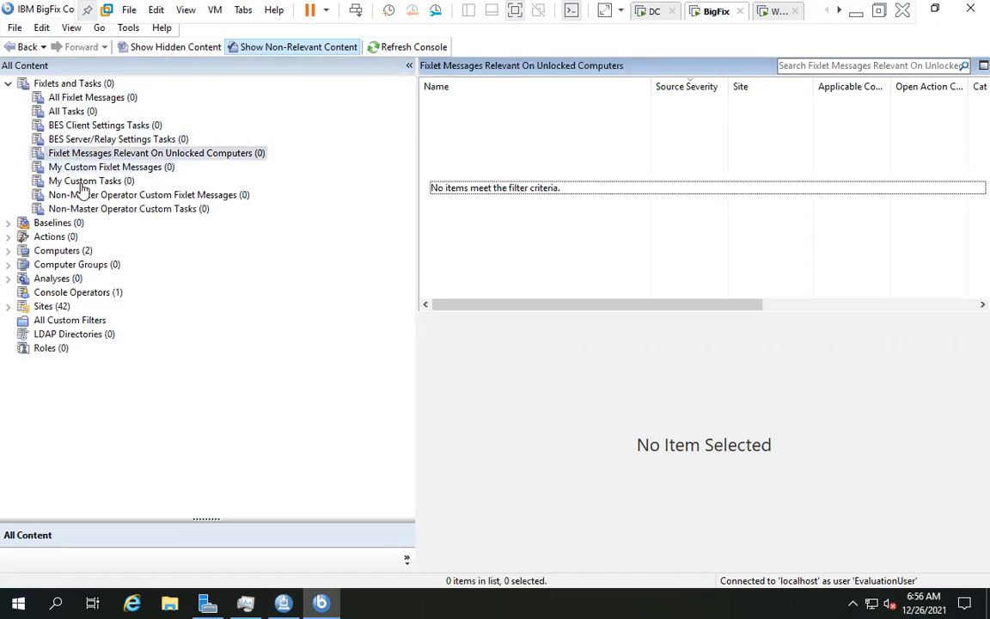
click(76, 167)
click(86, 183)
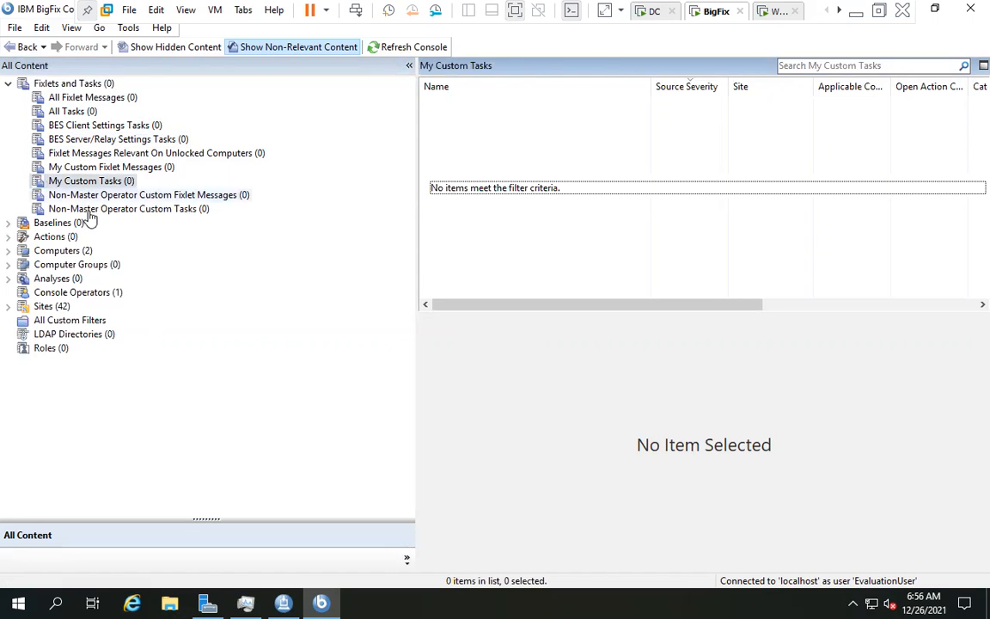
key(Down)
key(Down)
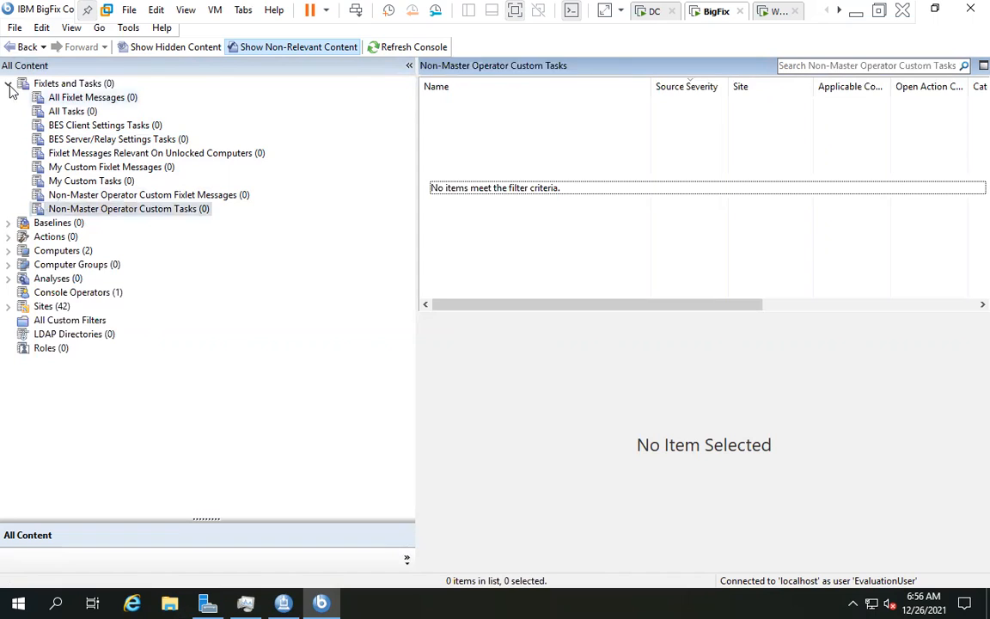
click(70, 98)
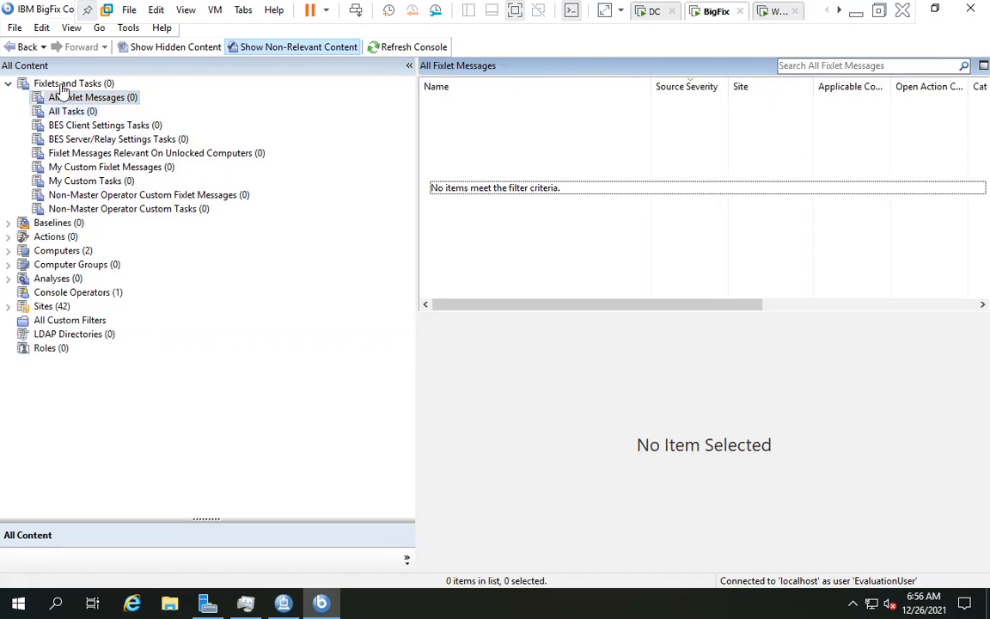
- Collapse and re-expand Fixlets and Tasks, recheck the task filters, and finish on All Fixlet Messages
click(9, 85)
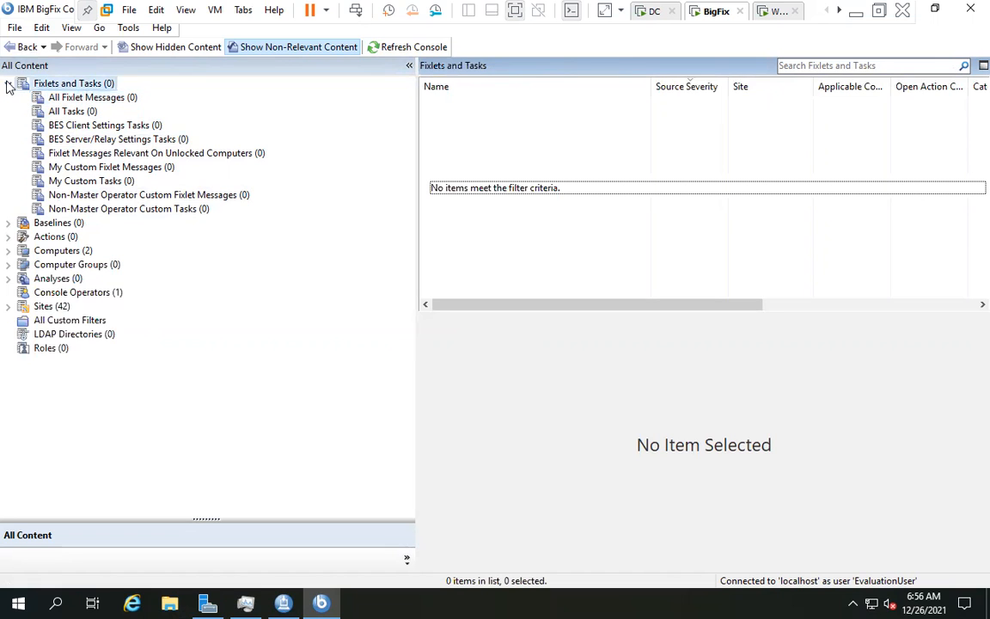
double_click(54, 84)
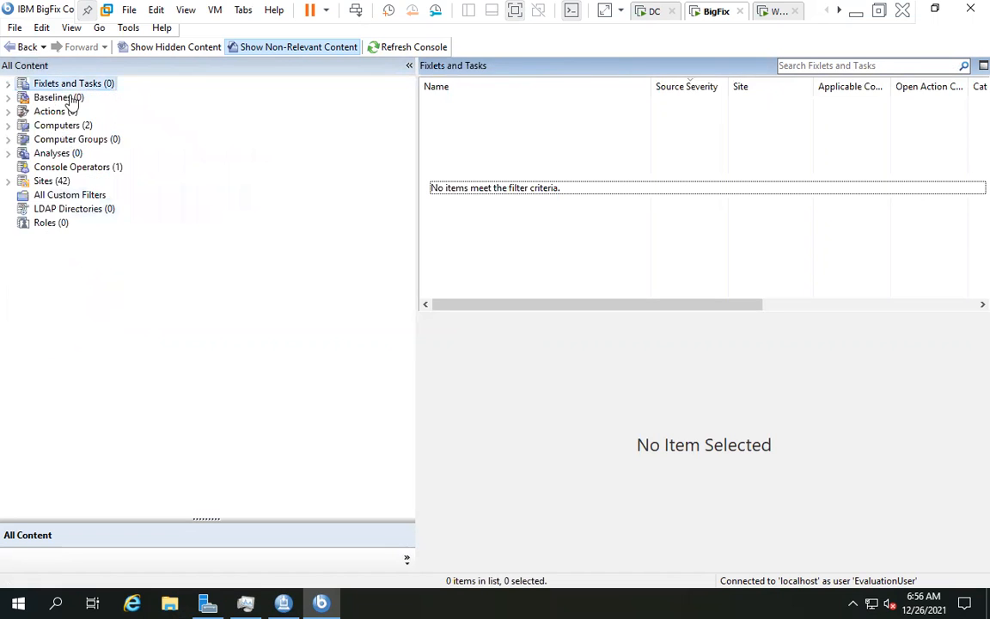
double_click(66, 88)
click(76, 112)
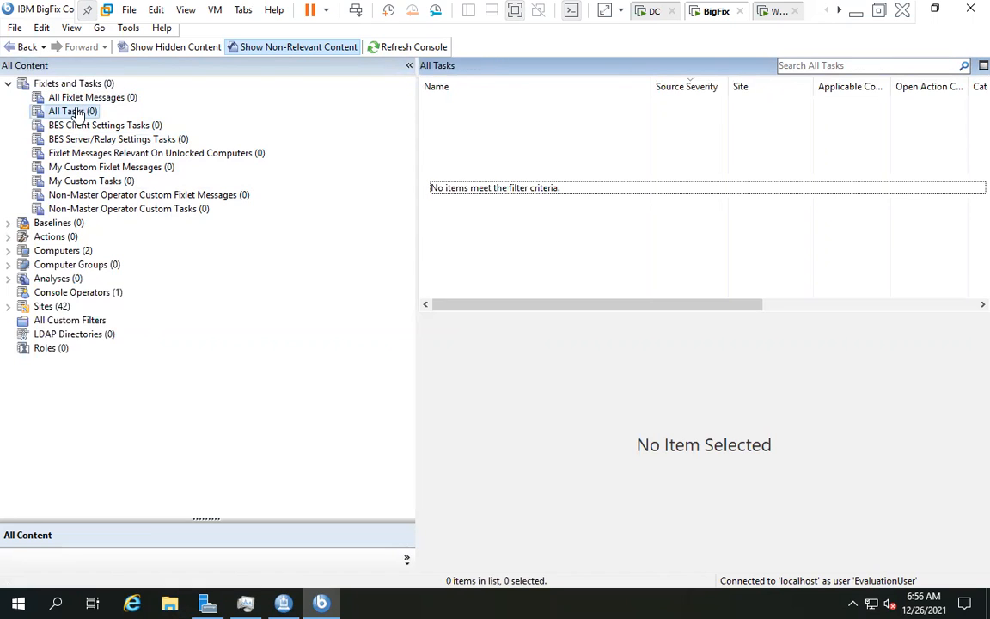
click(73, 98)
click(76, 126)
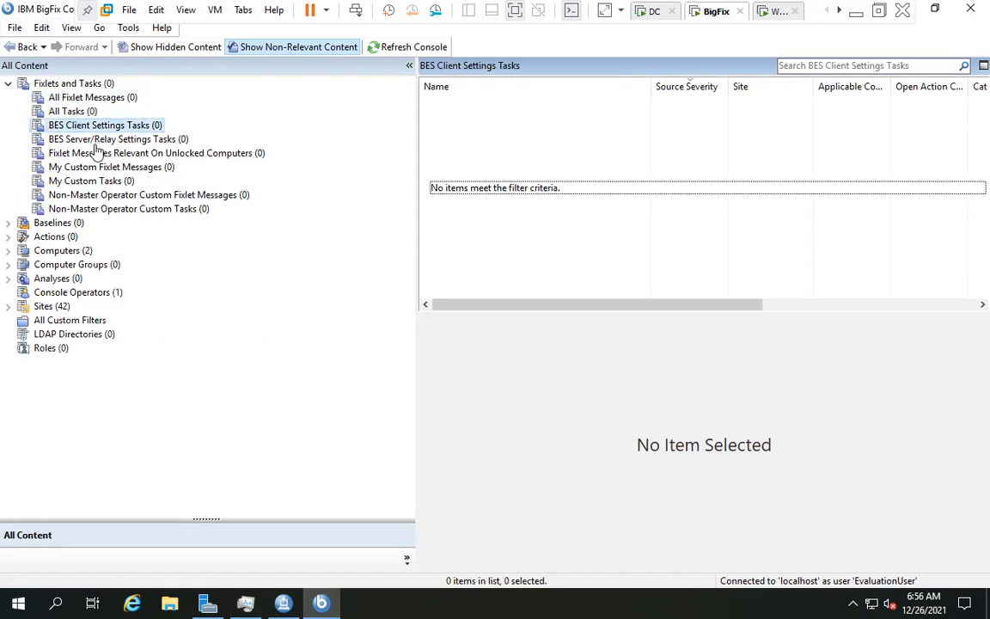
key(Down)
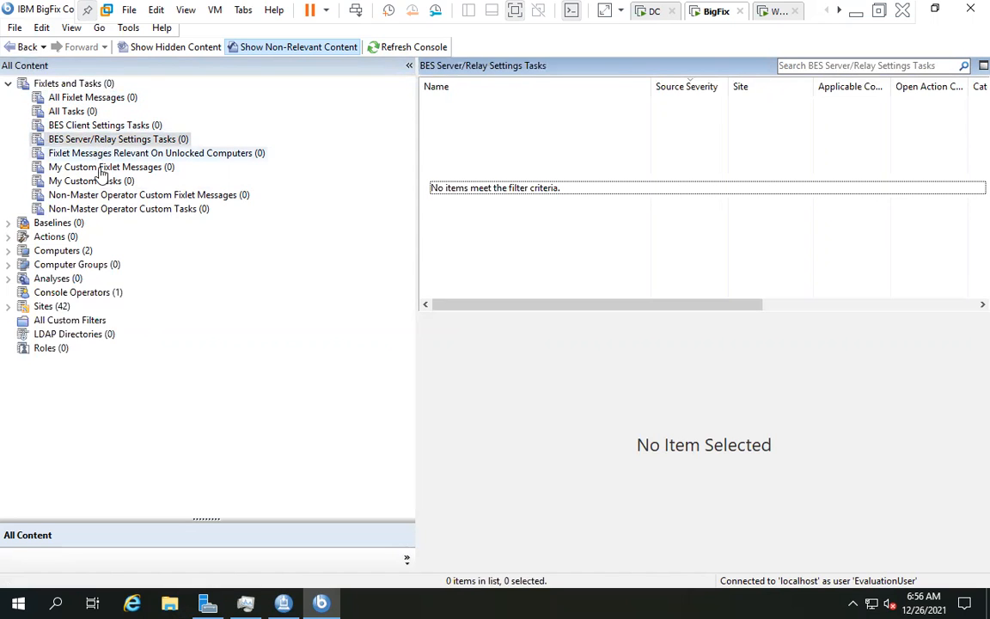
key(Down)
key(Down)
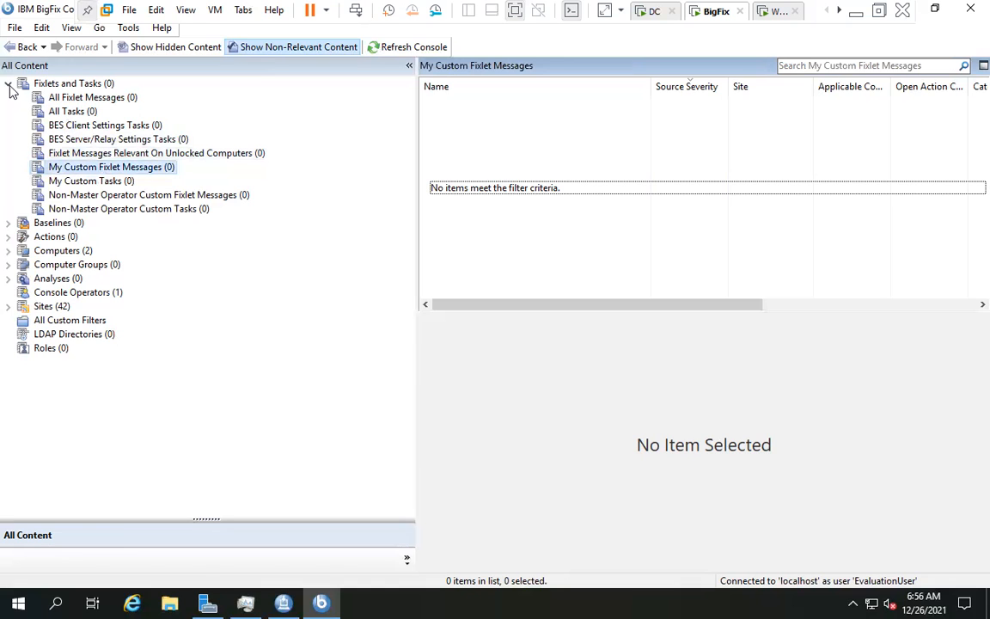
double_click(53, 87)
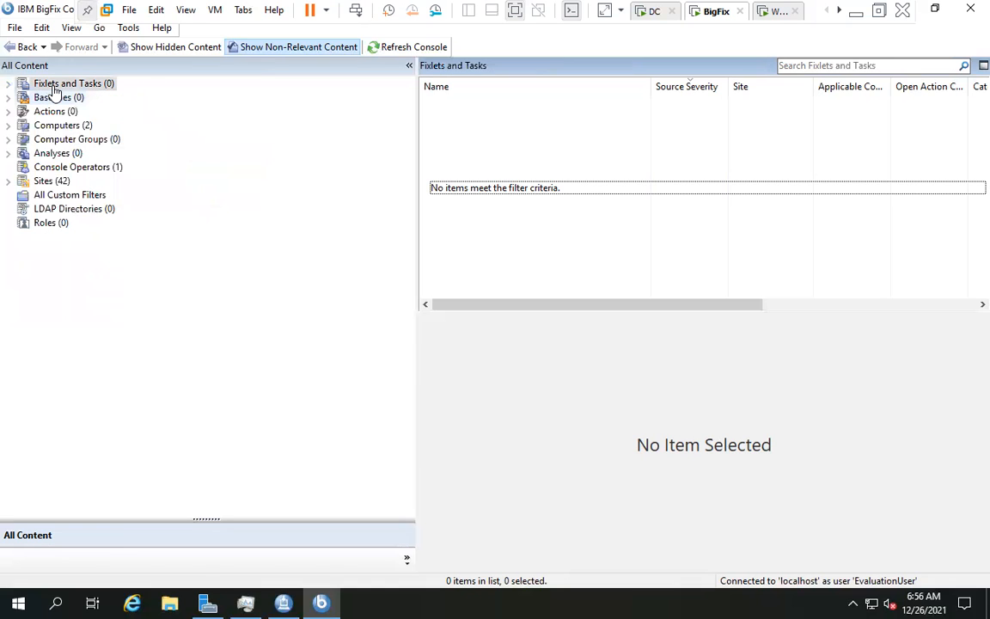
double_click(52, 86)
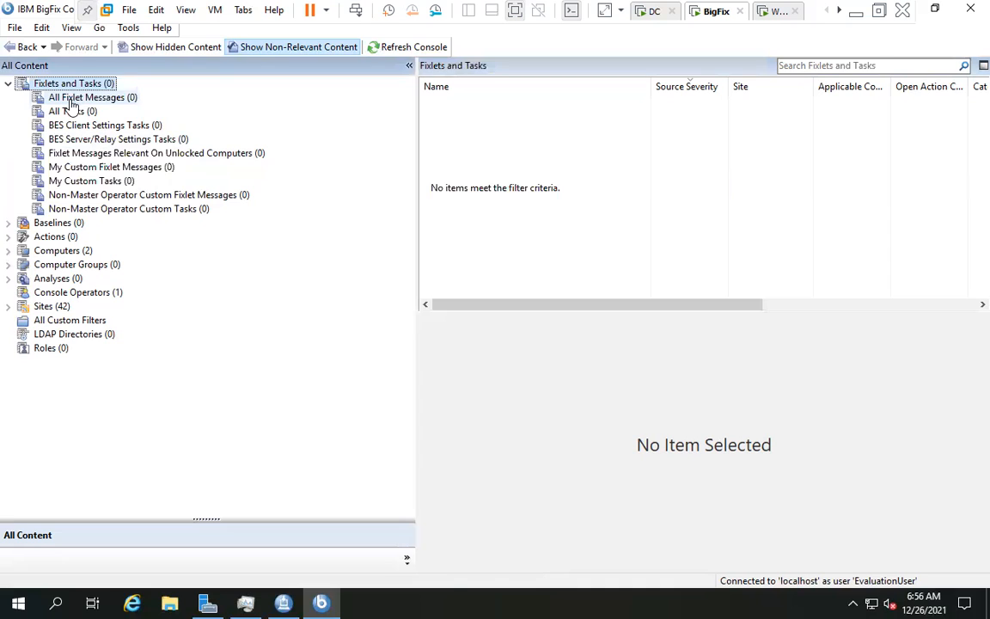
click(72, 101)
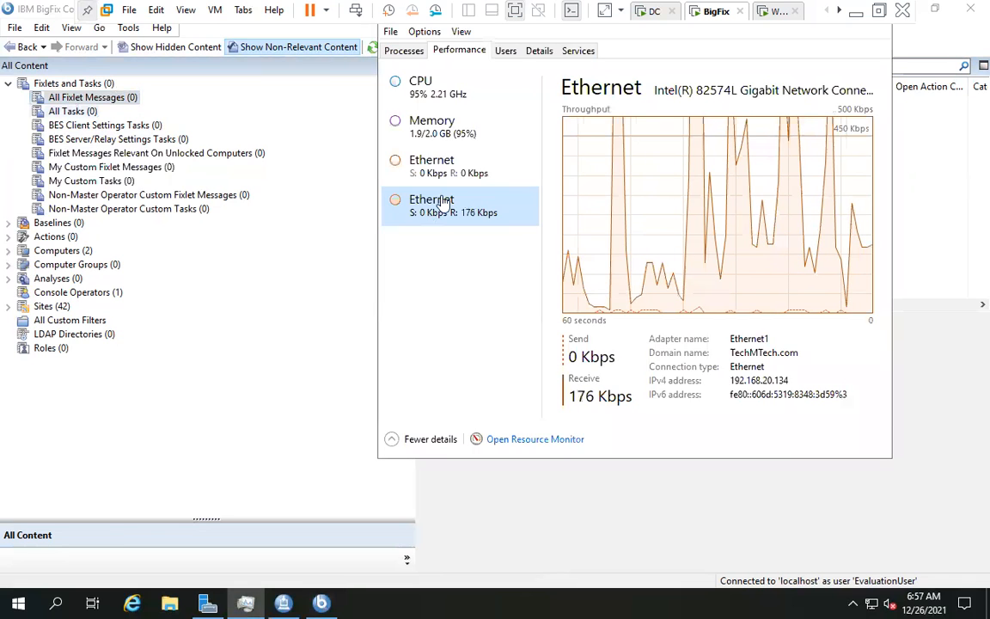
- Check the VM's Ethernet adapter throughput in Task Manager and restore its full view
click(437, 165)
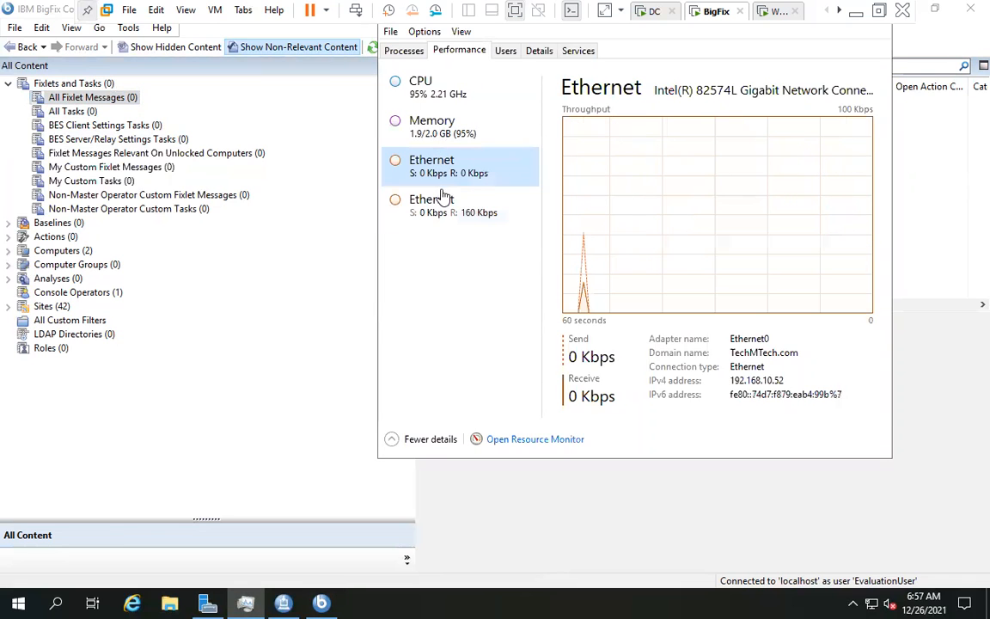
key(Down)
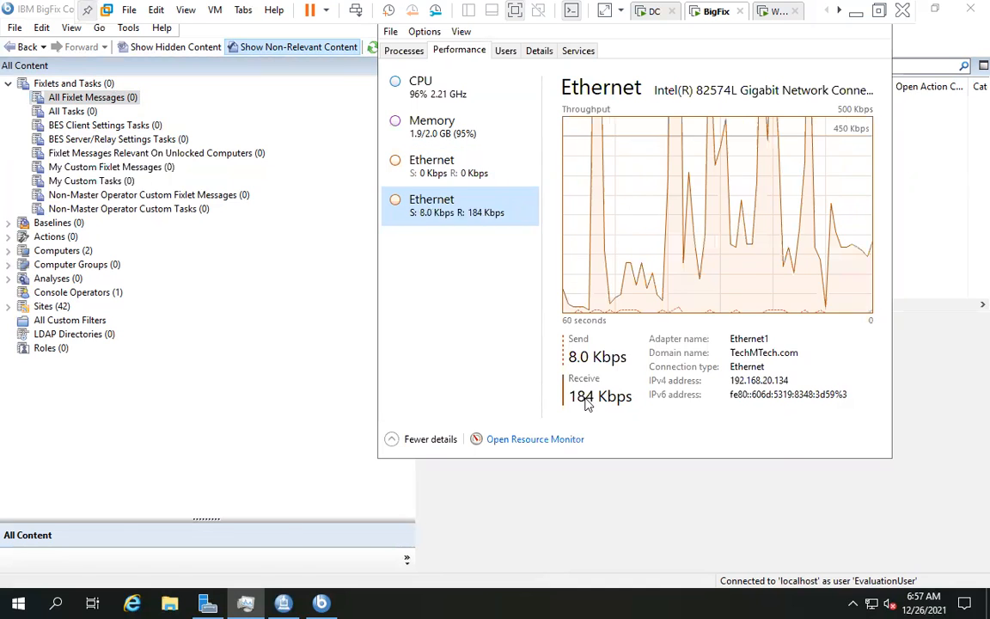
click(245, 603)
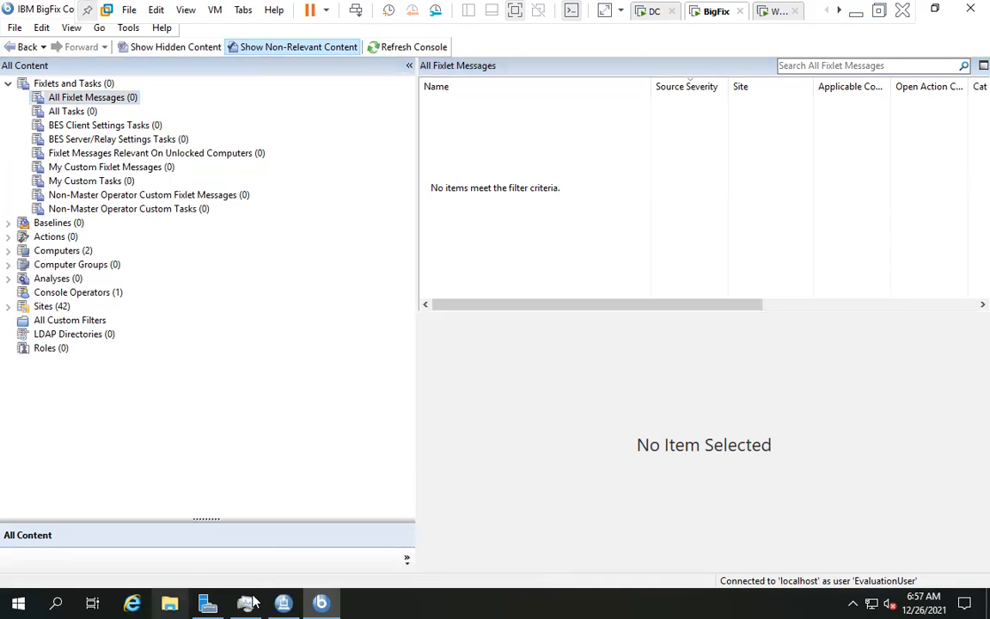
key(alt+Tab)
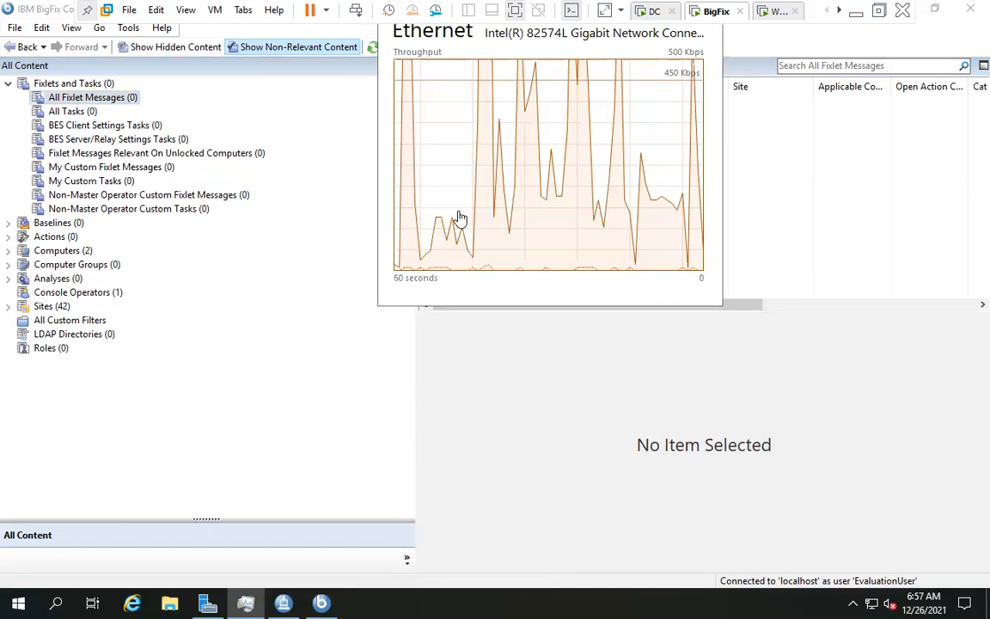
double_click(460, 218)
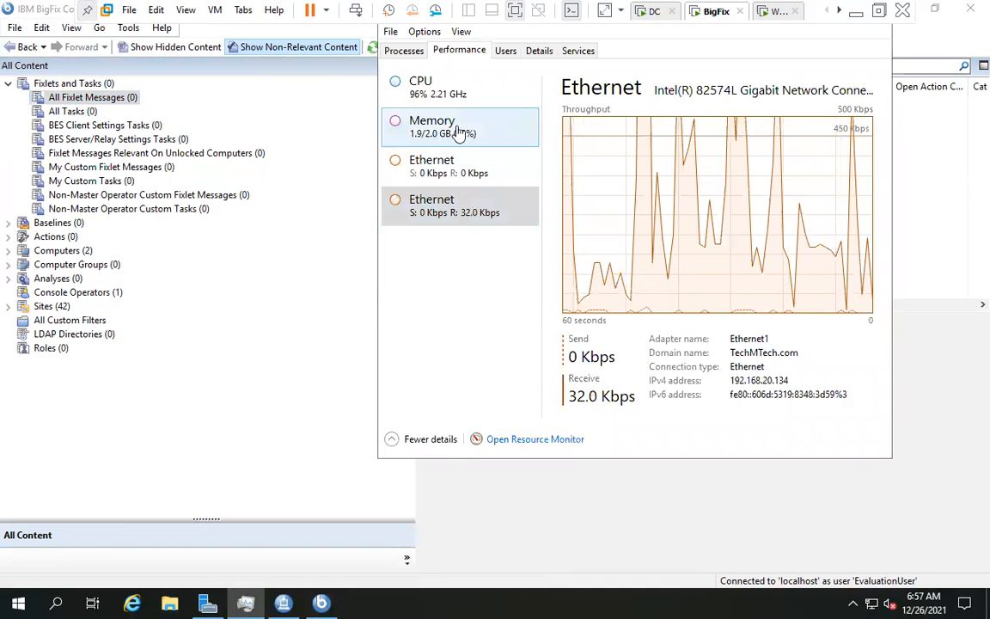
- Review memory at 95% and CPU around 94%, then return to the BigFix Console
click(458, 128)
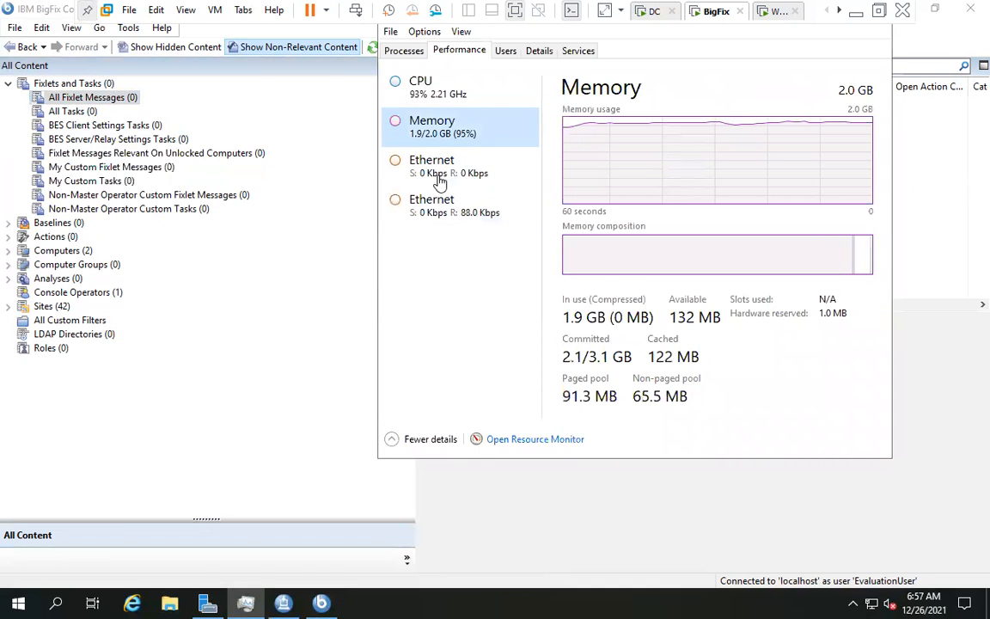
click(446, 170)
click(411, 125)
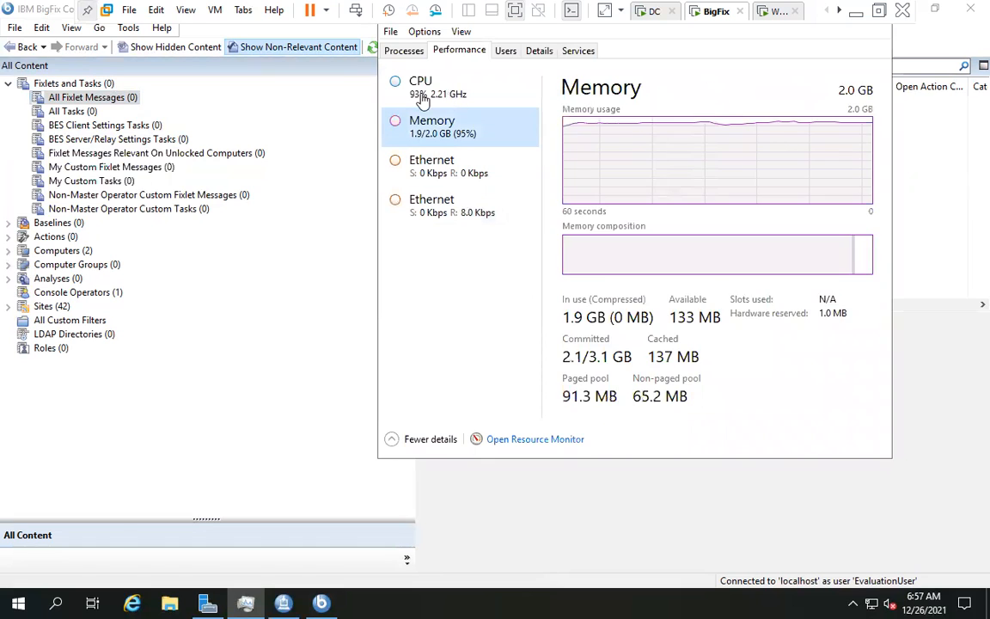
click(397, 92)
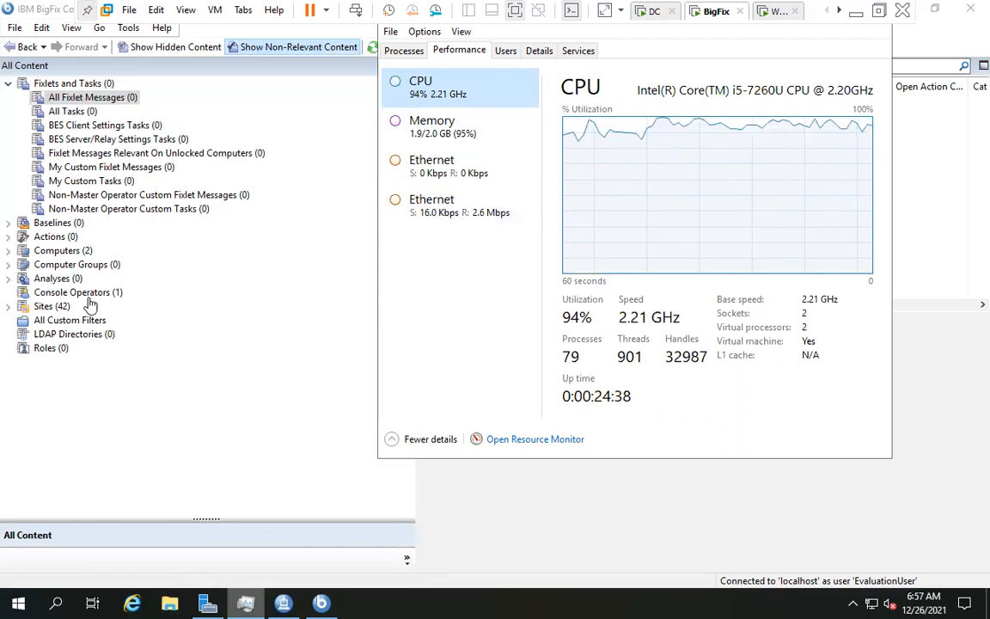
click(67, 255)
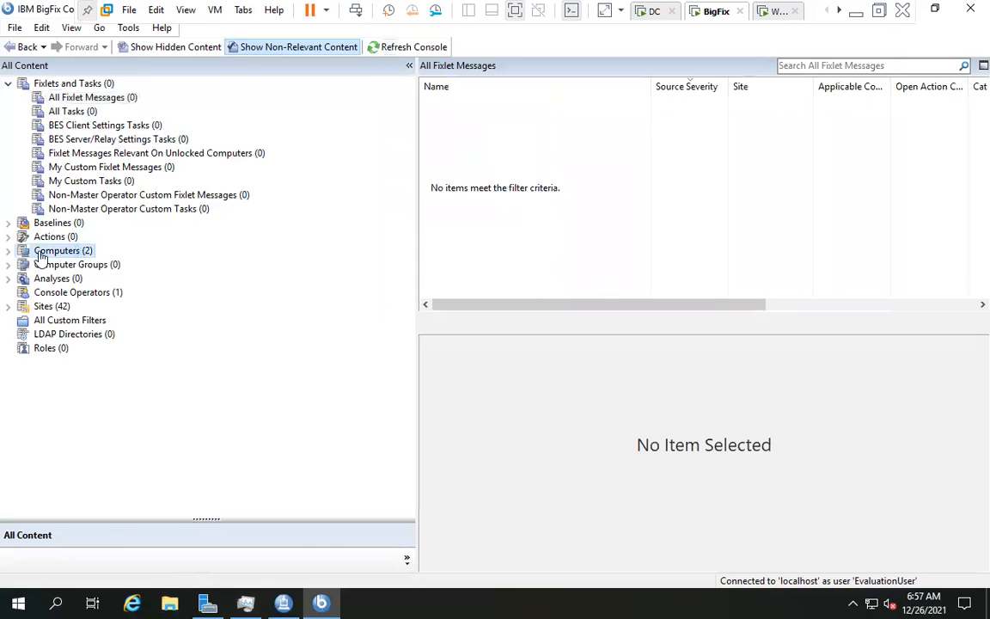
- Compare BIGFIX and WIN10 in the Computers list, then open WIN10's properties window
click(435, 103)
click(431, 118)
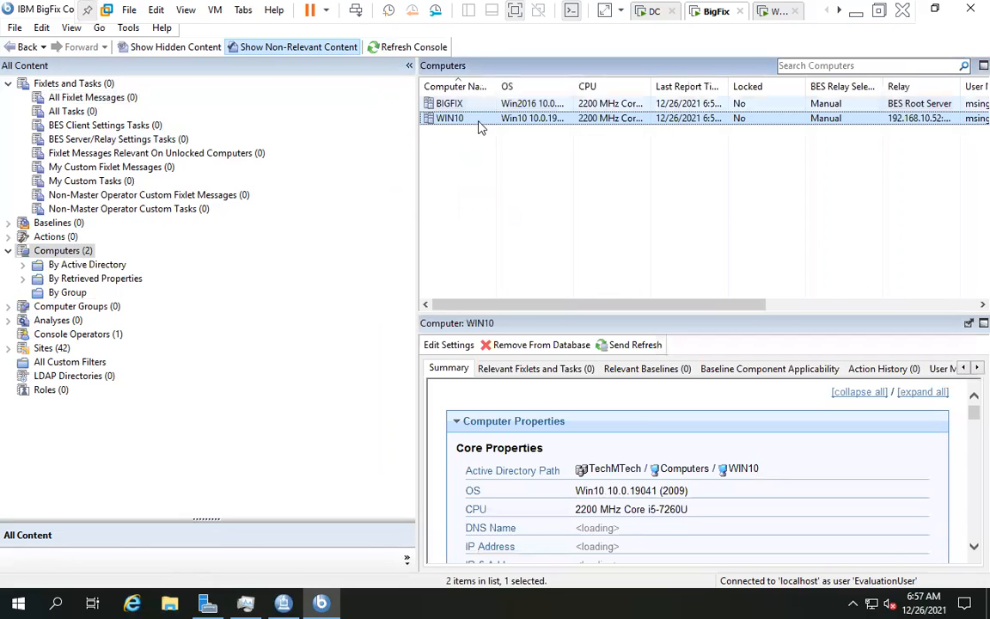
click(430, 107)
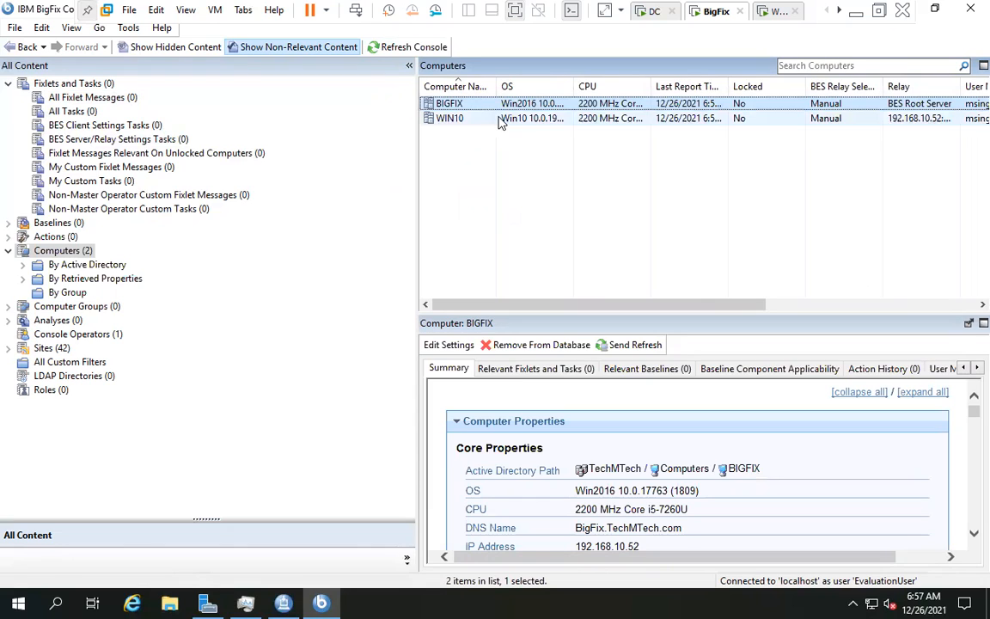
click(503, 120)
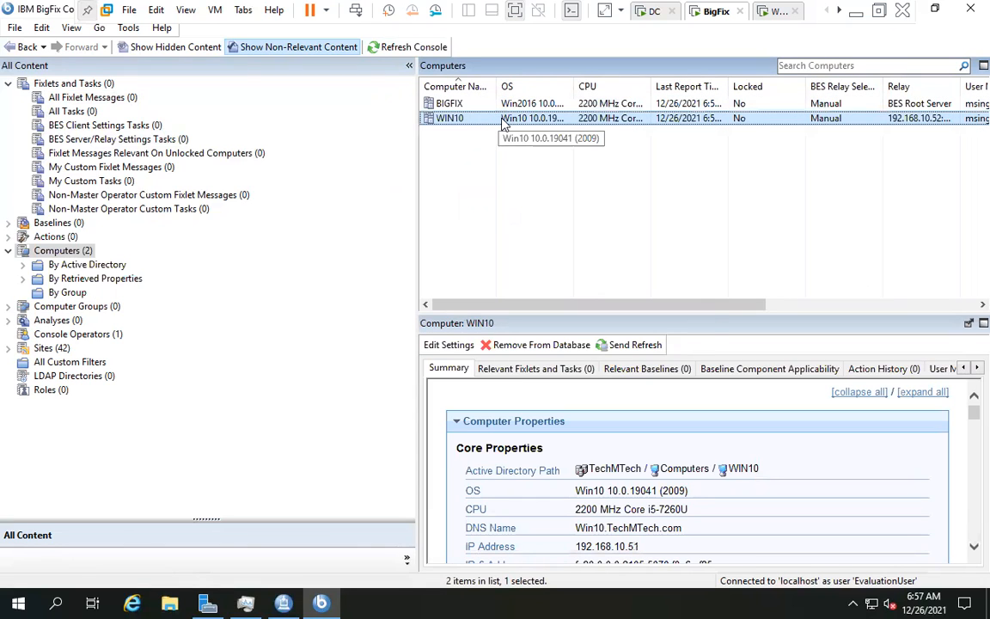
right_click(505, 124)
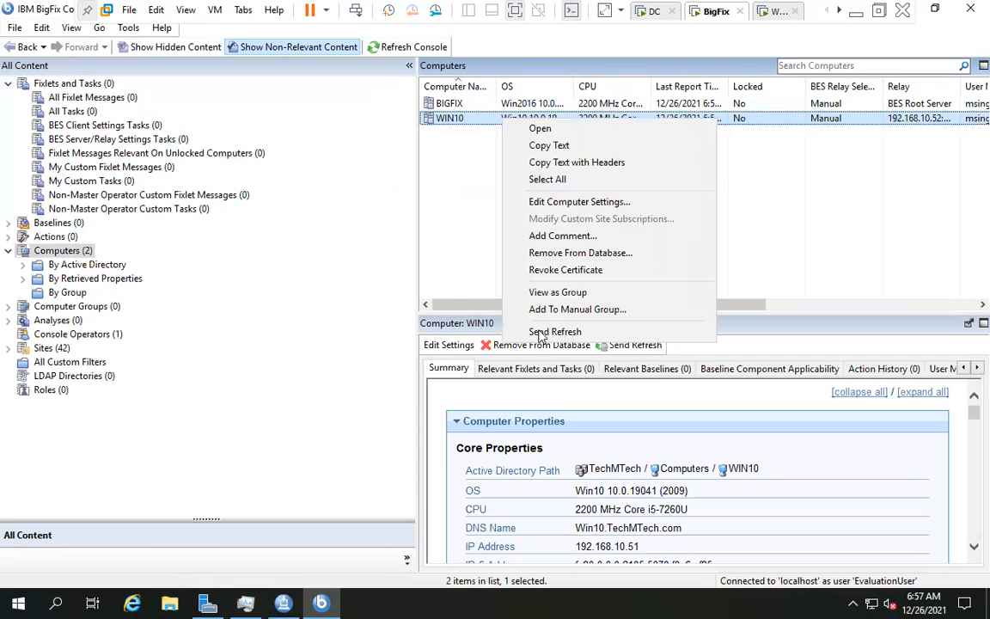
click(574, 133)
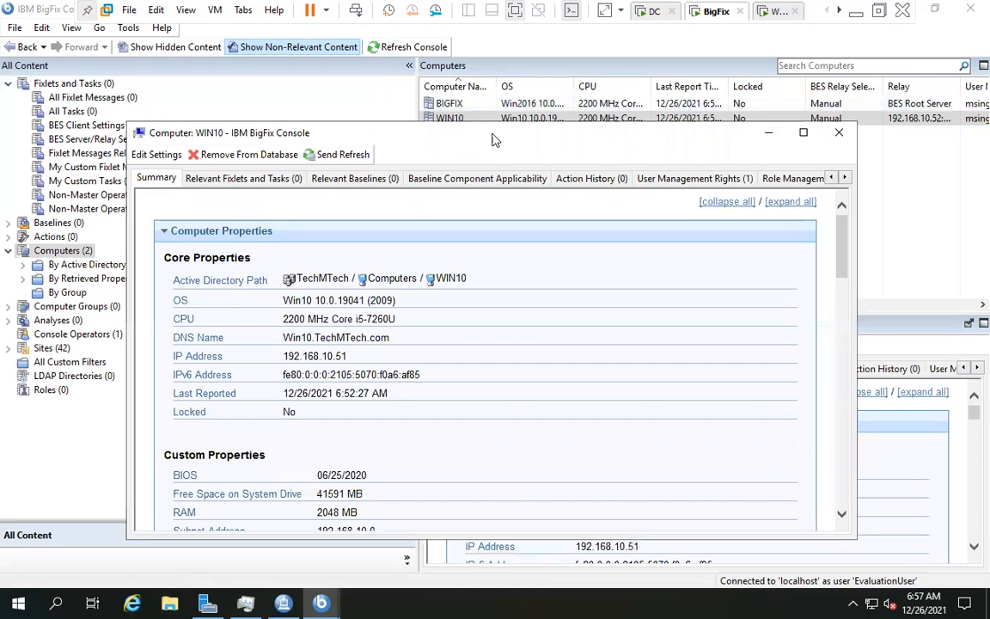
- Maximize WIN10's properties and highlight its OS, CPU 2200, DNS name, IPs and last report time
double_click(494, 136)
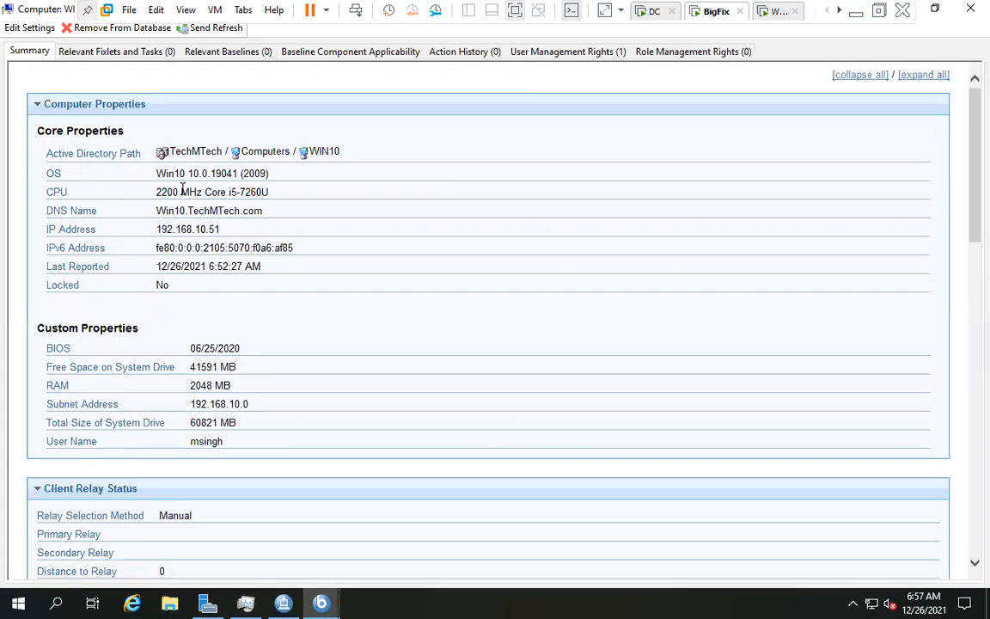
drag(158, 173, 277, 178)
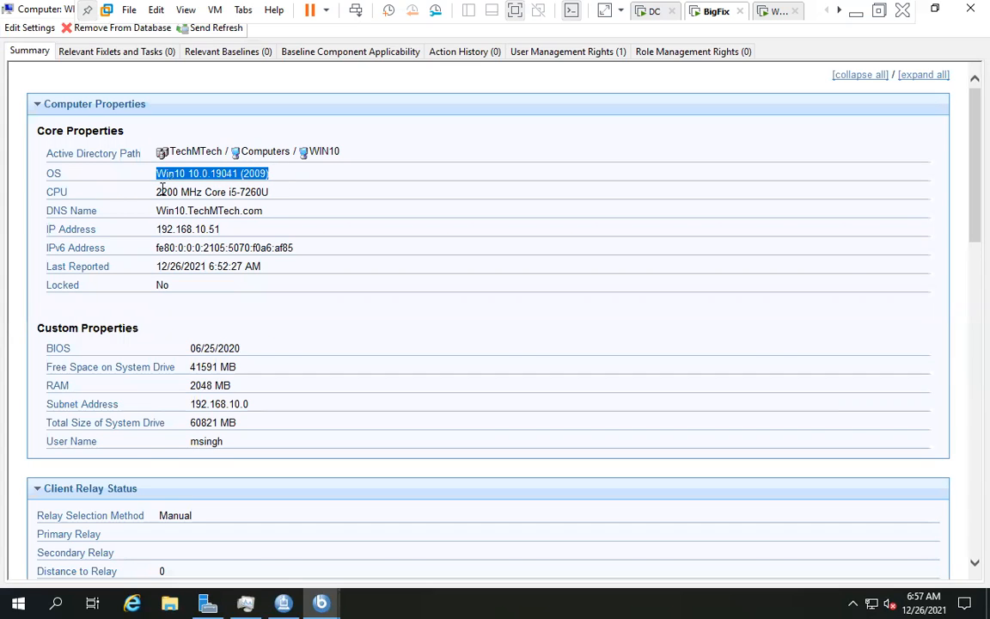
click(163, 188)
double_click(167, 191)
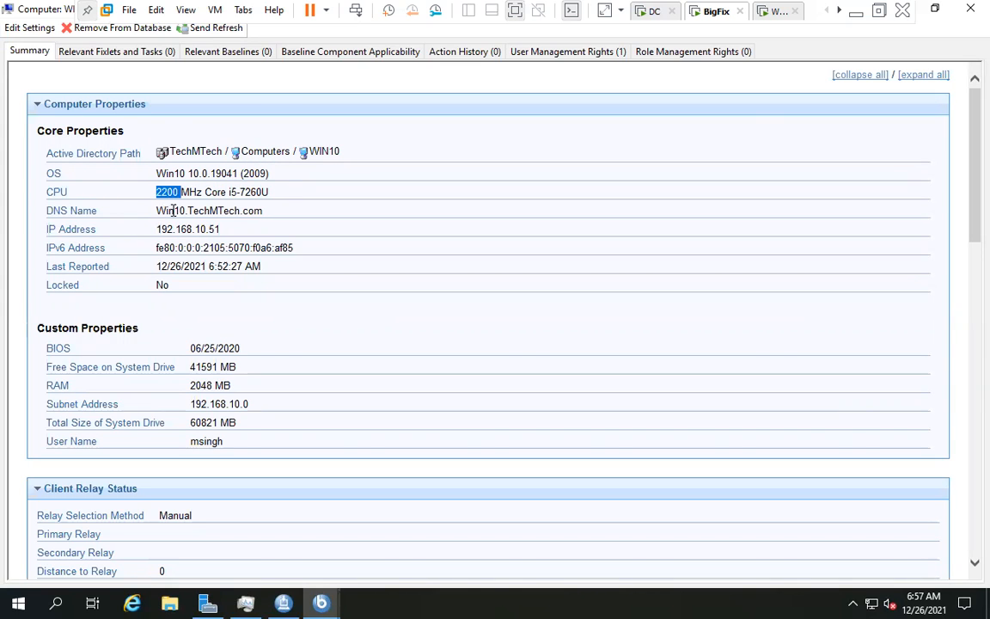
double_click(172, 211)
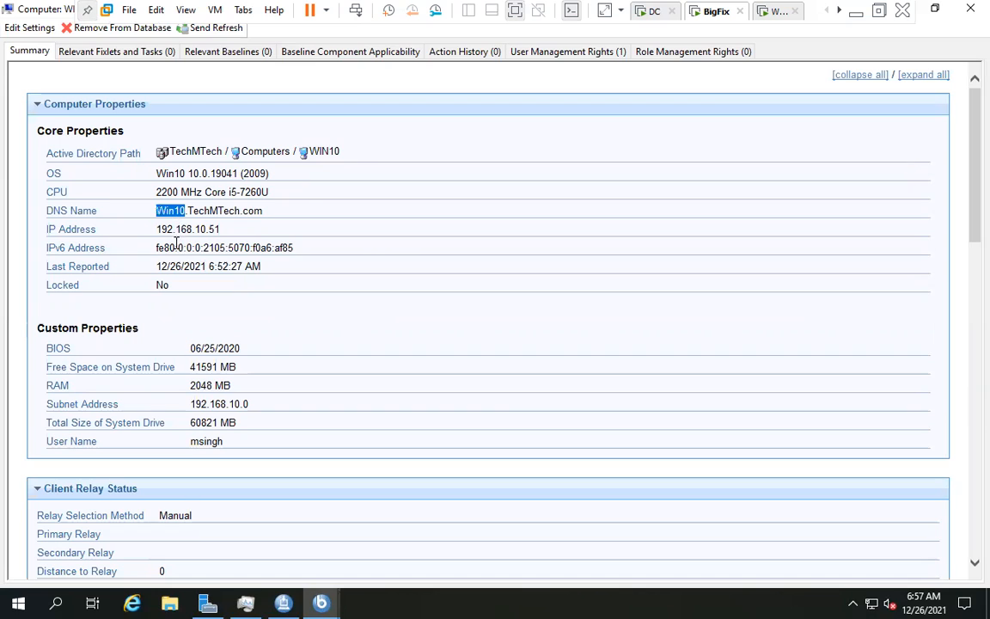
double_click(183, 230)
double_click(181, 248)
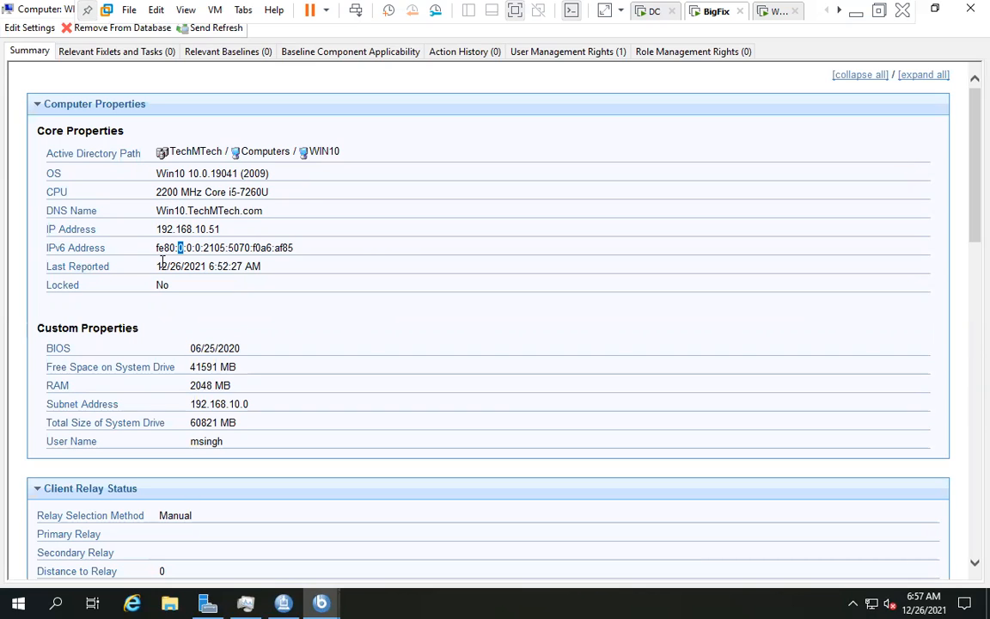
double_click(193, 267)
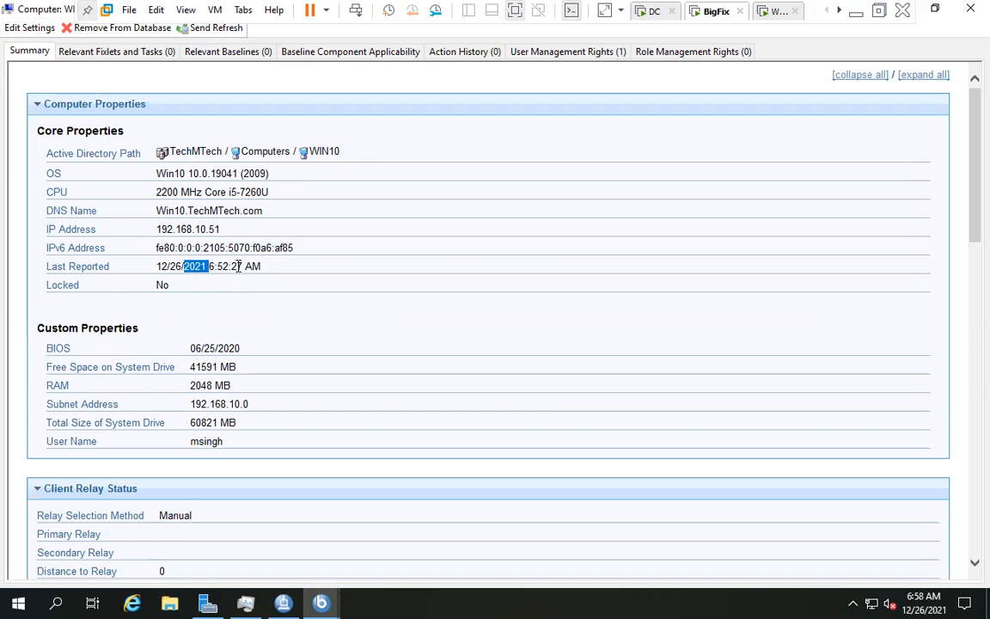
click(253, 266)
double_click(238, 266)
double_click(223, 268)
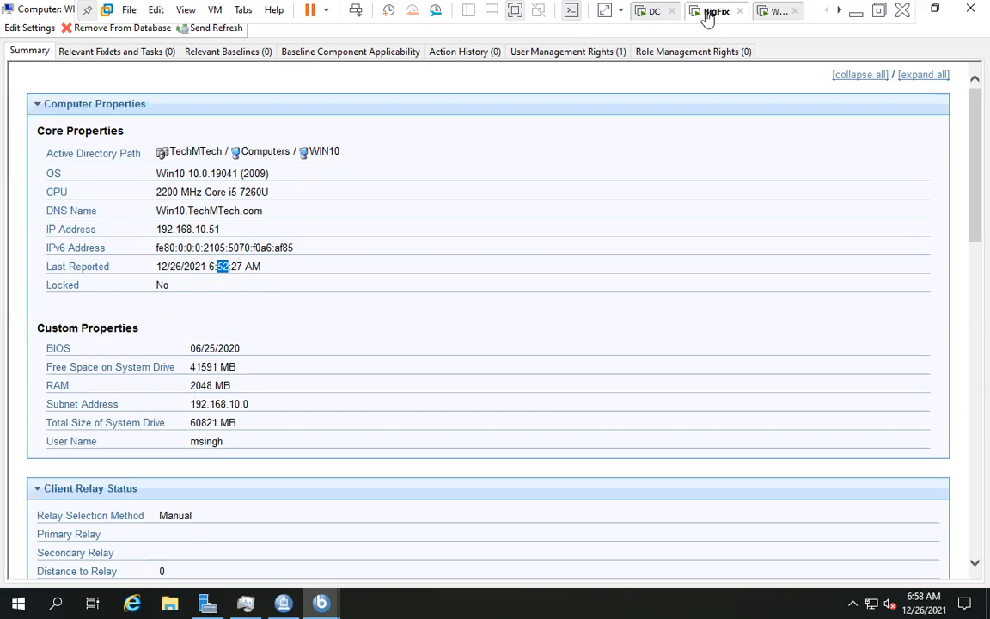
click(773, 11)
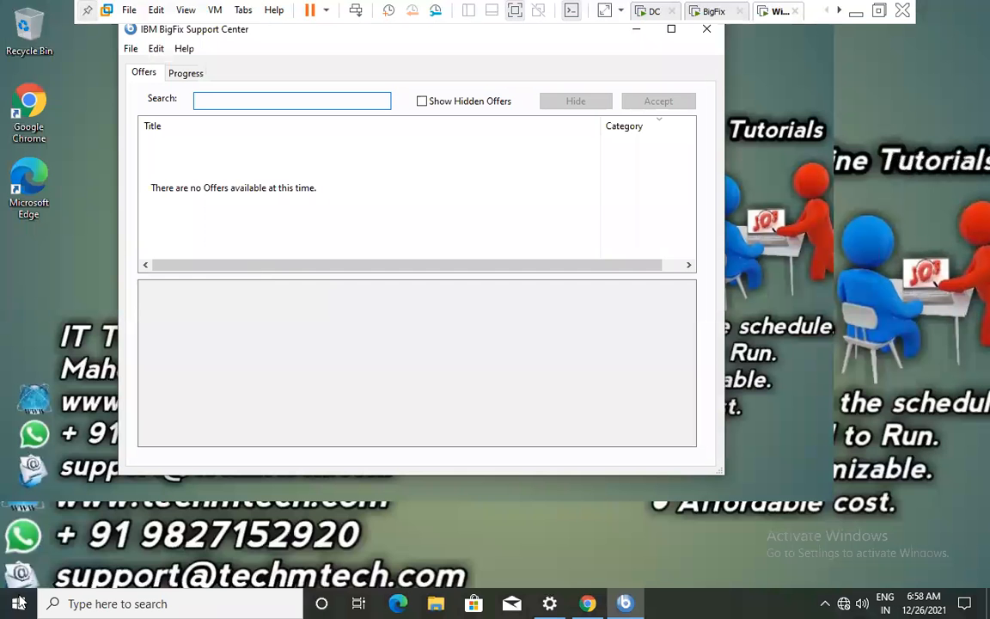
click(19, 603)
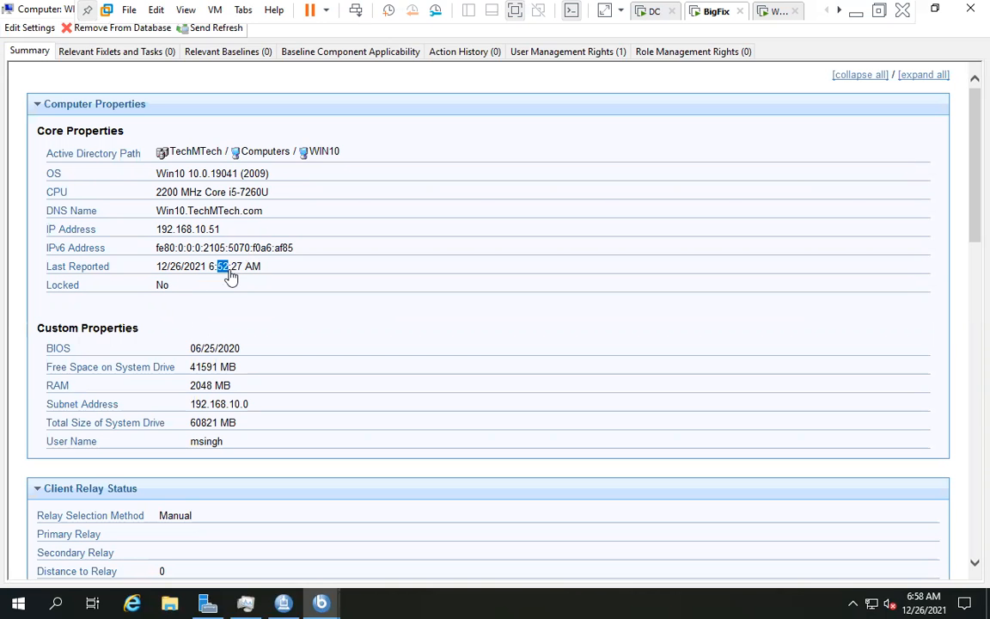
click(221, 269)
double_click(223, 267)
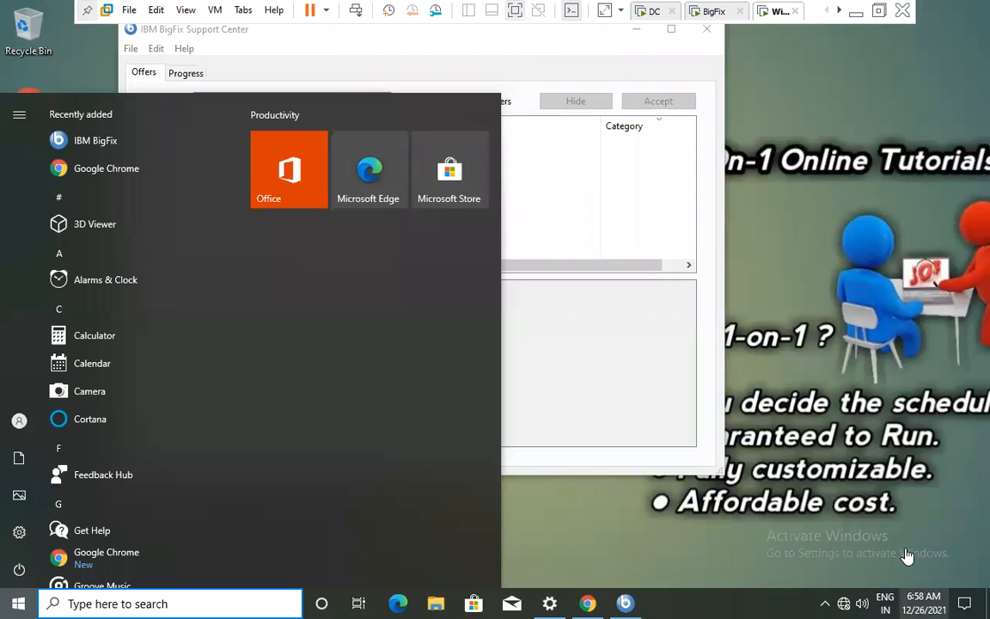
click(920, 599)
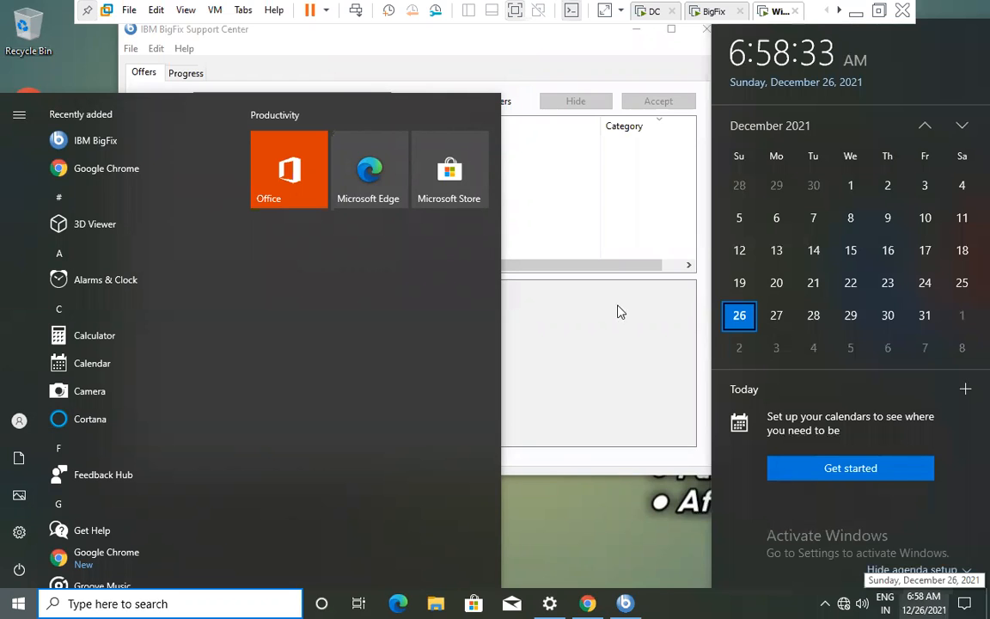
click(924, 600)
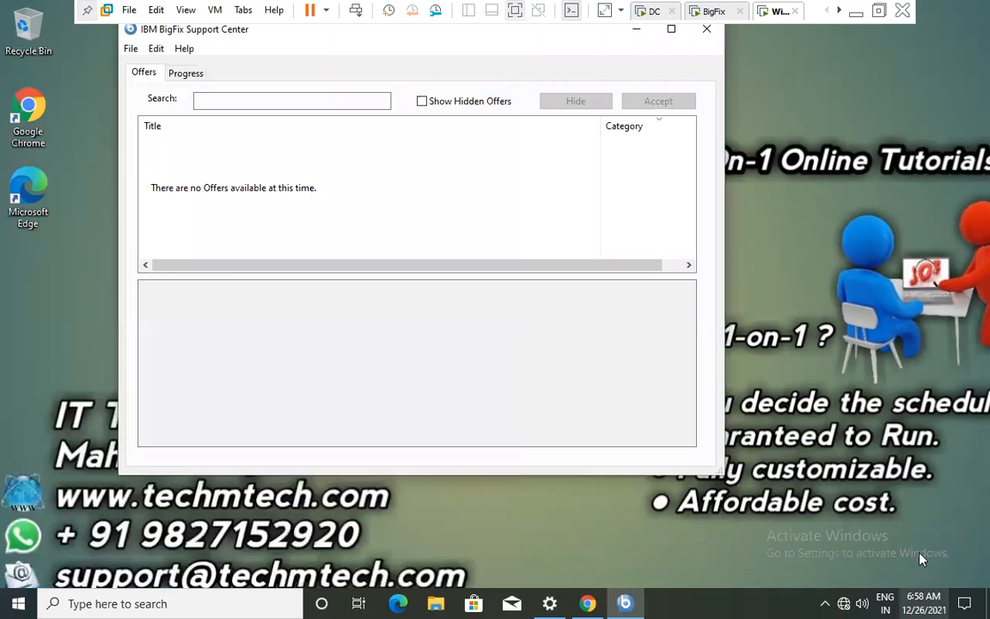
click(924, 602)
click(563, 187)
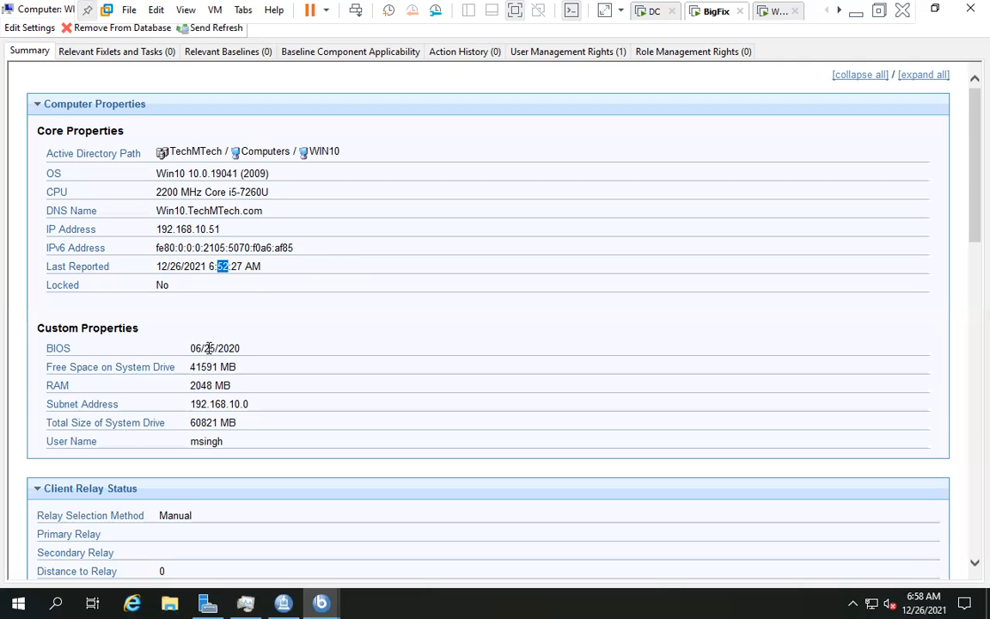
- Highlight WIN10's BIOS date, RAM 2048 MB, drive size 60821 and free space 41591 MB
double_click(209, 348)
scroll(97, 243, down, 3)
click(229, 214)
triple_click(220, 213)
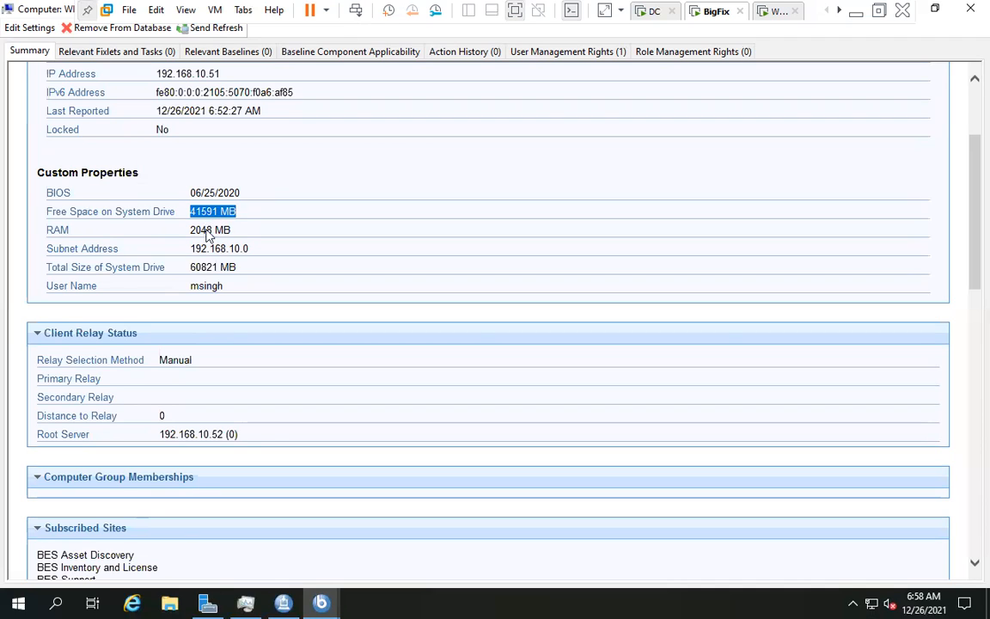
double_click(207, 230)
drag(212, 247, 209, 277)
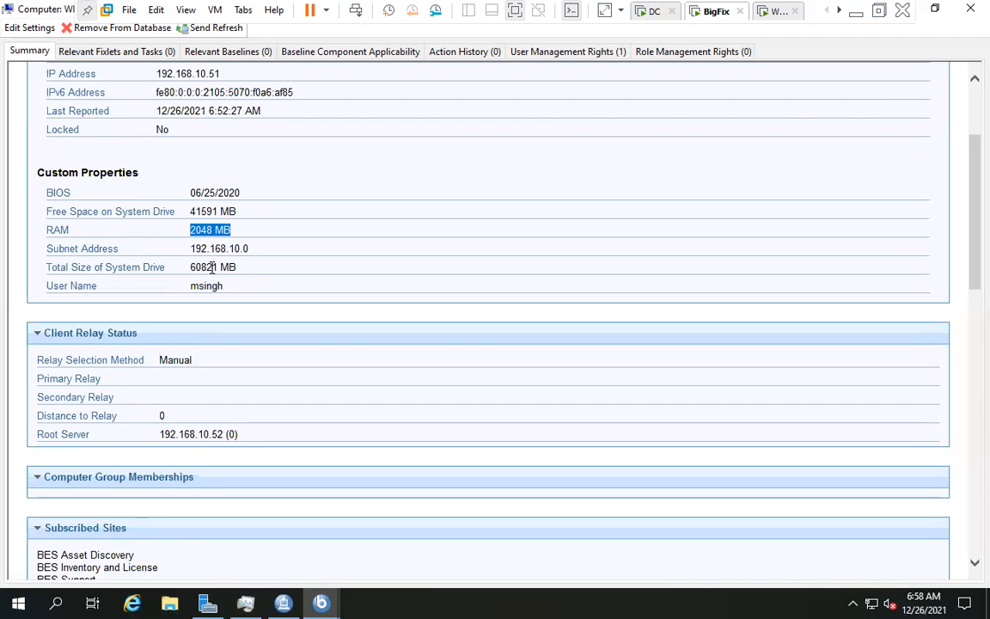
double_click(210, 267)
double_click(226, 268)
double_click(205, 269)
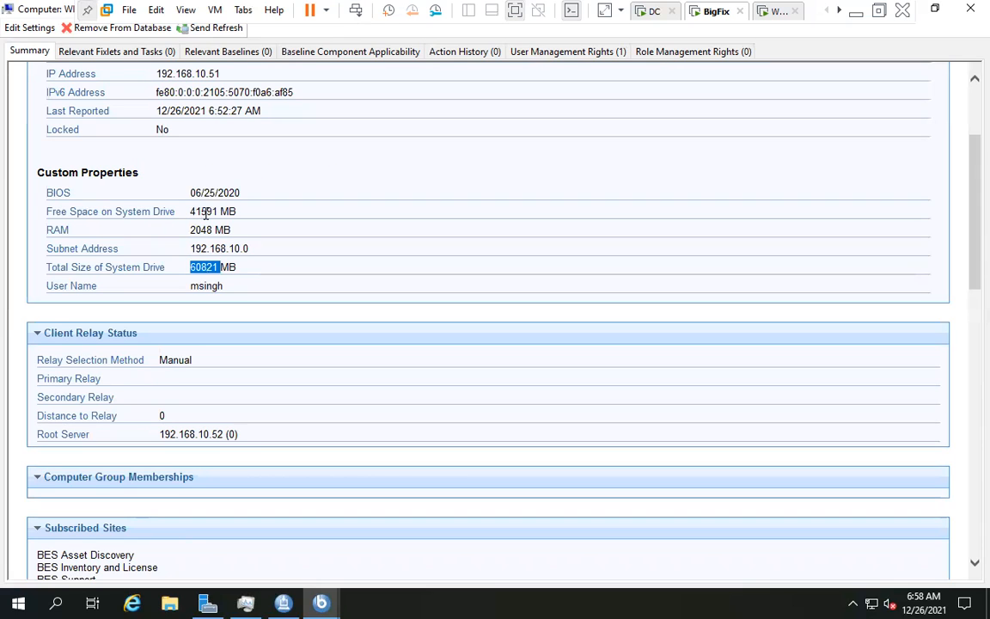
double_click(206, 213)
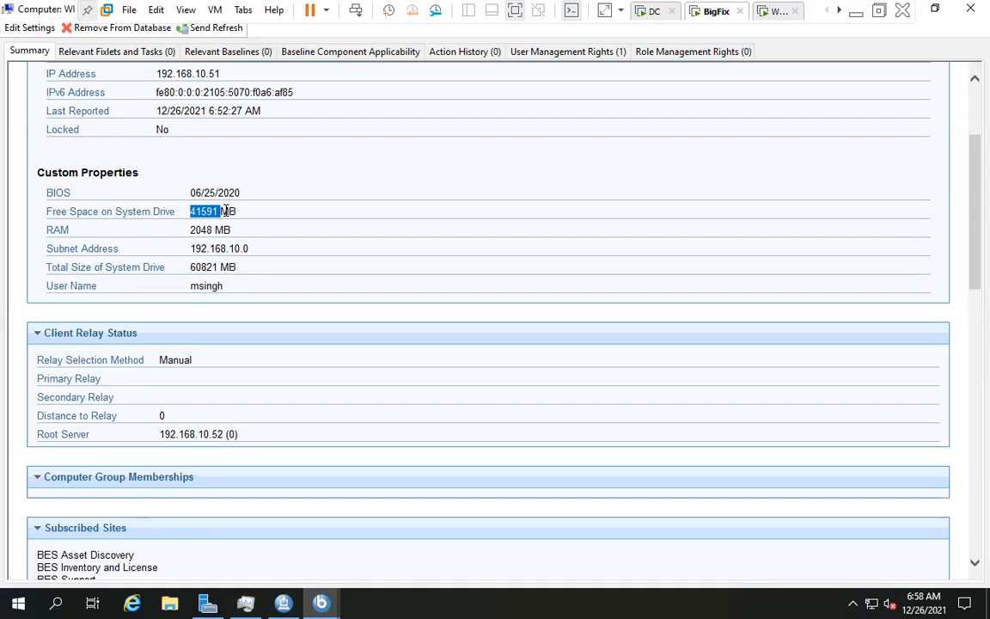
double_click(226, 213)
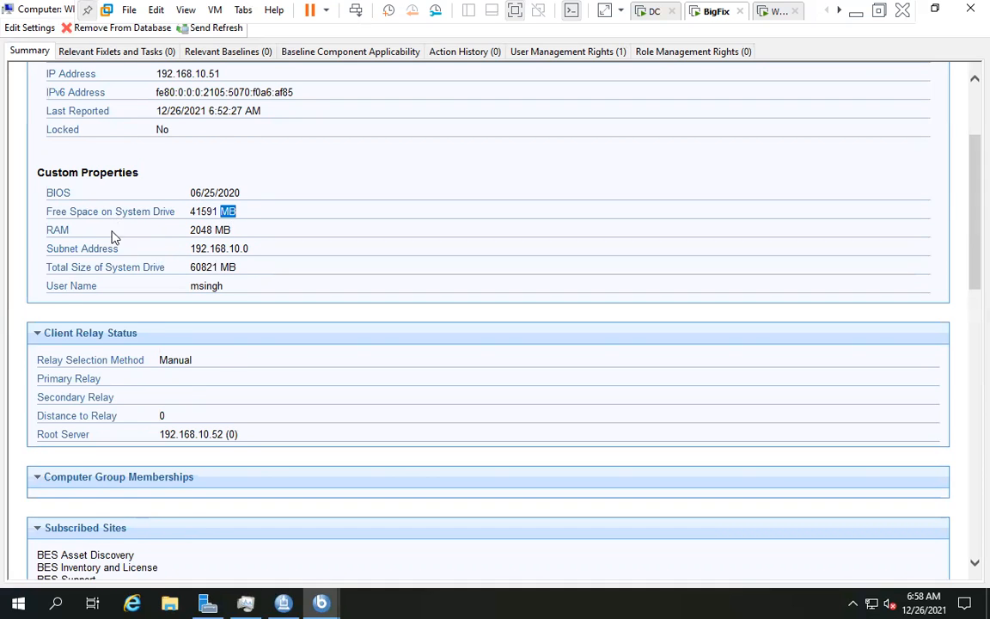
- Point out the logged-in user name and highlight the Core and Custom Properties blocks
scroll(114, 235, down, 1)
double_click(221, 213)
click(212, 213)
double_click(206, 213)
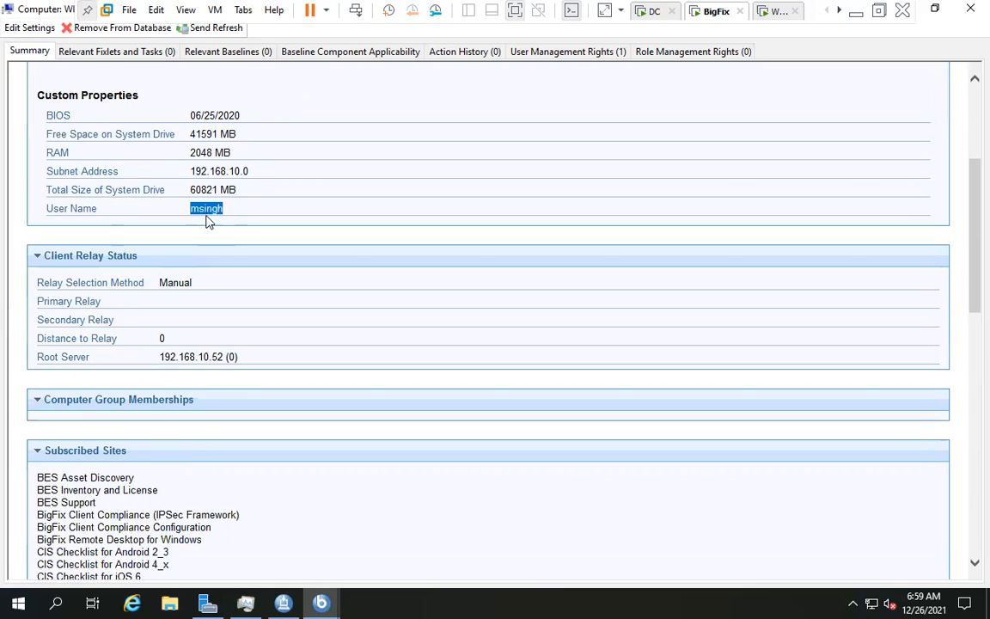
scroll(205, 218, down, 2)
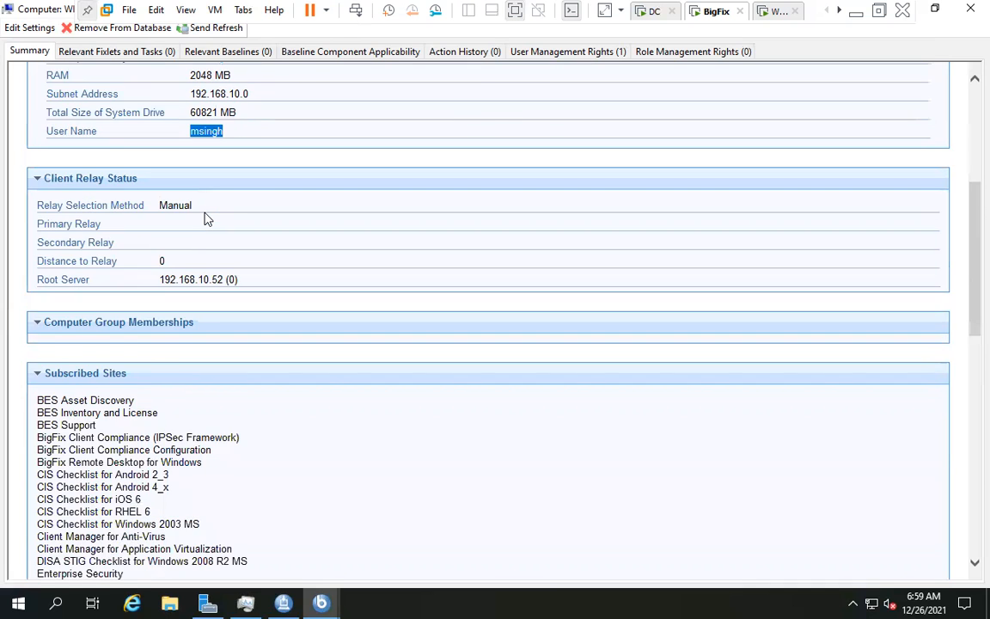
scroll(205, 219, down, 2)
scroll(206, 221, up, 2)
scroll(204, 226, up, 8)
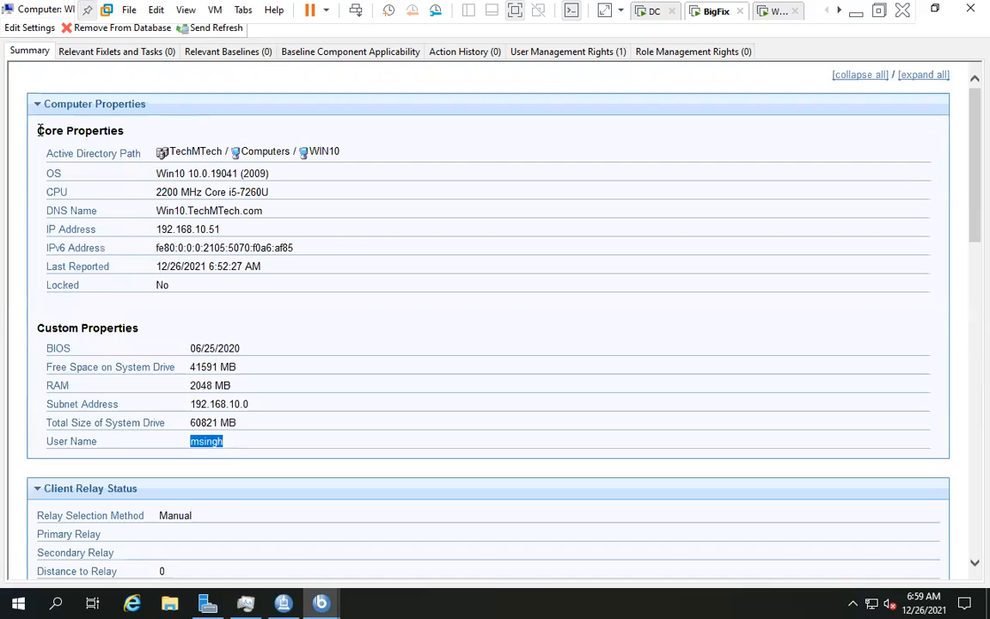
drag(38, 131, 281, 386)
drag(325, 441, 324, 442)
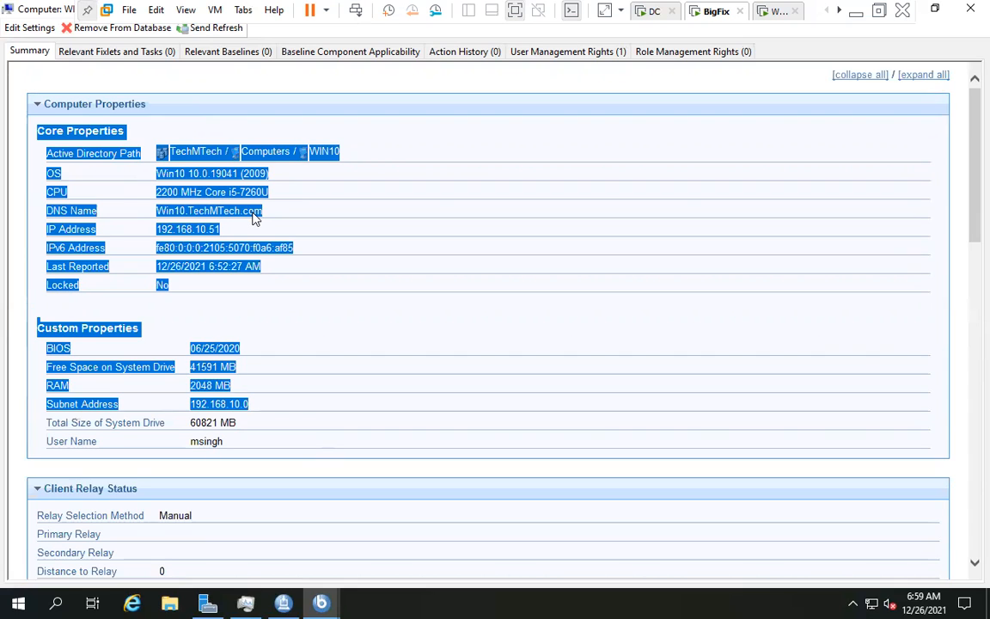
- Highlight CPU speed 2200 and the user name, then scroll down to Client Settings and Comments
click(158, 191)
double_click(168, 192)
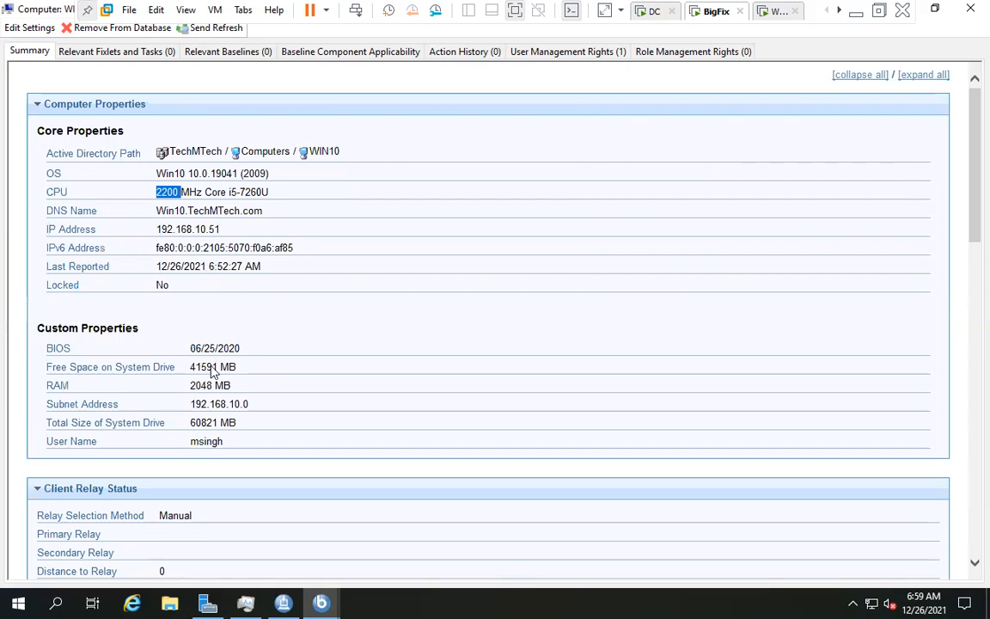
click(206, 443)
double_click(208, 442)
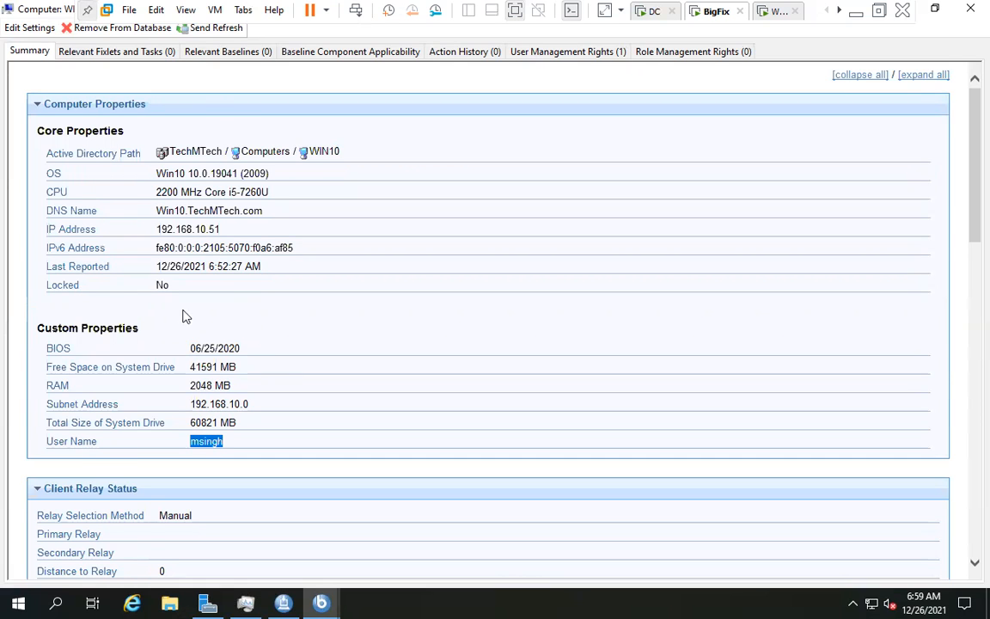
scroll(183, 316, down, 5)
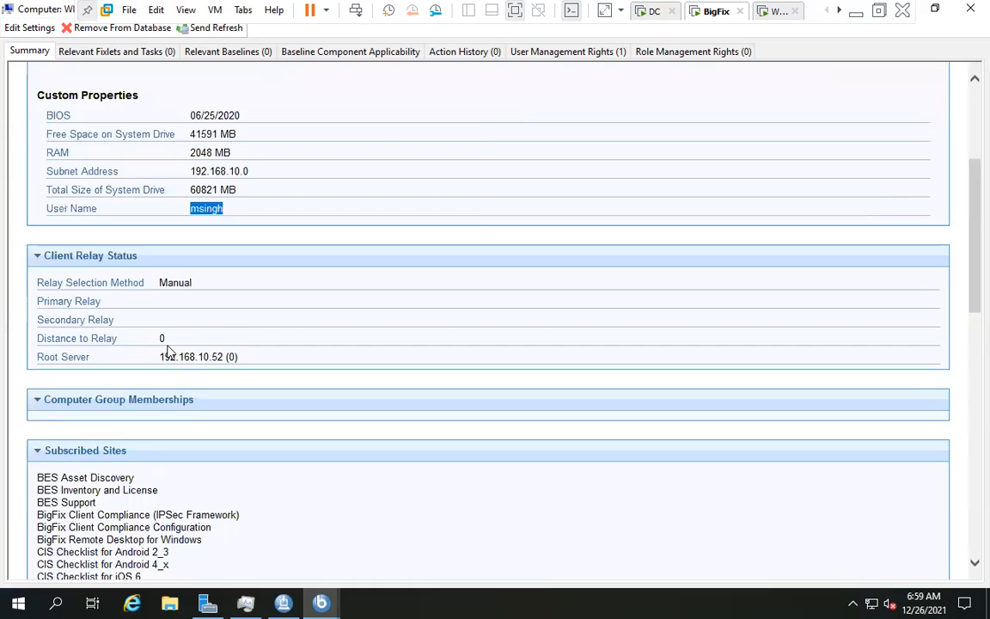
scroll(168, 352, down, 7)
scroll(169, 350, down, 7)
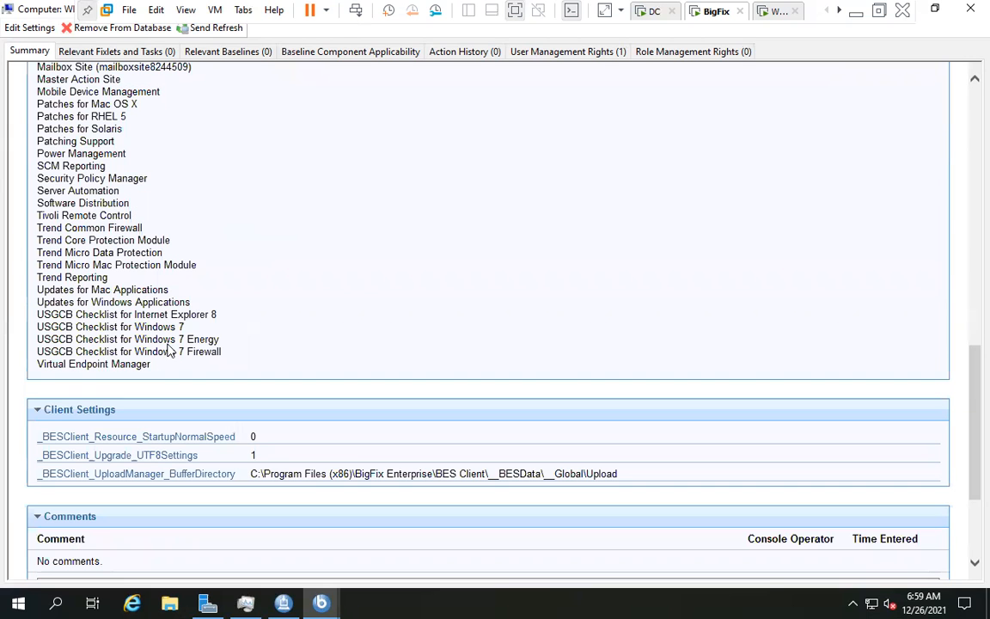
scroll(223, 365, down, 3)
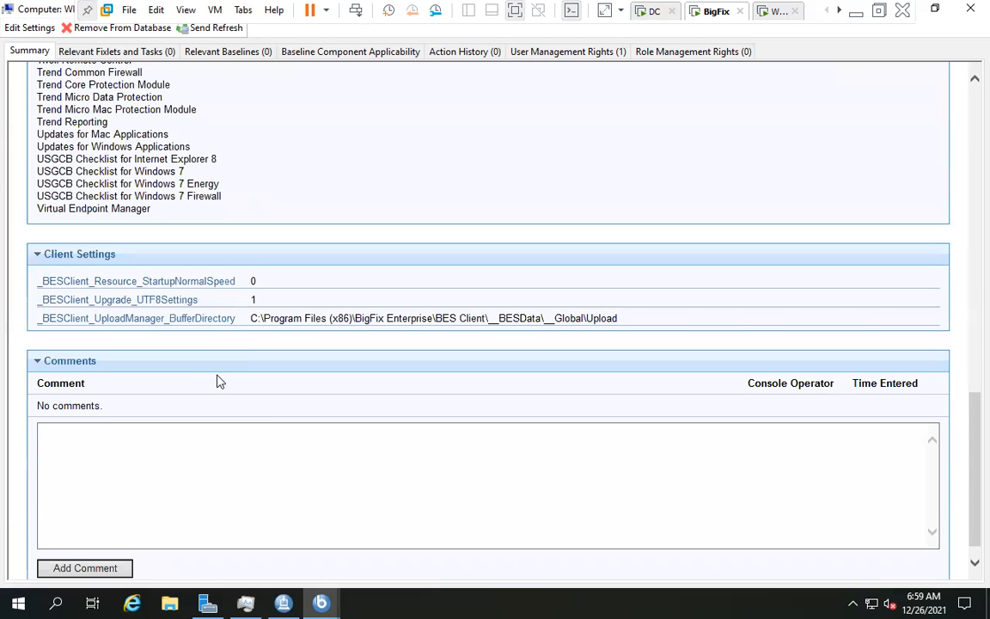
scroll(219, 380, down, 1)
- Leave WIN10's properties and return to the All Fixlet Messages list
click(148, 429)
scroll(148, 432, up, 10)
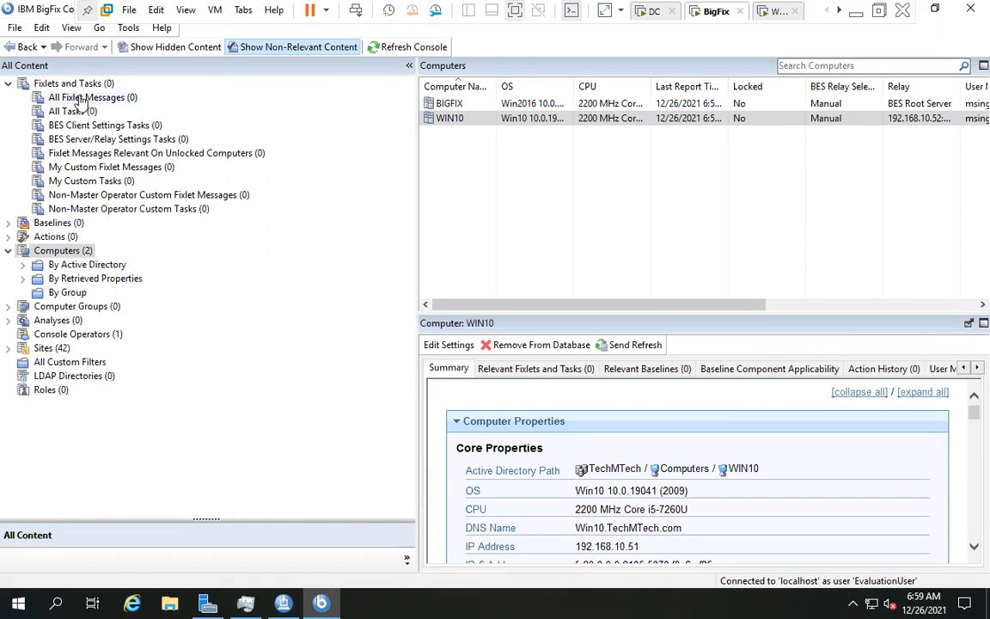
click(82, 97)
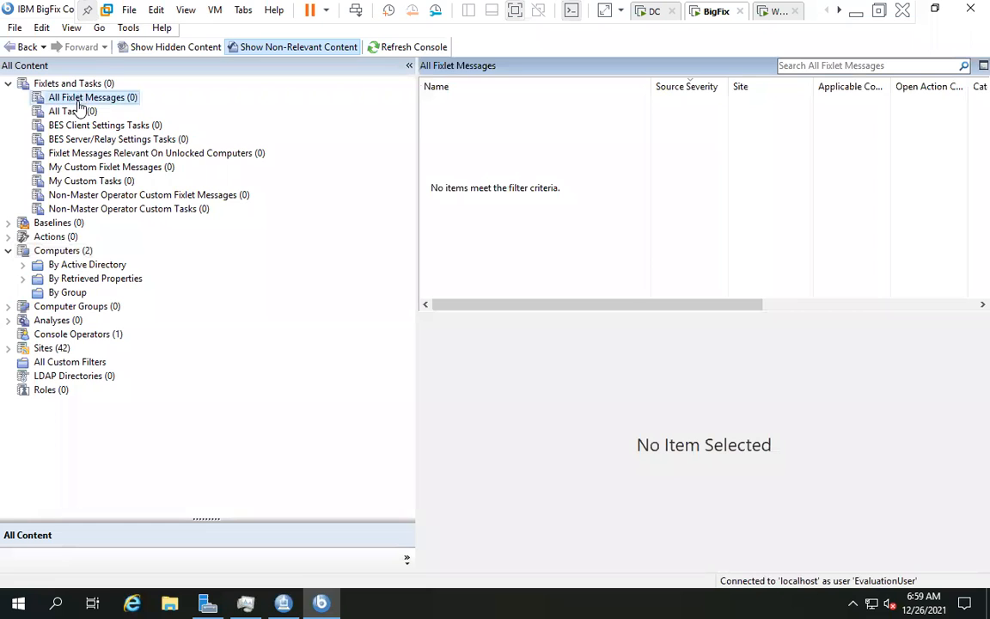
- Select WIN10 in the Computers list and send it a refresh request
click(62, 250)
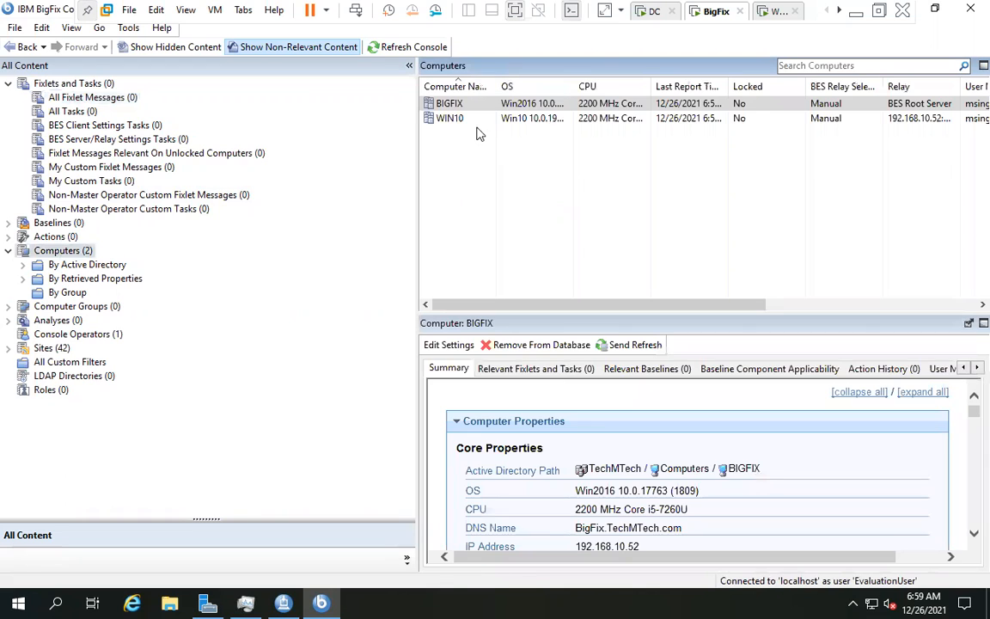
click(492, 121)
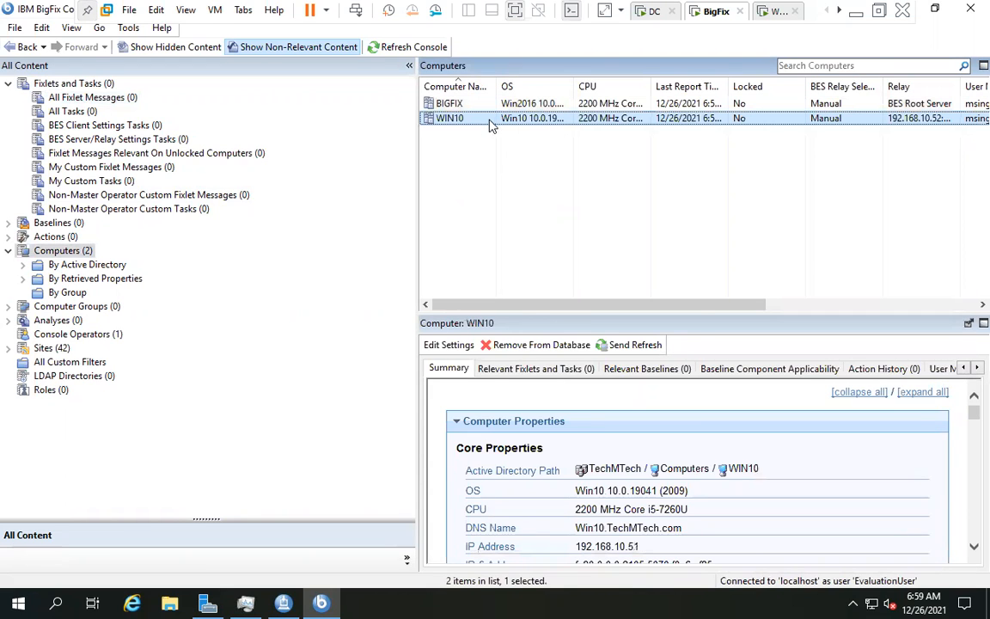
right_click(492, 125)
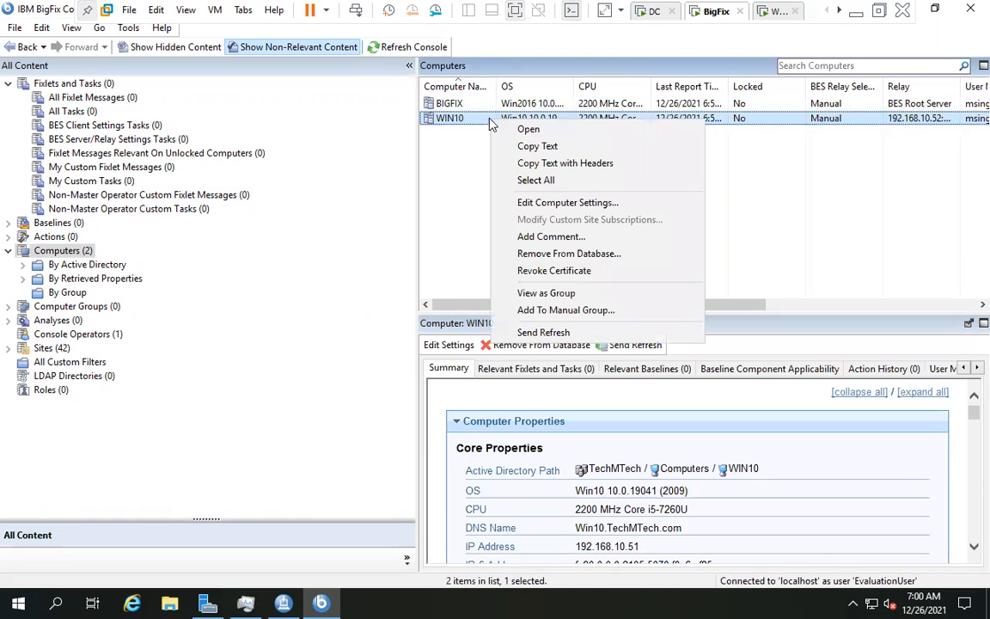
click(561, 334)
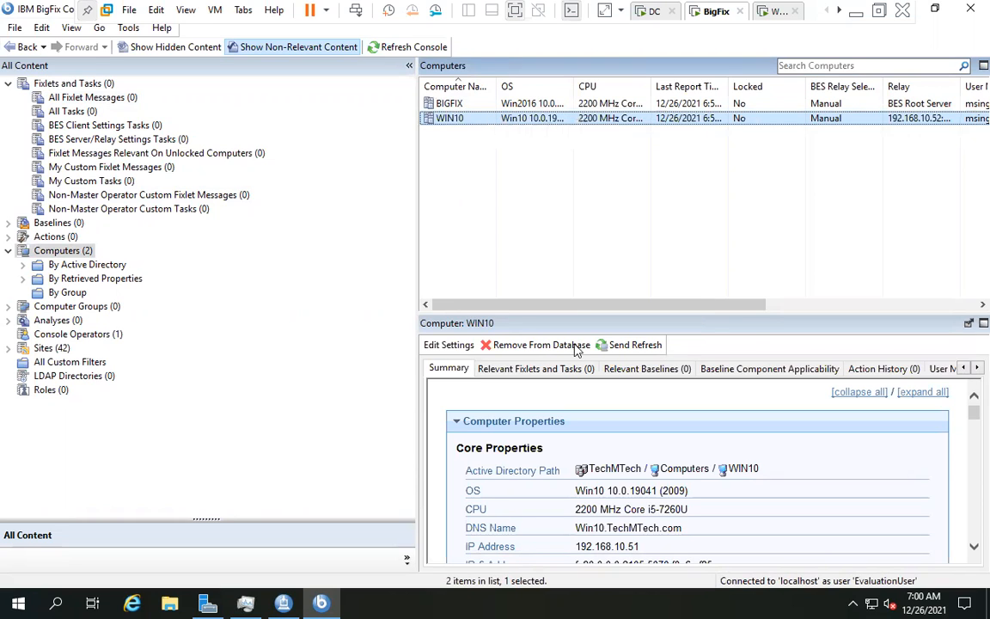
right_click(546, 118)
click(600, 330)
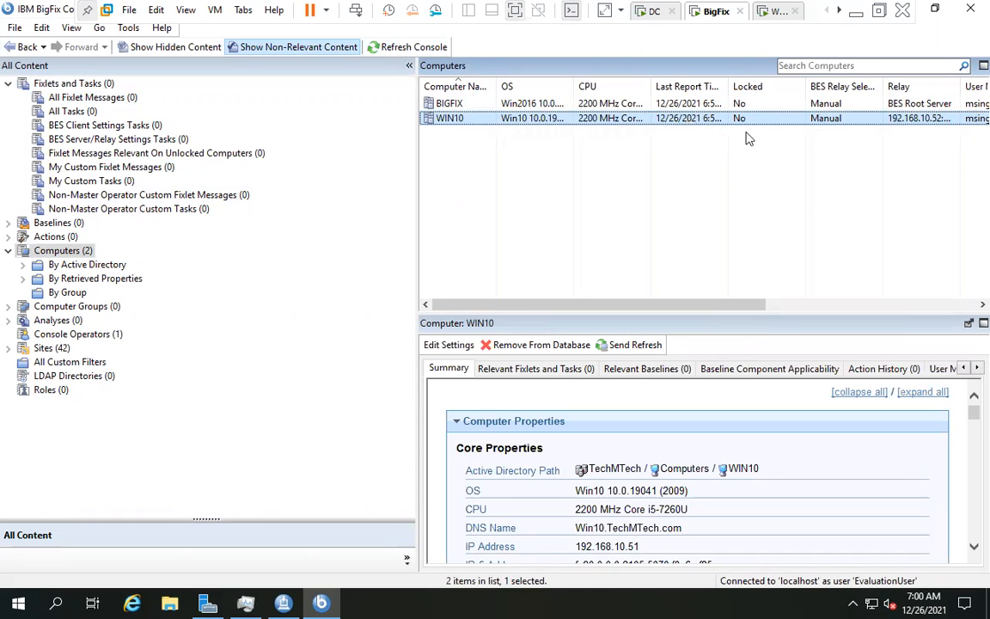
right_click(688, 121)
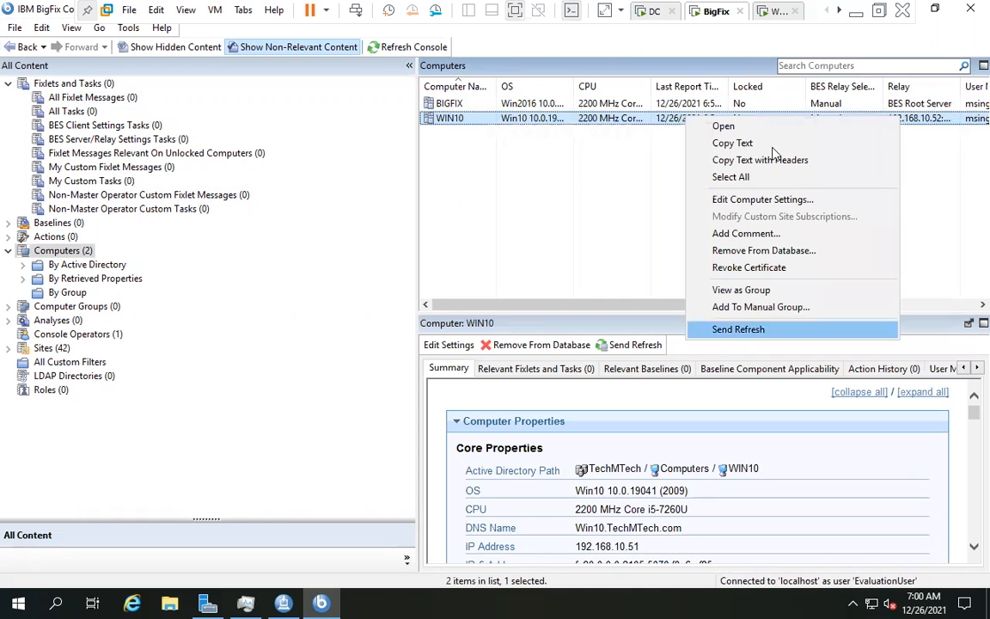
click(369, 175)
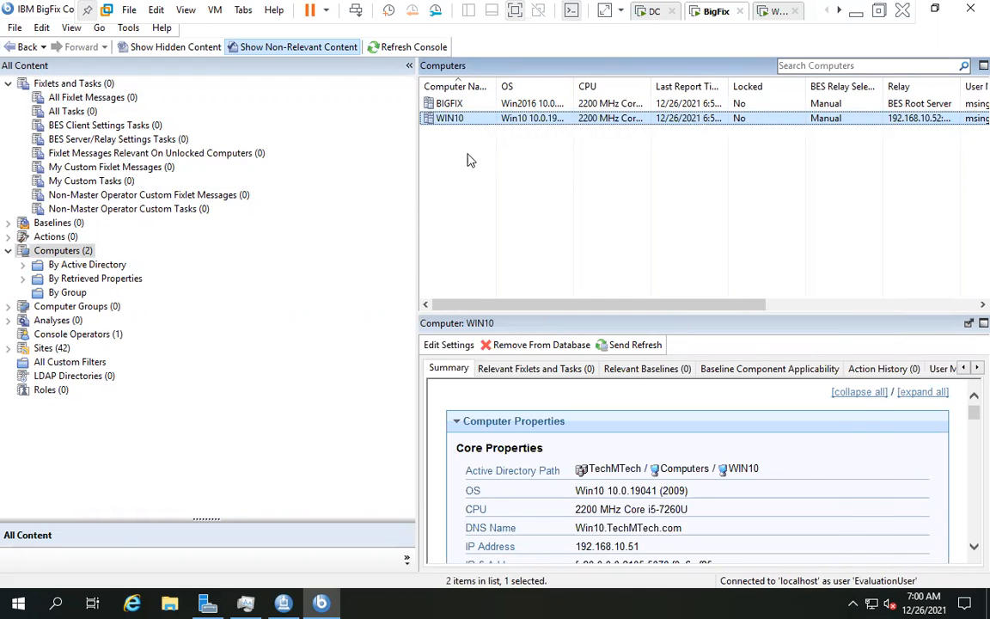
double_click(447, 117)
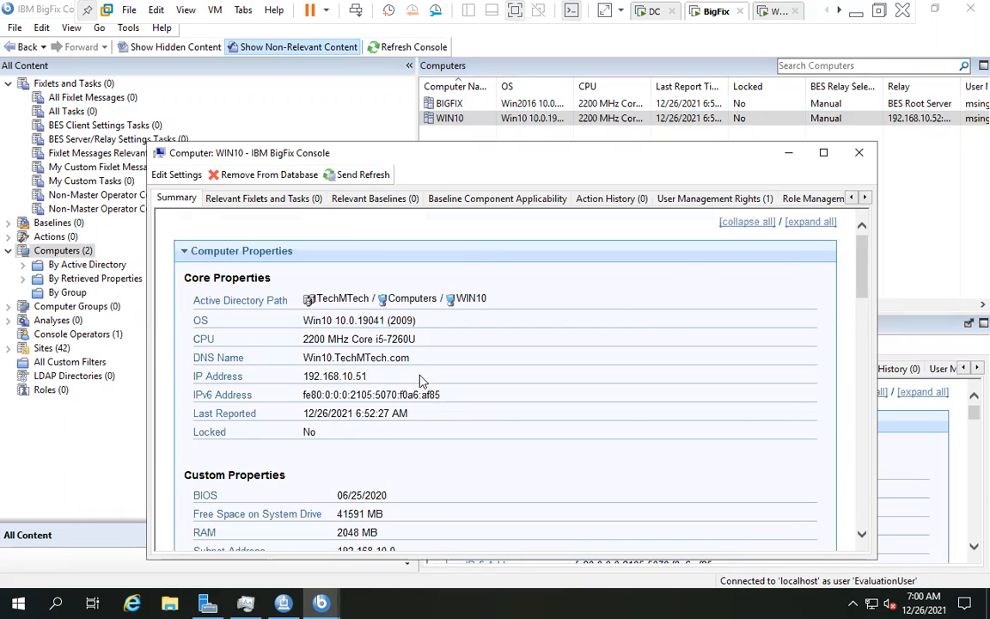
scroll(420, 381, down, 2)
scroll(393, 341, up, 1)
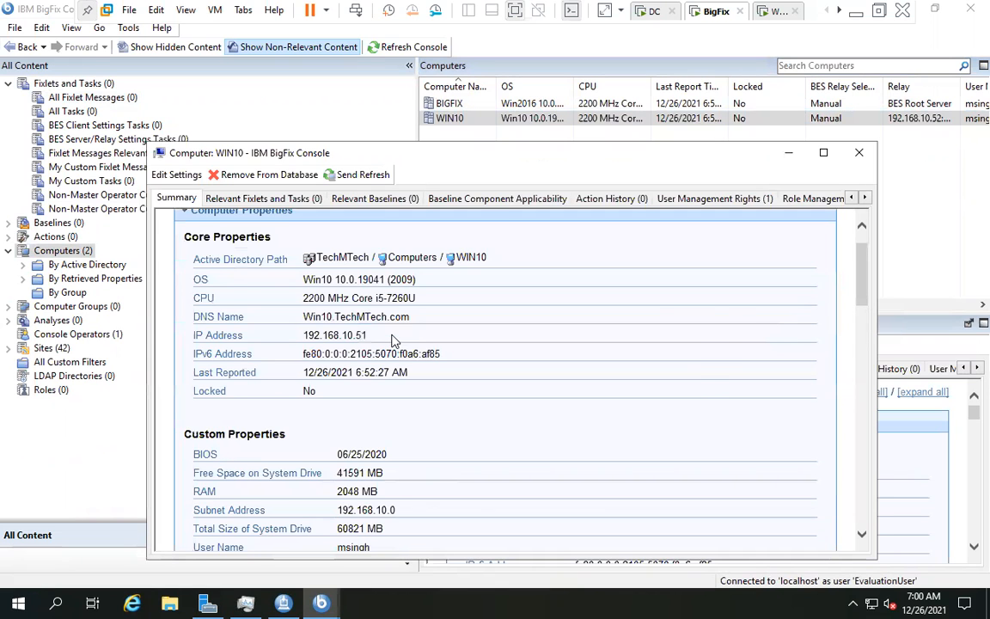
scroll(392, 337, down, 5)
scroll(593, 209, up, 4)
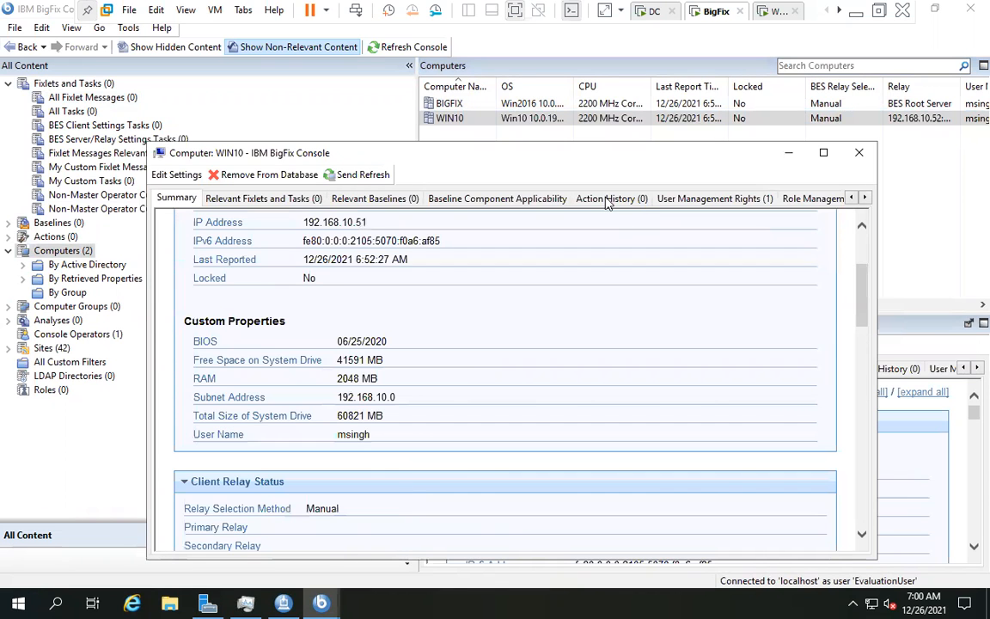
click(607, 199)
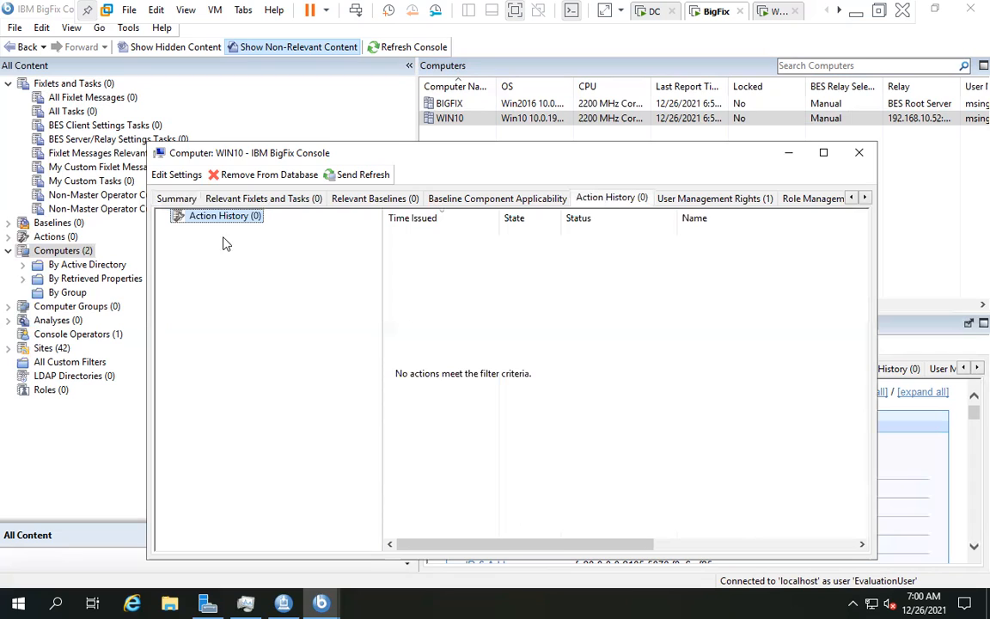
click(481, 323)
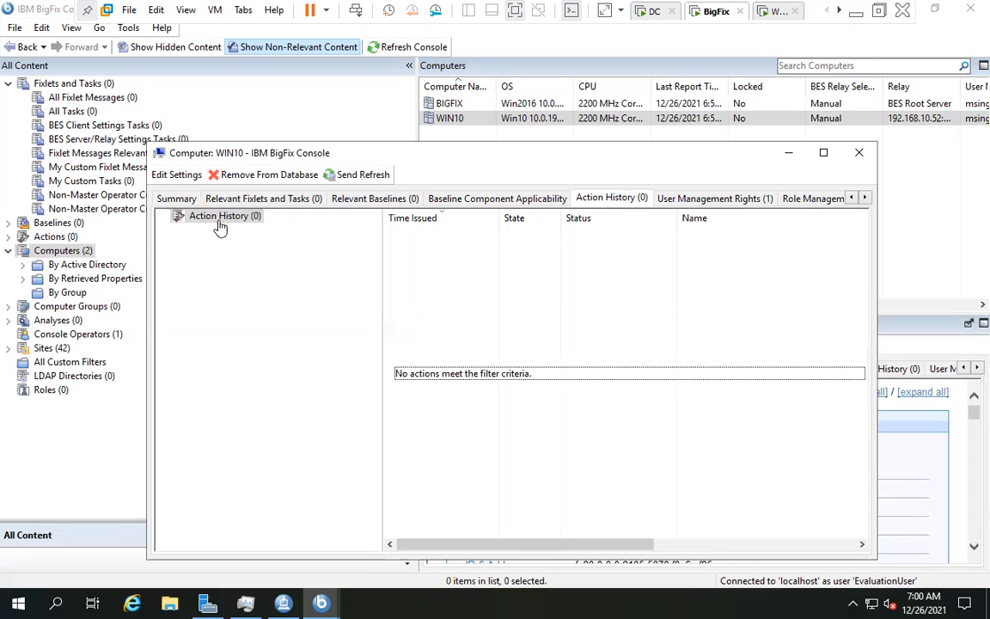
click(219, 221)
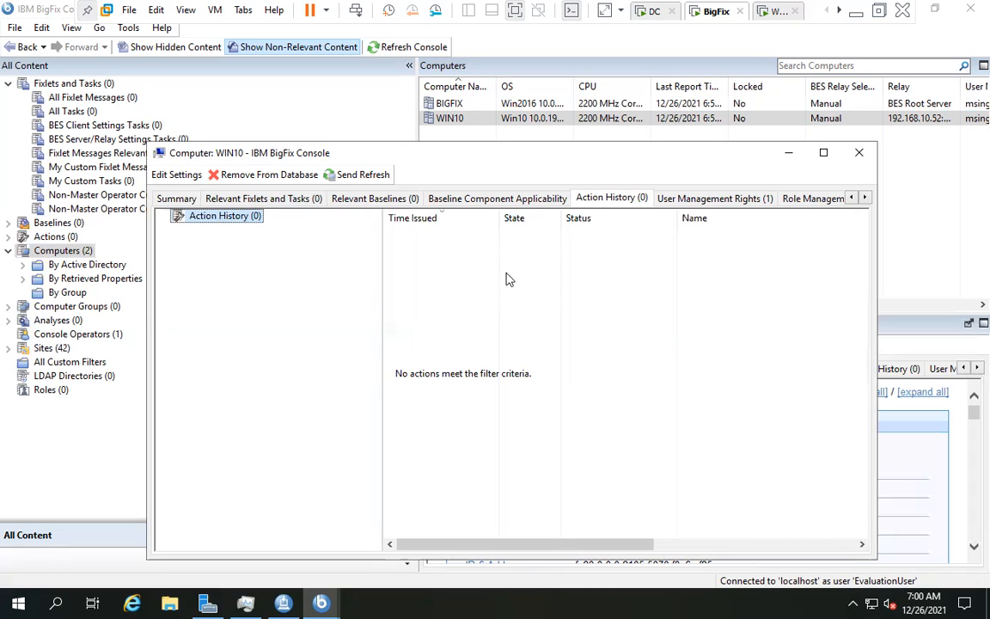
click(689, 199)
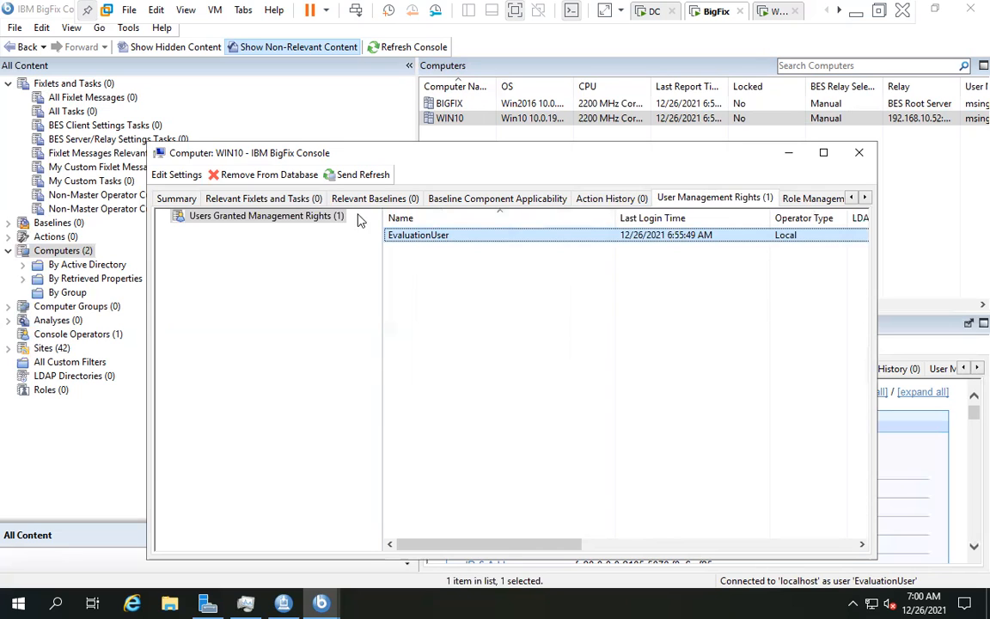
click(265, 198)
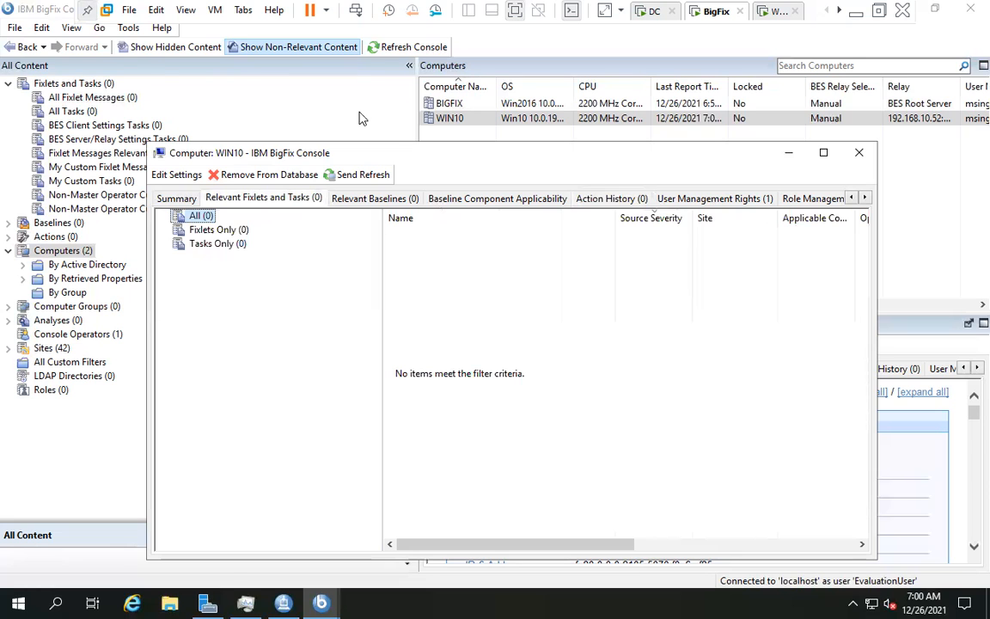
click(823, 153)
click(968, 12)
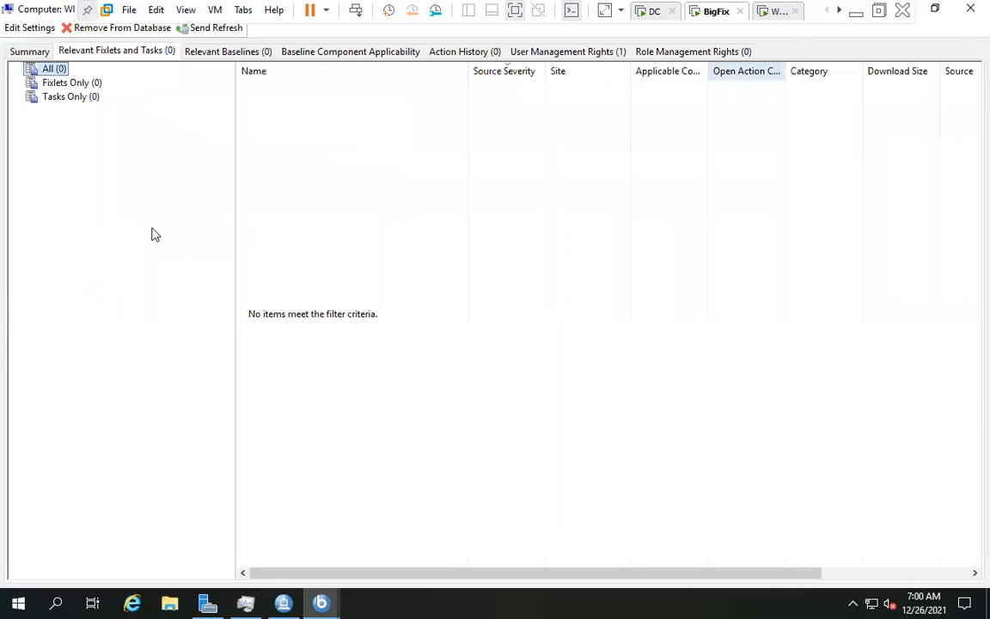
- Browse the BES Server/Relay and BES Client Settings task lists, returning to All Fixlet Messages
click(85, 99)
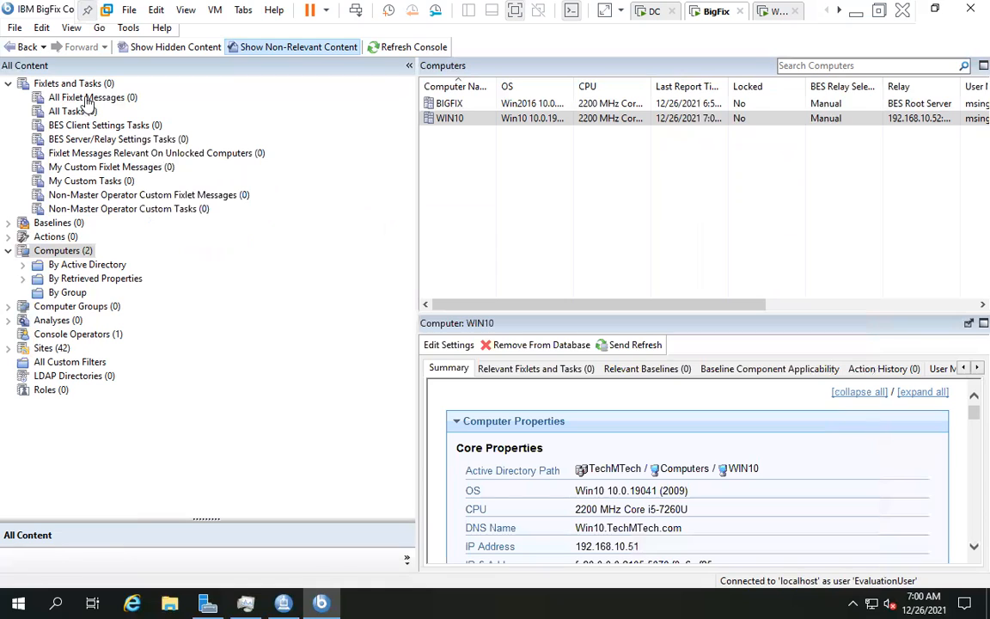
click(72, 139)
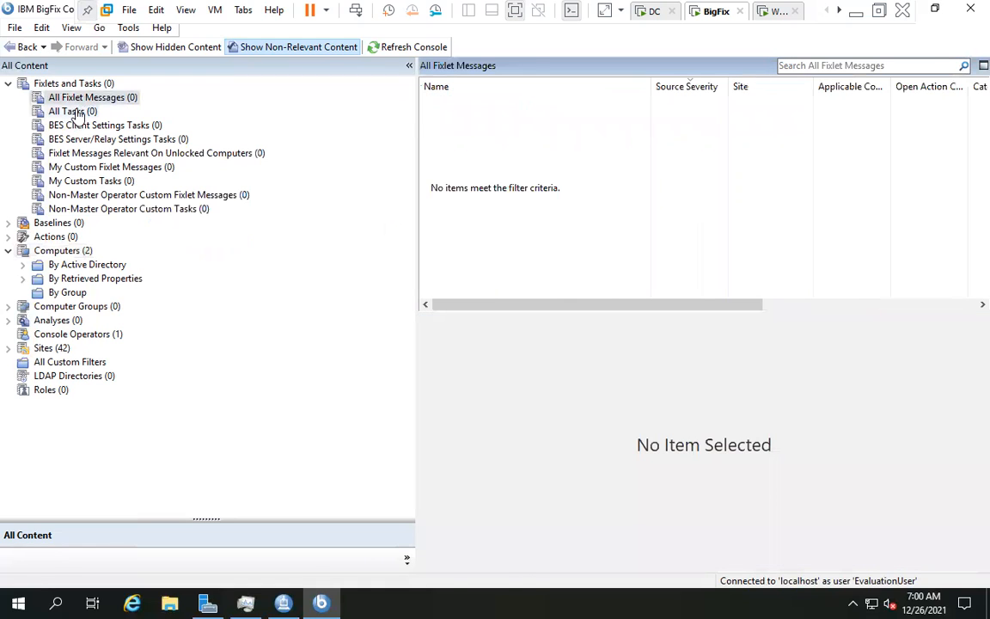
click(76, 98)
click(75, 129)
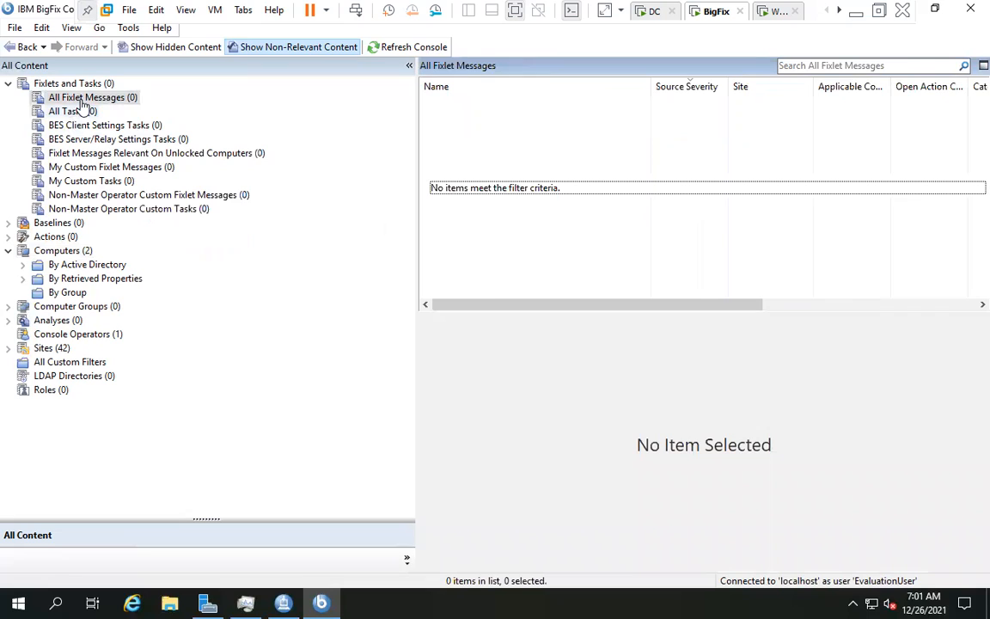
click(82, 99)
- Select WIN10 in the Computers list and scroll through its detail sections
click(62, 250)
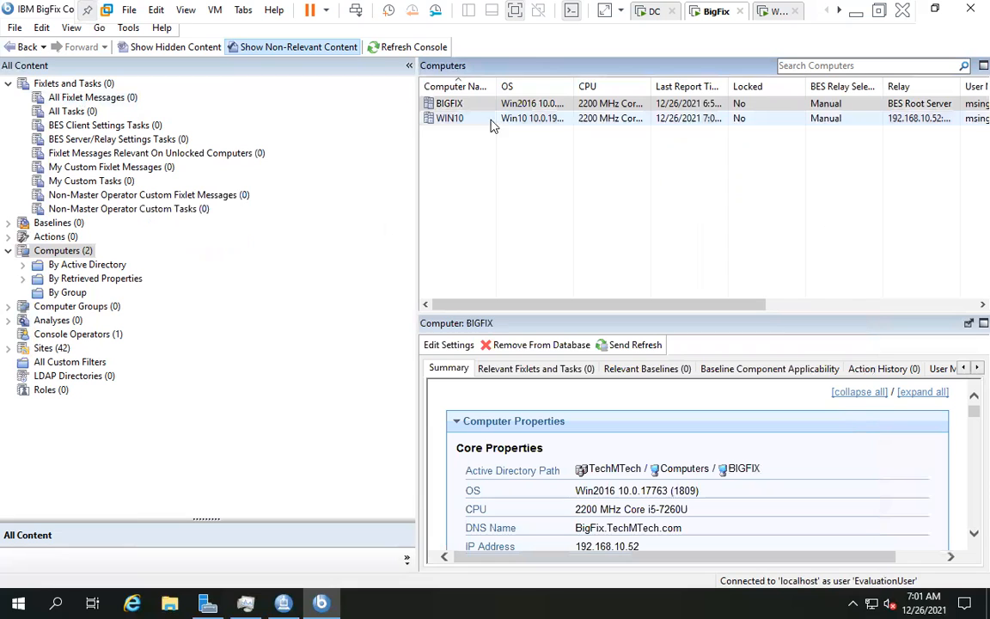
click(444, 118)
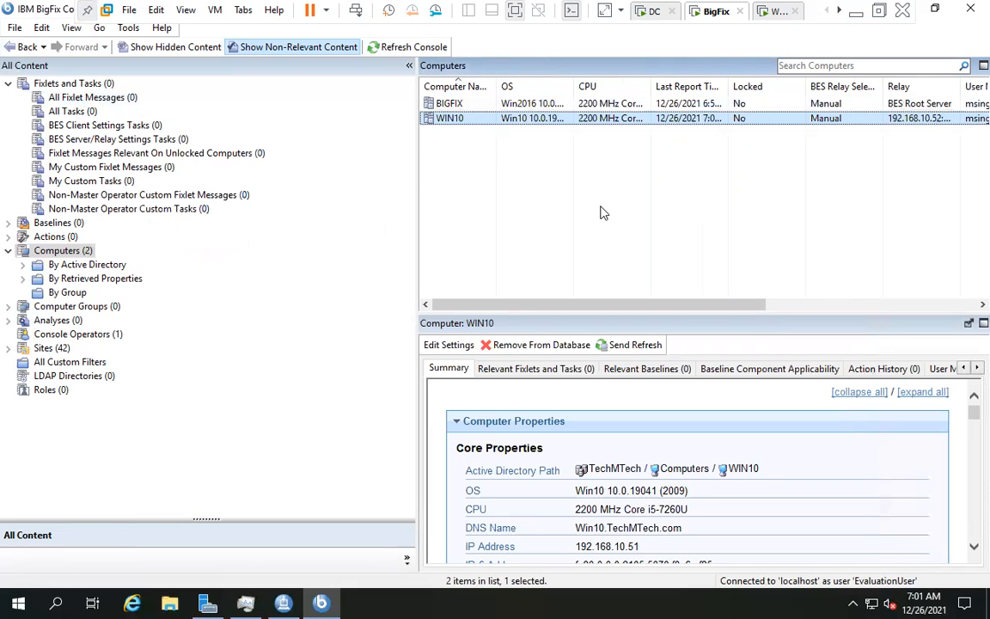
scroll(600, 240, right, 1)
scroll(720, 411, down, 1)
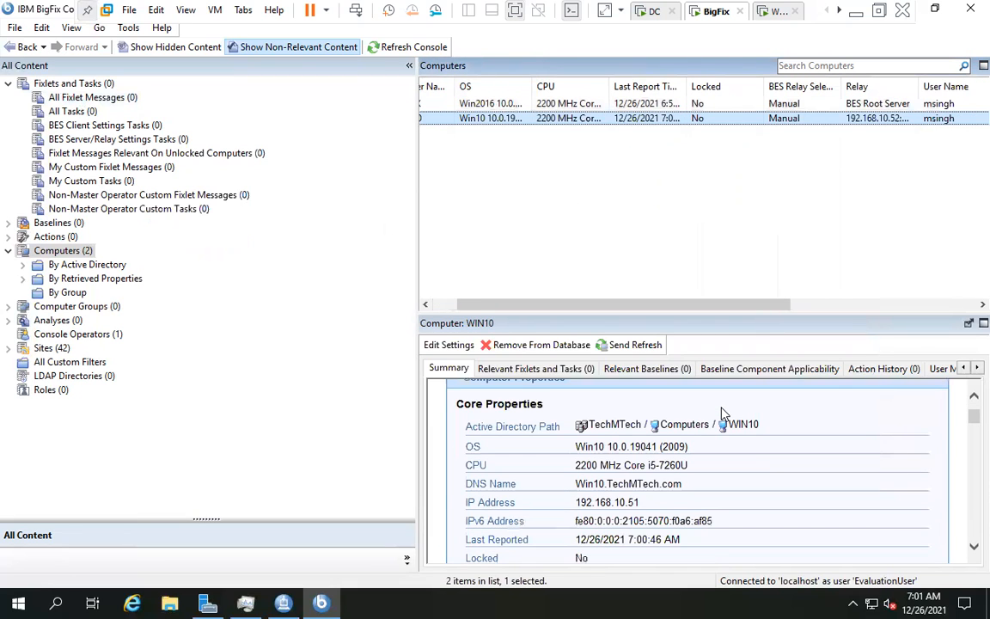
scroll(721, 412, down, 5)
scroll(730, 392, down, 5)
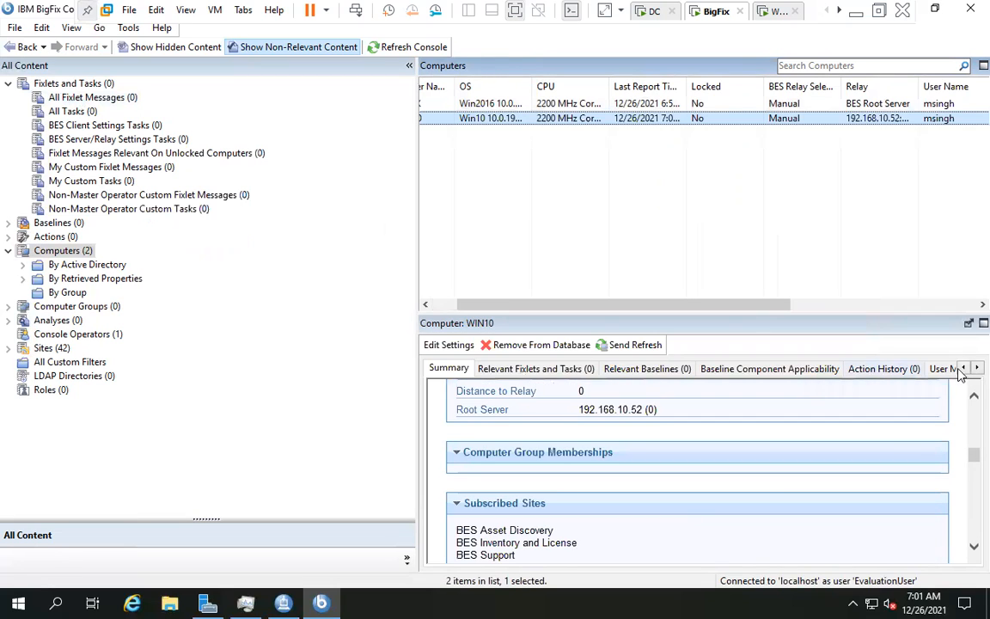
click(967, 373)
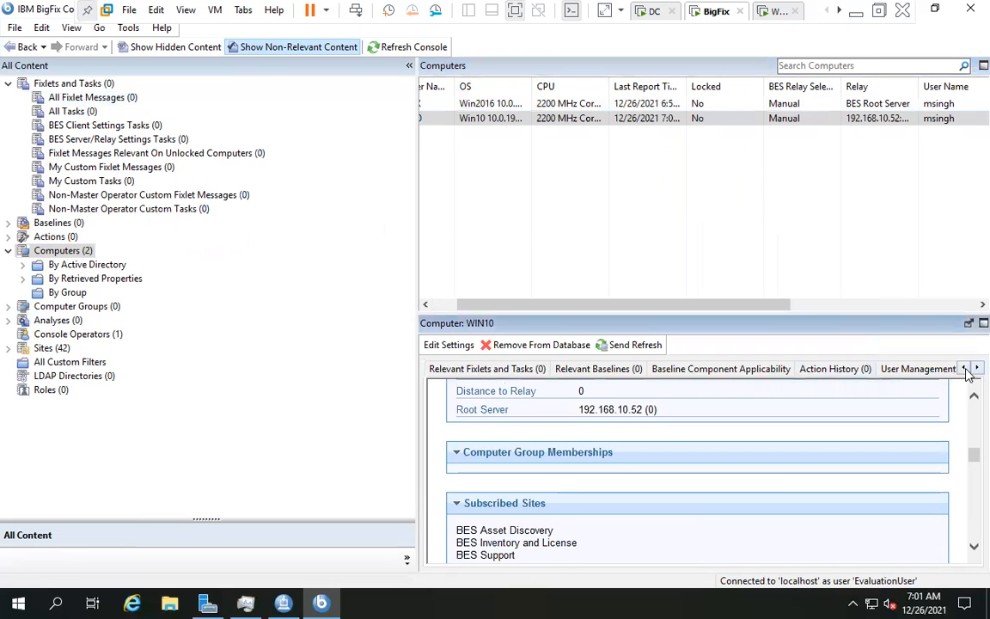
double_click(963, 371)
click(963, 370)
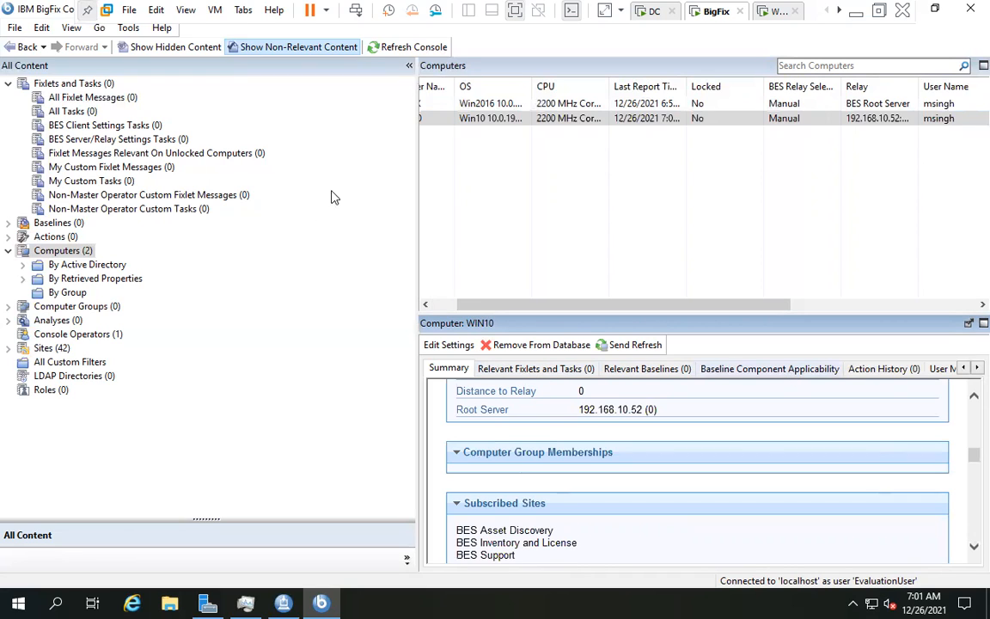
- Recheck All Fixlet Messages and All Tasks, then expand the TechMTech domain's computers
click(64, 98)
click(67, 84)
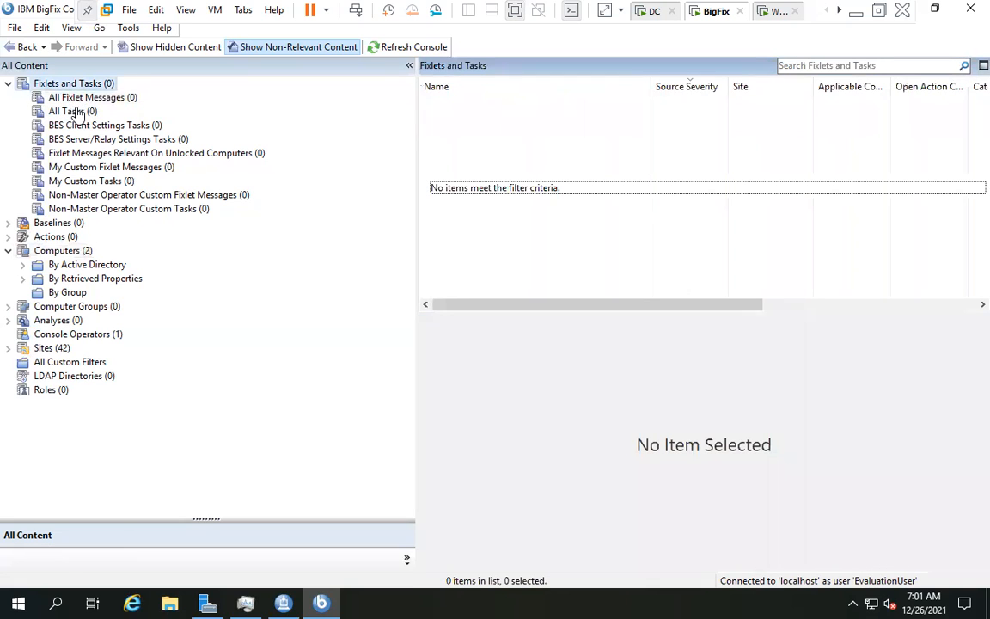
click(74, 98)
click(77, 112)
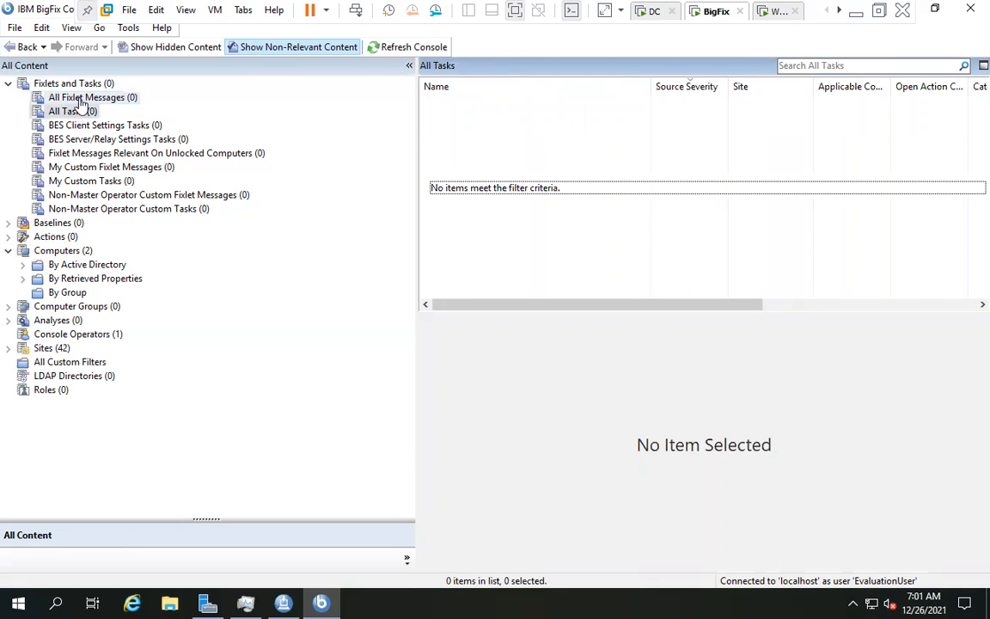
click(94, 97)
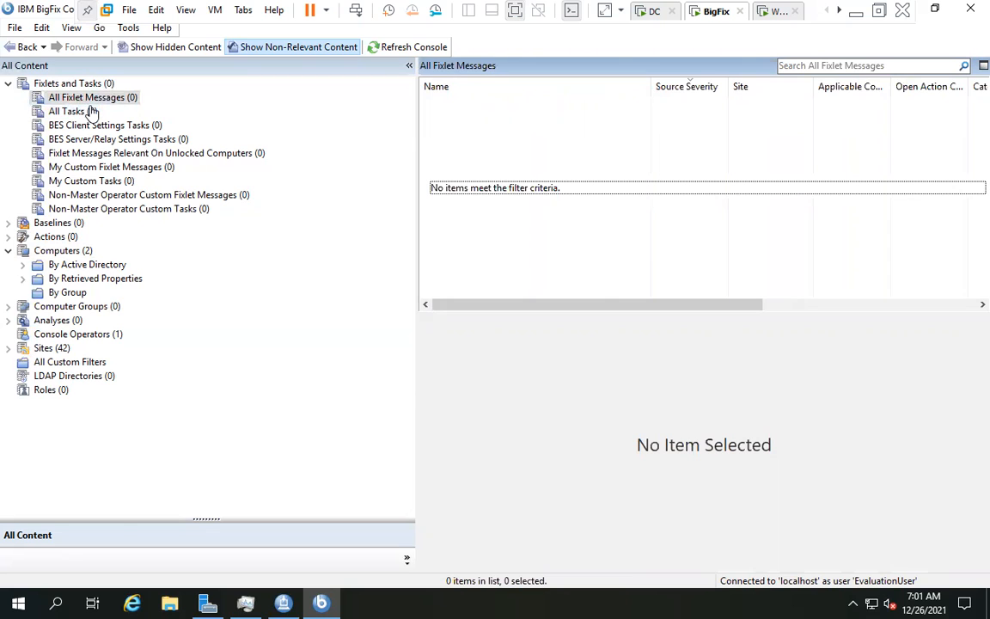
double_click(79, 266)
double_click(79, 279)
- Select WIN10 in the TechMTech Computers list and open Edit Computer Settings
click(110, 293)
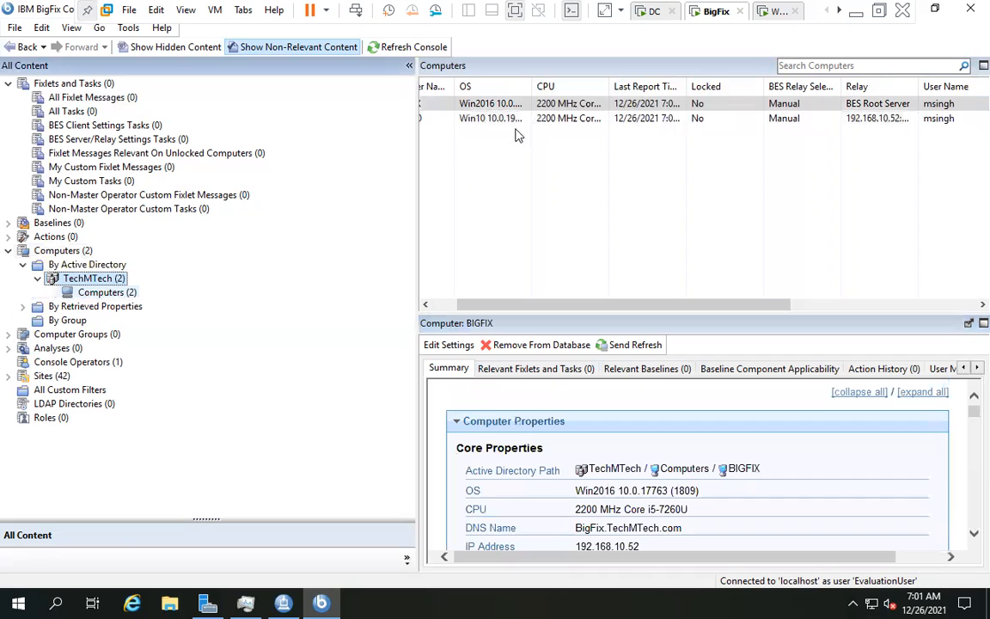
click(464, 118)
drag(451, 307, 426, 307)
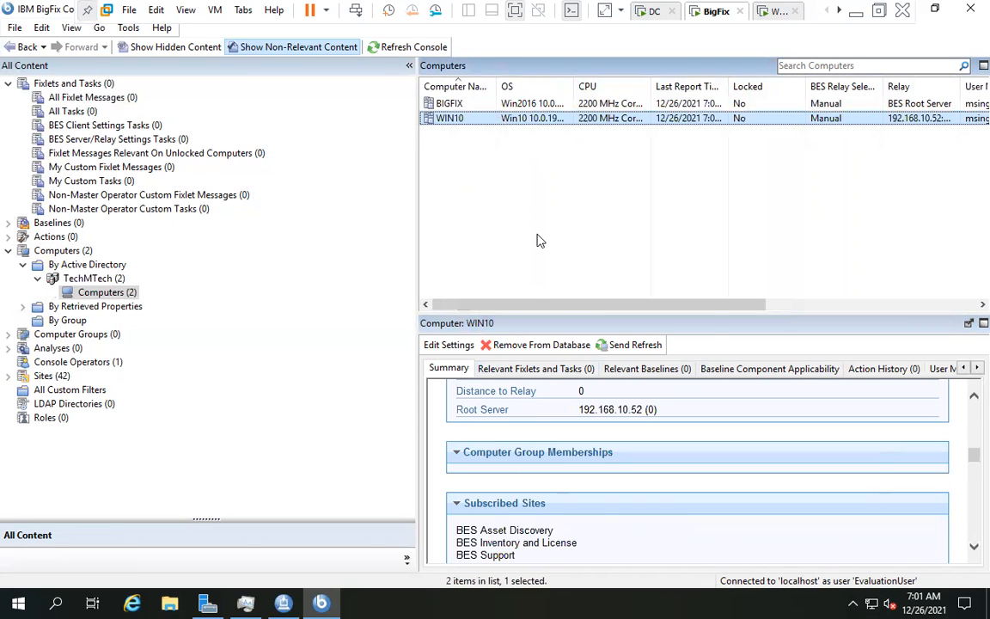
right_click(504, 124)
click(533, 200)
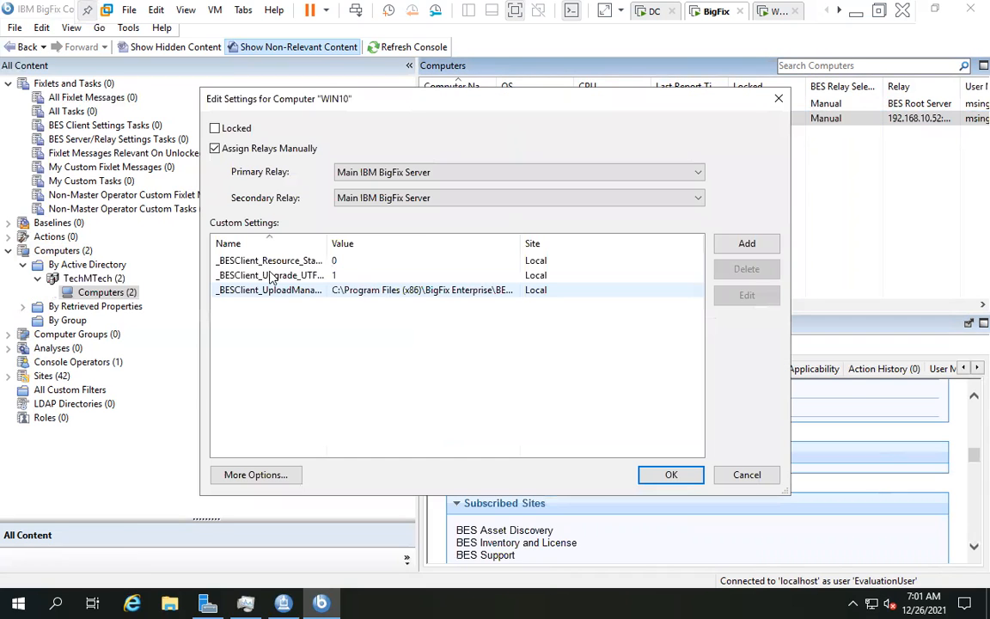
- Review WIN10's custom client settings, including the upload manager one, and cancel without changes
click(245, 275)
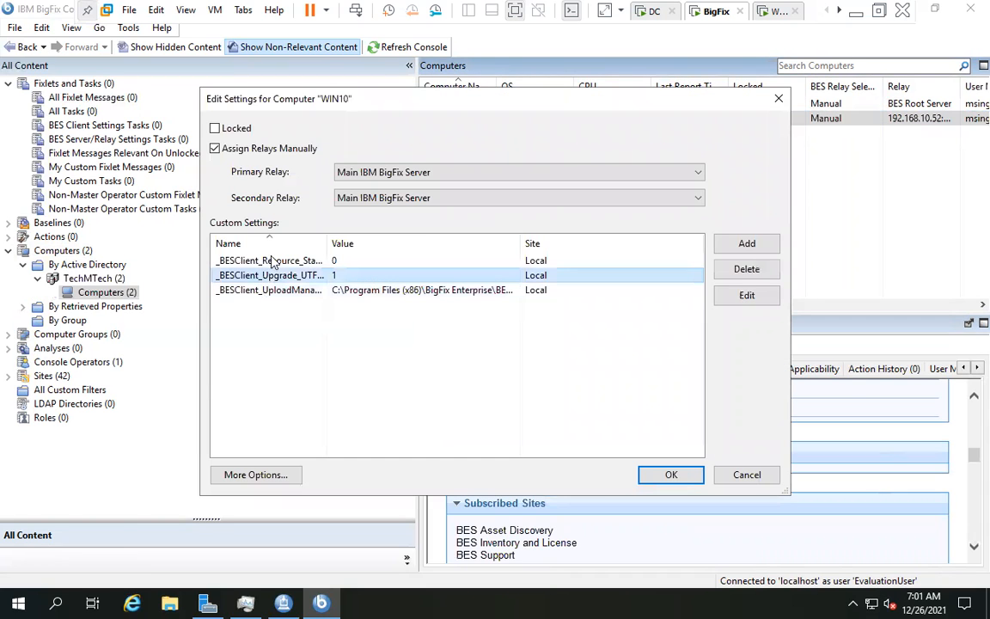
click(268, 289)
click(269, 277)
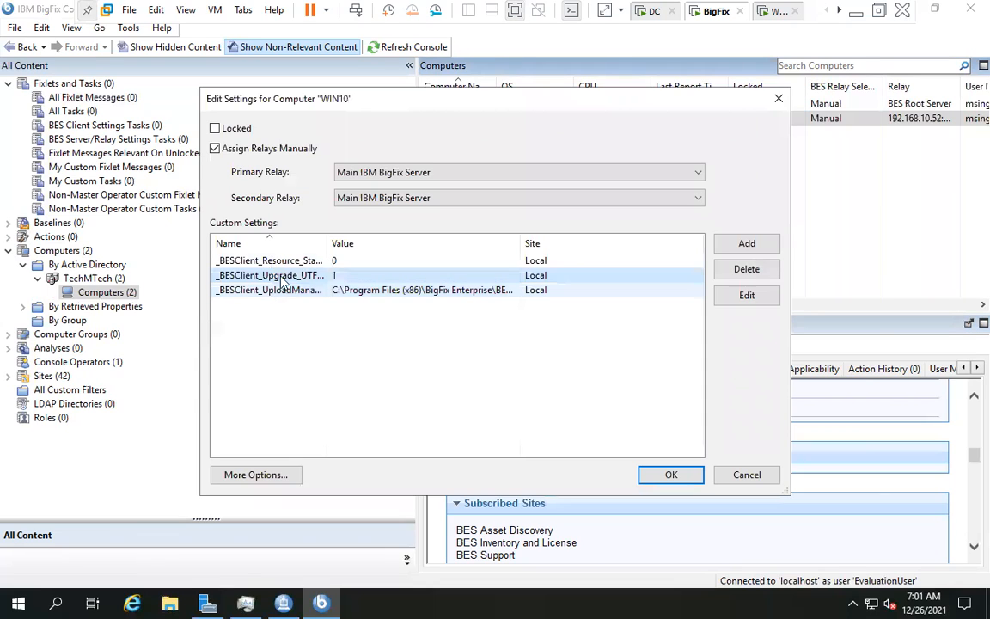
click(273, 290)
click(286, 261)
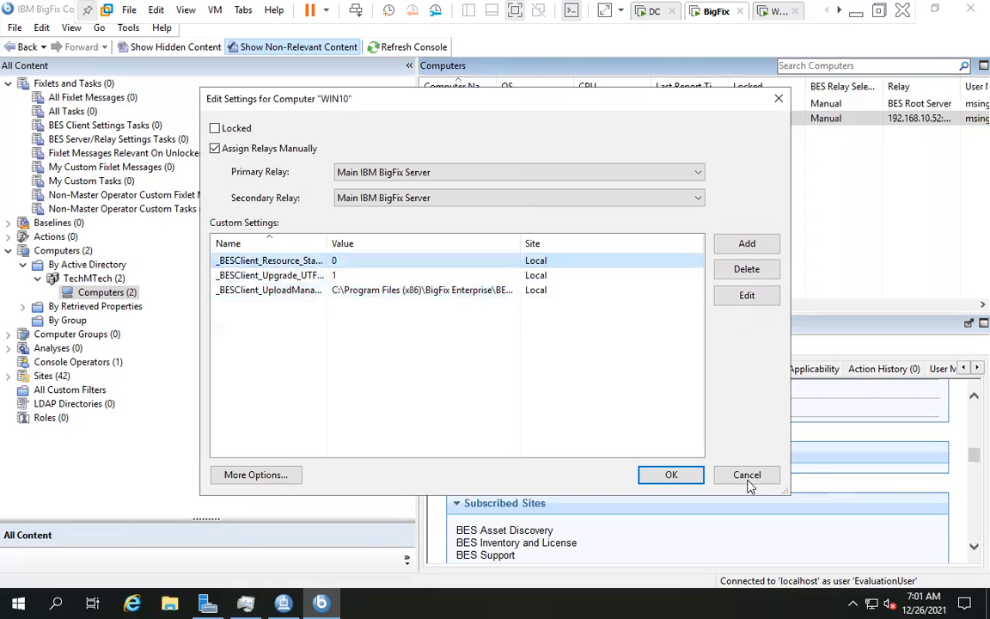
key(Escape)
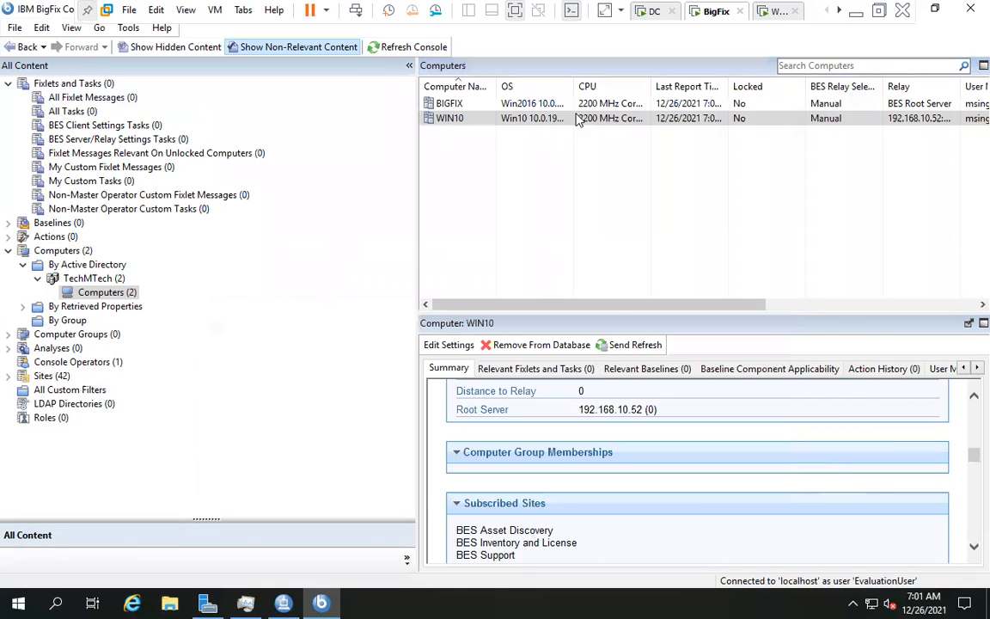
right_click(581, 120)
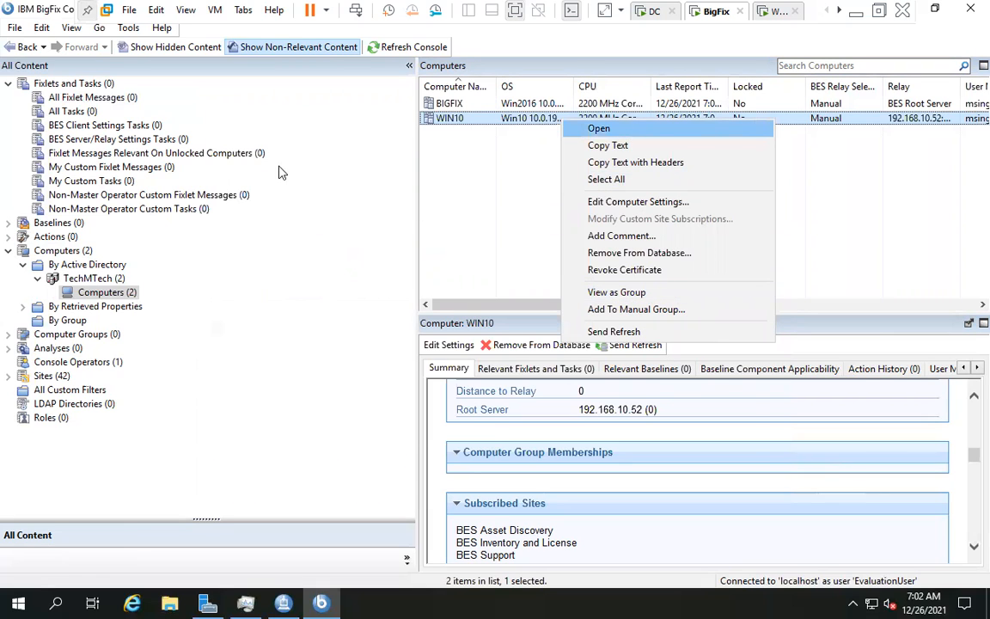
key(Return)
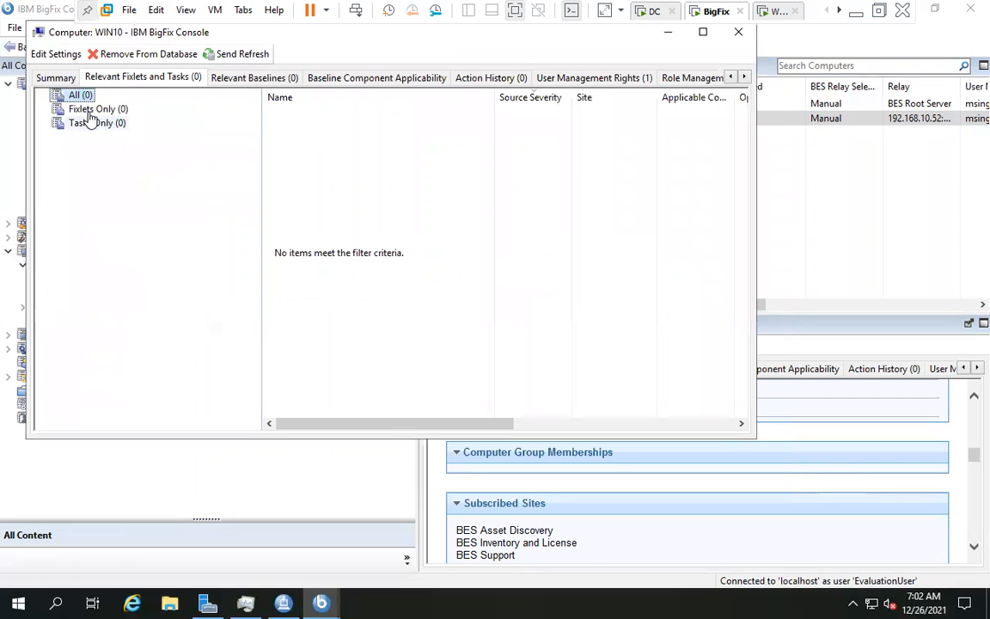
click(87, 125)
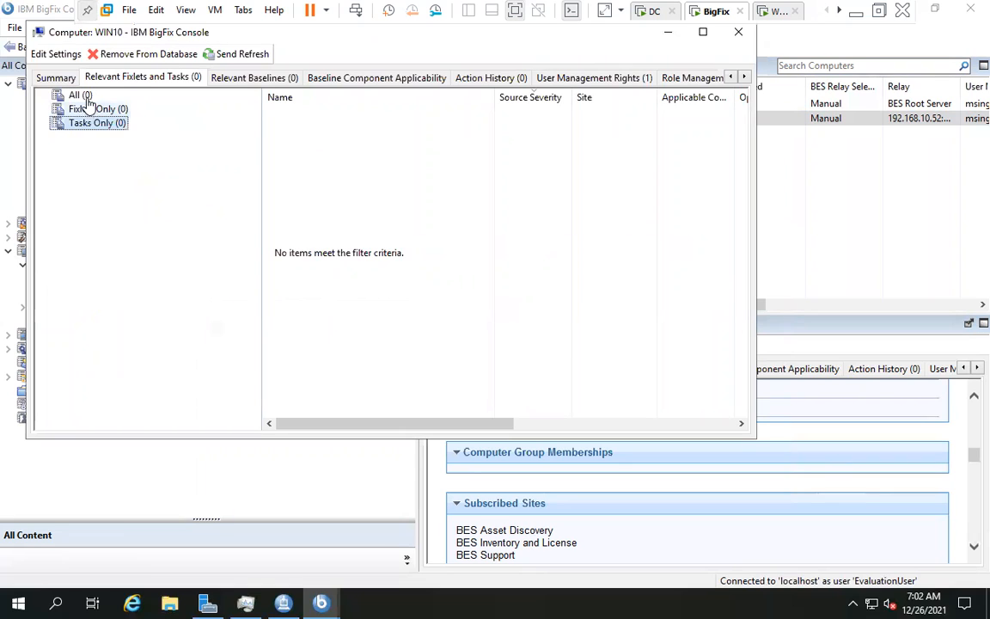
click(80, 96)
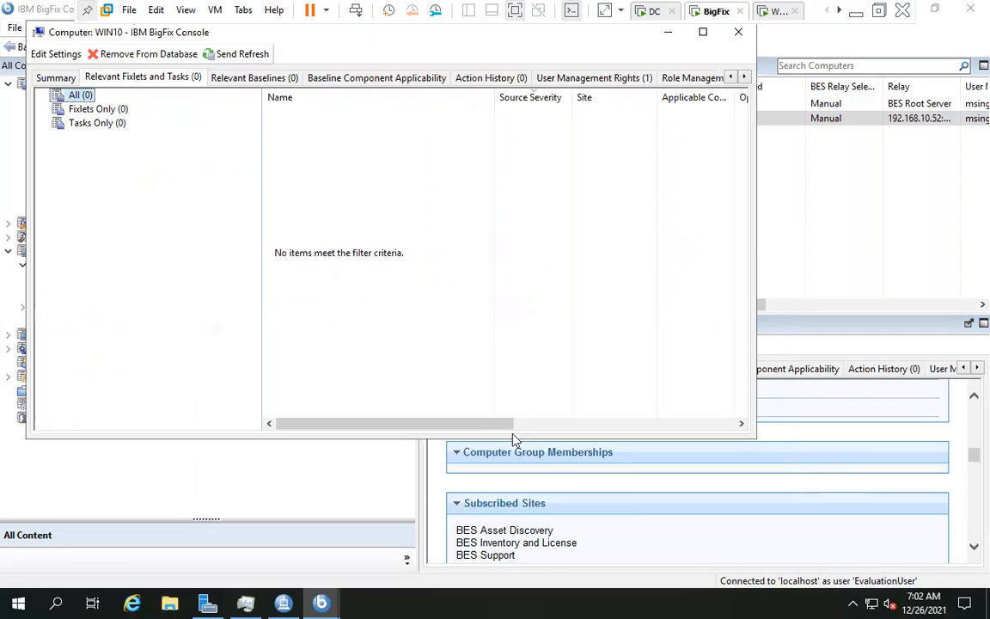
right_click(459, 390)
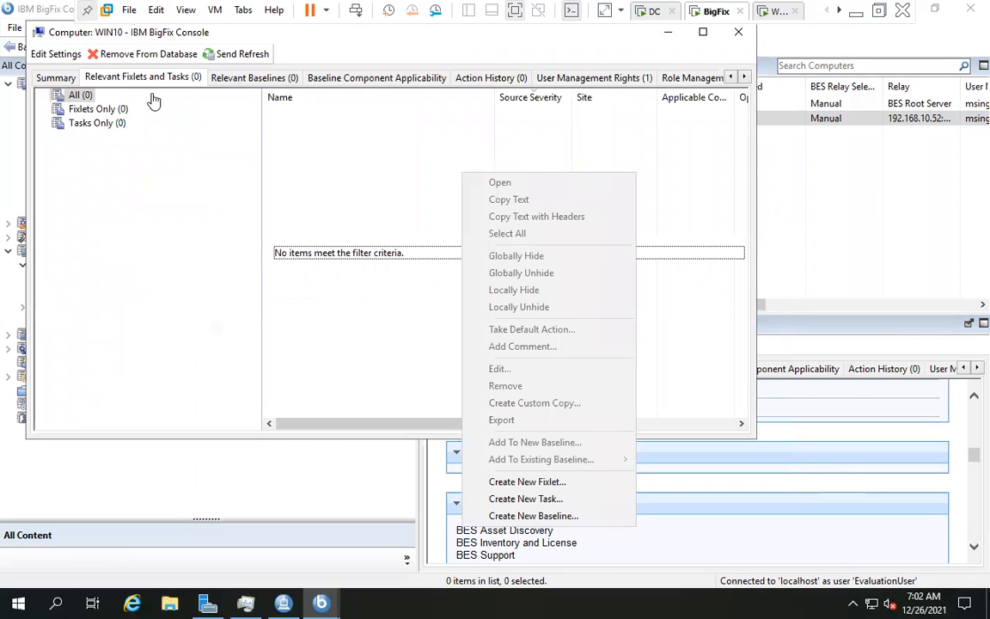
click(135, 83)
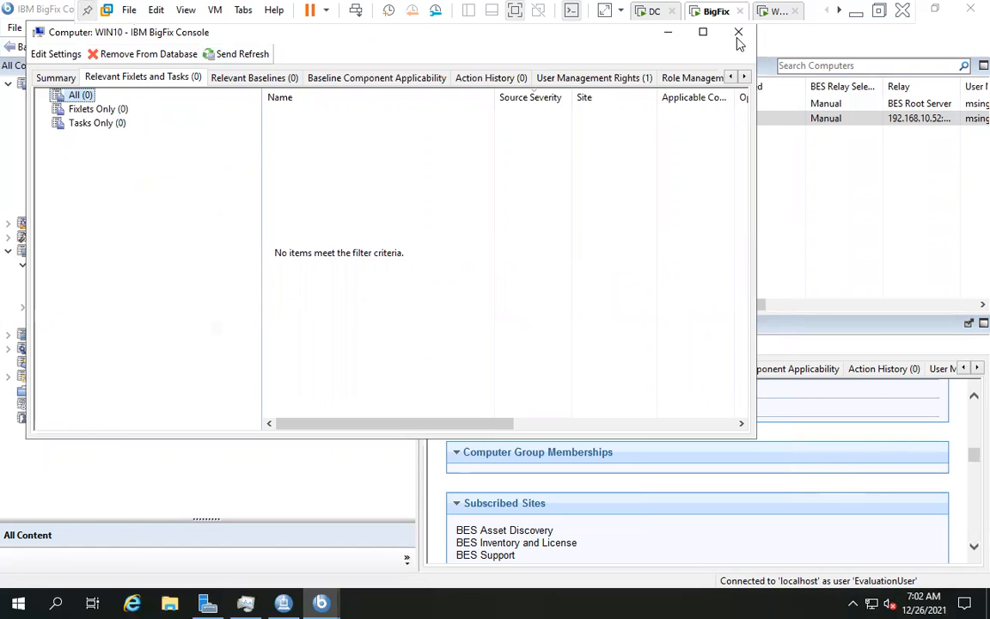
click(733, 36)
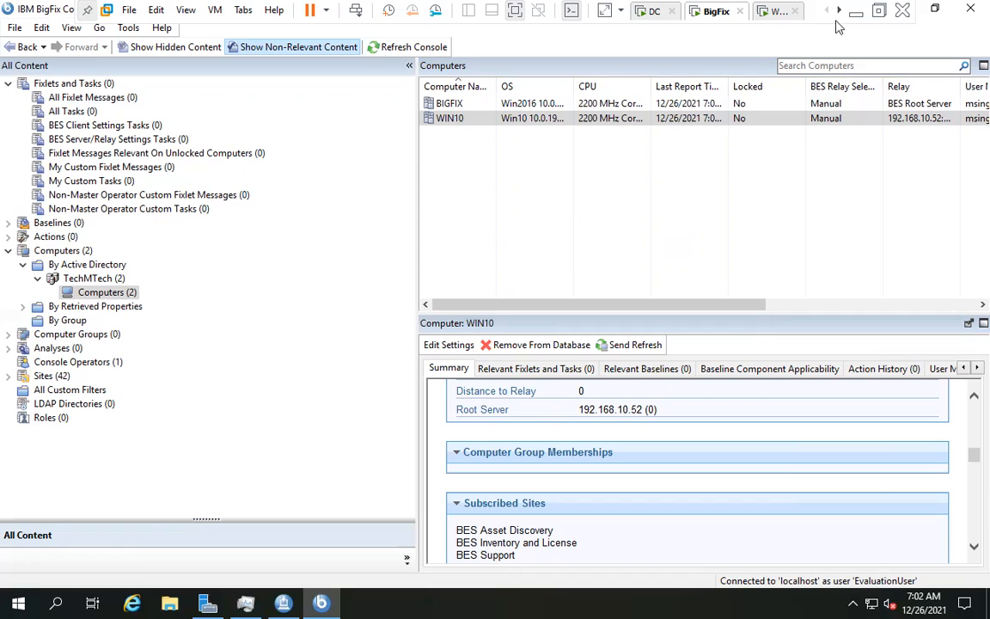
- Step through the Fixlets and Tasks categories, from All Fixlet Messages to My Custom Tasks, checking for content
click(56, 97)
click(69, 127)
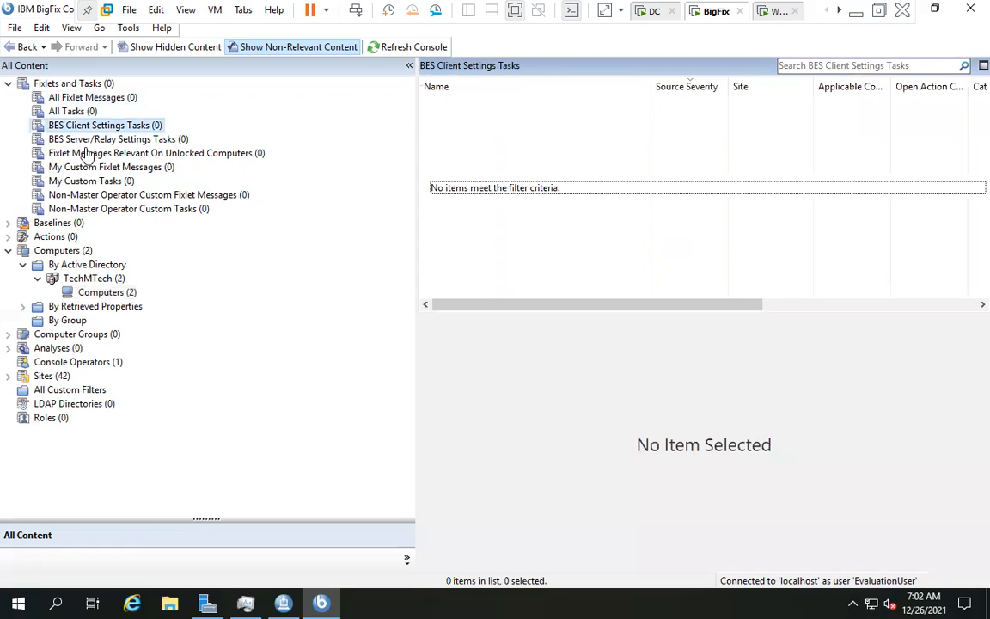
click(75, 139)
click(86, 153)
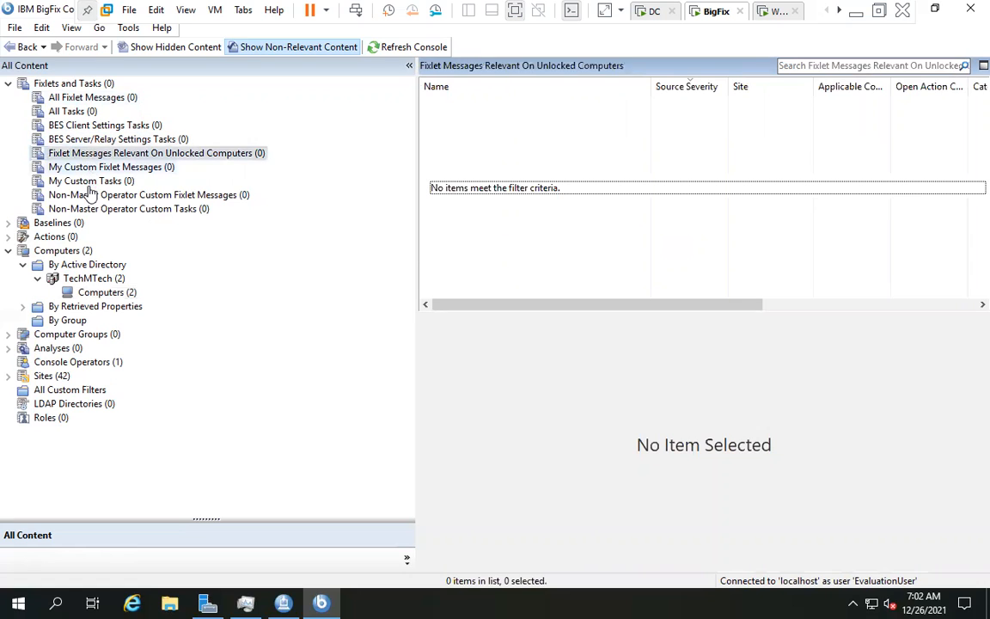
click(86, 180)
key(Down)
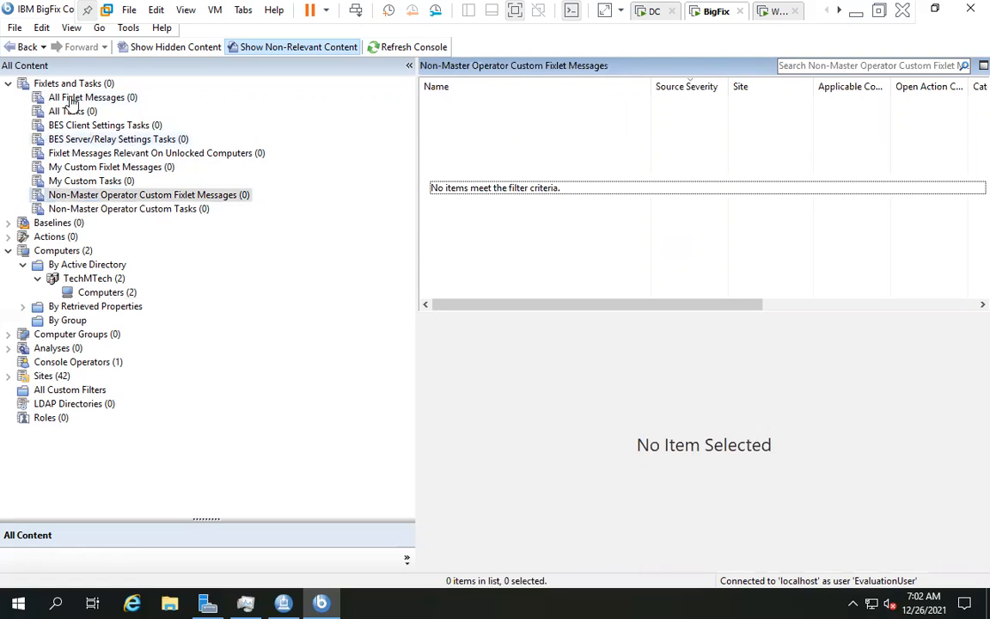
click(72, 113)
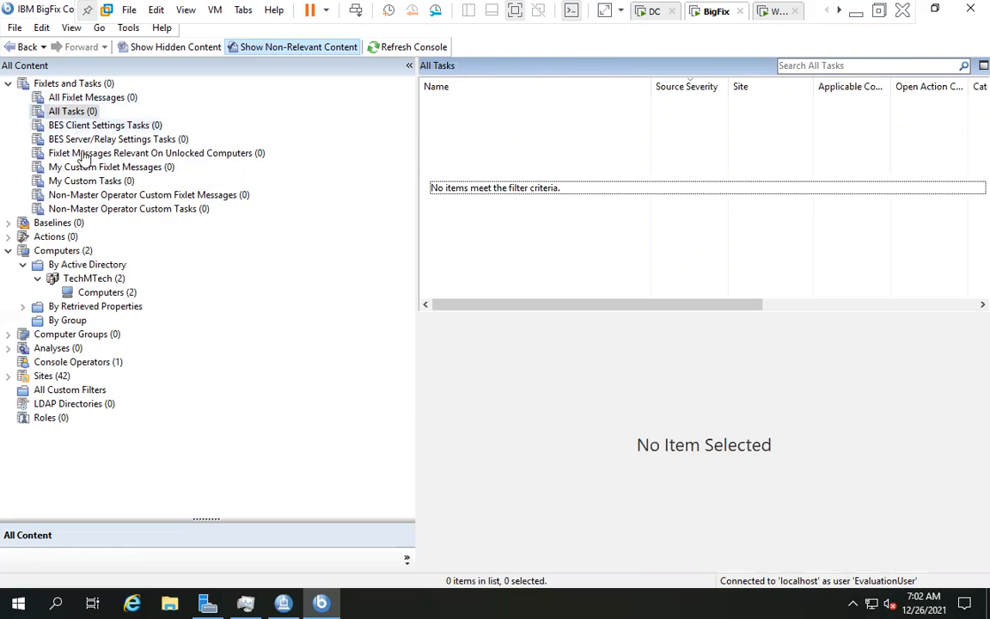
key(Down)
key(Down)
key(Down)
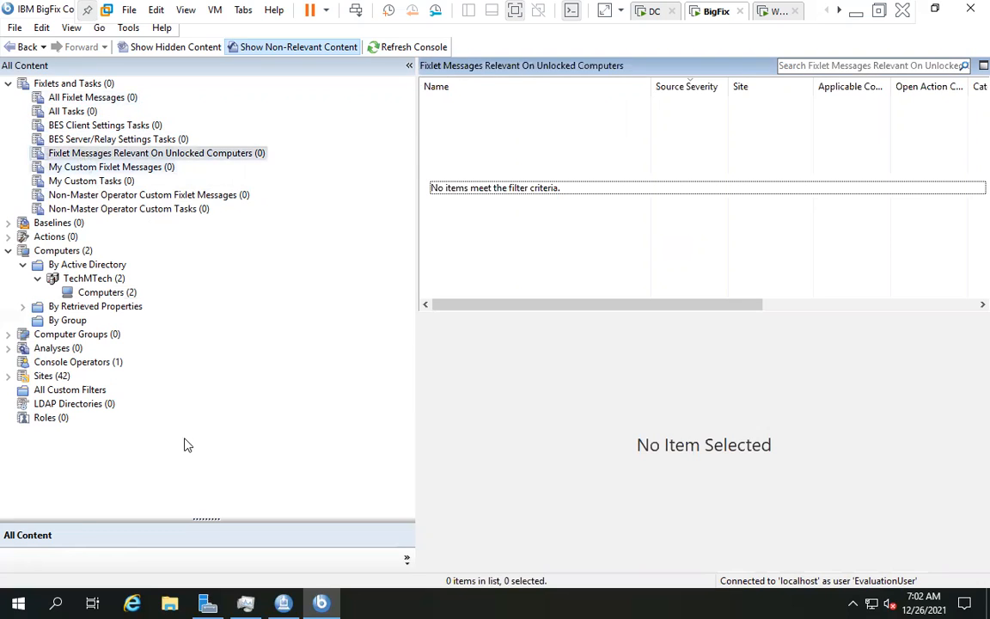
key(Down)
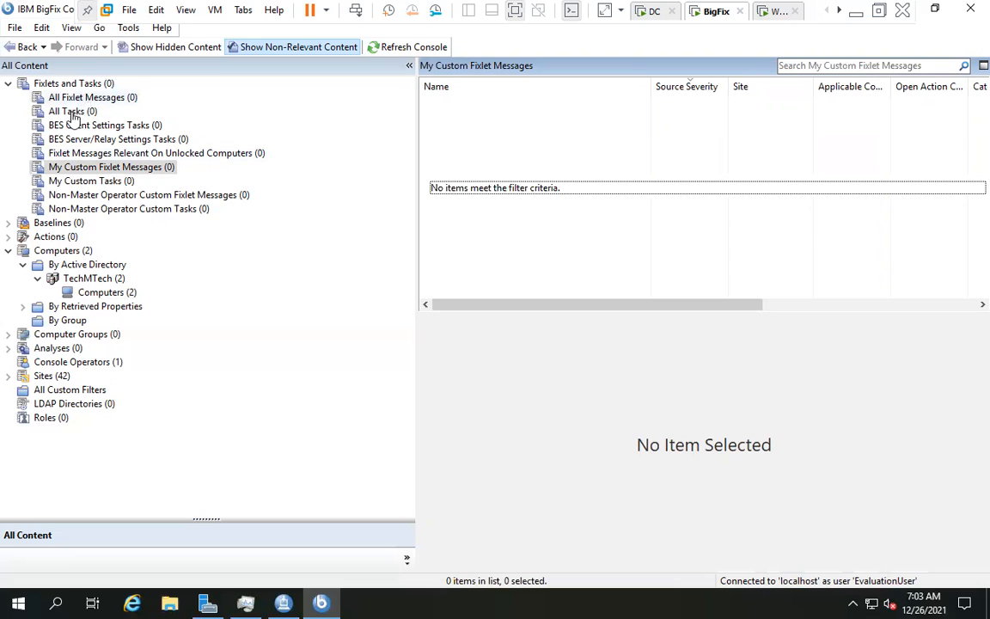
- Recheck All Tasks, the settings task lists and the custom fixlet lists, then return to All Fixlet Messages
click(73, 112)
click(75, 126)
click(81, 139)
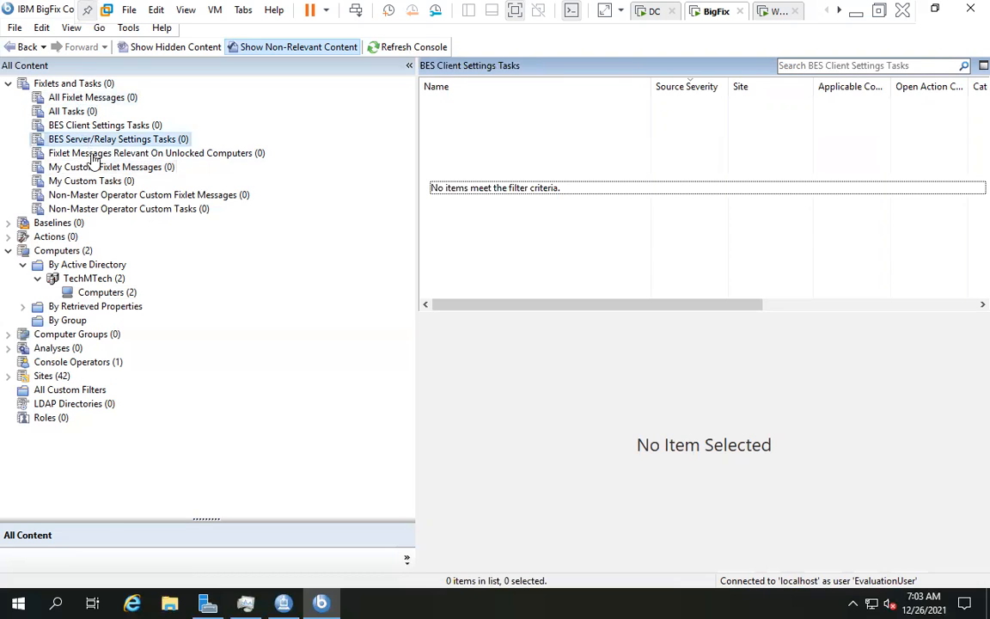
click(100, 170)
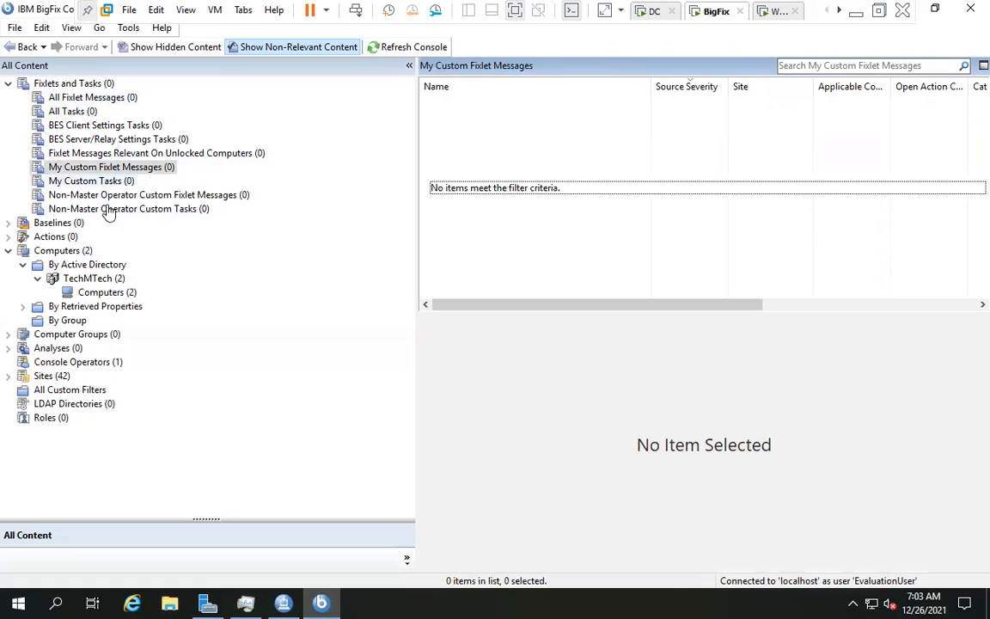
click(97, 195)
click(89, 100)
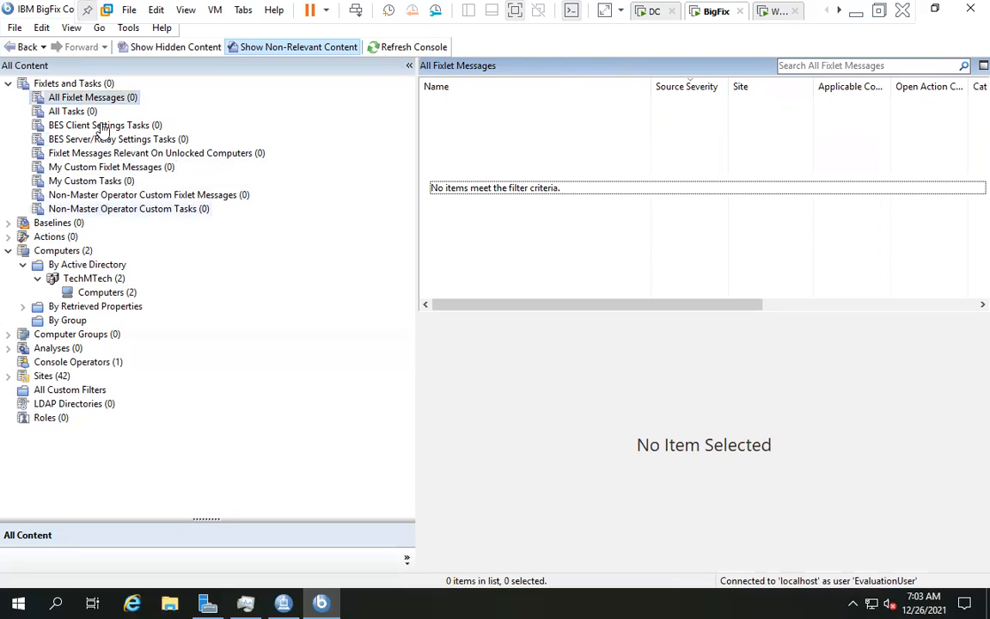
click(90, 100)
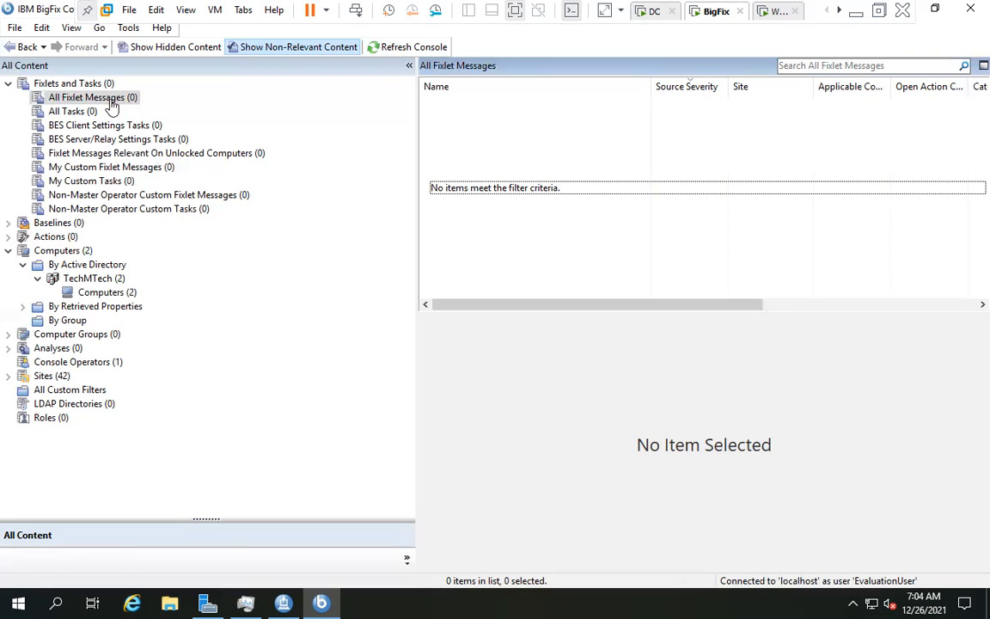
- Recheck the categories until All Fixlet Messages holds the 17,701 Windows patch fixlets
click(83, 101)
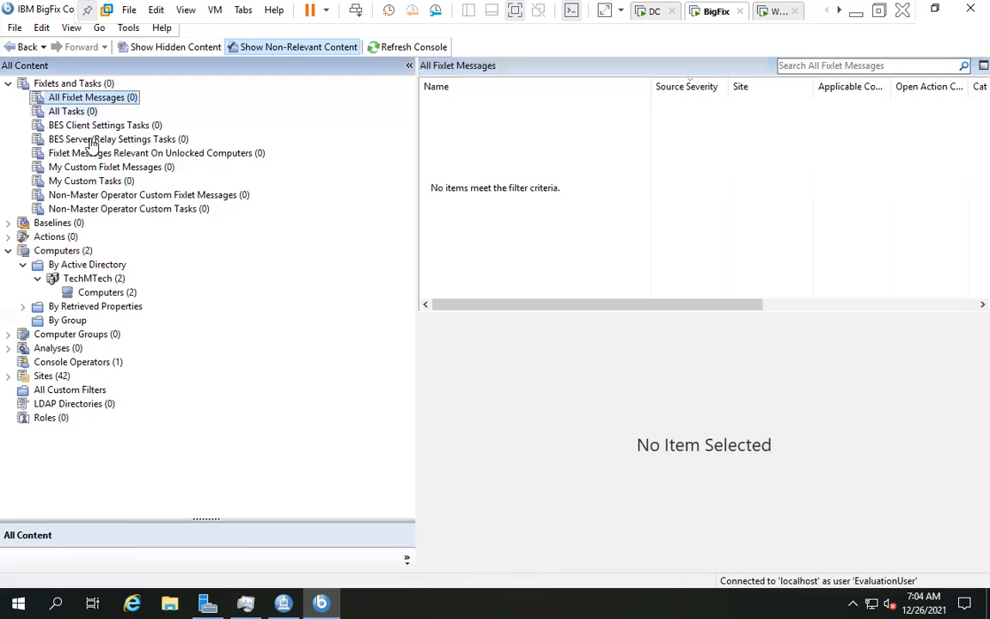
click(85, 127)
click(86, 139)
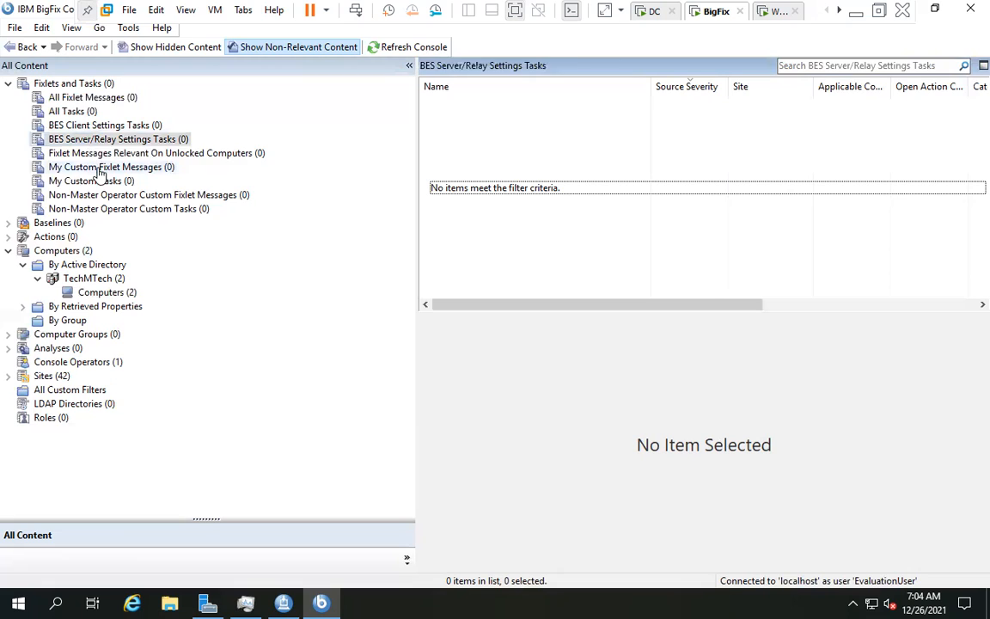
key(Down)
key(Down)
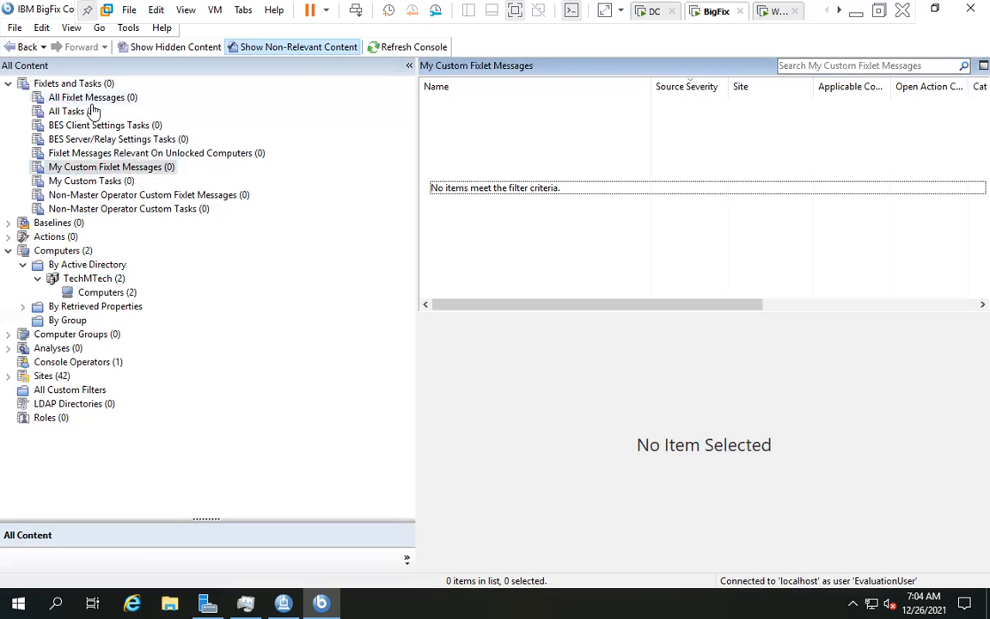
click(92, 103)
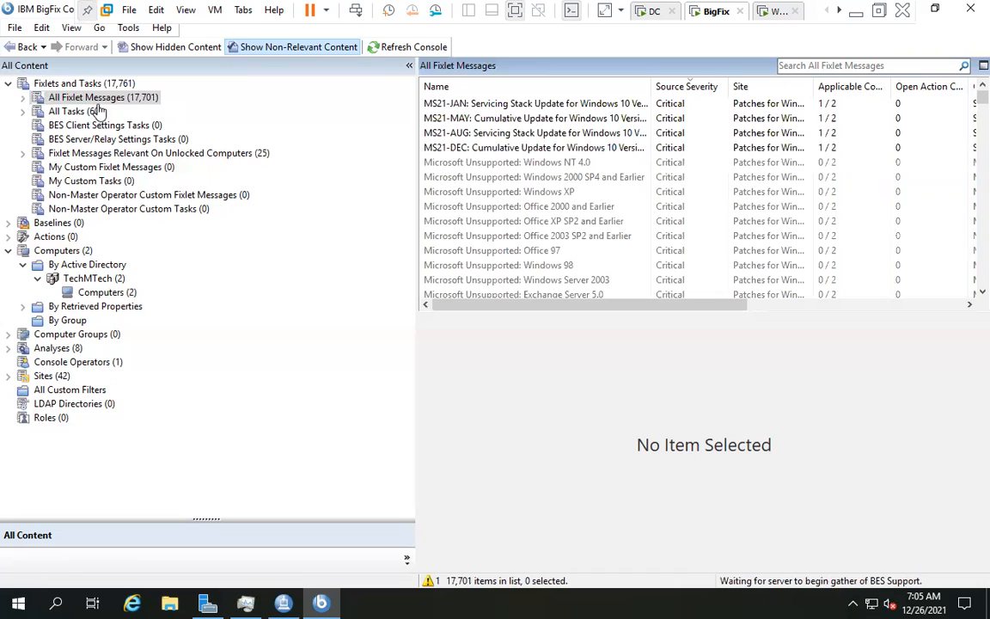
- Select the MS21-JAN Servicing Stack Update (KB4598481) fixlet to show its description, applicable to 1 of 2 computers
click(96, 101)
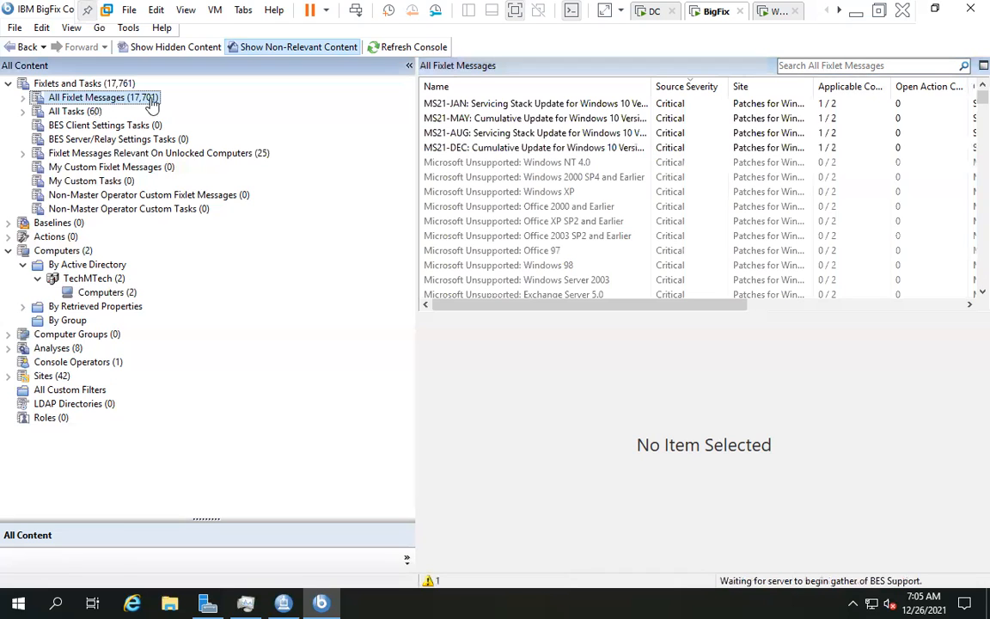
click(488, 105)
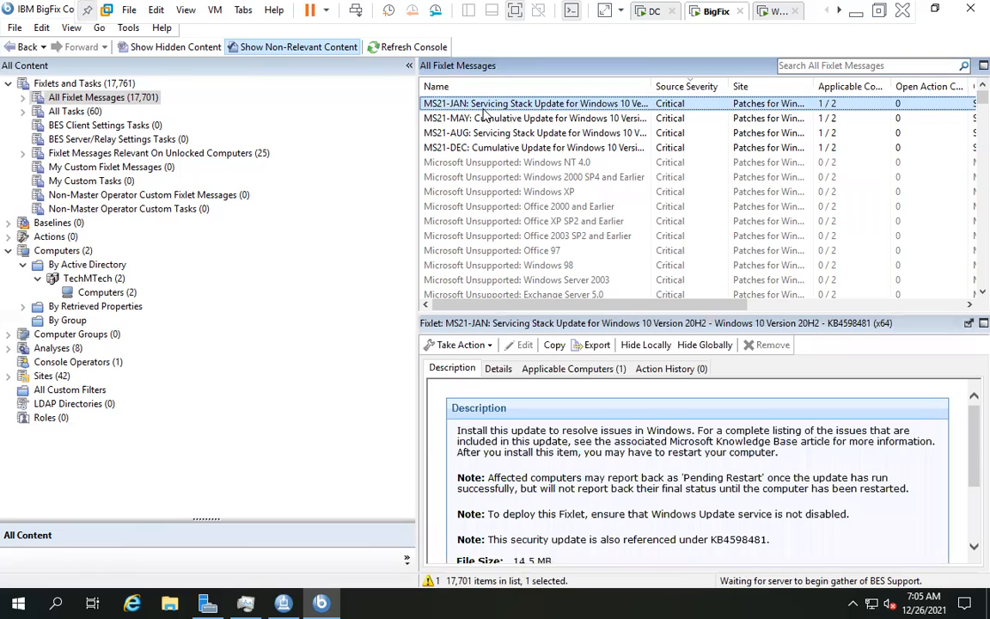